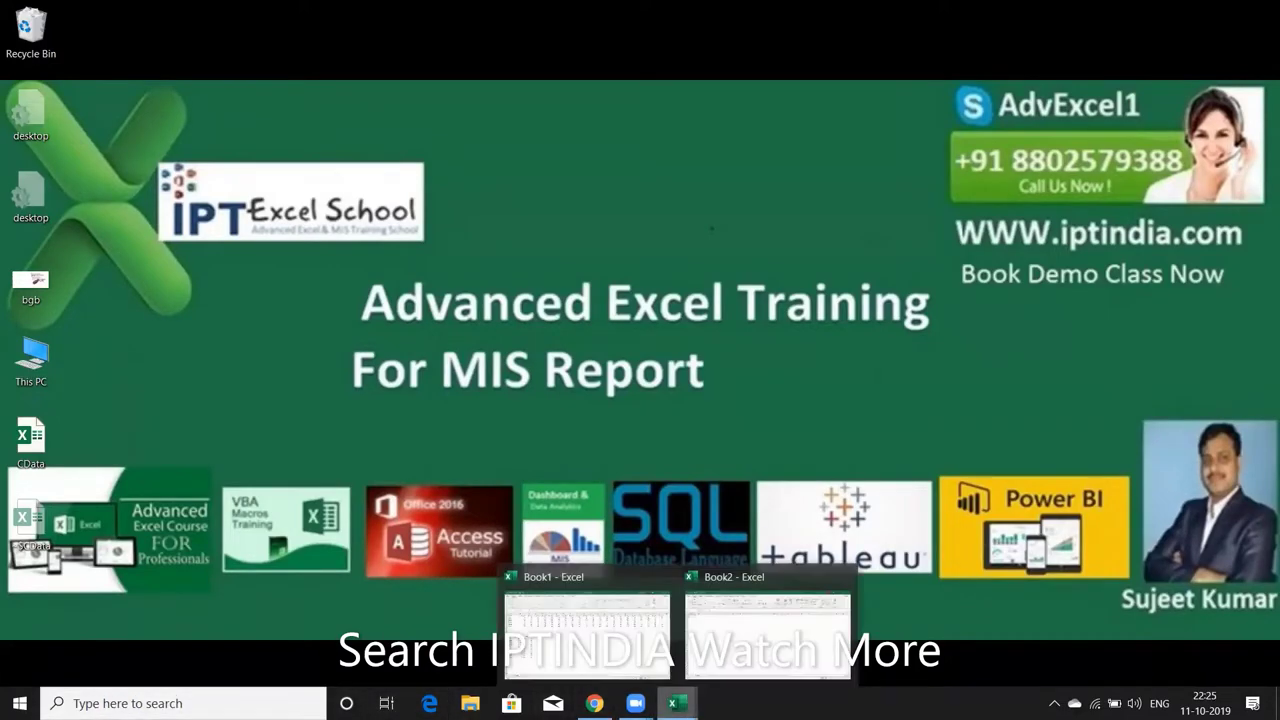
Maximize the blank Book2 workbook and show the Macros list on the View tab
{"action": "left_click", "coordinate": [710, 655]}
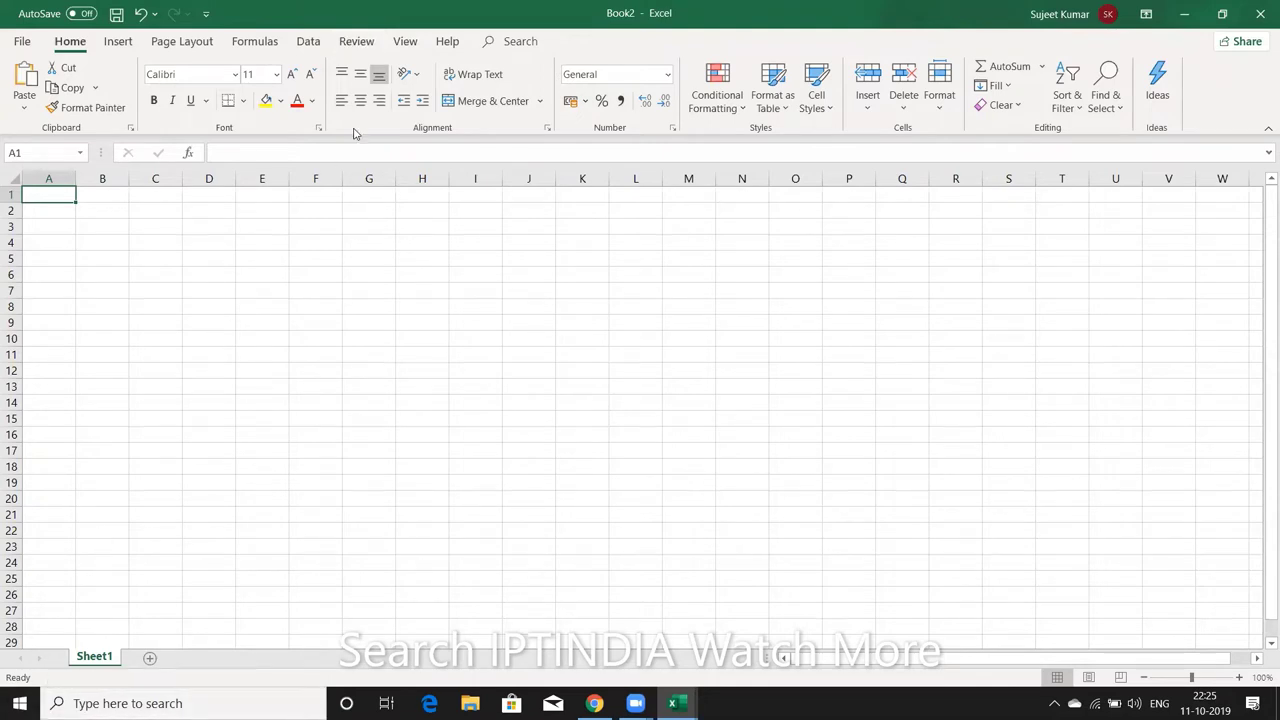
{"action": "left_click", "coordinate": [308, 41]}
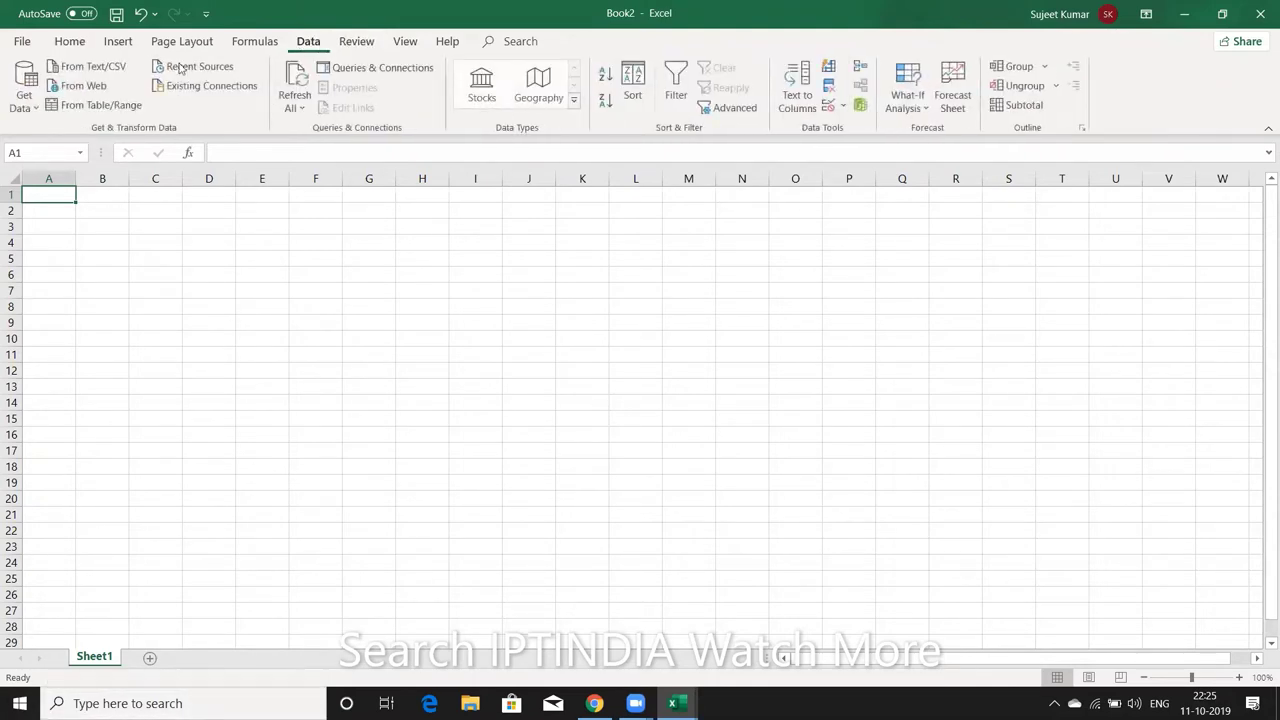
{"action": "left_click", "coordinate": [405, 41]}
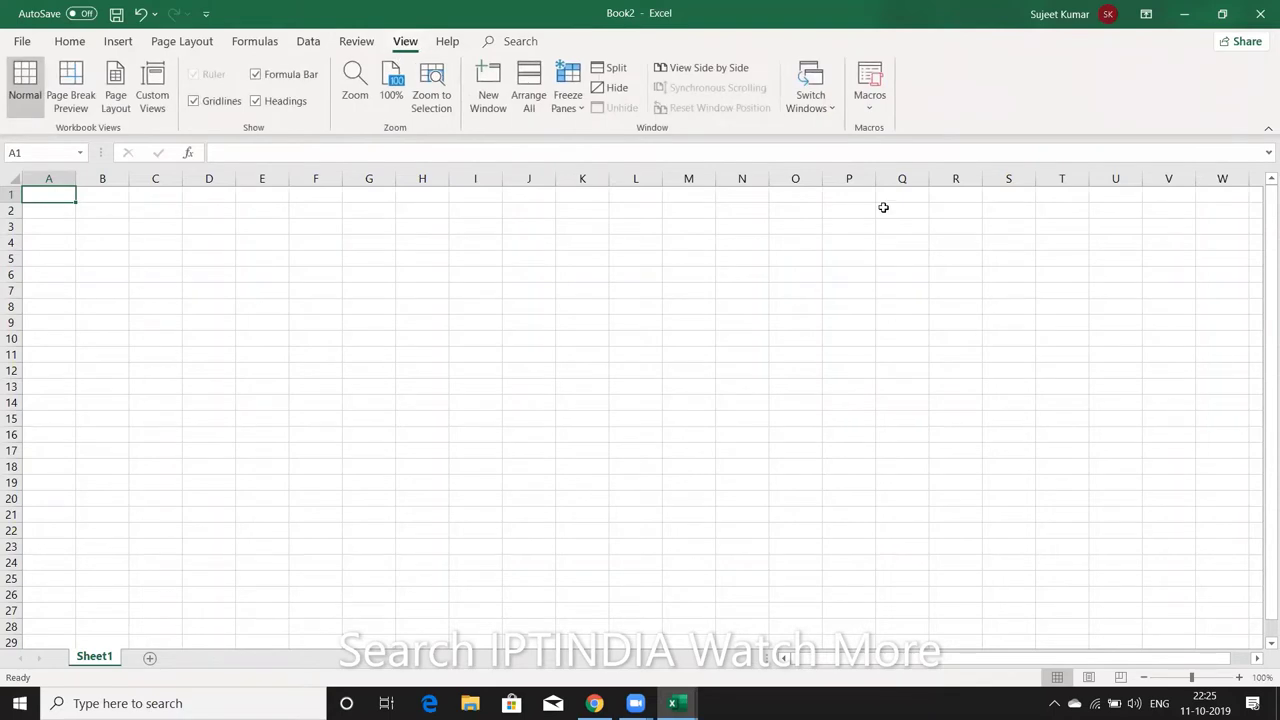
{"action": "left_click", "coordinate": [870, 112]}
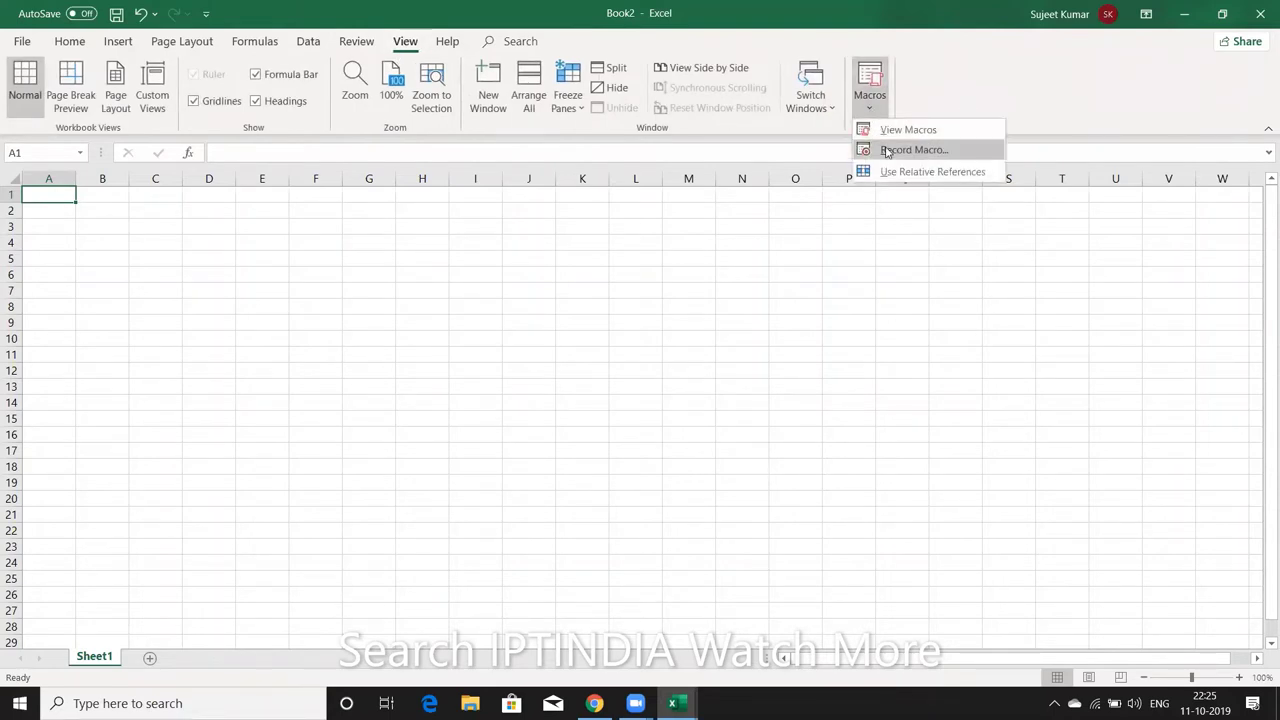
Record Macro1 entering Name, Roll and Marks into A1, B1 and C1, then reopen the macro options
{"action": "left_click", "coordinate": [886, 152]}
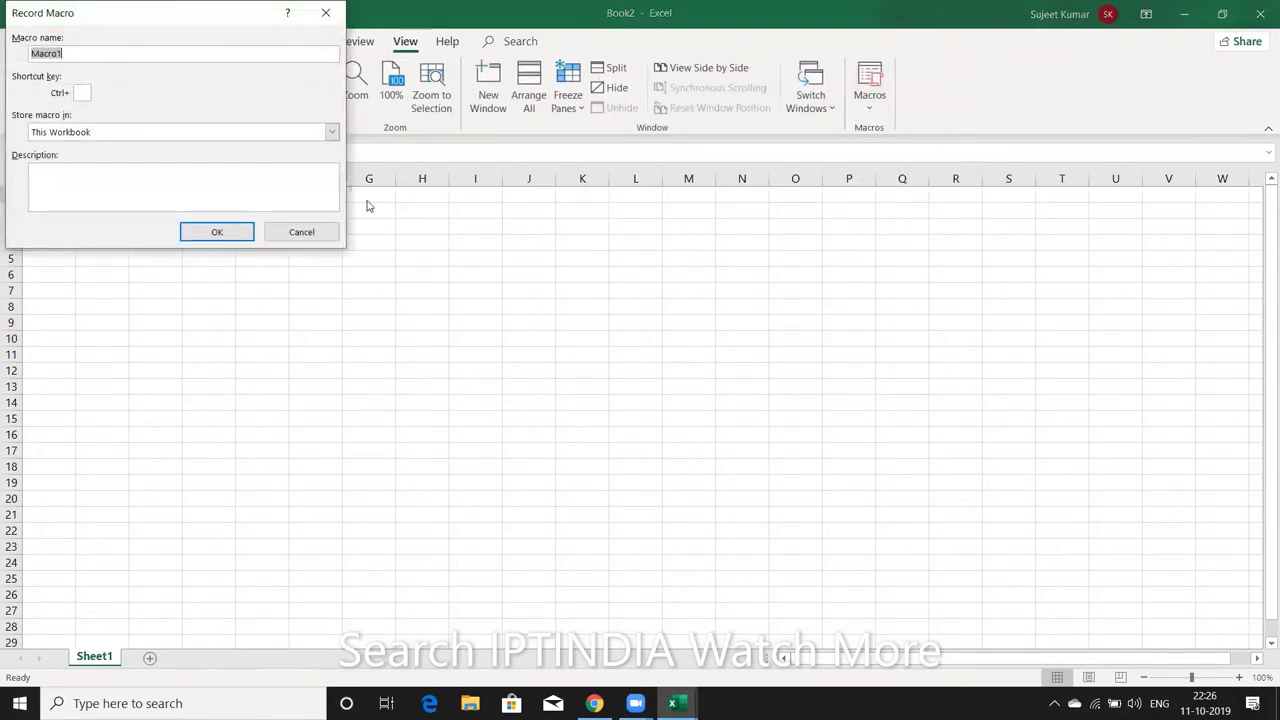
{"action": "left_click", "coordinate": [245, 232]}
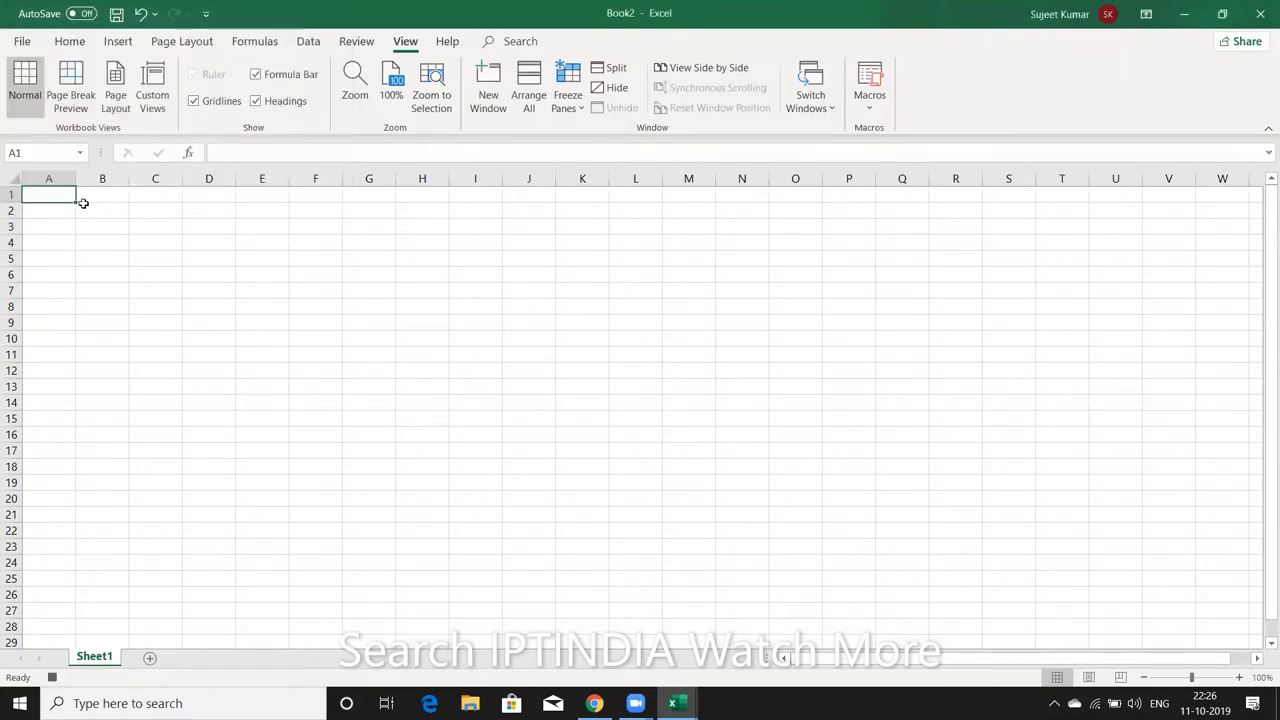
{"action": "type", "text": "Name"}
{"action": "key", "text": "Tab"}
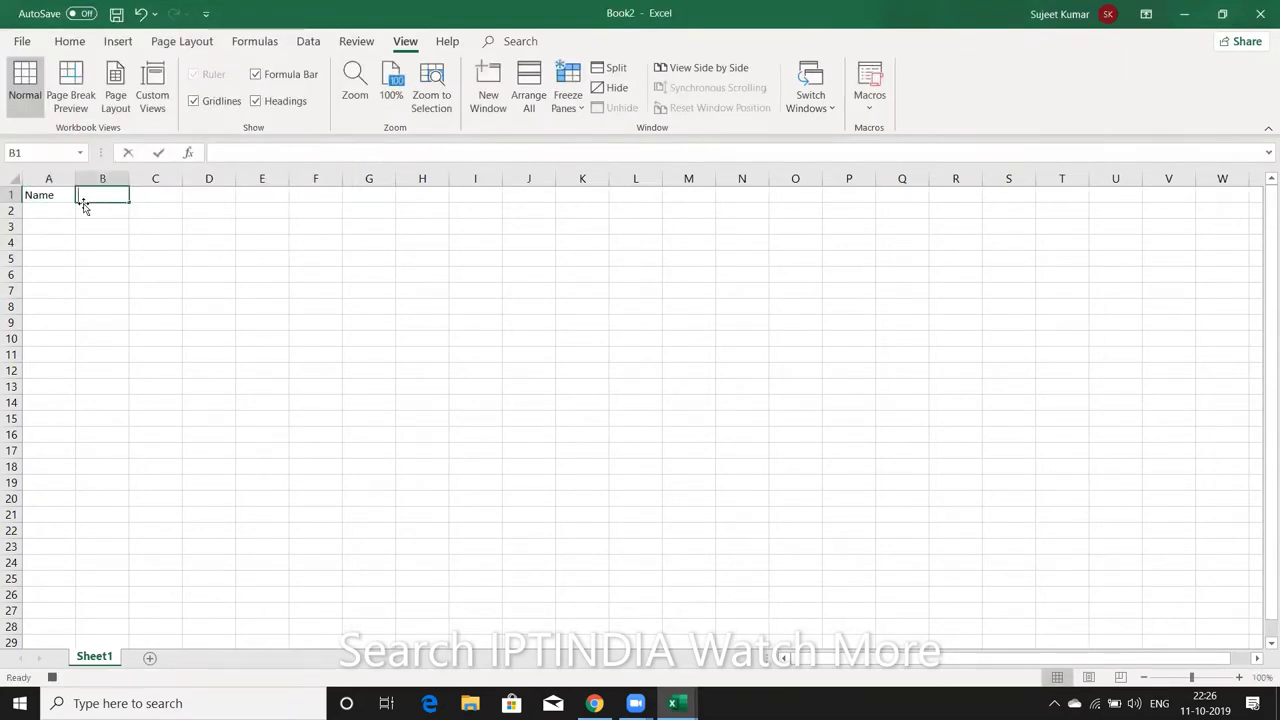
{"action": "type", "text": "Roll"}
{"action": "key", "text": "Tab"}
{"action": "type", "text": "M"}
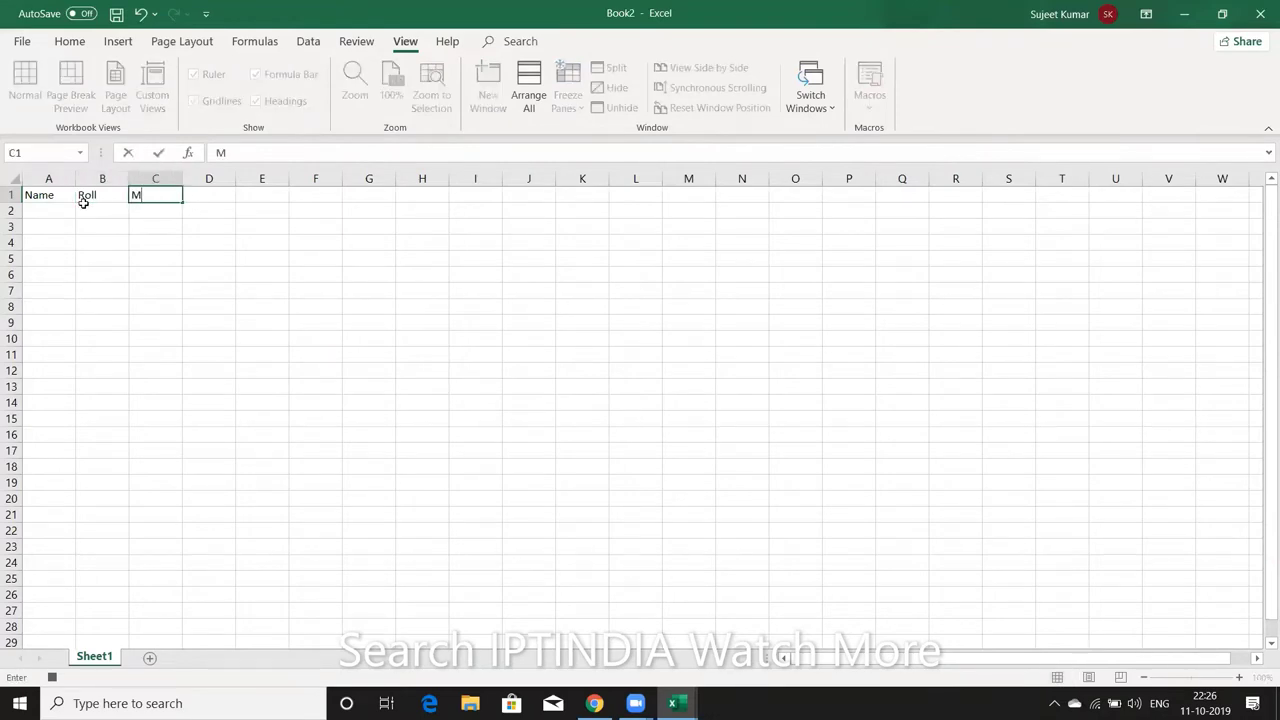
{"action": "type", "text": "ar"}
{"action": "type", "text": "ks"}
{"action": "key", "text": "Return"}
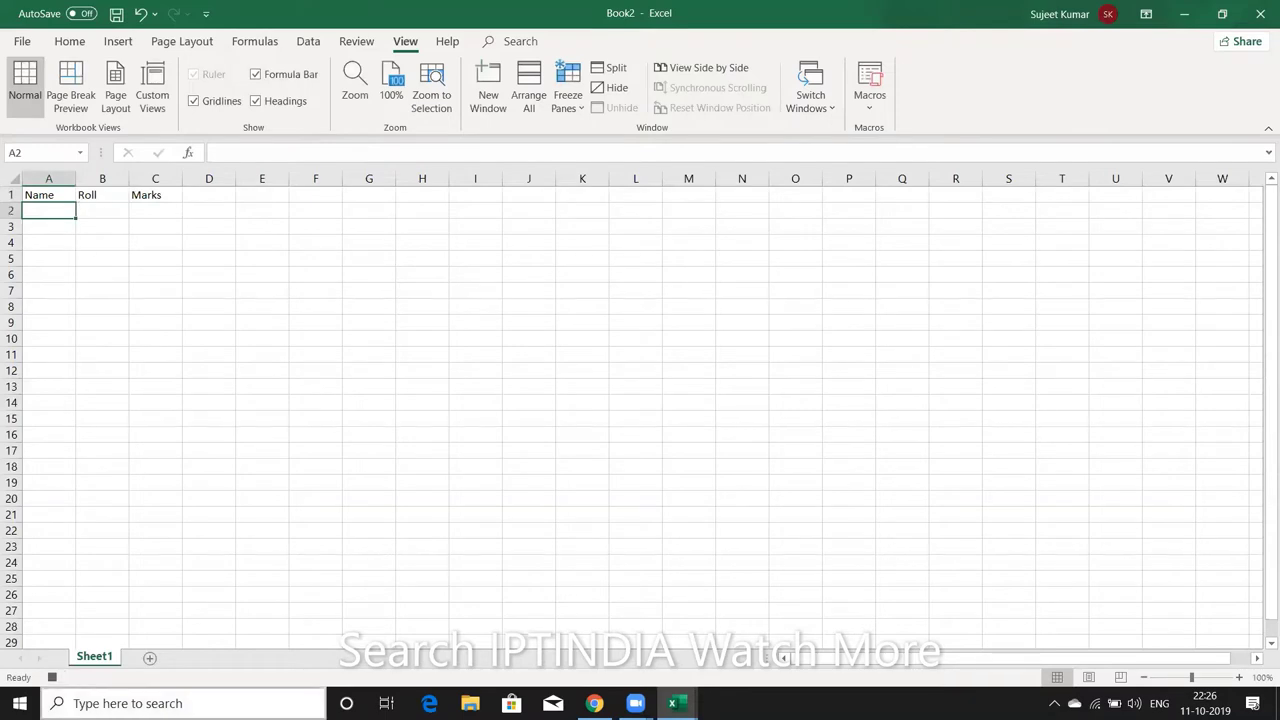
{"action": "left_click", "coordinate": [820, 110]}
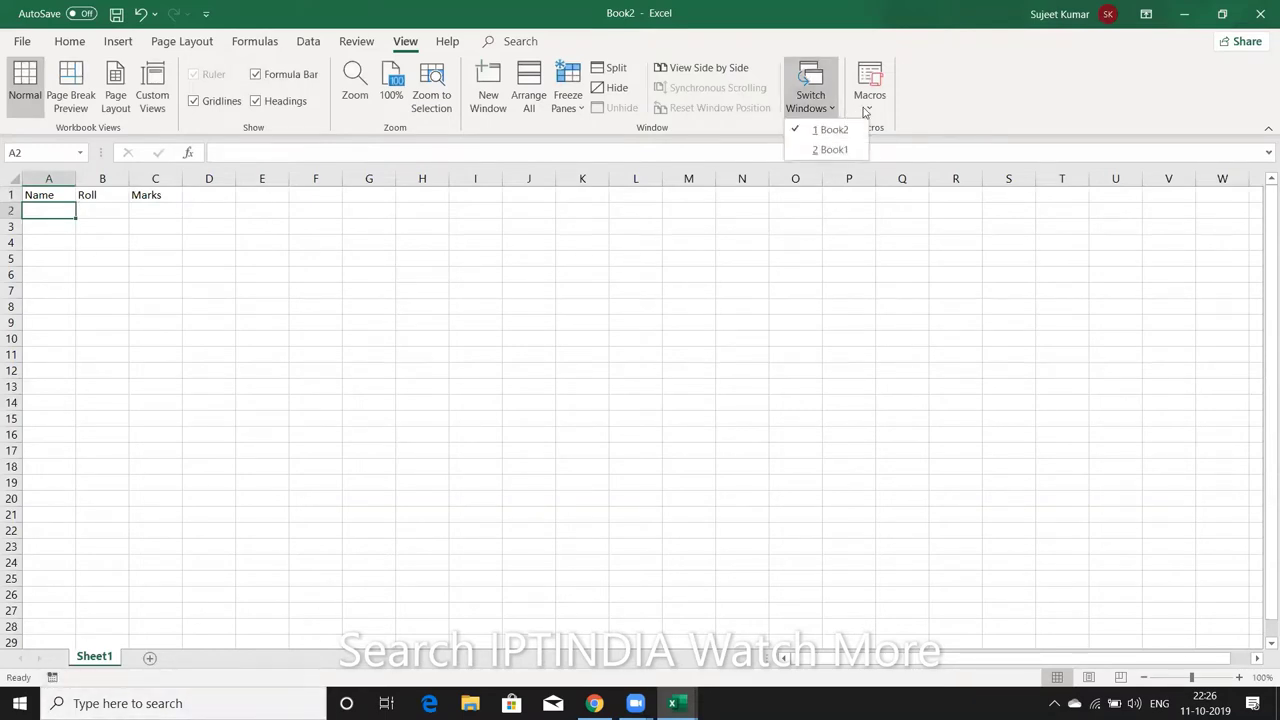
{"action": "left_click", "coordinate": [868, 110]}
Open Macro1 in the VBA editor, review its cell-entry and comment lines, then return to Book2
{"action": "left_click", "coordinate": [905, 130]}
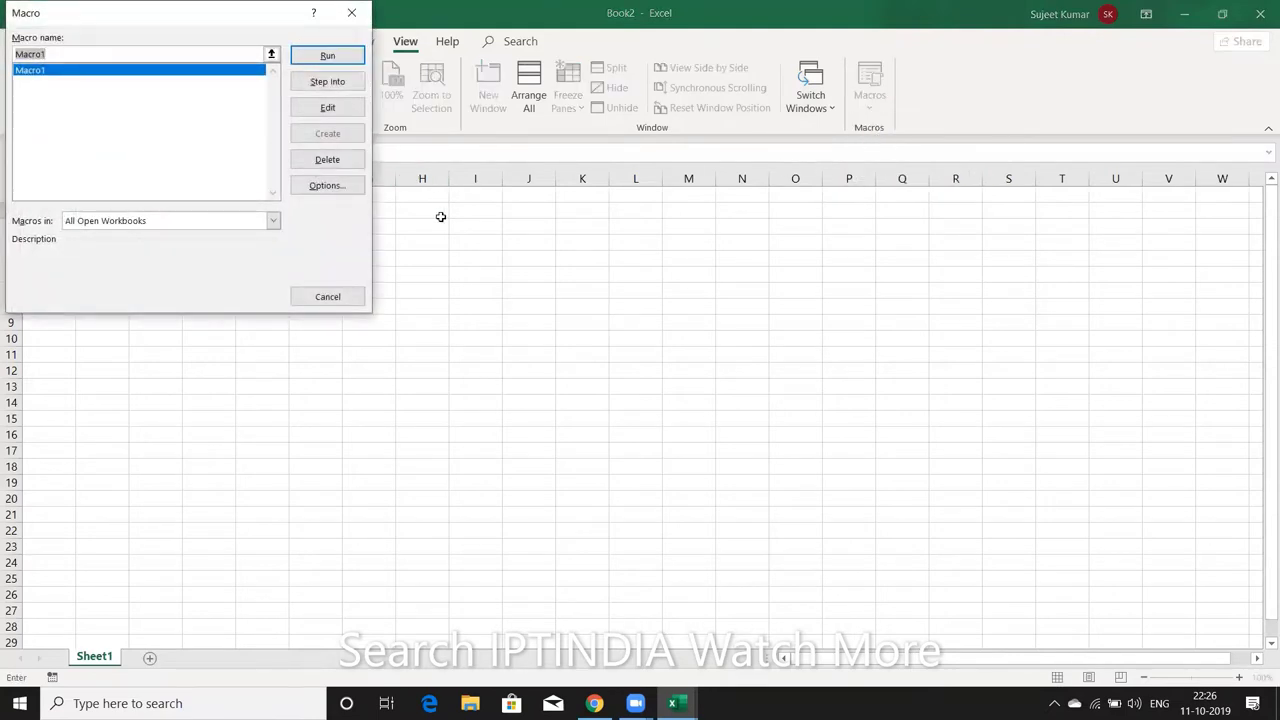
{"action": "left_click", "coordinate": [330, 107]}
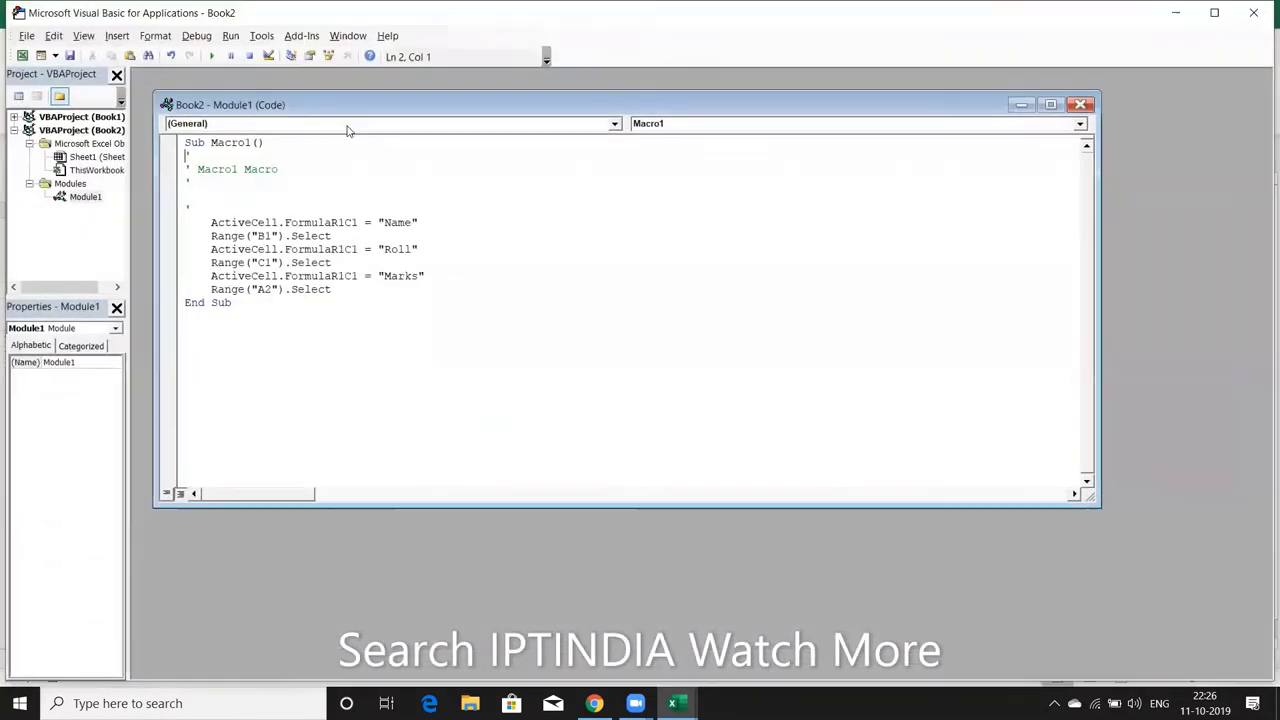
{"action": "left_click", "coordinate": [368, 378]}
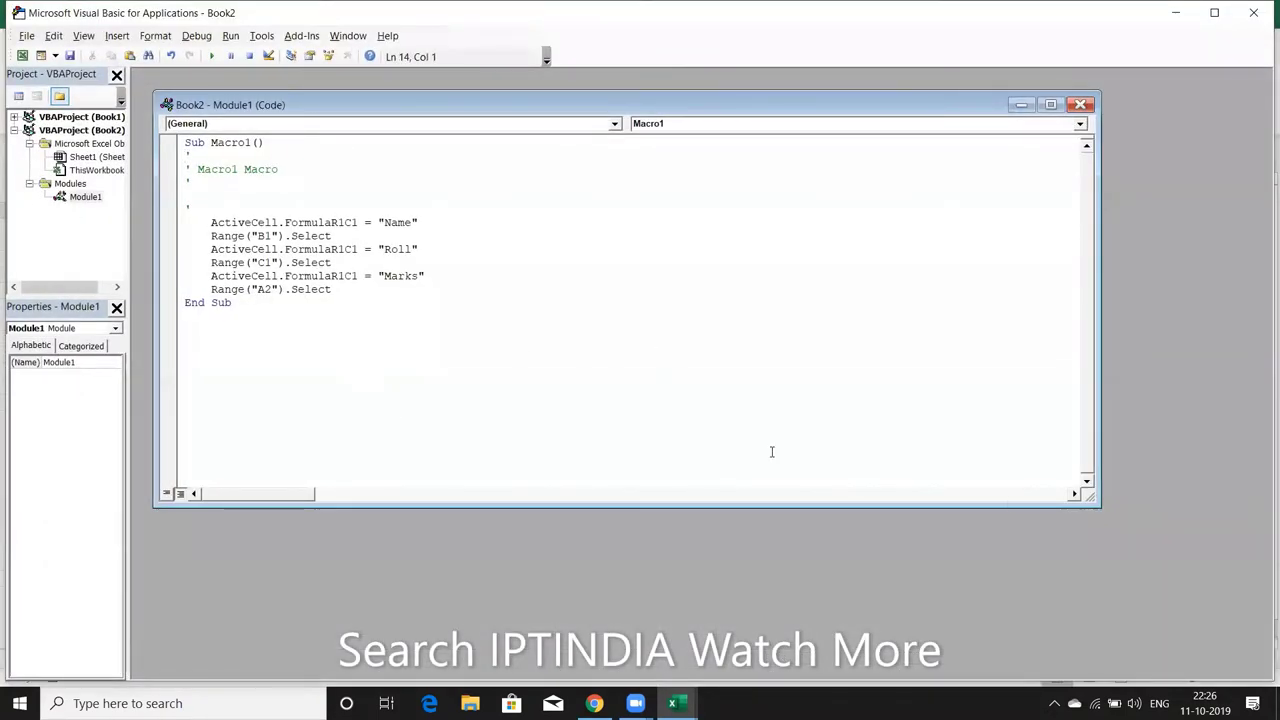
{"action": "left_click_drag", "start_coordinate": [332, 289], "coordinate": [207, 212]}
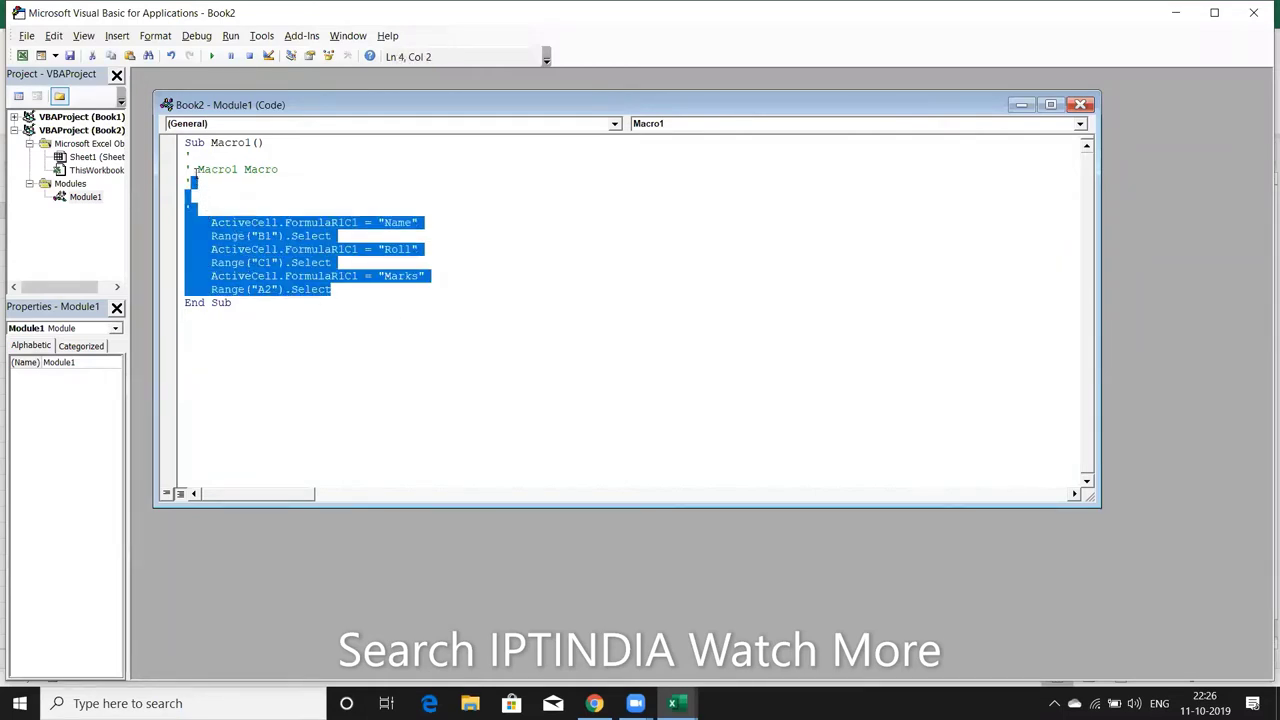
{"action": "left_click_drag", "start_coordinate": [205, 201], "coordinate": [175, 157]}
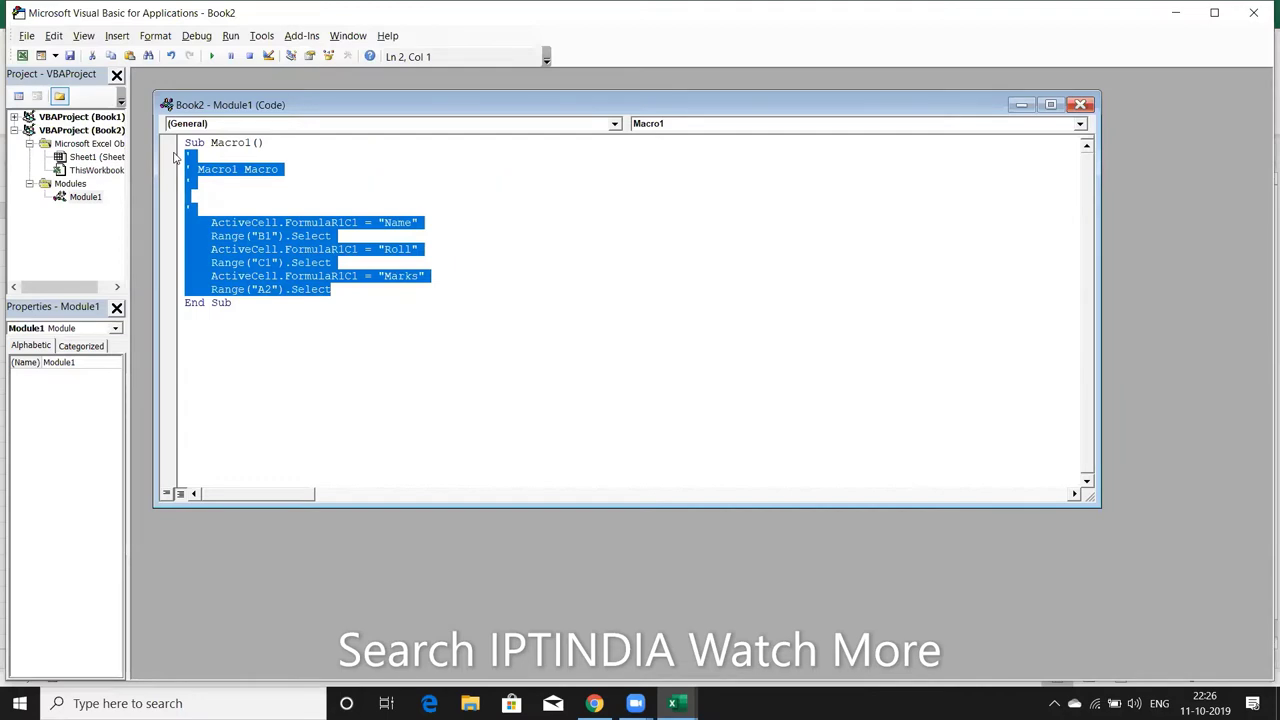
{"action": "left_click", "coordinate": [310, 310]}
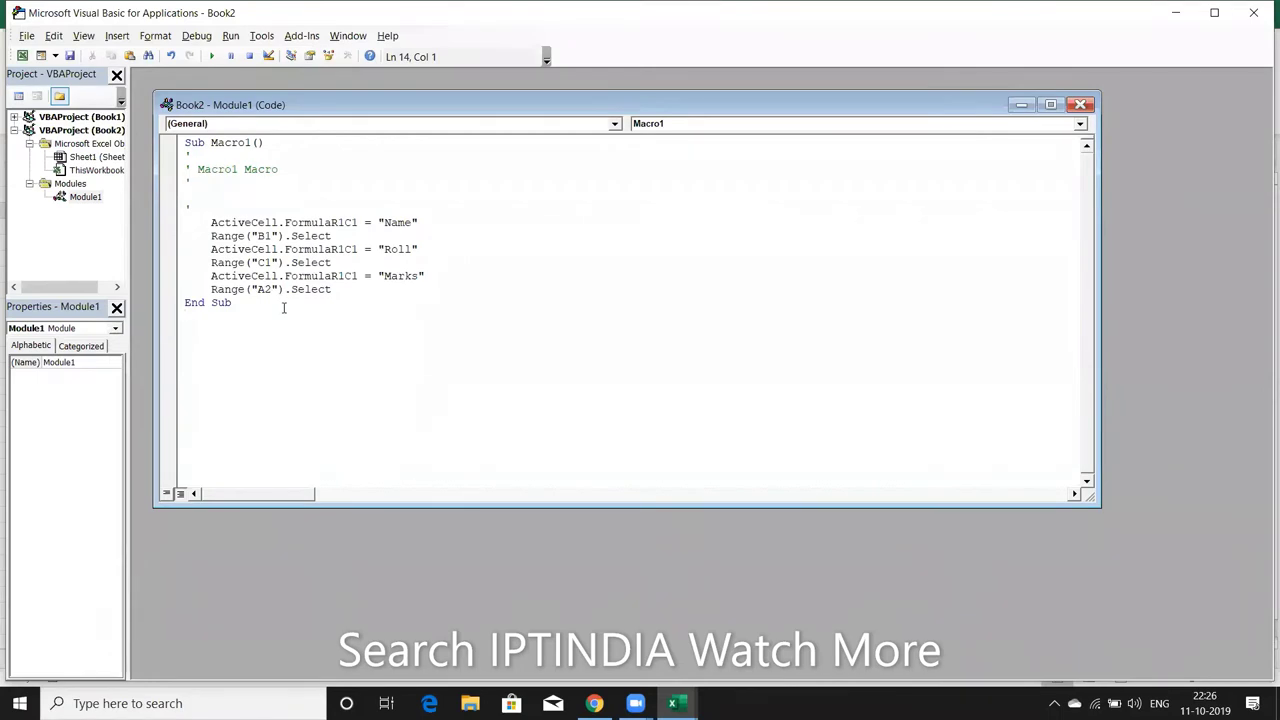
{"action": "key", "text": "alt+F11"}
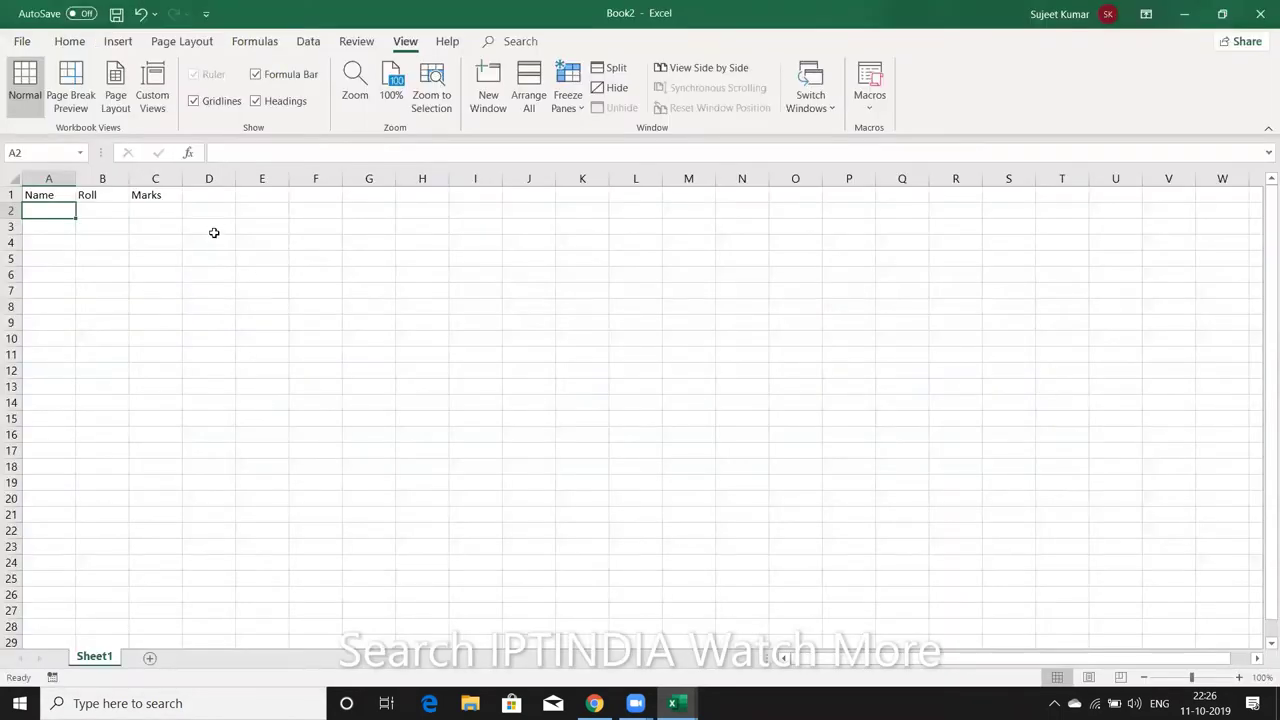
Return to the VBA editor showing Book2's Module1 with Macro1's code
{"action": "key", "text": "alt+F11"}
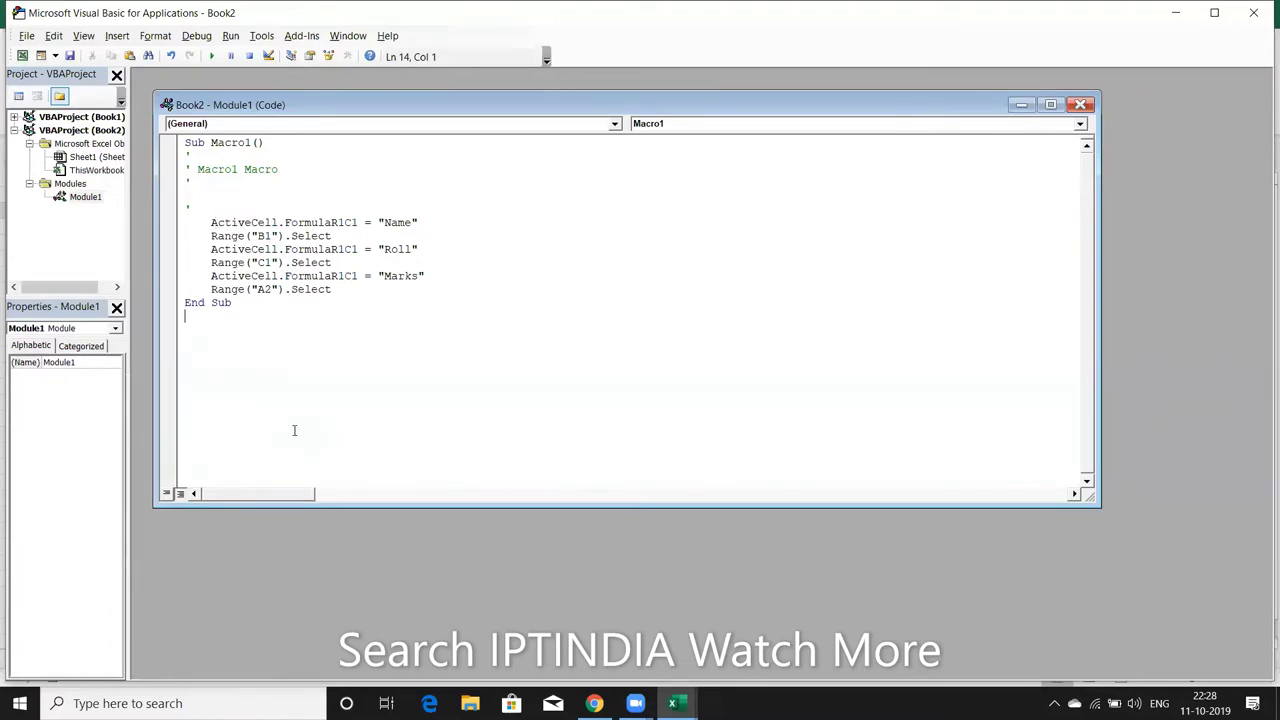
Back on Book2, try copying Marks from C1 toward E6, then cancel the copy
{"action": "key", "text": "alt+F11"}
{"action": "left_click", "coordinate": [168, 198]}
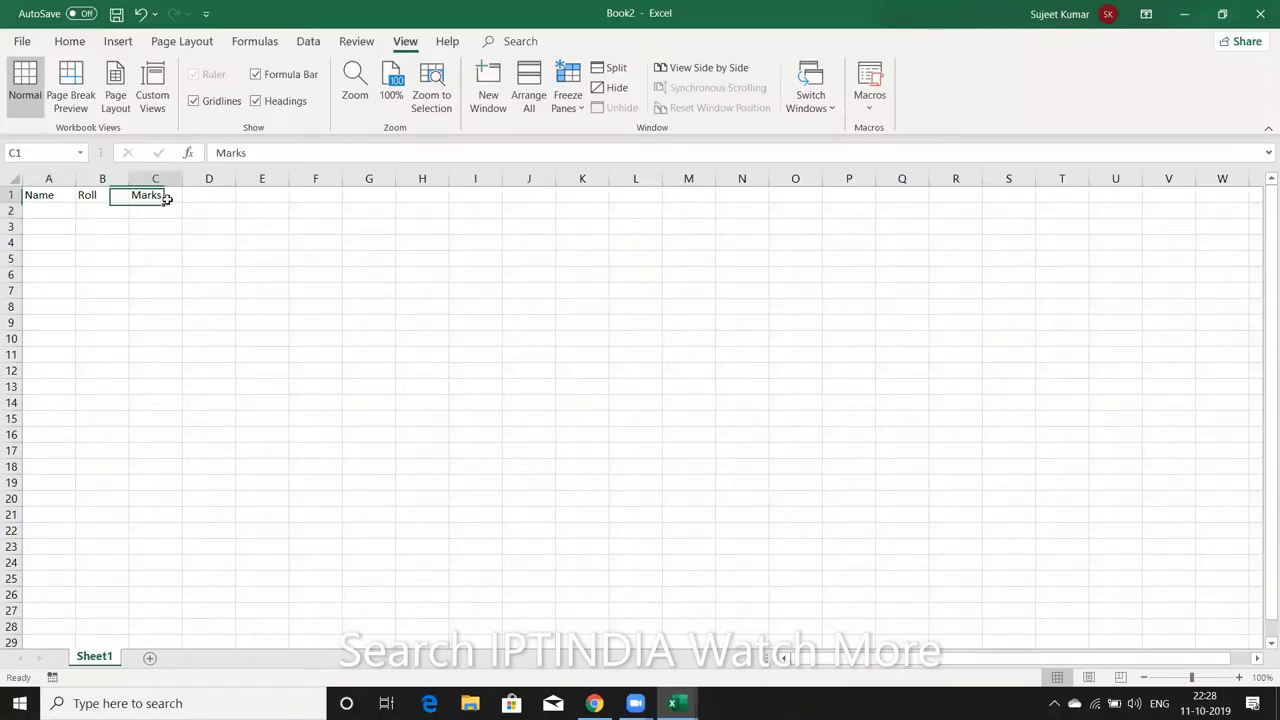
{"action": "key", "text": "ctrl+c"}
{"action": "left_click", "coordinate": [246, 274]}
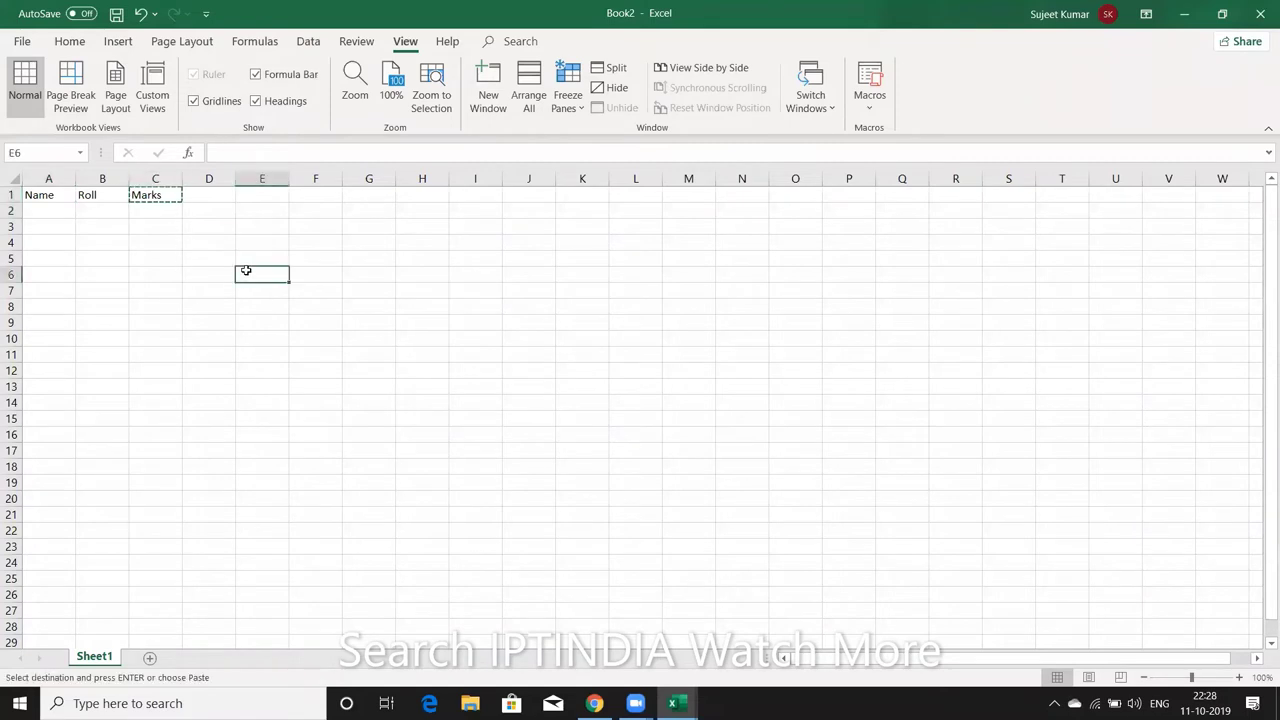
{"action": "key", "text": "Escape"}
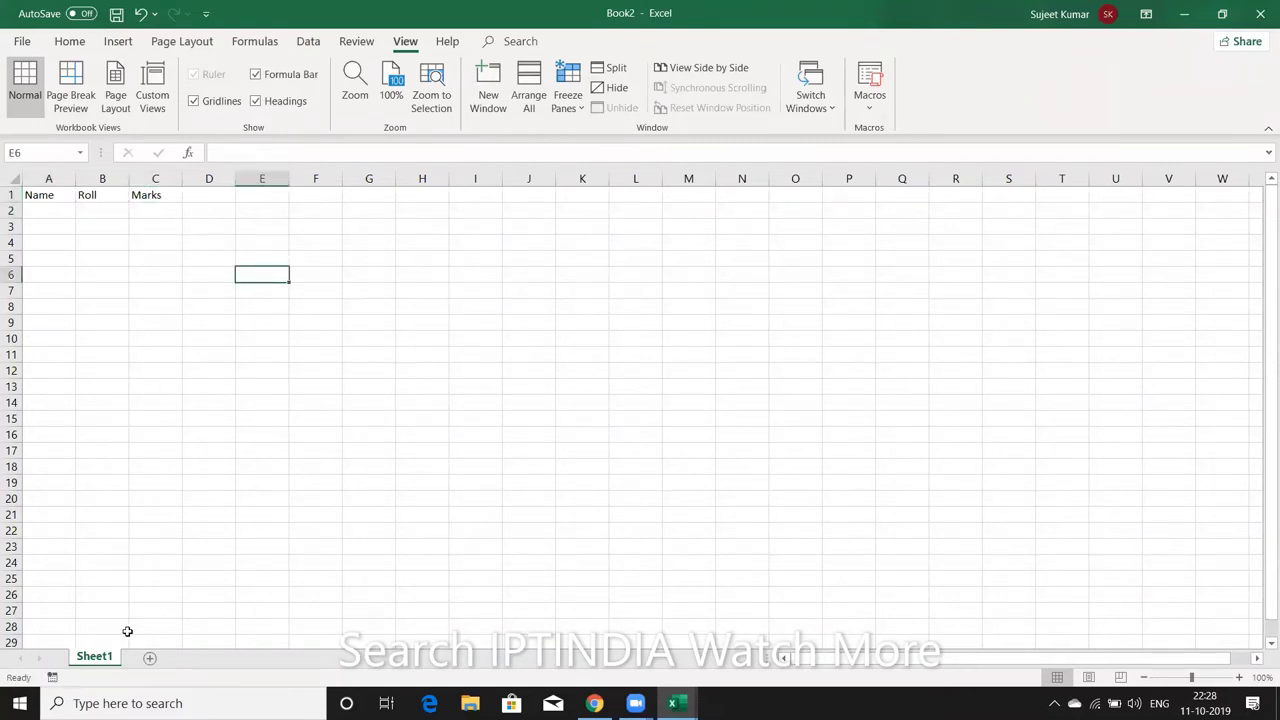
Record Macro2 copying Marks from C1 and pasting it as a value into E4
{"action": "left_click", "coordinate": [53, 679]}
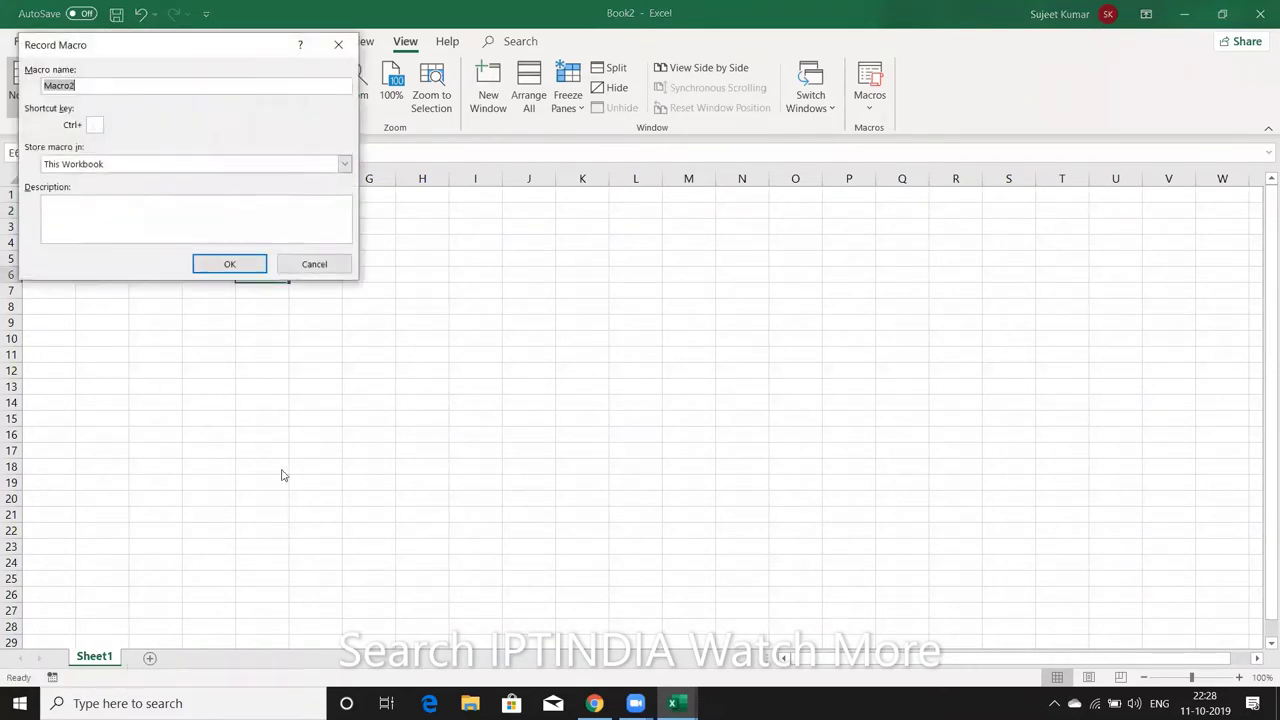
{"action": "left_click", "coordinate": [250, 266]}
{"action": "left_click", "coordinate": [173, 195]}
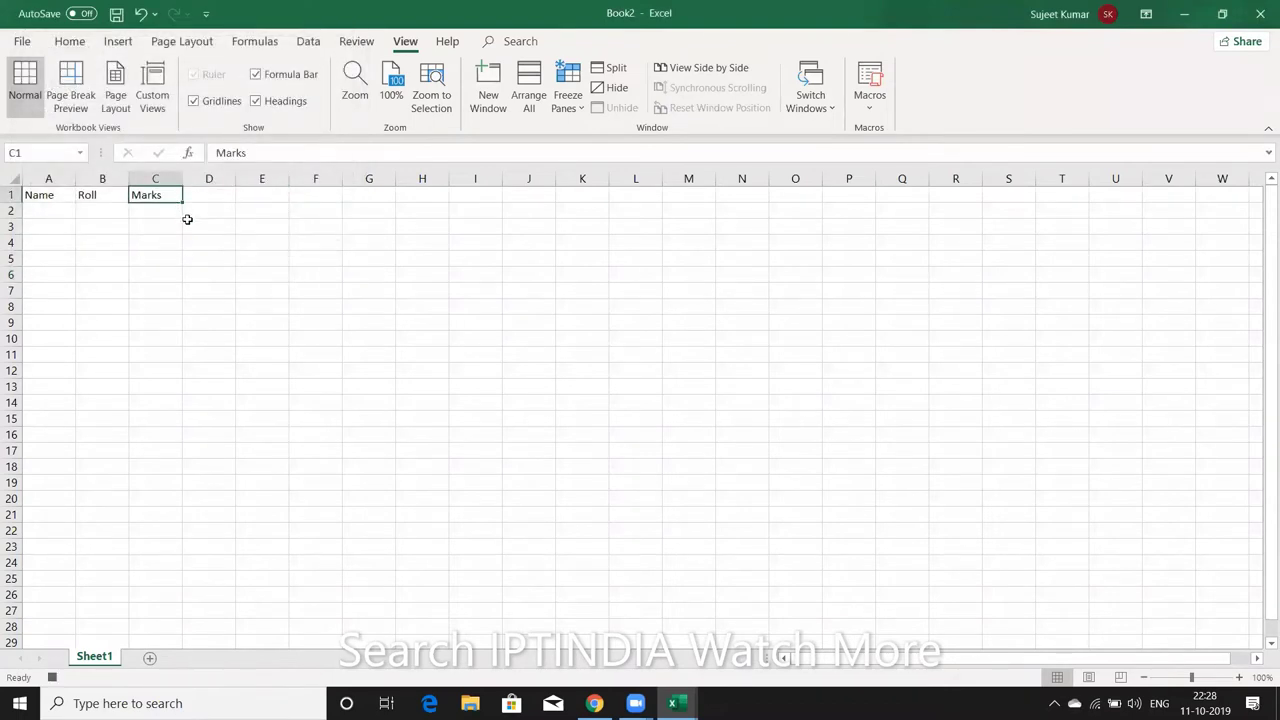
{"action": "key", "text": "ctrl+c"}
{"action": "left_click", "coordinate": [252, 240]}
{"action": "right_click", "coordinate": [252, 240]}
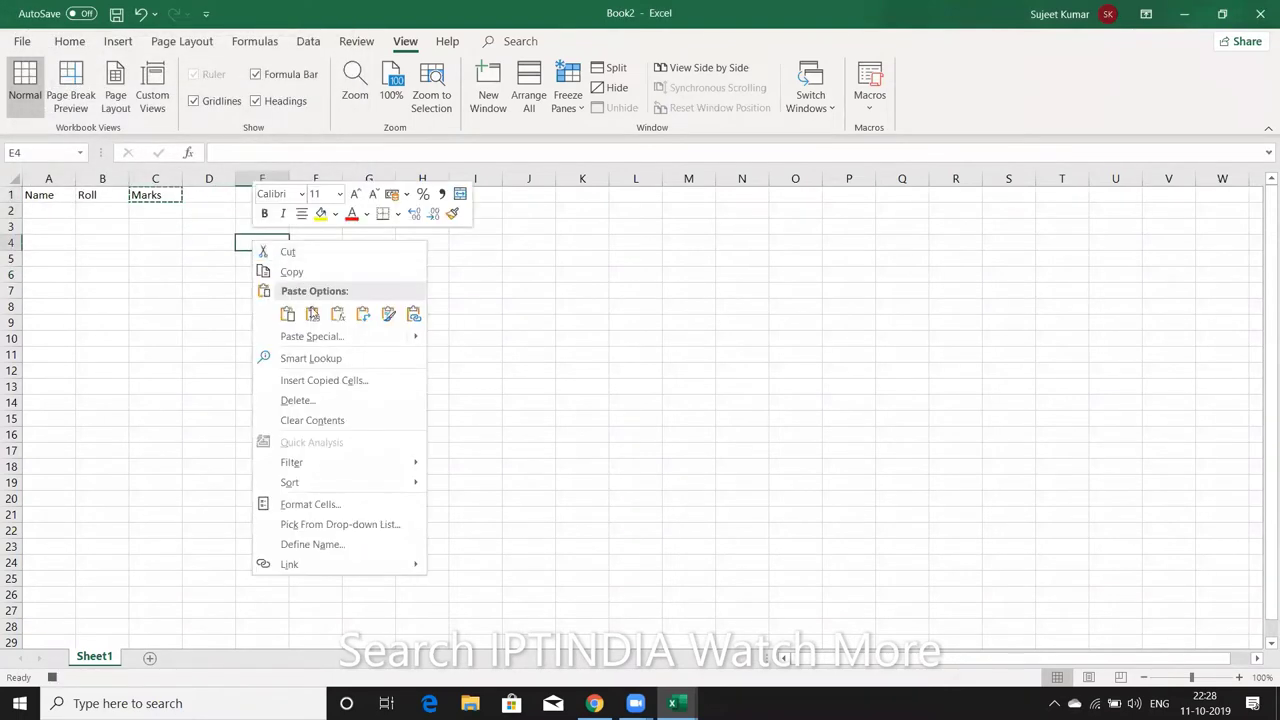
{"action": "left_click", "coordinate": [312, 316]}
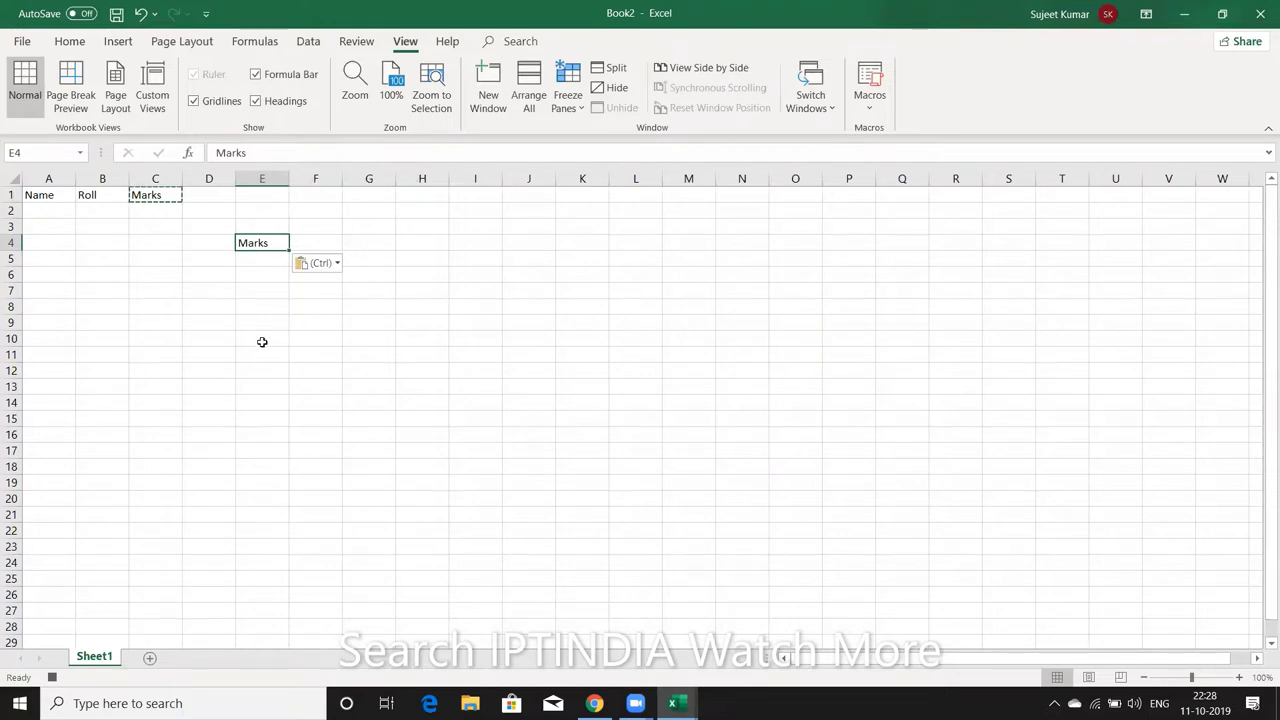
{"action": "left_click", "coordinate": [52, 677]}
Highlight Macro2's PasteSpecial xlPasteValues statement and maximize the Module1 code window
{"action": "key", "text": "alt+Tab"}
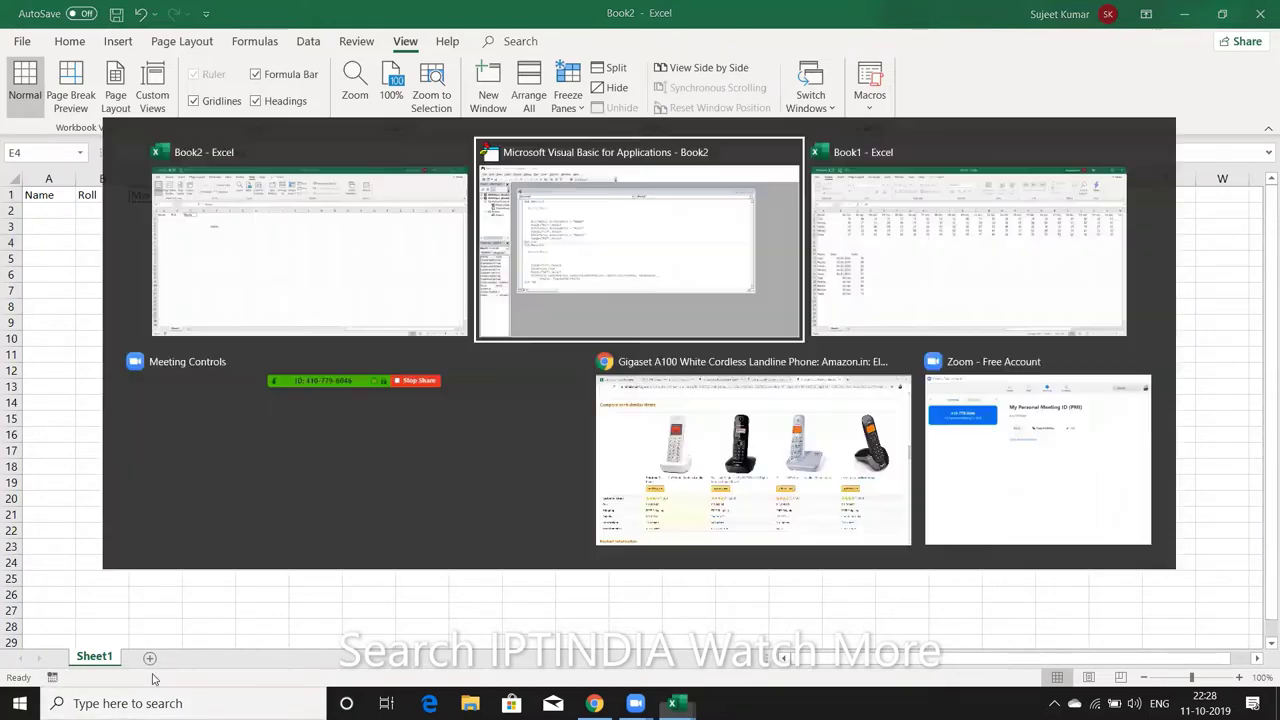
{"action": "left_click", "coordinate": [210, 436]}
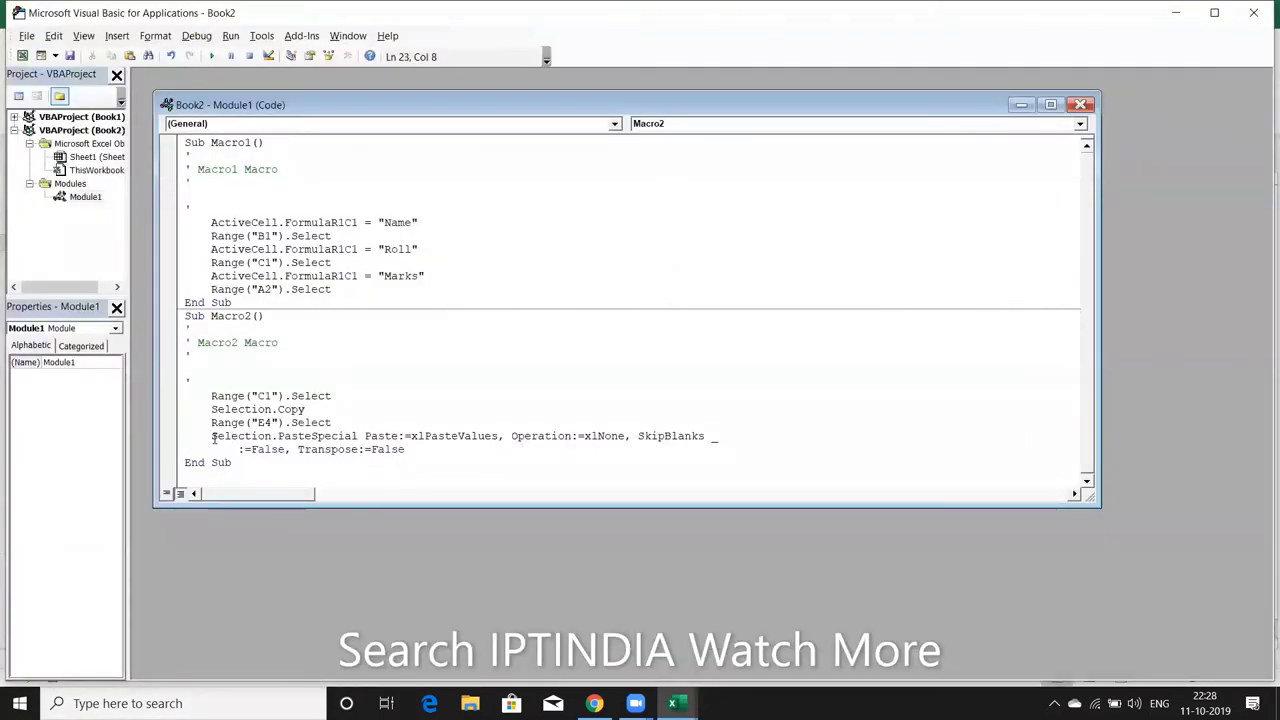
{"action": "left_click_drag", "start_coordinate": [210, 436], "coordinate": [406, 450]}
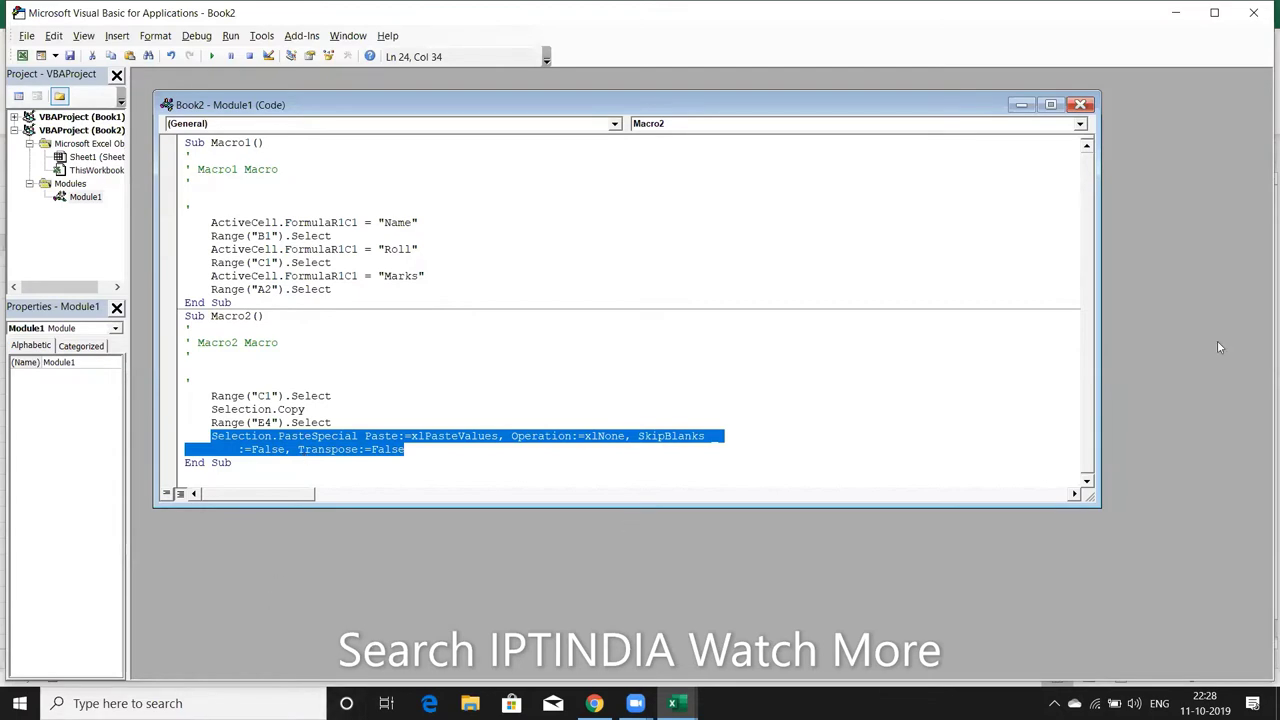
{"action": "left_click", "coordinate": [1052, 104]}
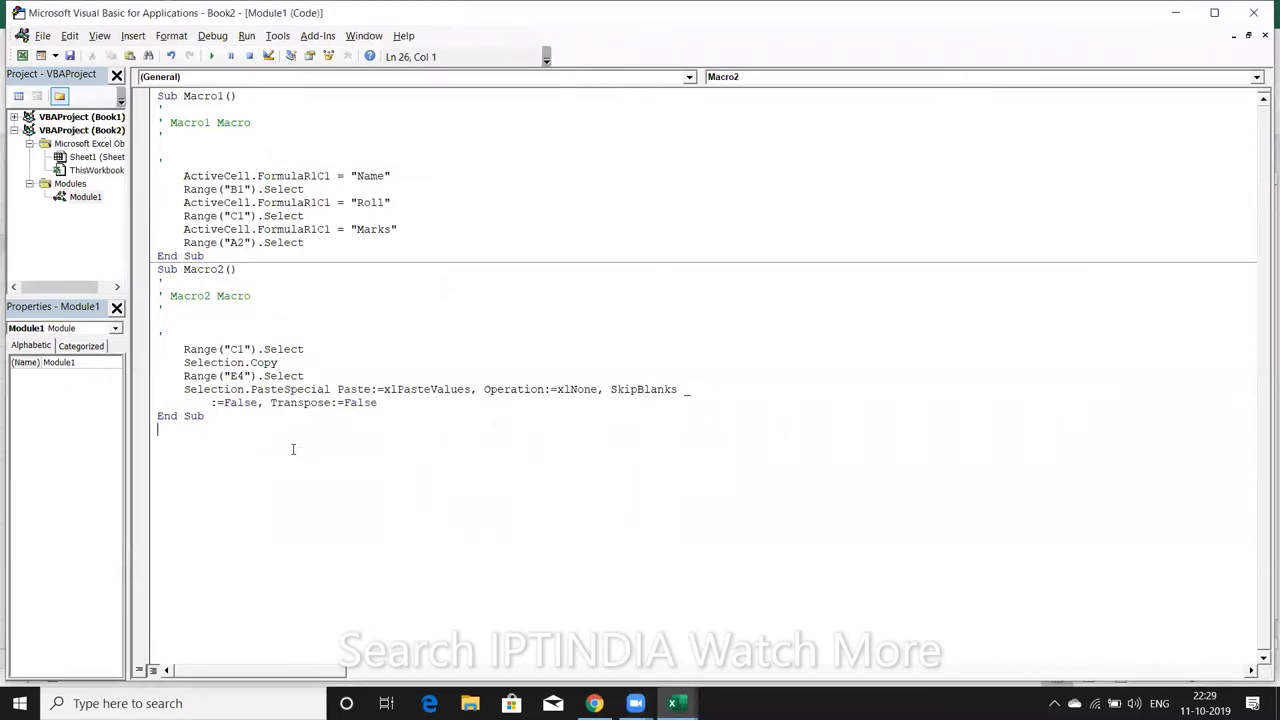
Delete all the recorded macro code, close the editor, clear the copy and select F3
{"action": "left_click_drag", "start_coordinate": [291, 449], "coordinate": [143, 64]}
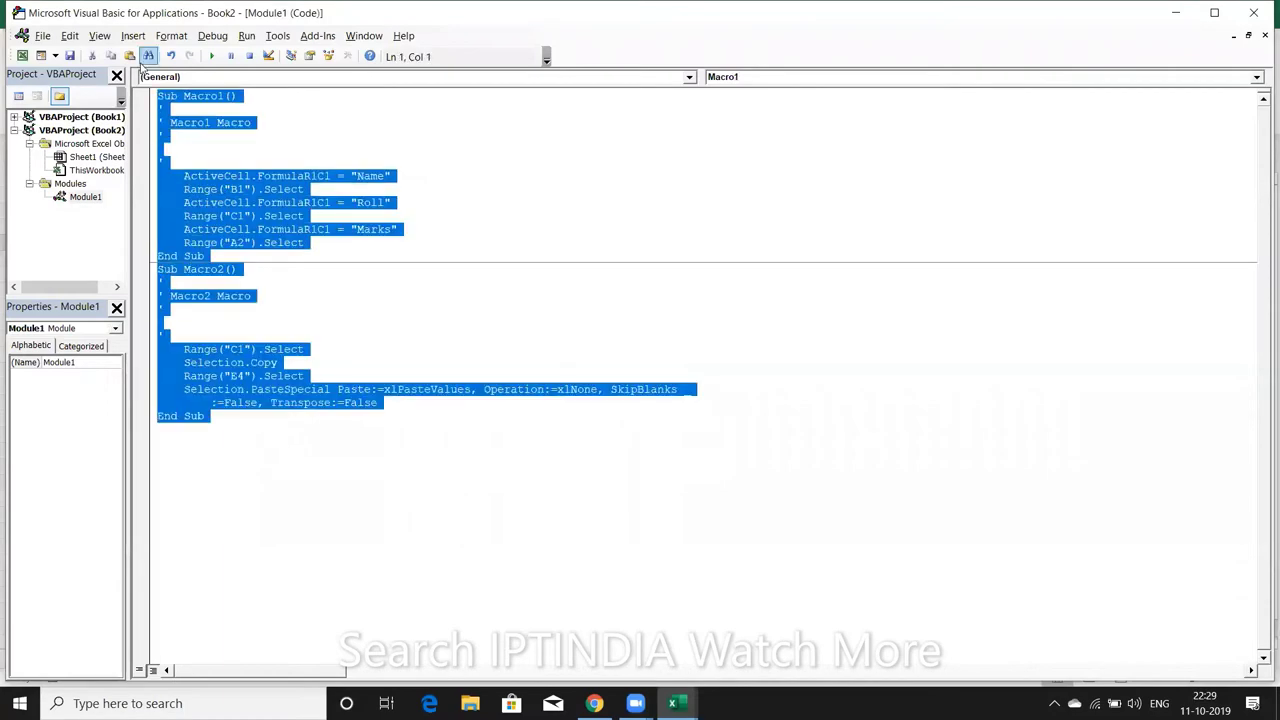
{"action": "key", "text": "Delete"}
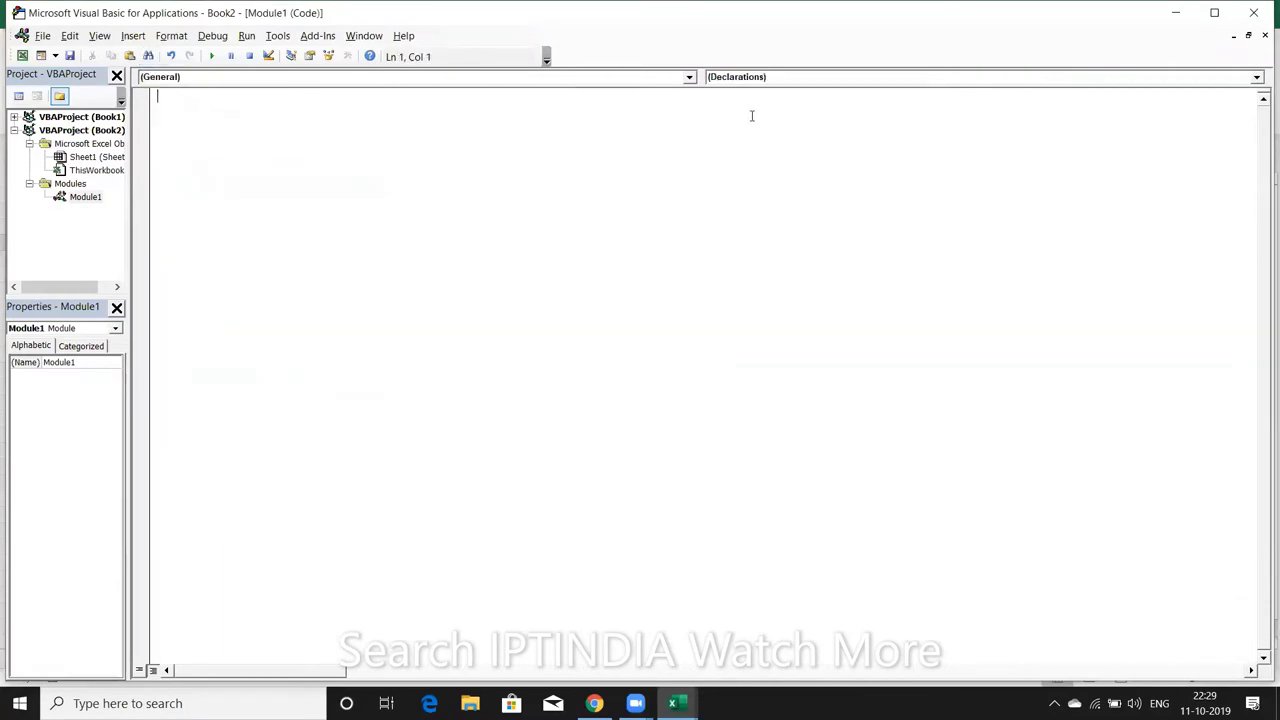
{"action": "left_click", "coordinate": [1253, 12]}
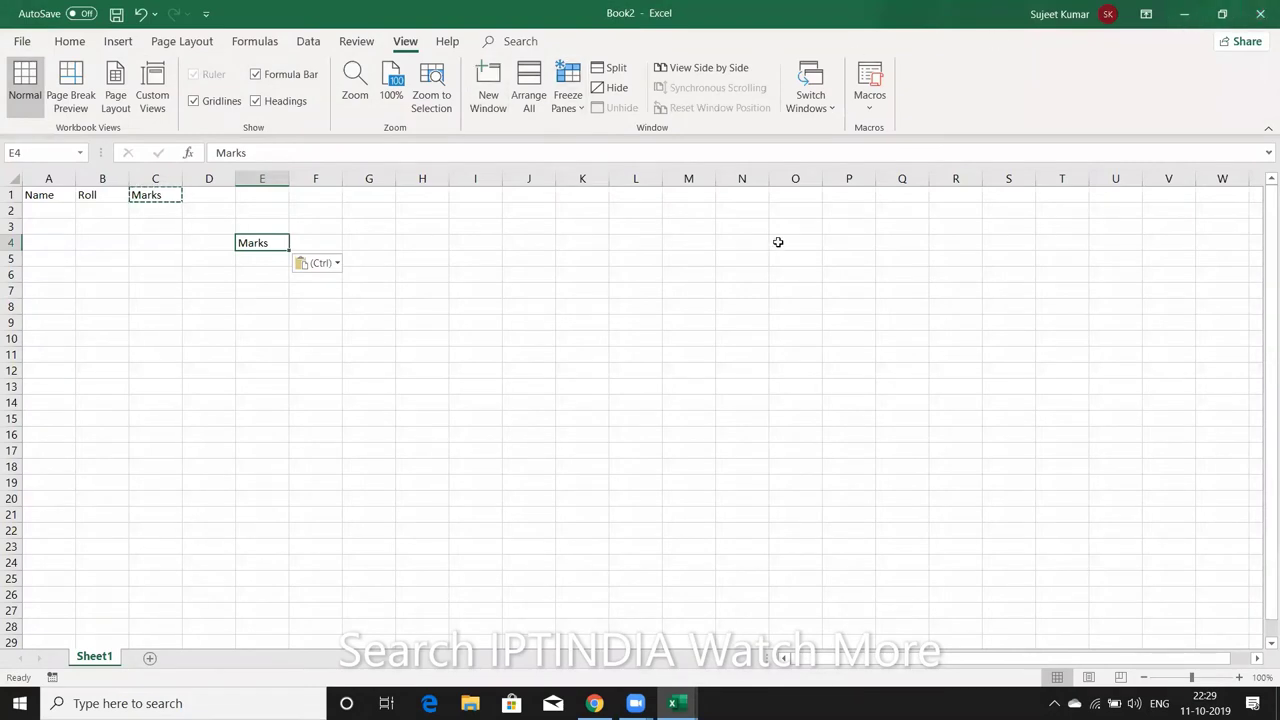
{"action": "key", "text": "Escape"}
{"action": "left_click", "coordinate": [330, 226]}
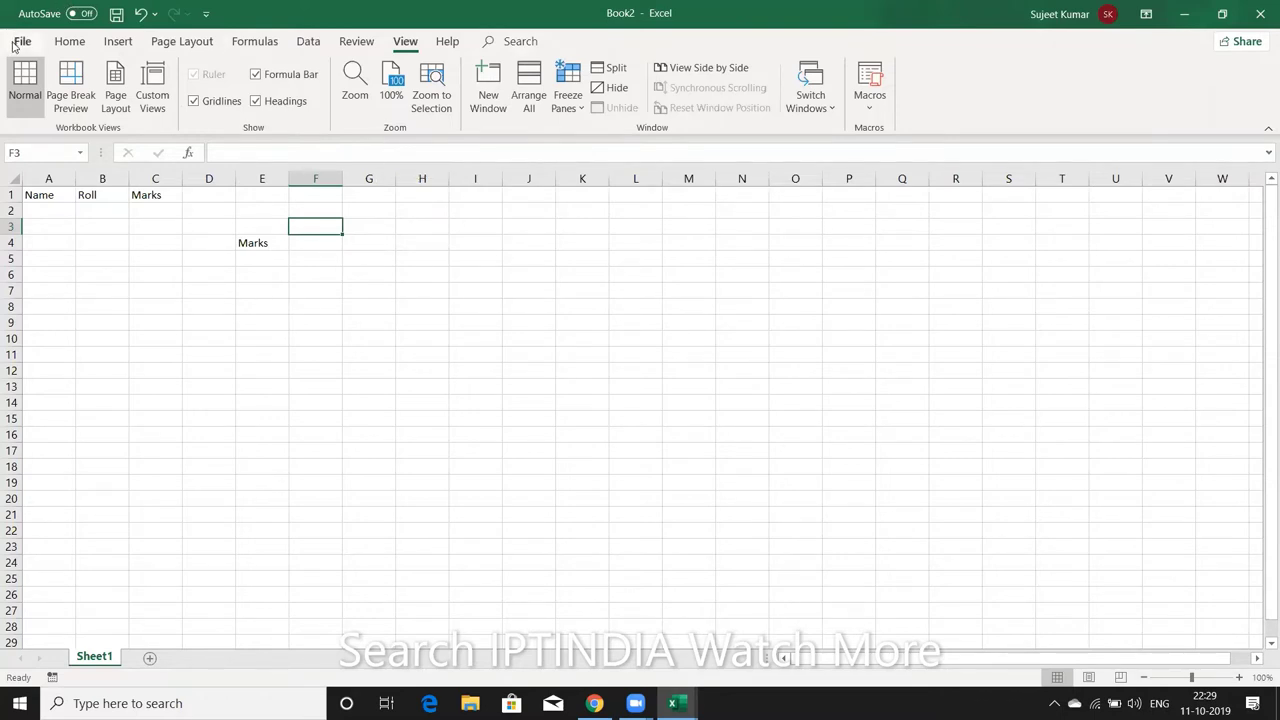
Enable the Developer tab under Customize Ribbon in Excel Options
{"action": "left_click", "coordinate": [14, 40]}
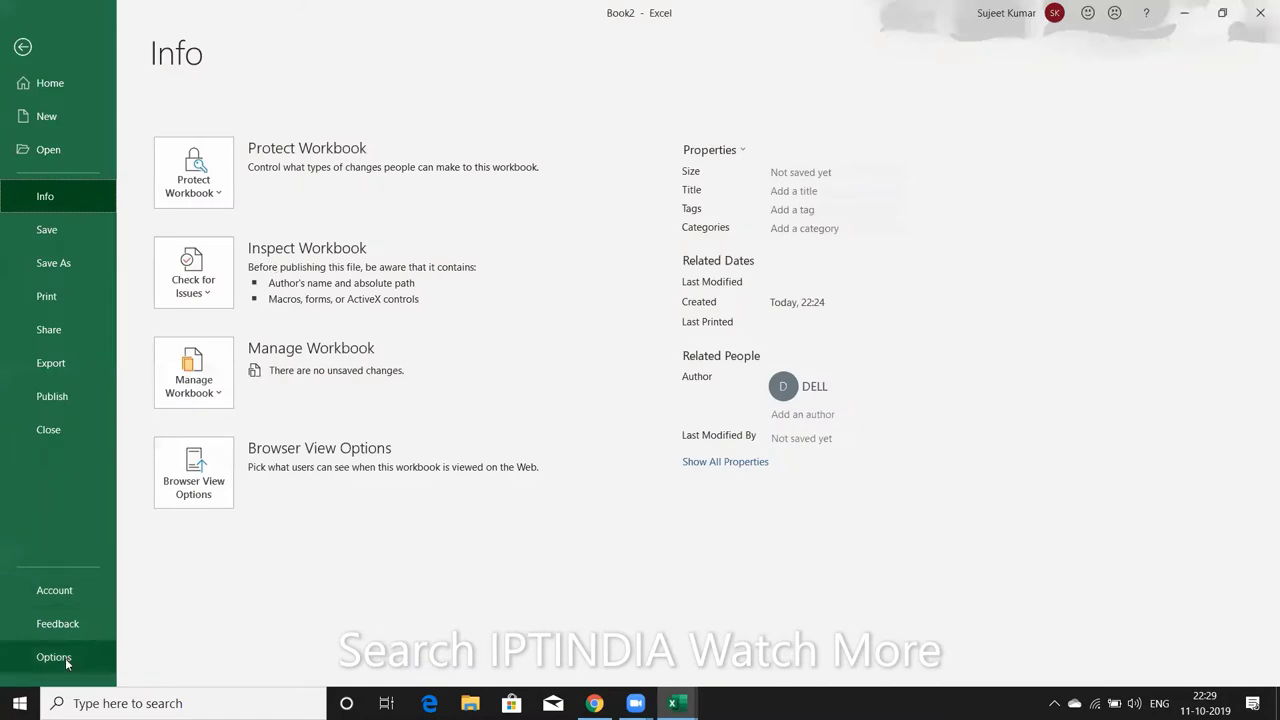
{"action": "left_click", "coordinate": [54, 657]}
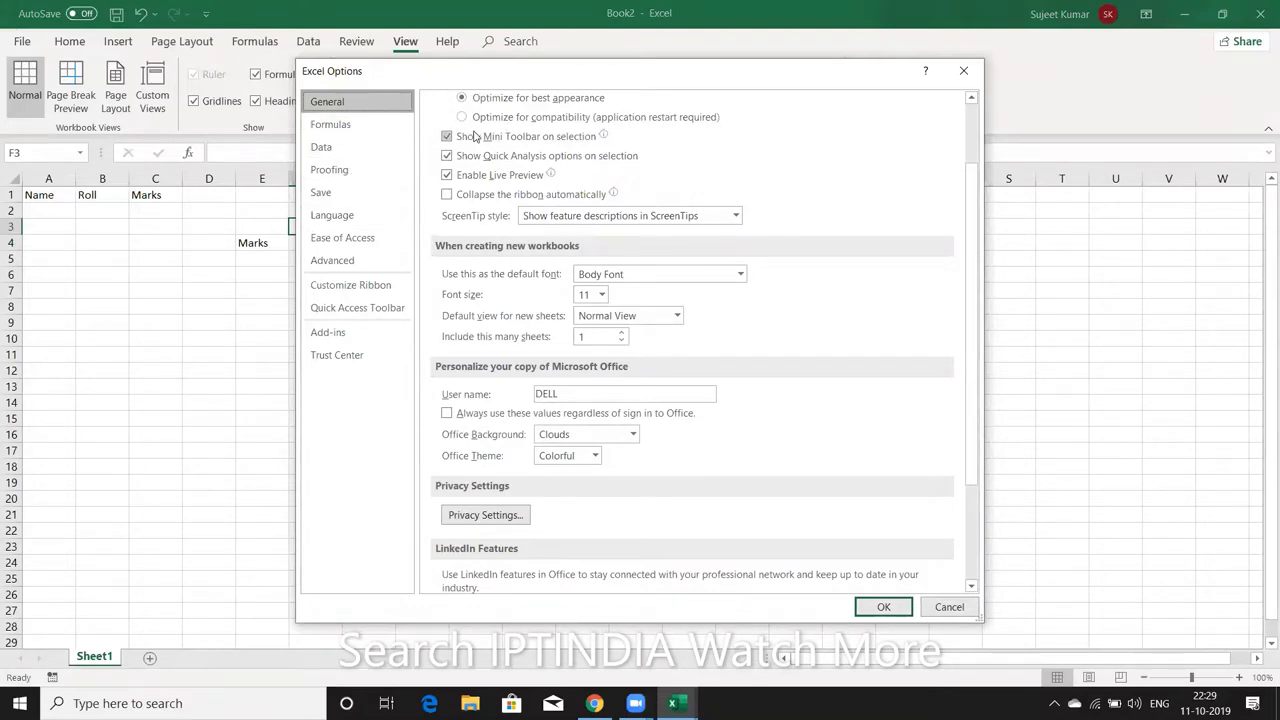
{"action": "left_click", "coordinate": [385, 286]}
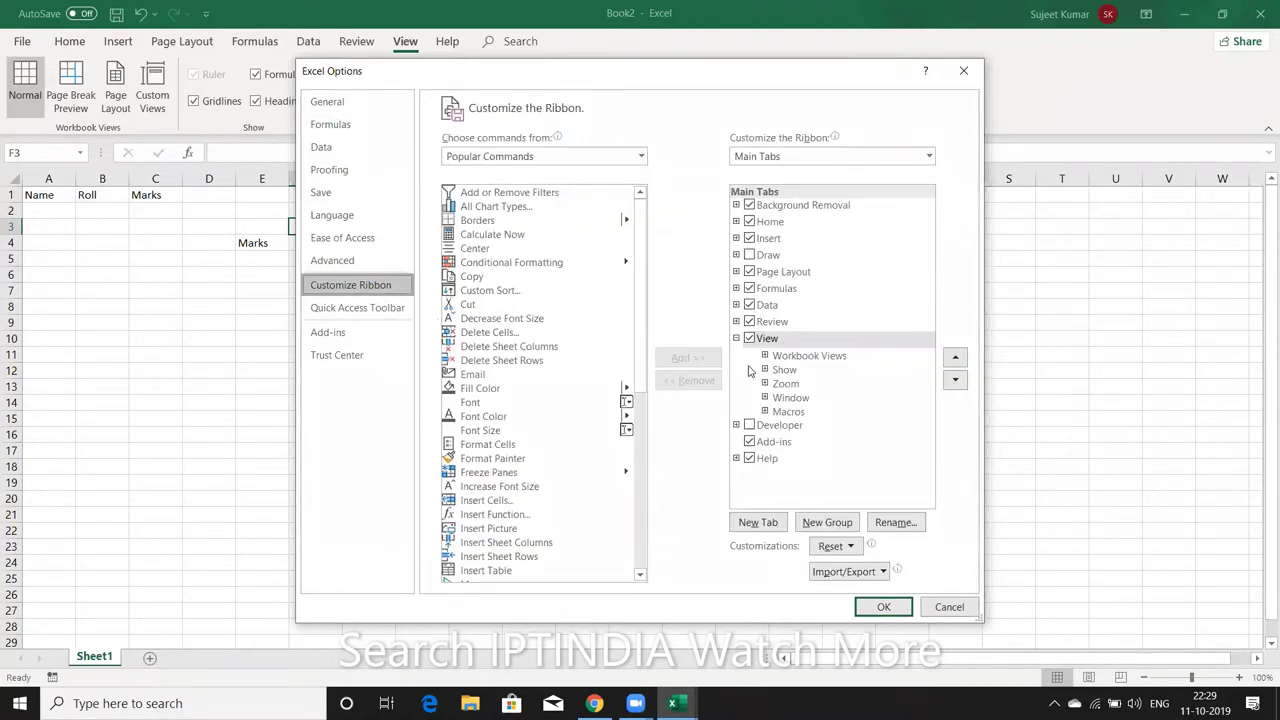
{"action": "left_click", "coordinate": [749, 425]}
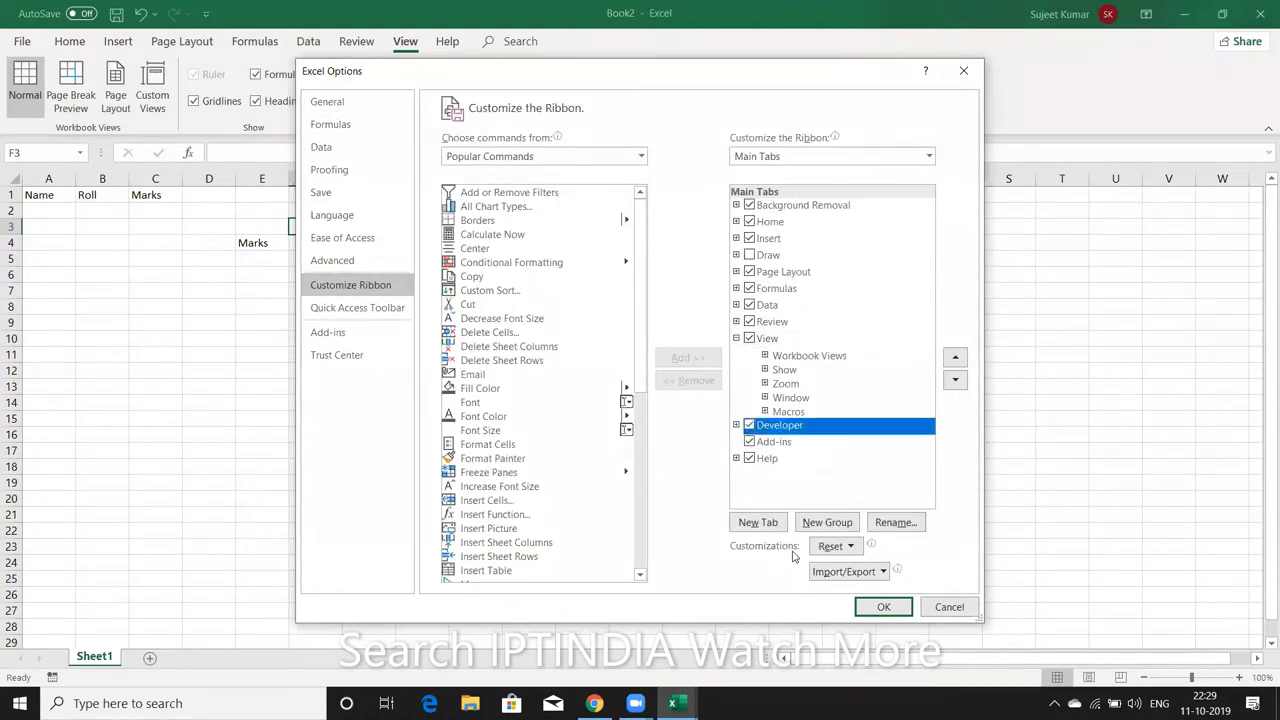
{"action": "left_click", "coordinate": [860, 606]}
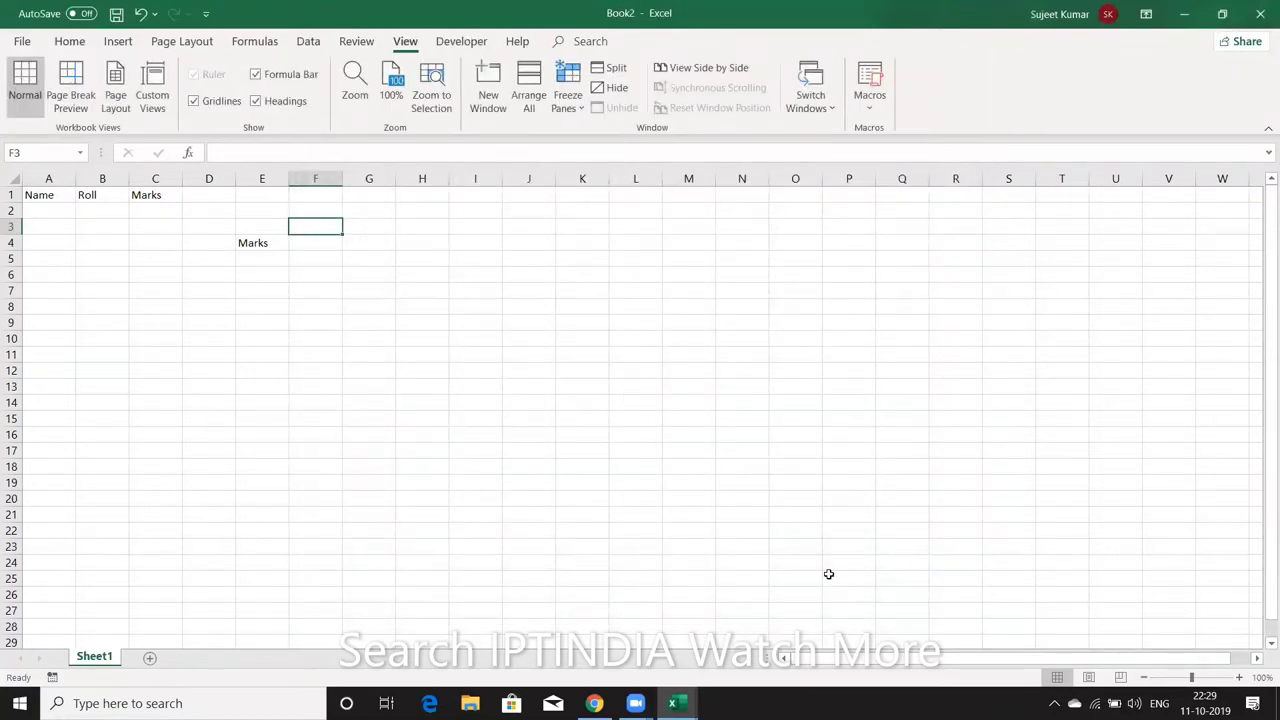
Set Macro Security to Enable all macros, then start saving Book2
{"action": "left_click", "coordinate": [484, 46]}
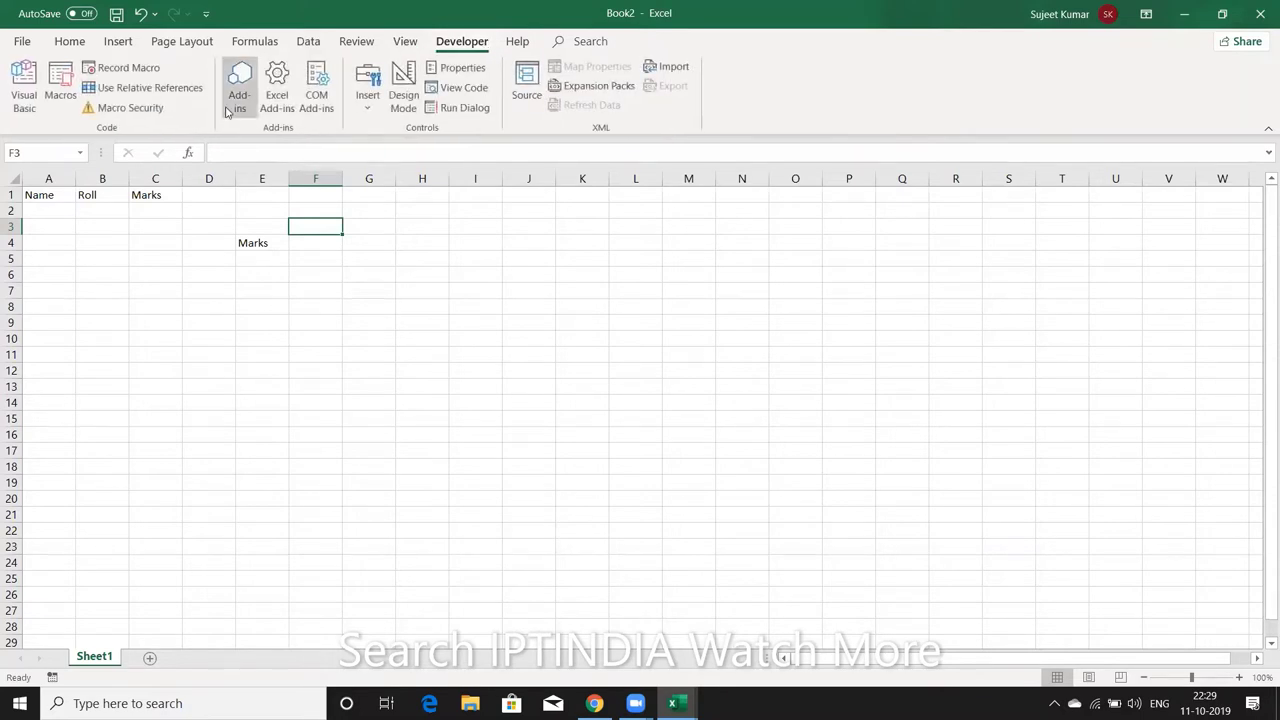
{"action": "left_click", "coordinate": [166, 106]}
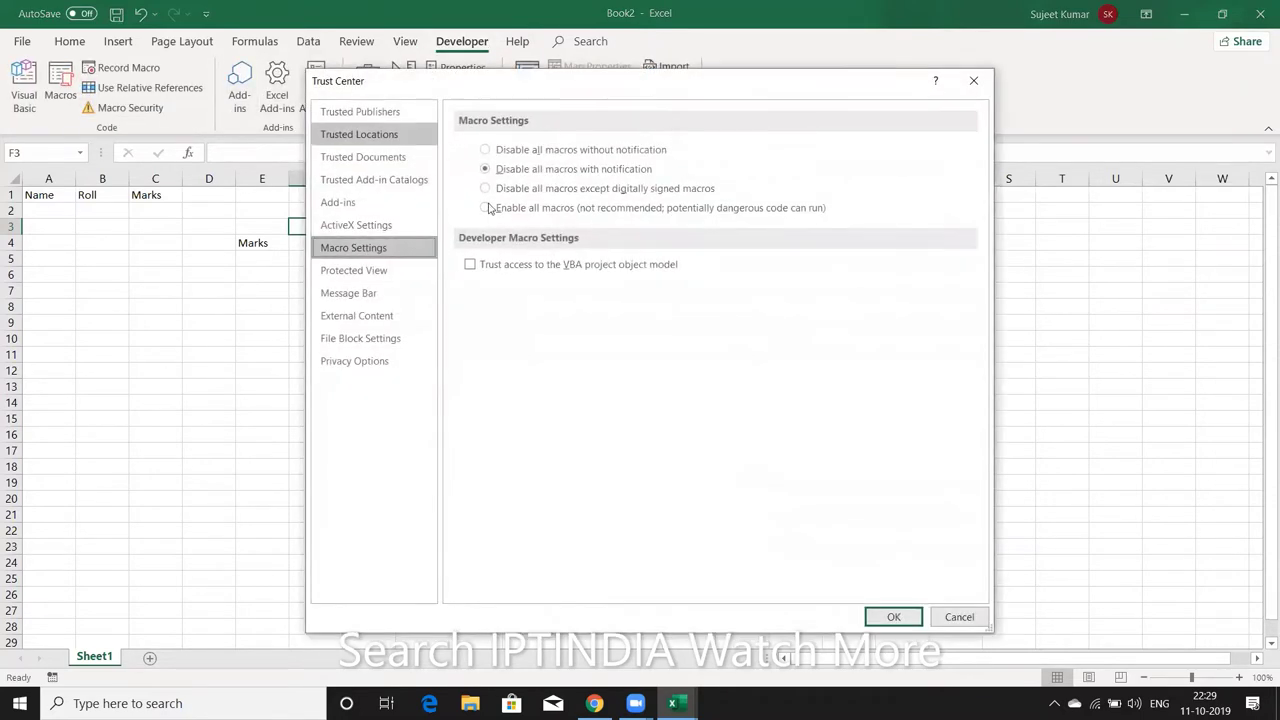
{"action": "left_click", "coordinate": [541, 210]}
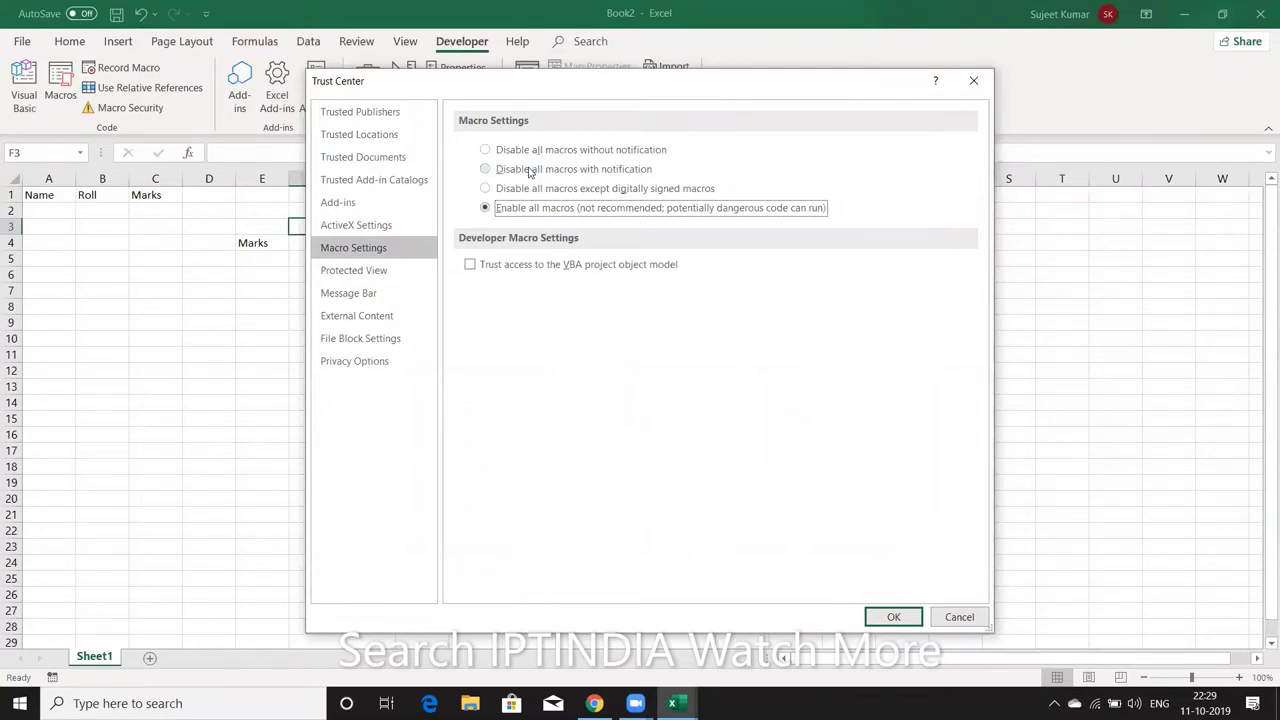
{"action": "left_click", "coordinate": [880, 620]}
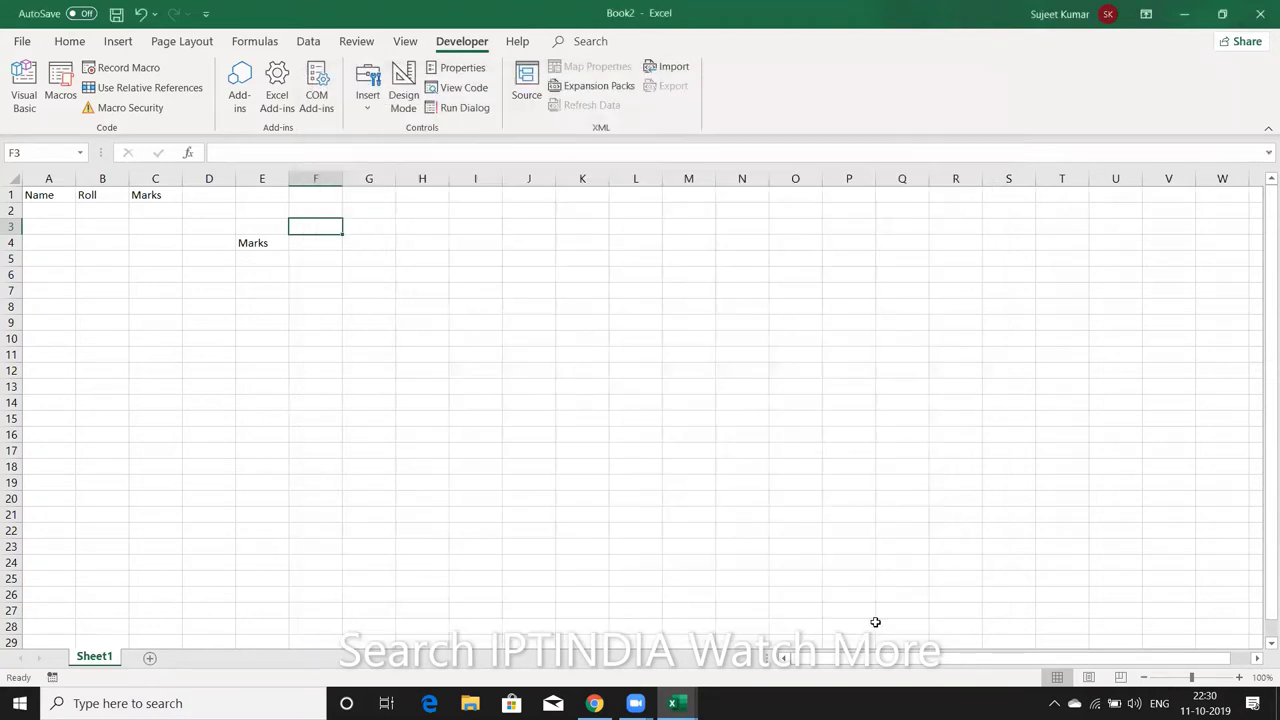
{"action": "left_click", "coordinate": [117, 14]}
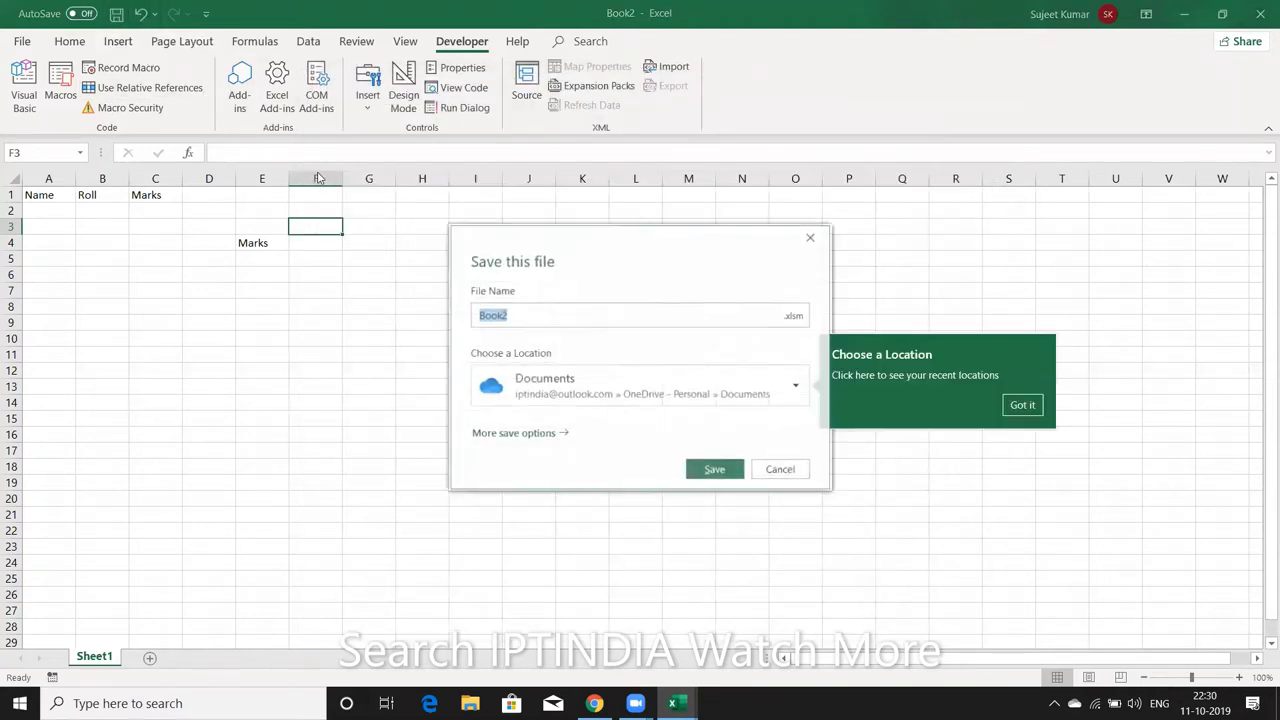
Target OneDrive Documents and set the file type to Excel Macro-Enabled Workbook (*.xlsm)
{"action": "left_click", "coordinate": [537, 433]}
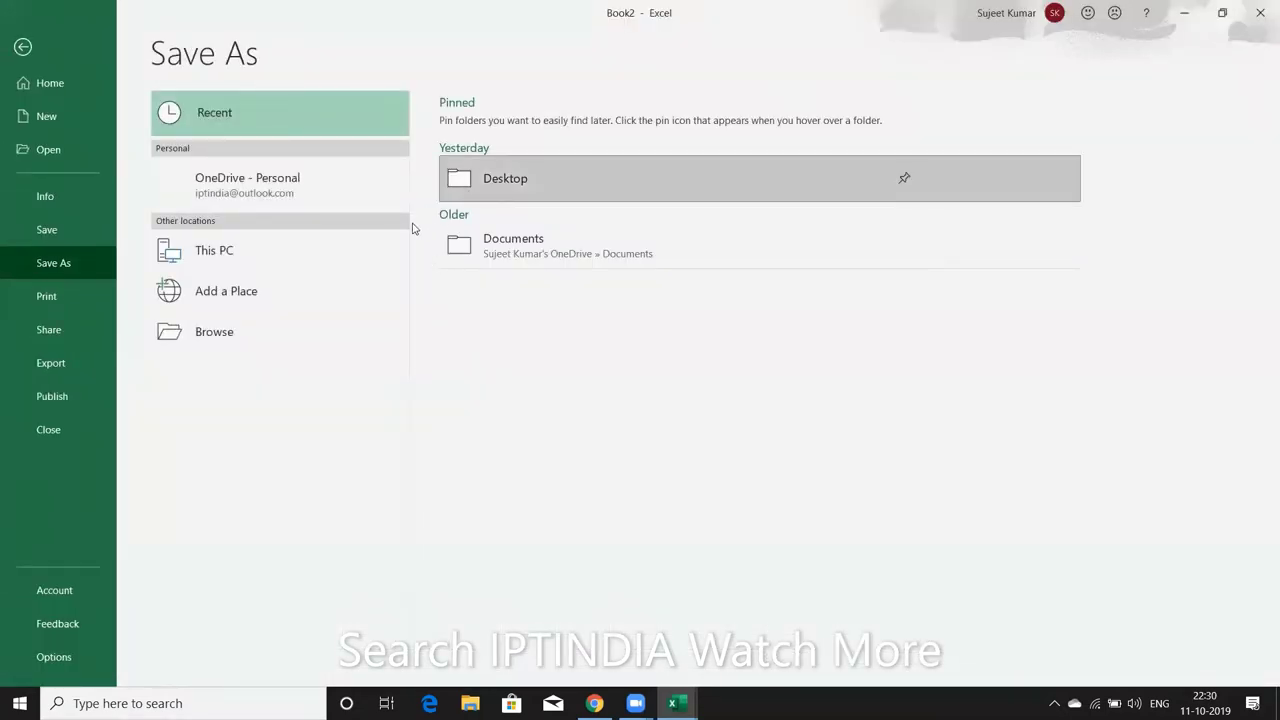
{"action": "left_click", "coordinate": [492, 248]}
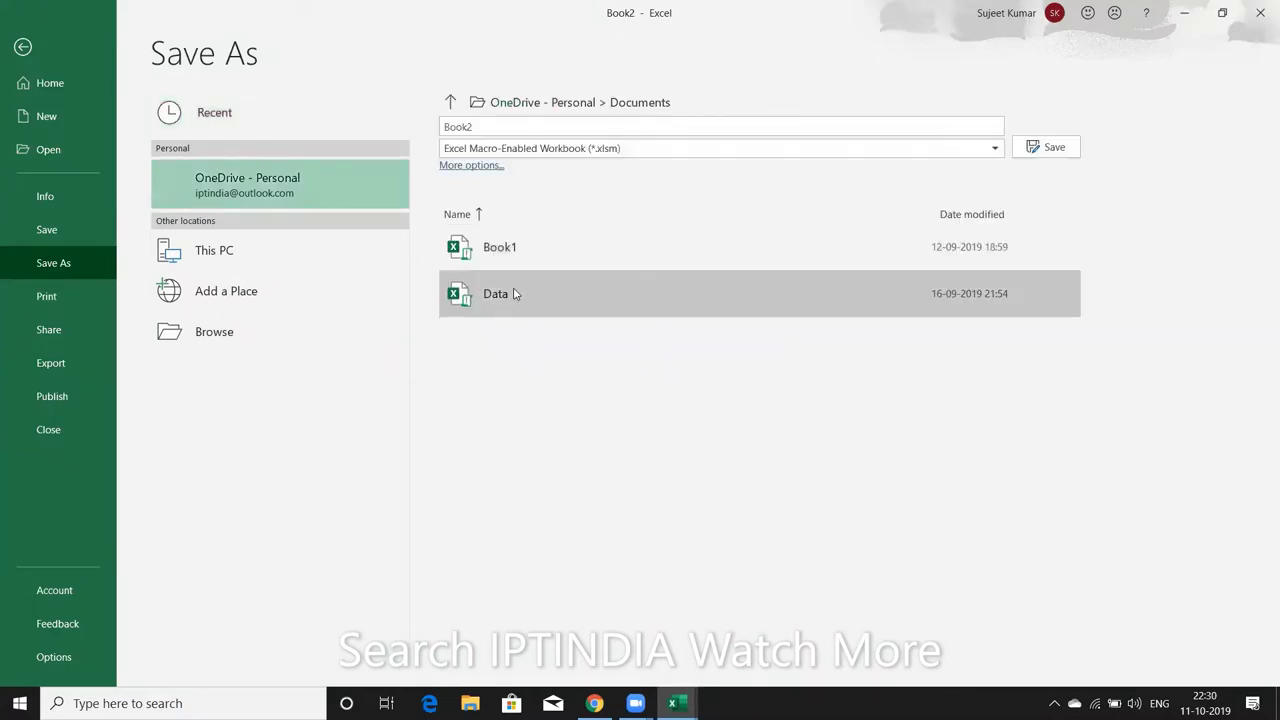
{"action": "left_click", "coordinate": [607, 150]}
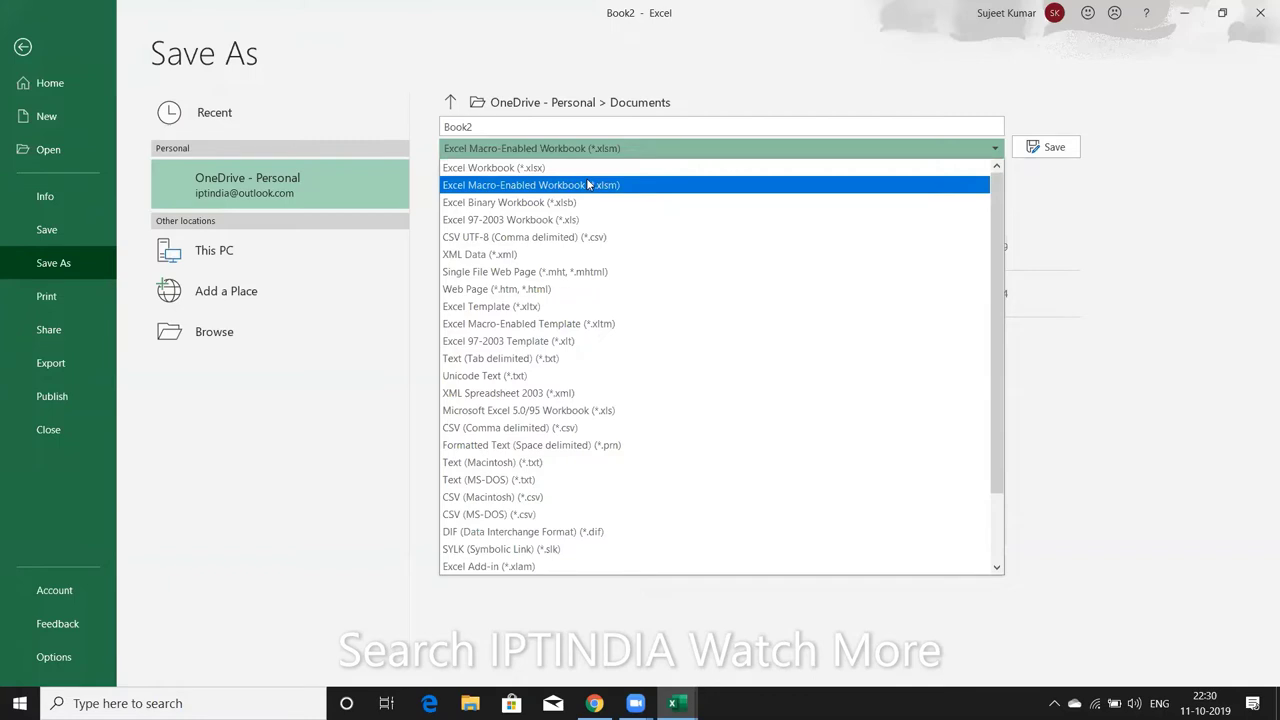
{"action": "left_click", "coordinate": [588, 184]}
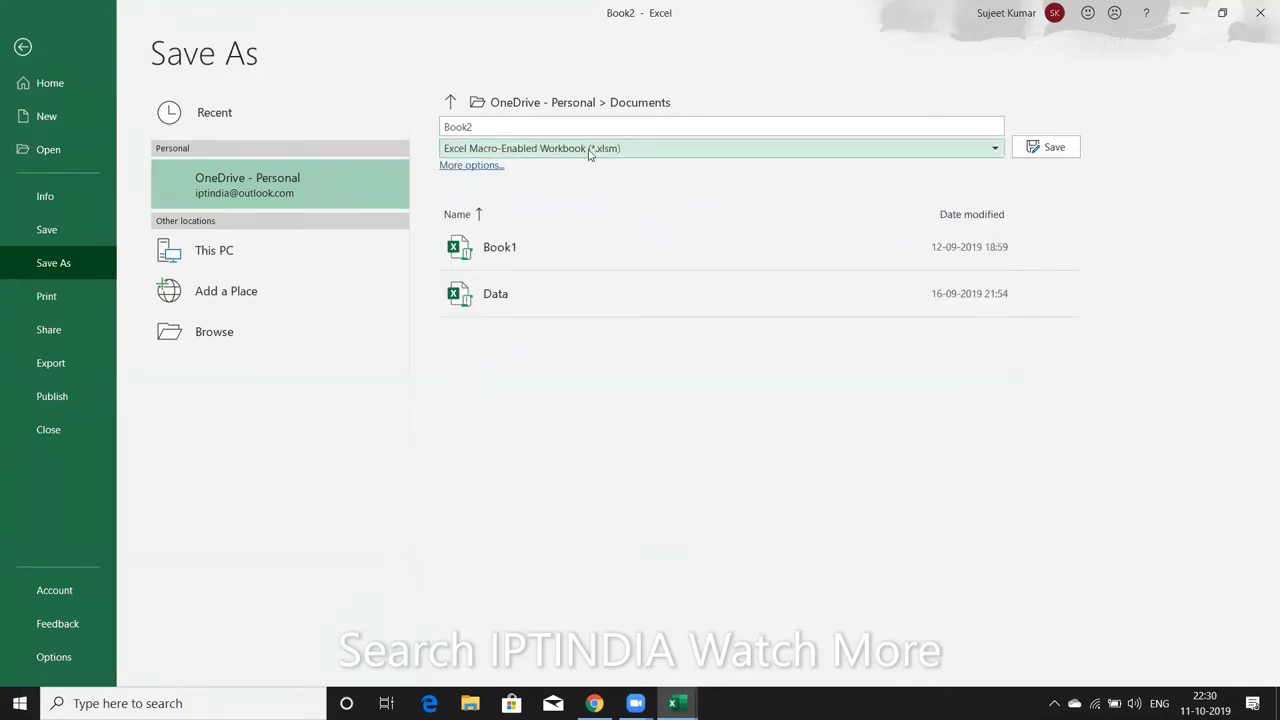
{"action": "left_click", "coordinate": [588, 148]}
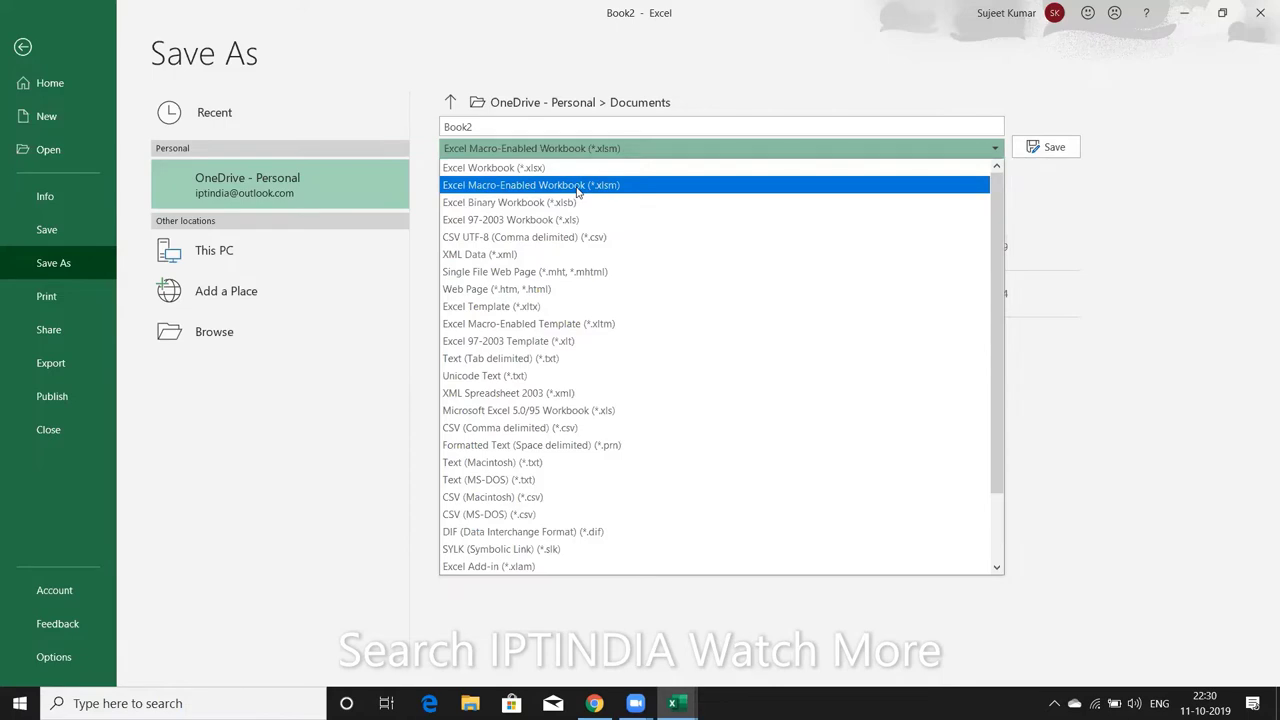
{"action": "left_click", "coordinate": [577, 187]}
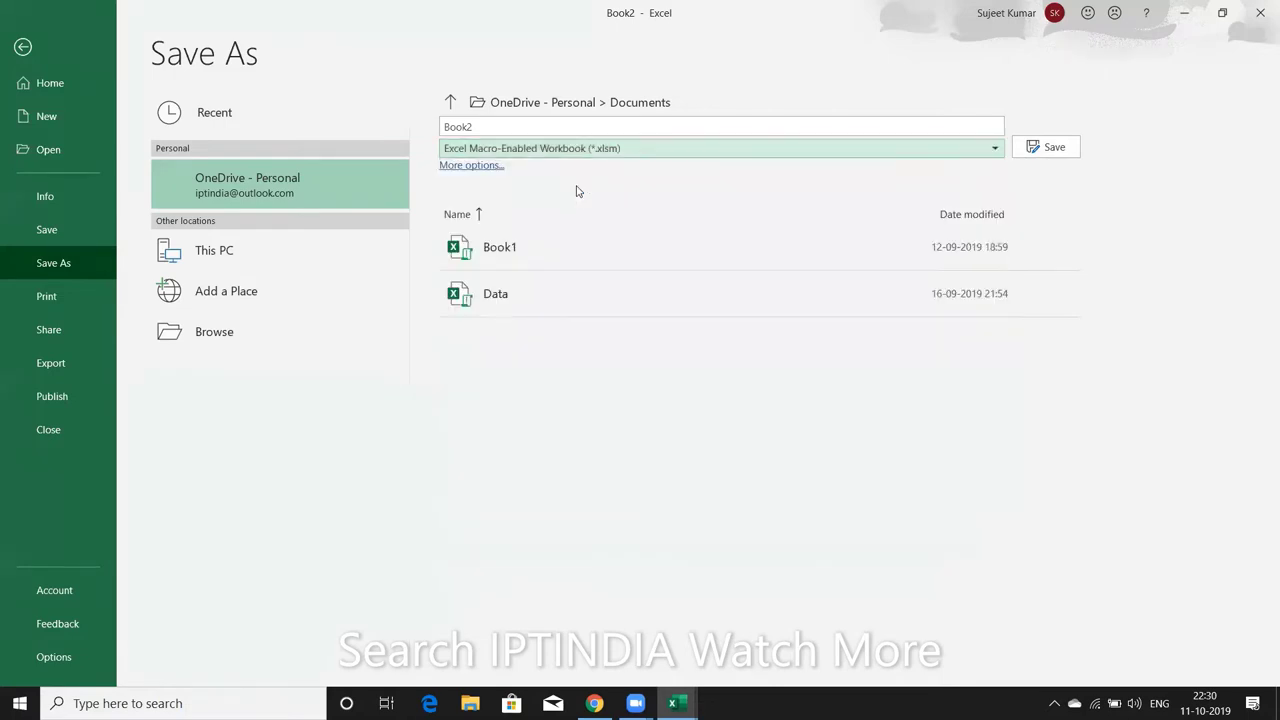
Leave Save As, delete the headings in A1:F6 and return the cursor to A1
{"action": "left_click", "coordinate": [1045, 150]}
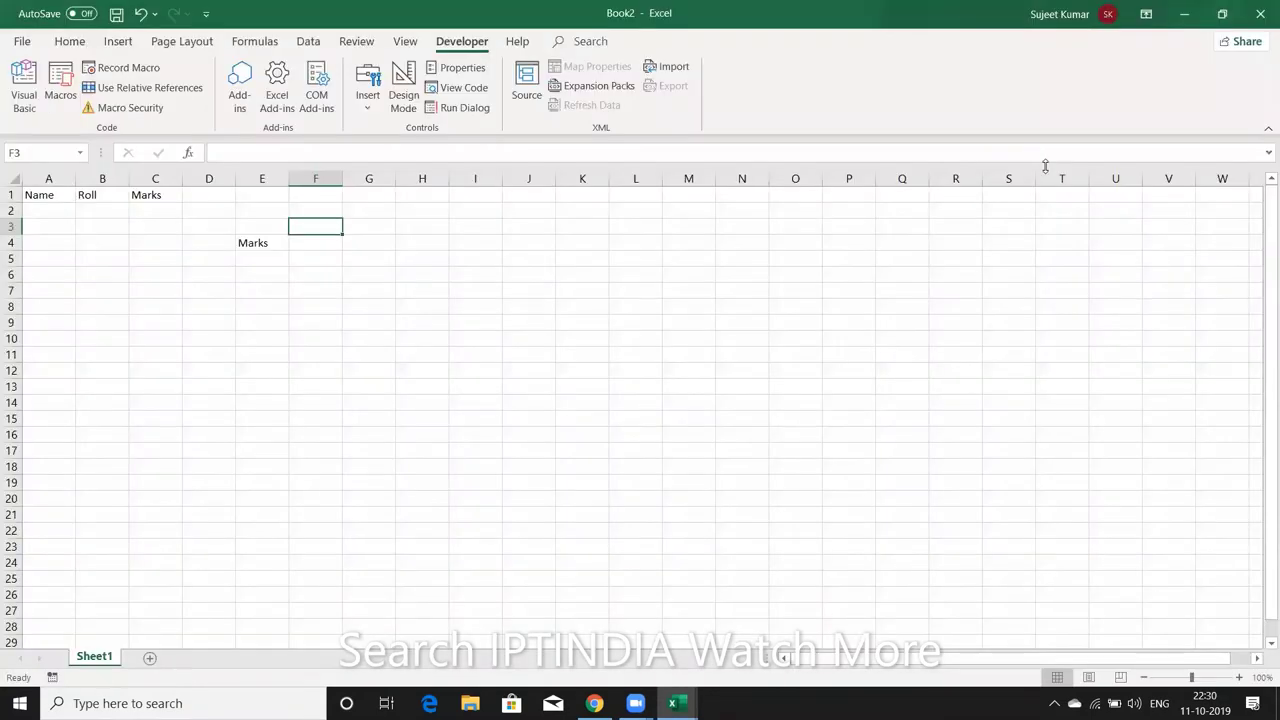
{"action": "left_click", "coordinate": [487, 224]}
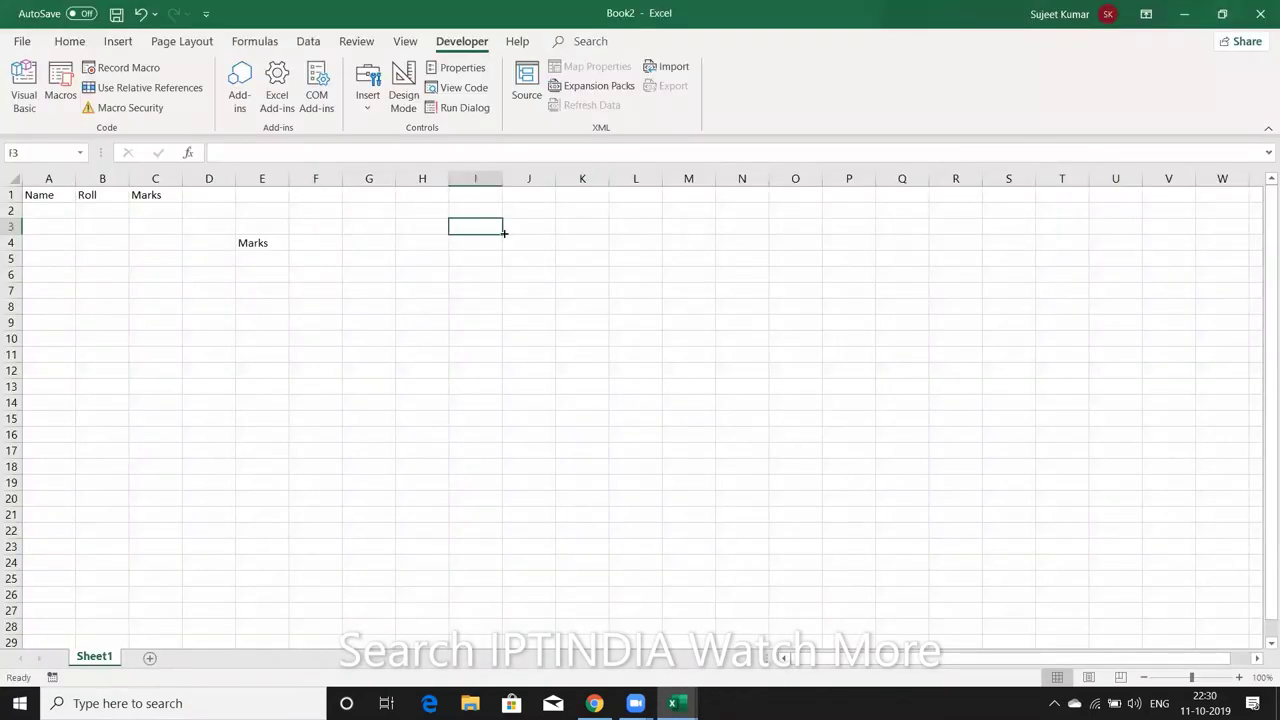
{"action": "left_click_drag", "start_coordinate": [52, 194], "coordinate": [285, 285]}
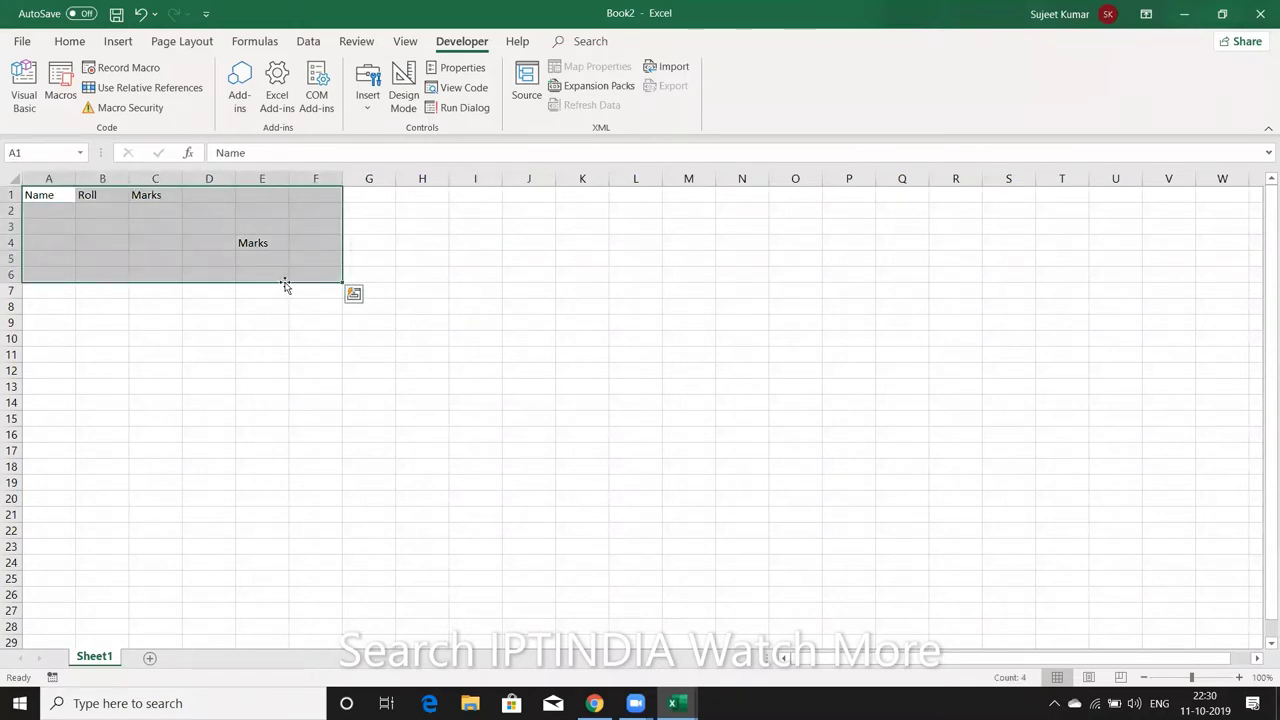
{"action": "key", "text": "Delete"}
{"action": "key", "text": "ctrl+Home"}
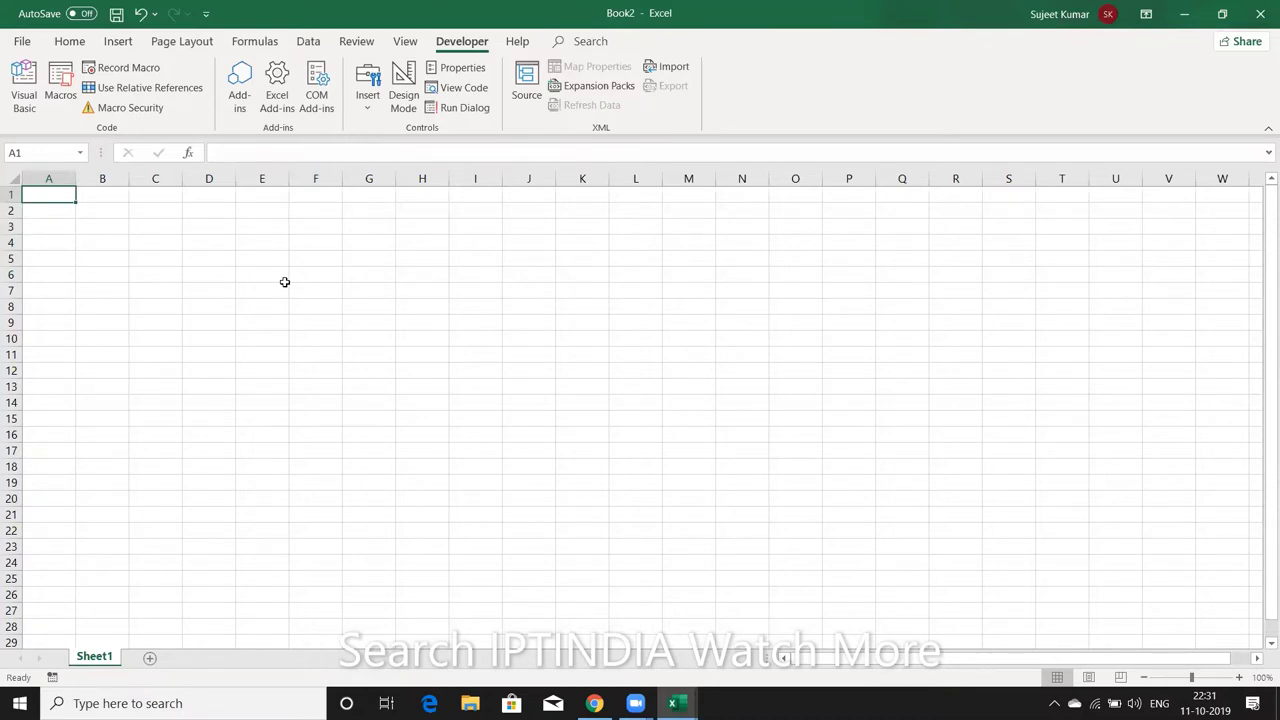
{"action": "key", "text": "Right"}
{"action": "key", "text": "Right"}
{"action": "key", "text": "Right"}
{"action": "key", "text": "Right"}
{"action": "key", "text": "Right"}
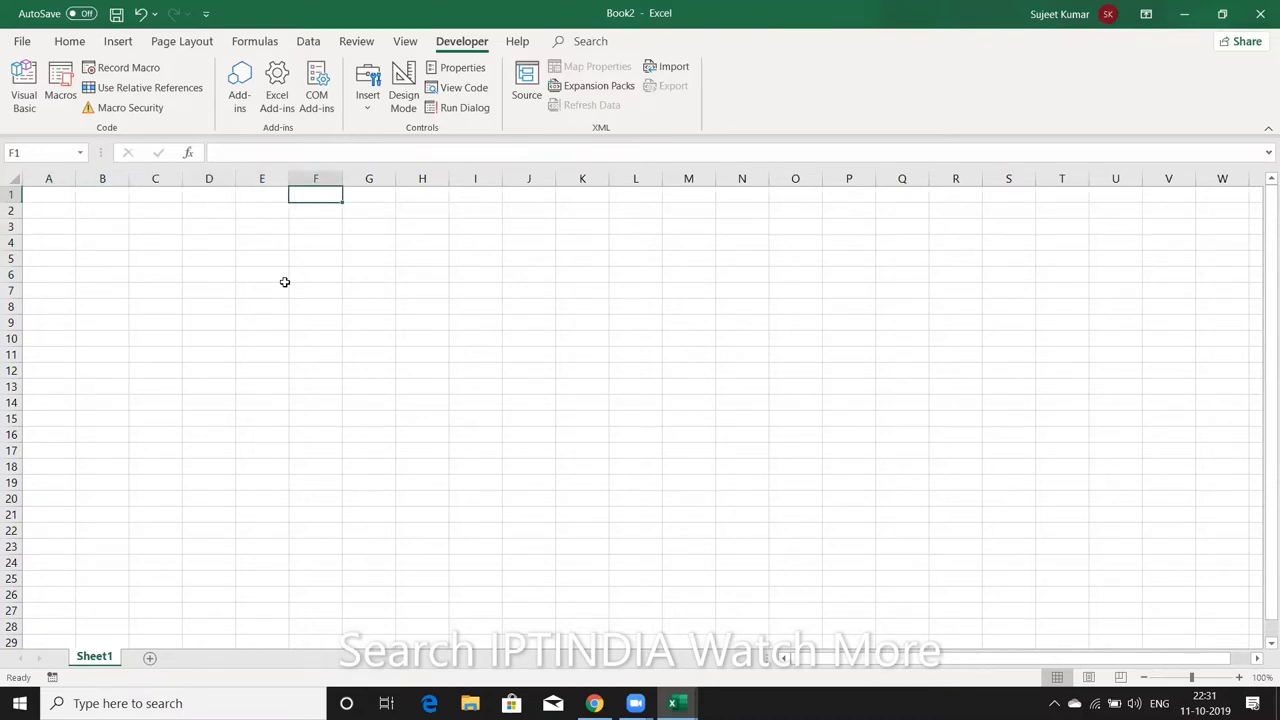
{"action": "key", "text": "Right"}
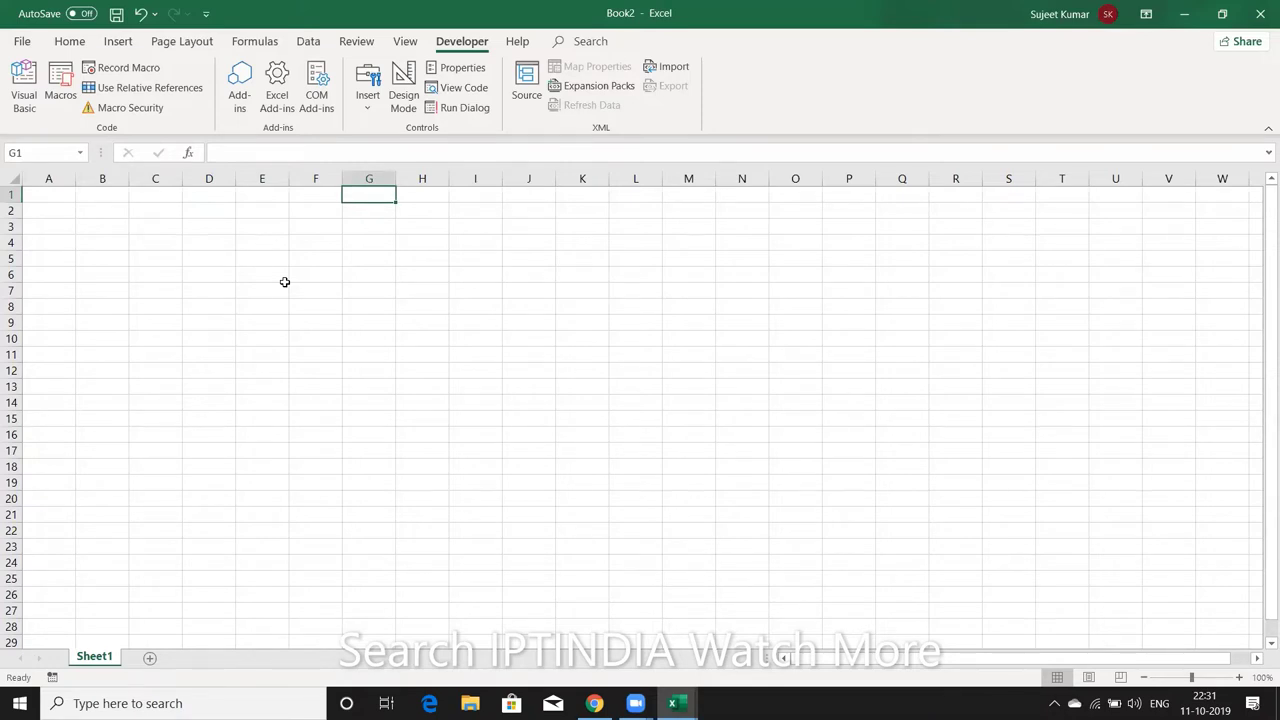
{"action": "key", "text": "Down"}
{"action": "key", "text": "Up"}
{"action": "key", "text": "Left"}
{"action": "key", "text": "Left"}
{"action": "key", "text": "Left"}
{"action": "key", "text": "Left"}
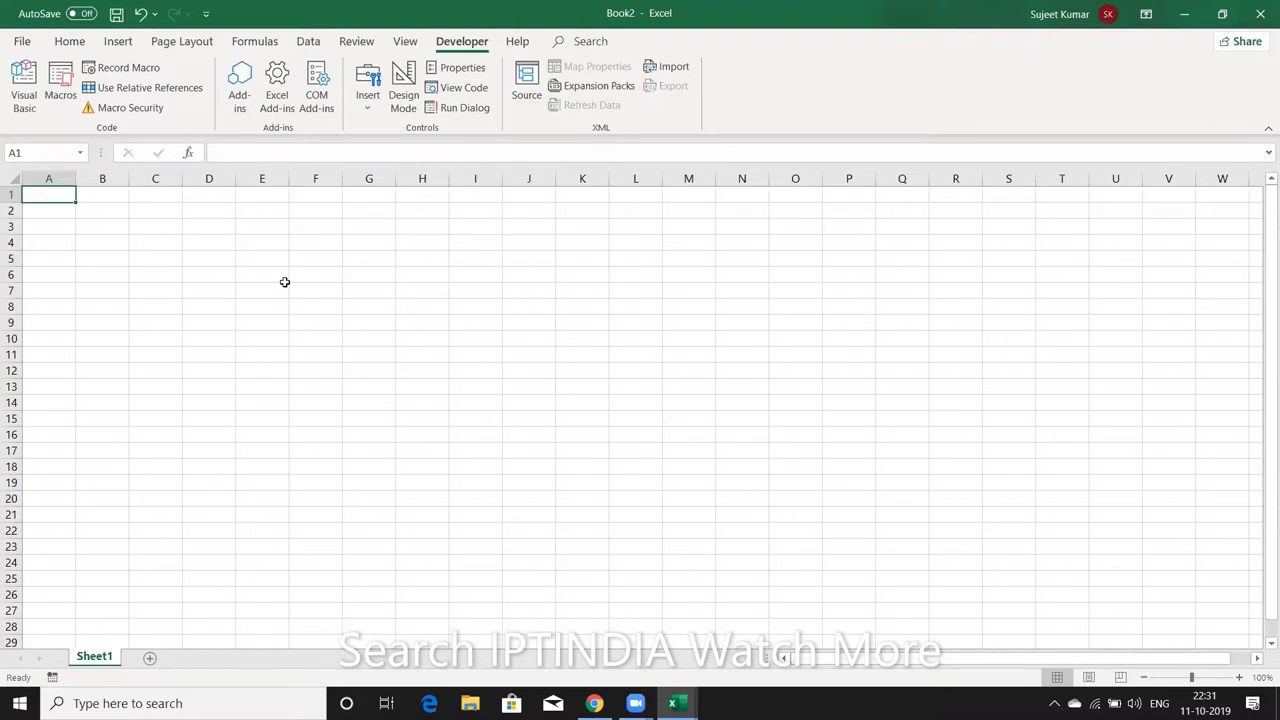
In Options > Save, set 'Save files in this format' to Excel Macro-Enabled Workbook
{"action": "left_click", "coordinate": [22, 43]}
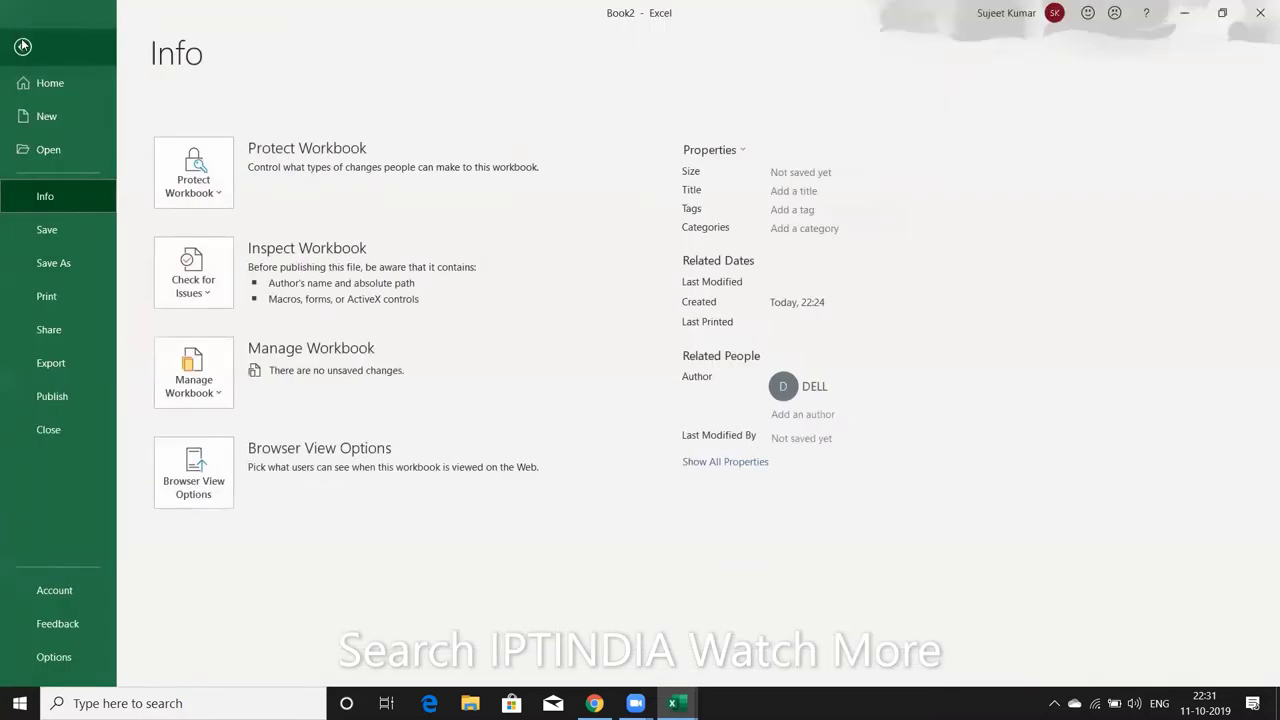
{"action": "left_click", "coordinate": [65, 667]}
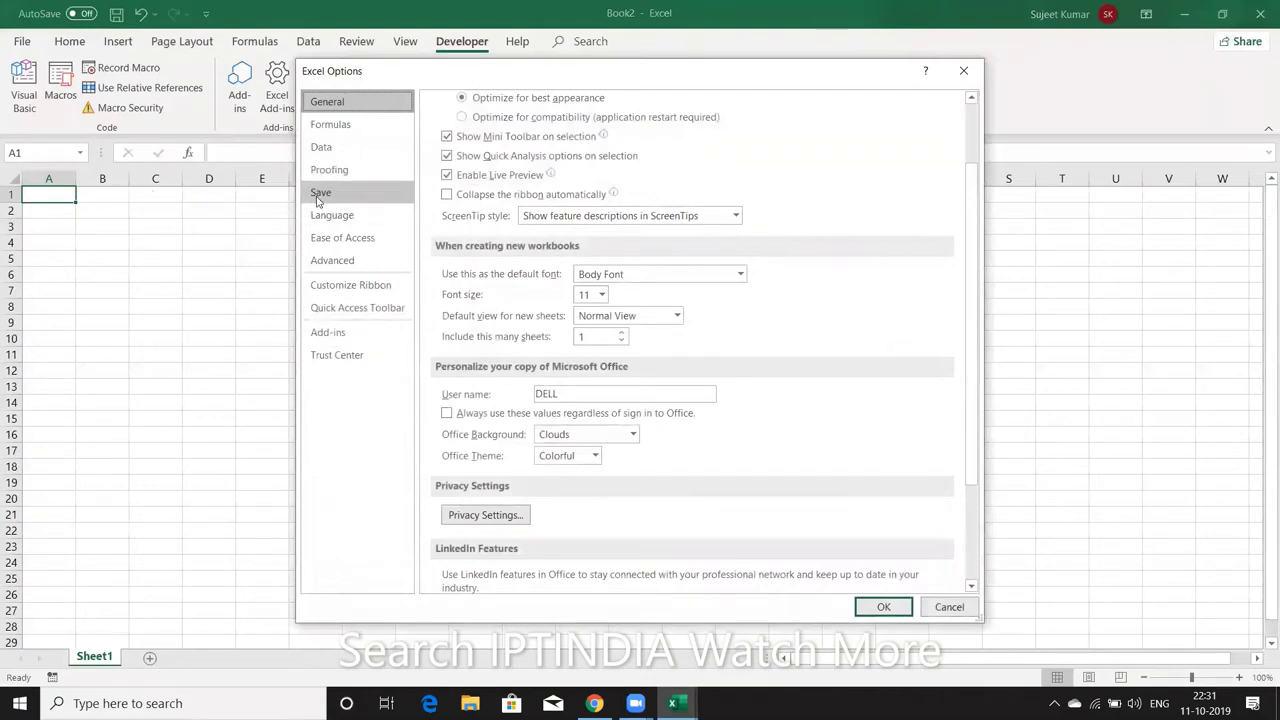
{"action": "left_click", "coordinate": [318, 193]}
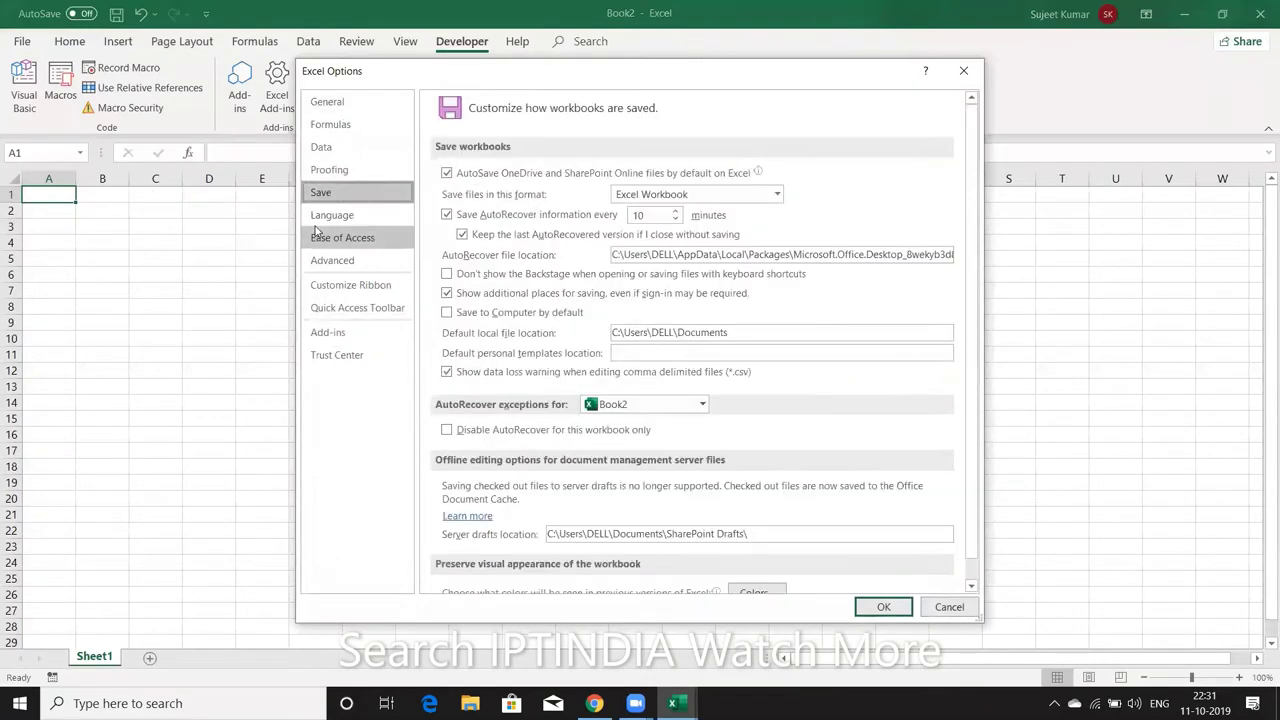
{"action": "left_click", "coordinate": [686, 197]}
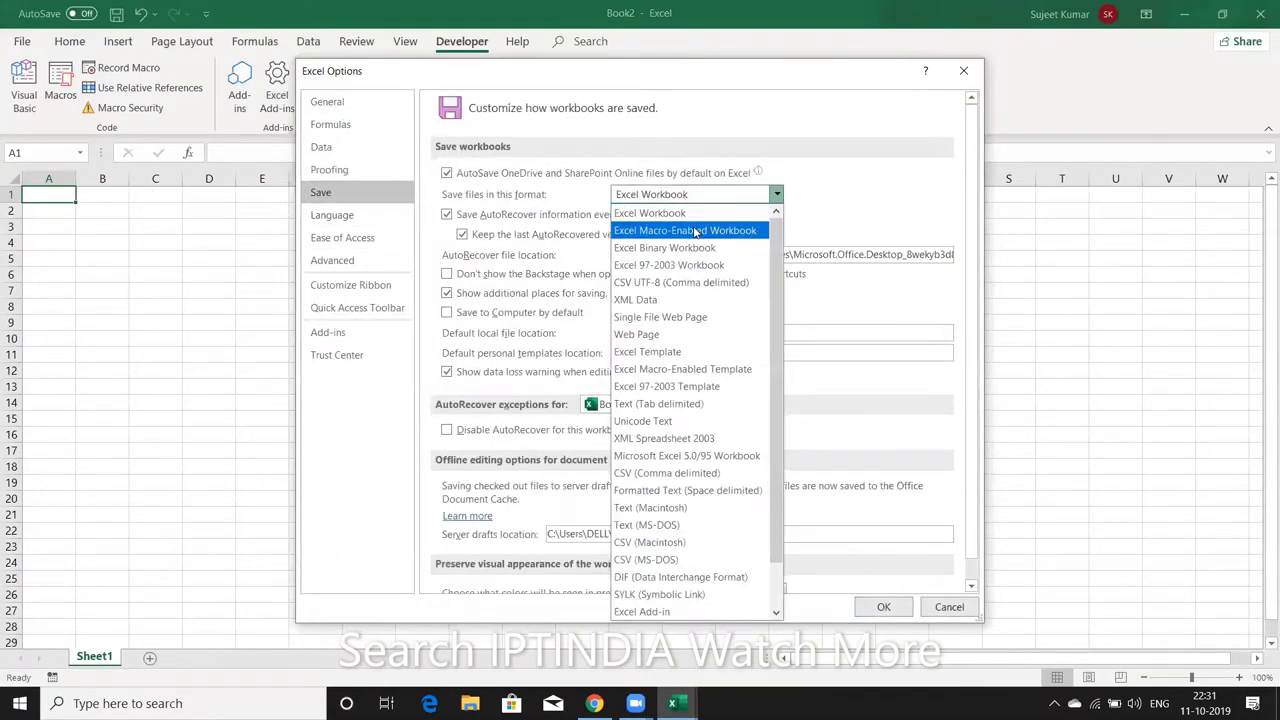
{"action": "left_click", "coordinate": [695, 231]}
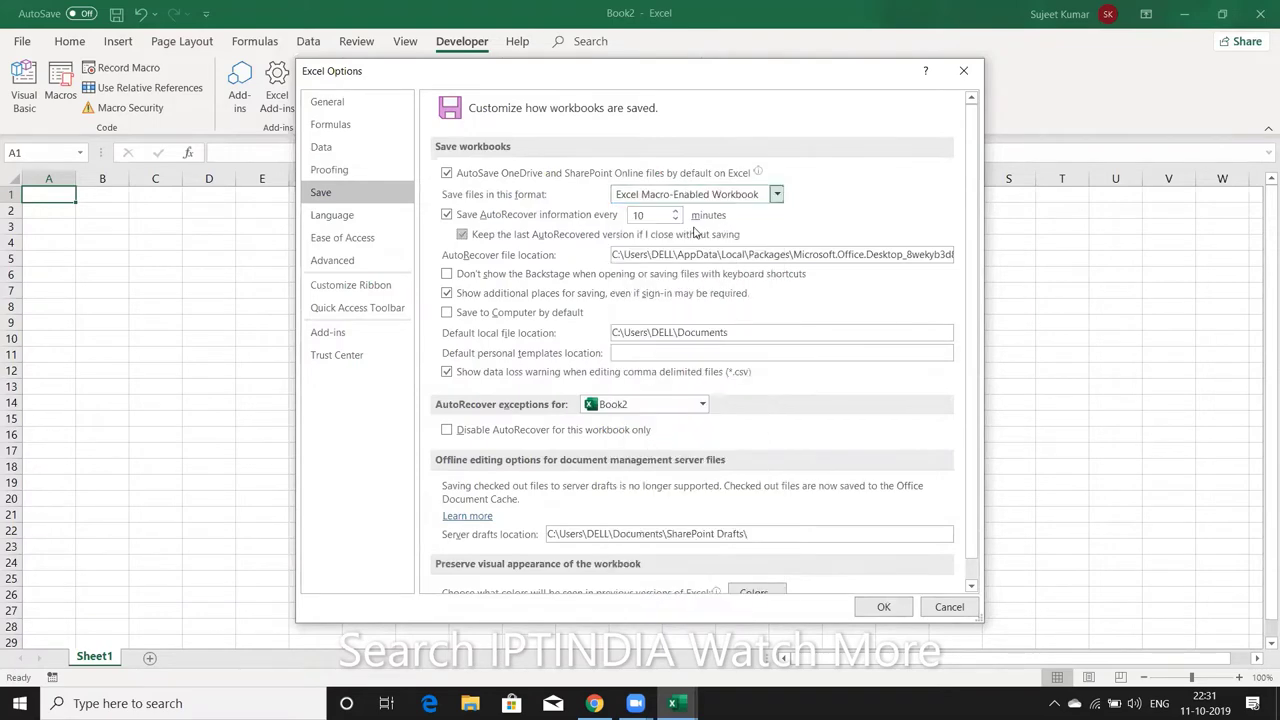
{"action": "left_click", "coordinate": [890, 604]}
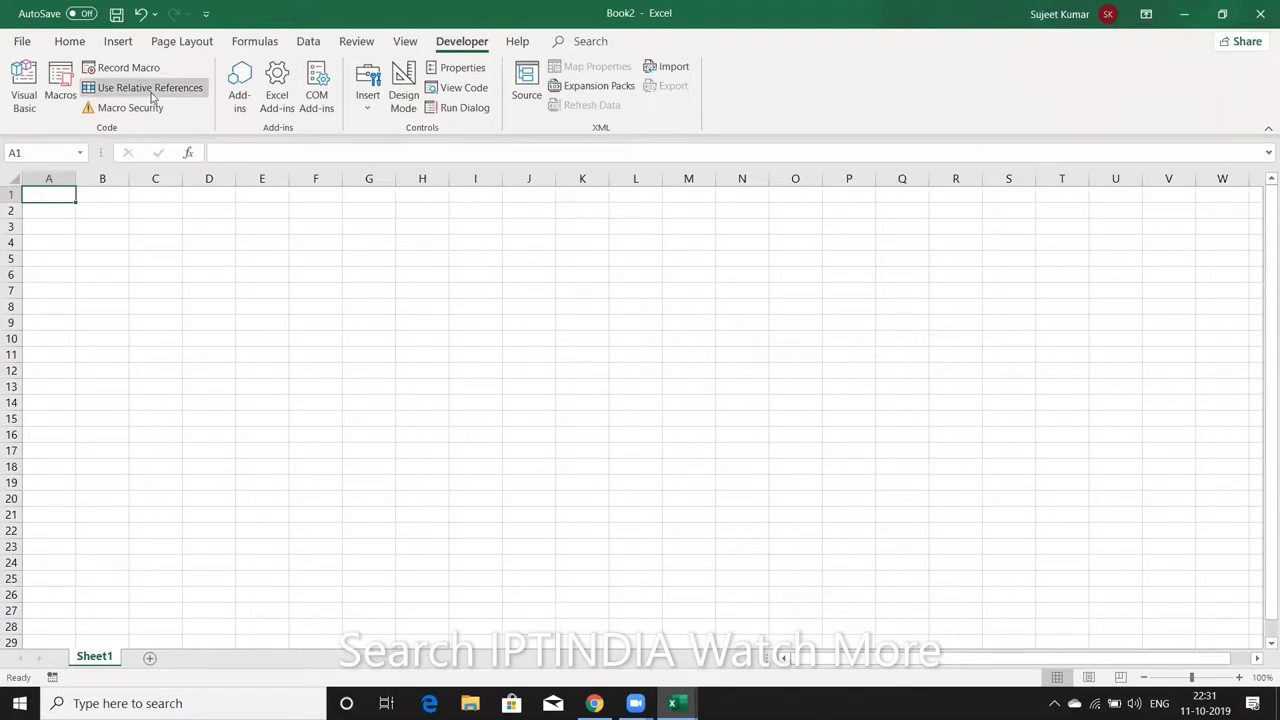
Enter 'Start', 'Create Workbook' and 'Save in D as 123' in G1:G3
{"action": "left_click", "coordinate": [199, 222]}
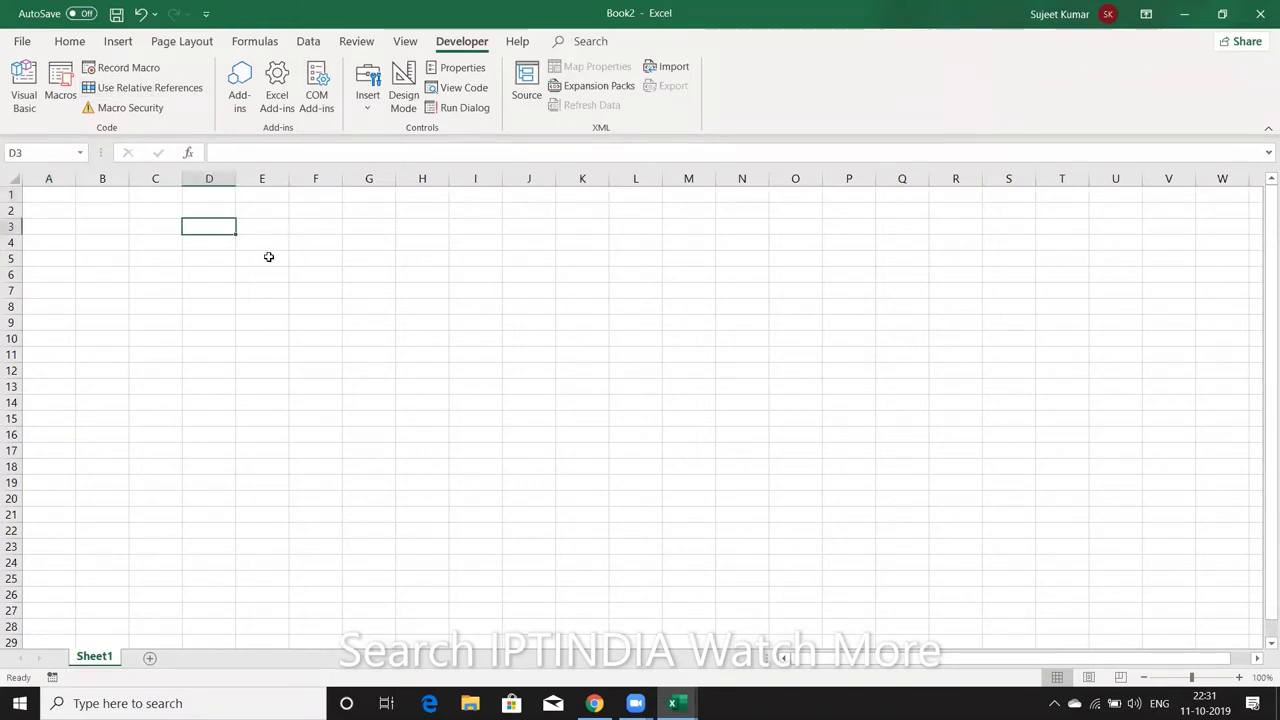
{"action": "left_click", "coordinate": [306, 262]}
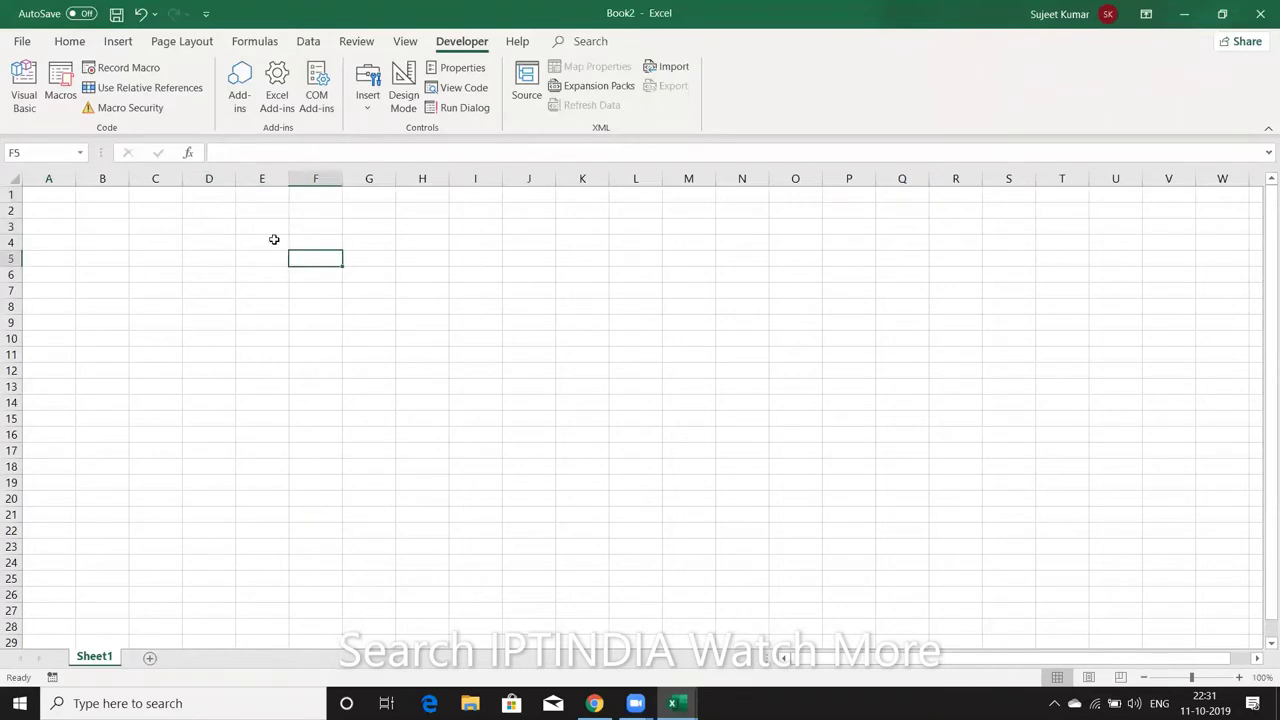
{"action": "left_click", "coordinate": [367, 197]}
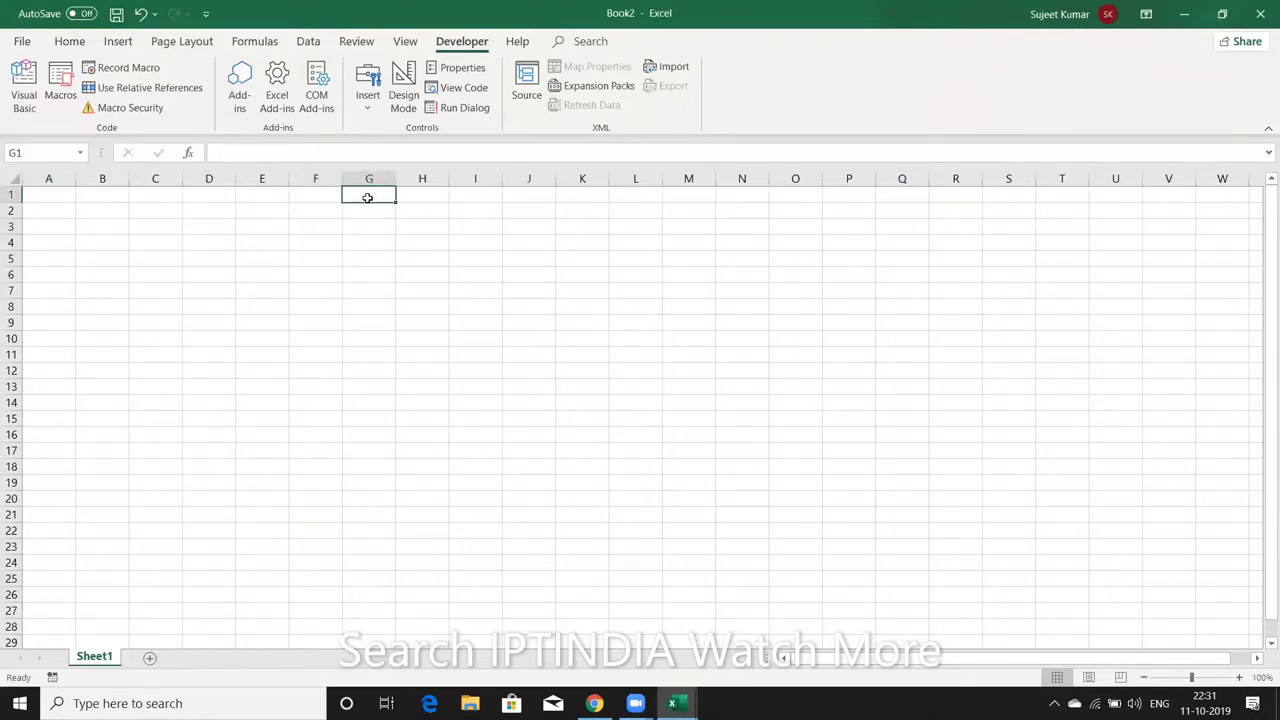
{"action": "type", "text": "S"}
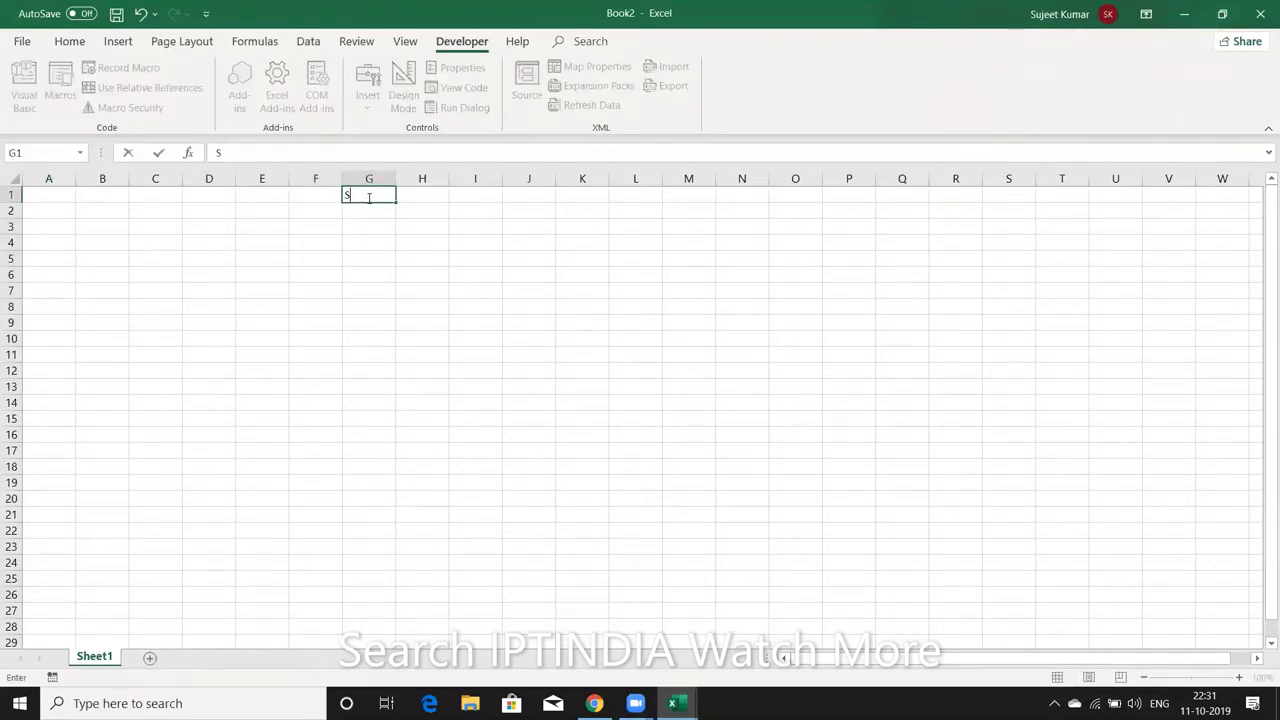
{"action": "type", "text": "tart"}
{"action": "key", "text": "Return"}
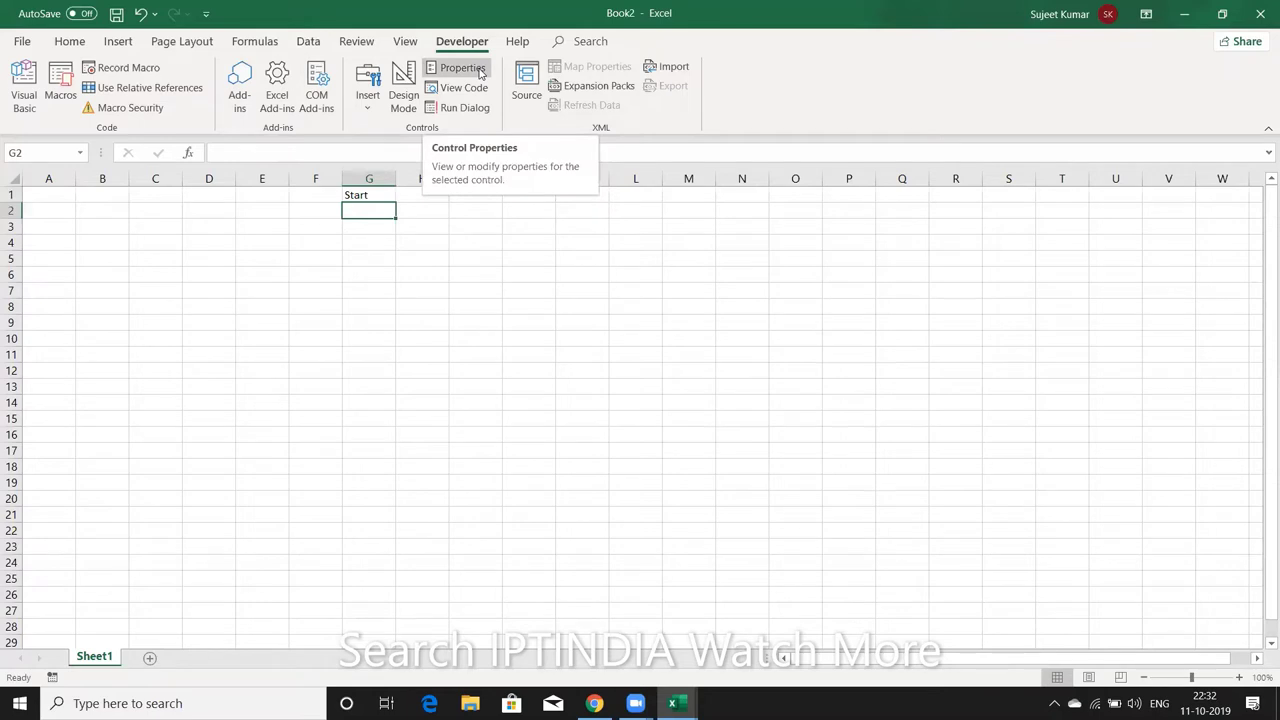
{"action": "type", "text": "Cre"}
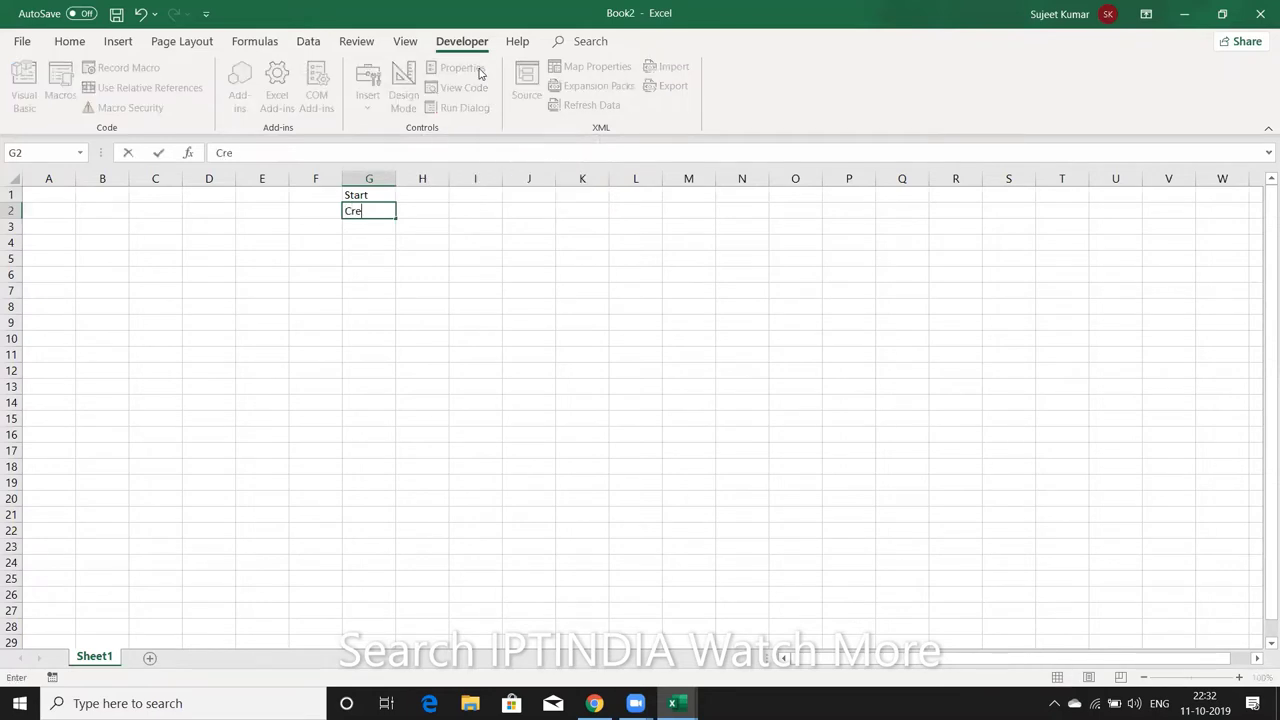
{"action": "type", "text": "aty"}
{"action": "key", "text": "BackSpace"}
{"action": "type", "text": "e "}
{"action": "type", "text": "Work"}
{"action": "type", "text": "book"}
{"action": "key", "text": "Return"}
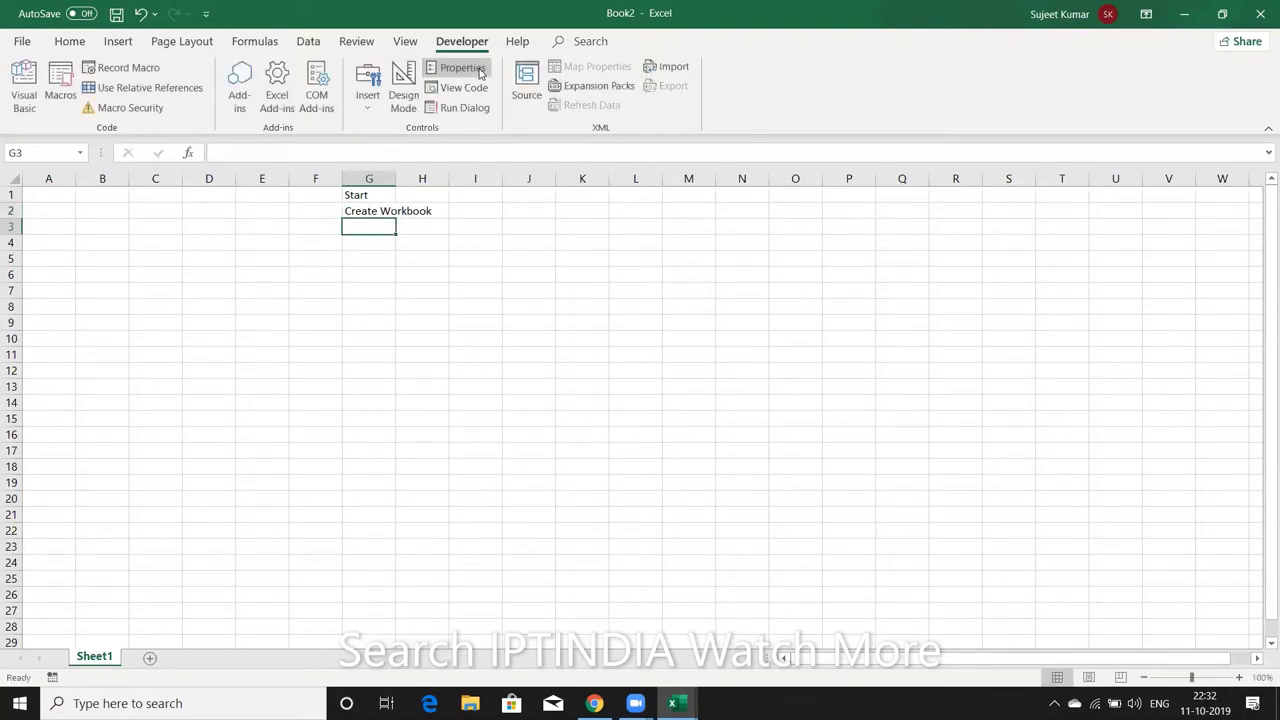
{"action": "type", "text": "Save"}
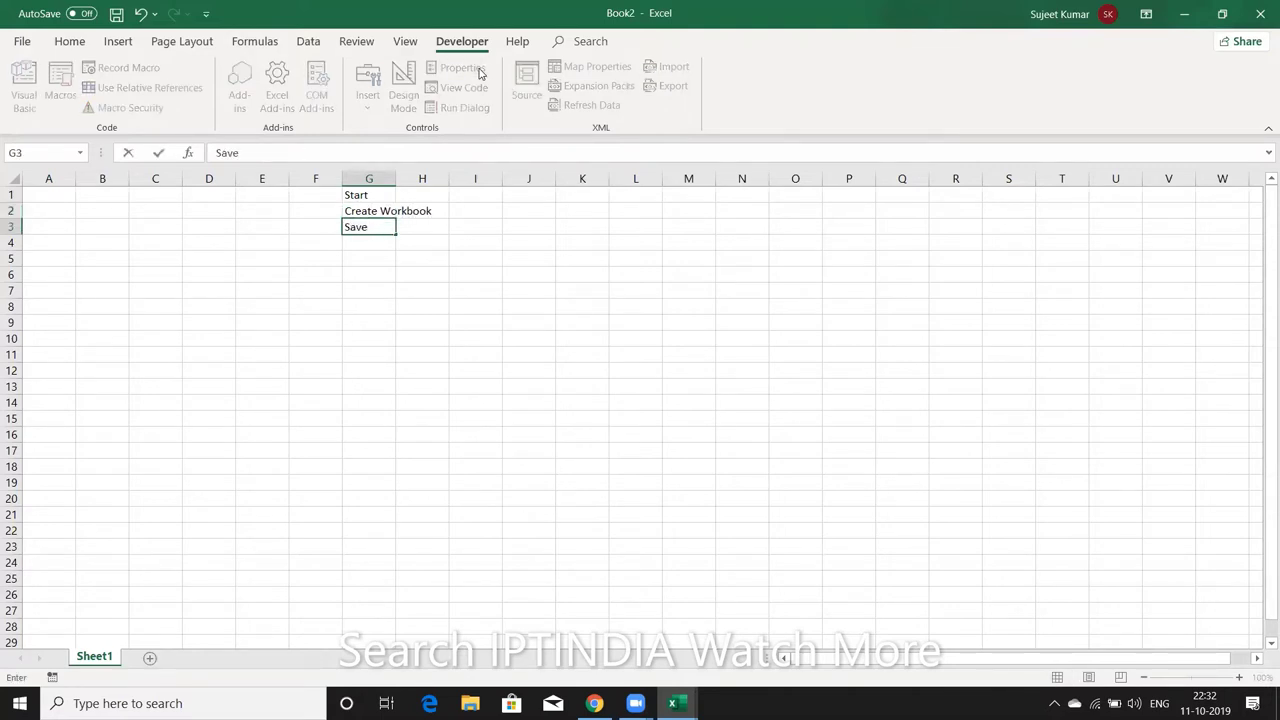
{"action": "type", "text": " in D"}
{"action": "key", "text": "Return"}
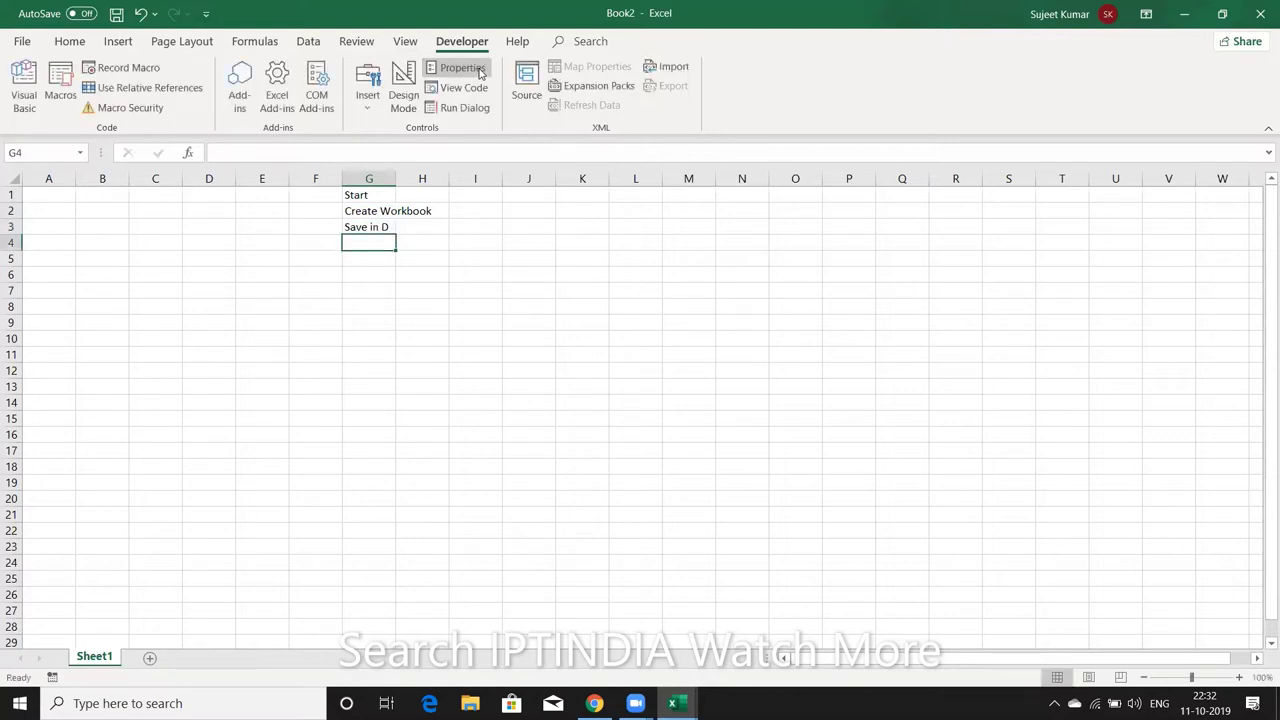
{"action": "key", "text": "Up"}
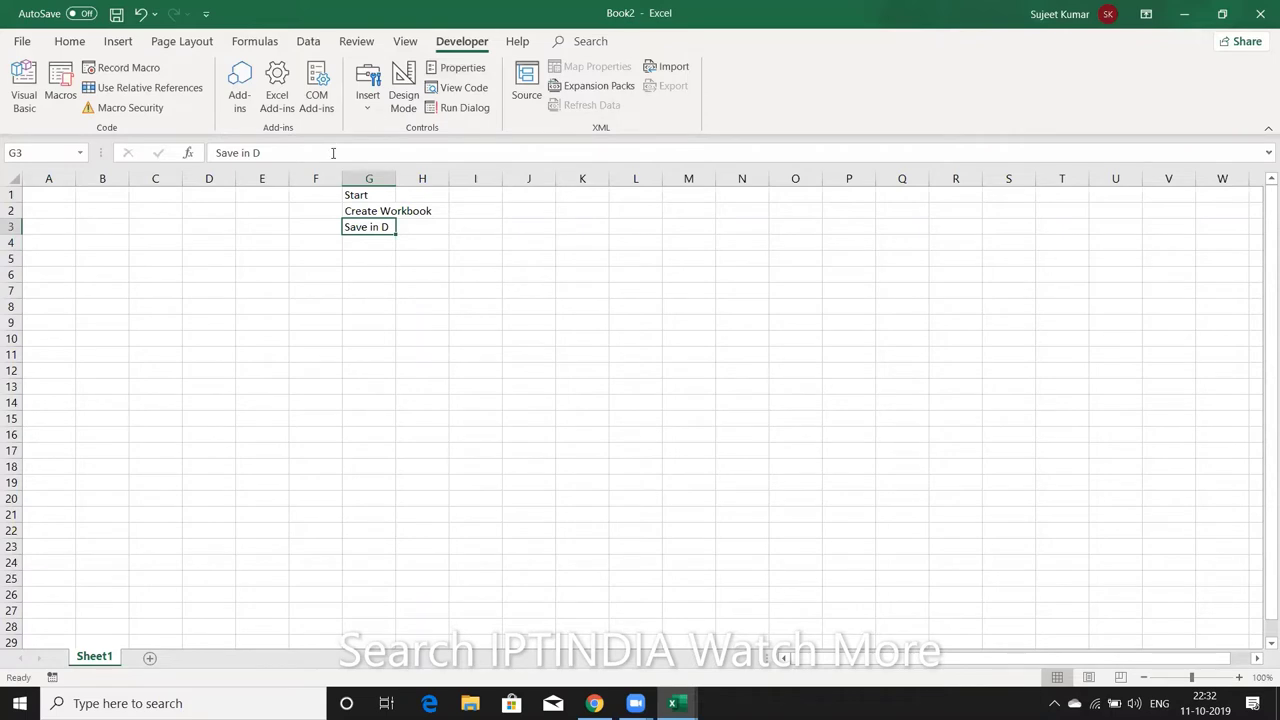
{"action": "left_click", "coordinate": [333, 153]}
{"action": "type", "text": "as "}
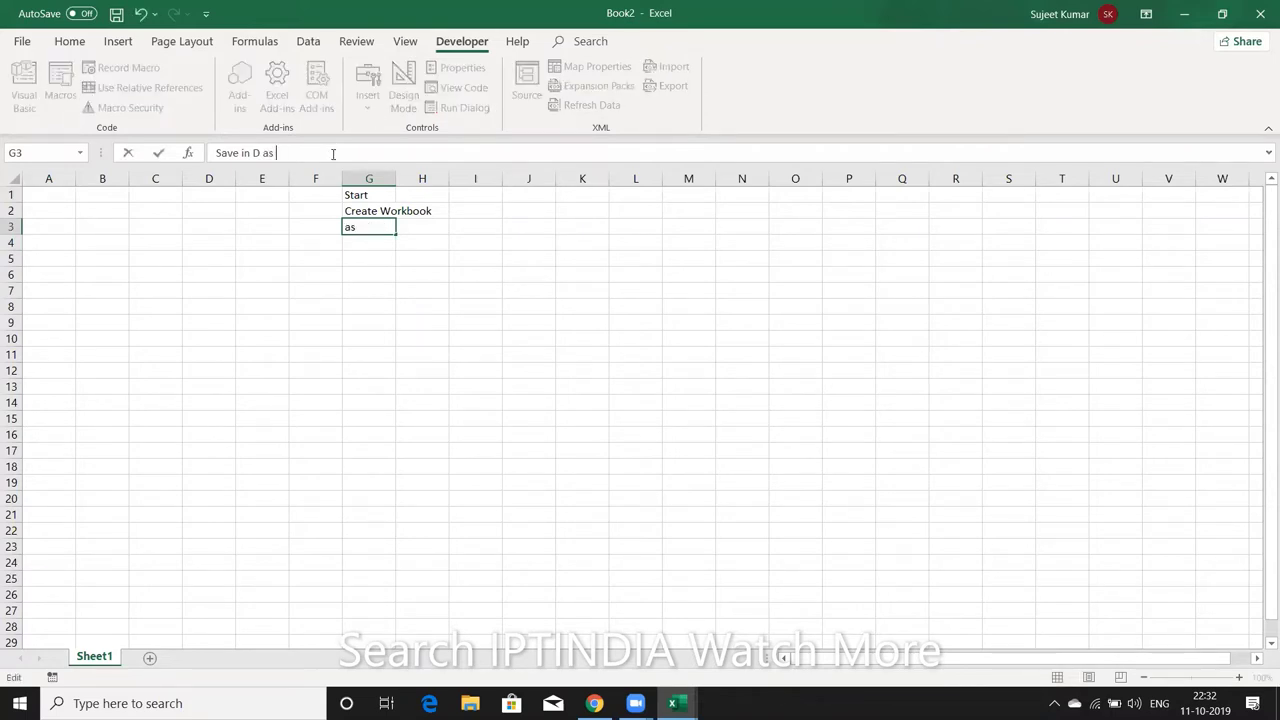
{"action": "type", "text": "123"}
{"action": "key", "text": "ctrl+Return"}
{"action": "key", "text": "Return"}
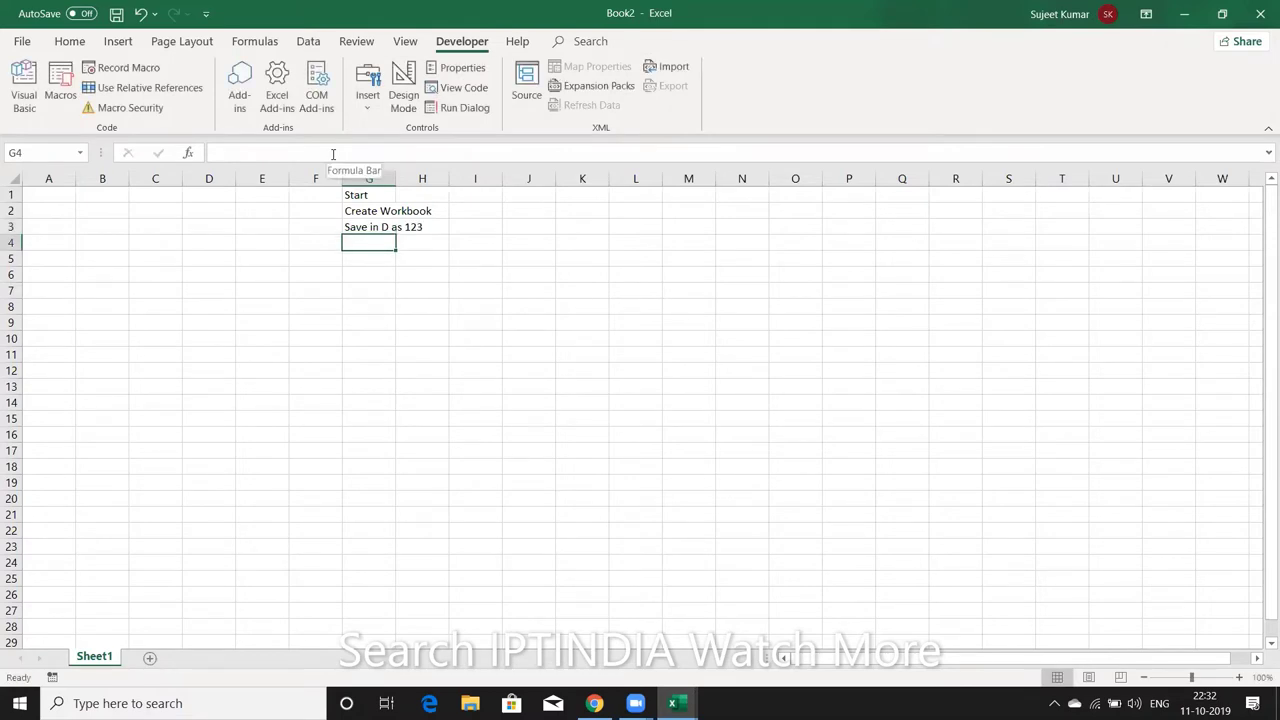
Enter 'Add sheet', 'Rename as Data', 'select A1' and 'Enter Name' in G4:G7
{"action": "type", "text": "Add"}
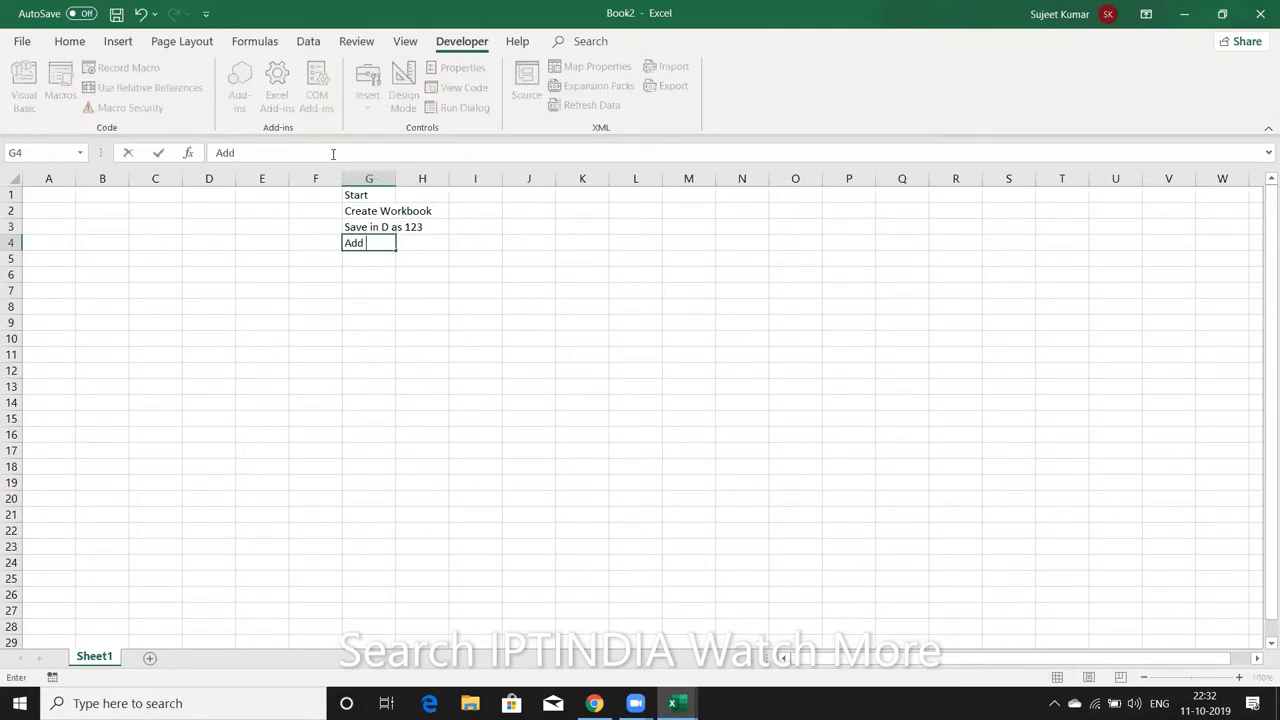
{"action": "type", "text": " sheet"}
{"action": "key", "text": "Return"}
{"action": "type", "text": "RE"}
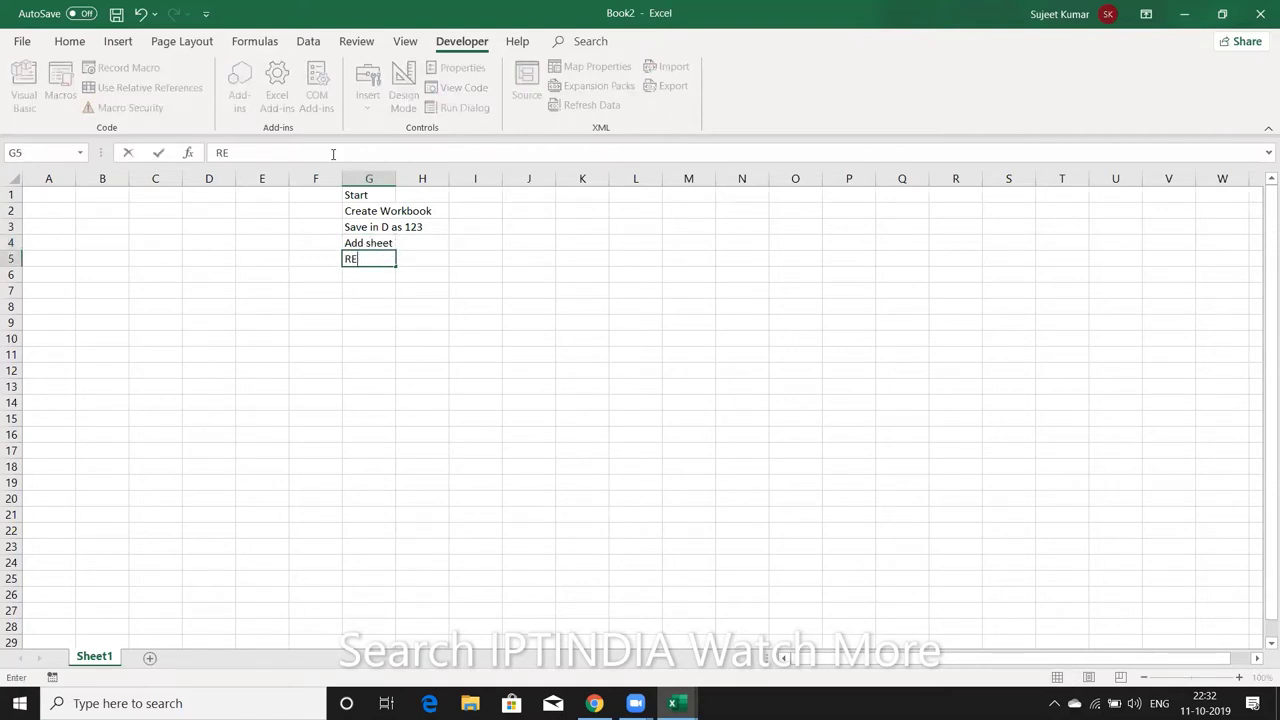
{"action": "type", "text": "name as "}
{"action": "type", "text": "Data"}
{"action": "key", "text": "Return"}
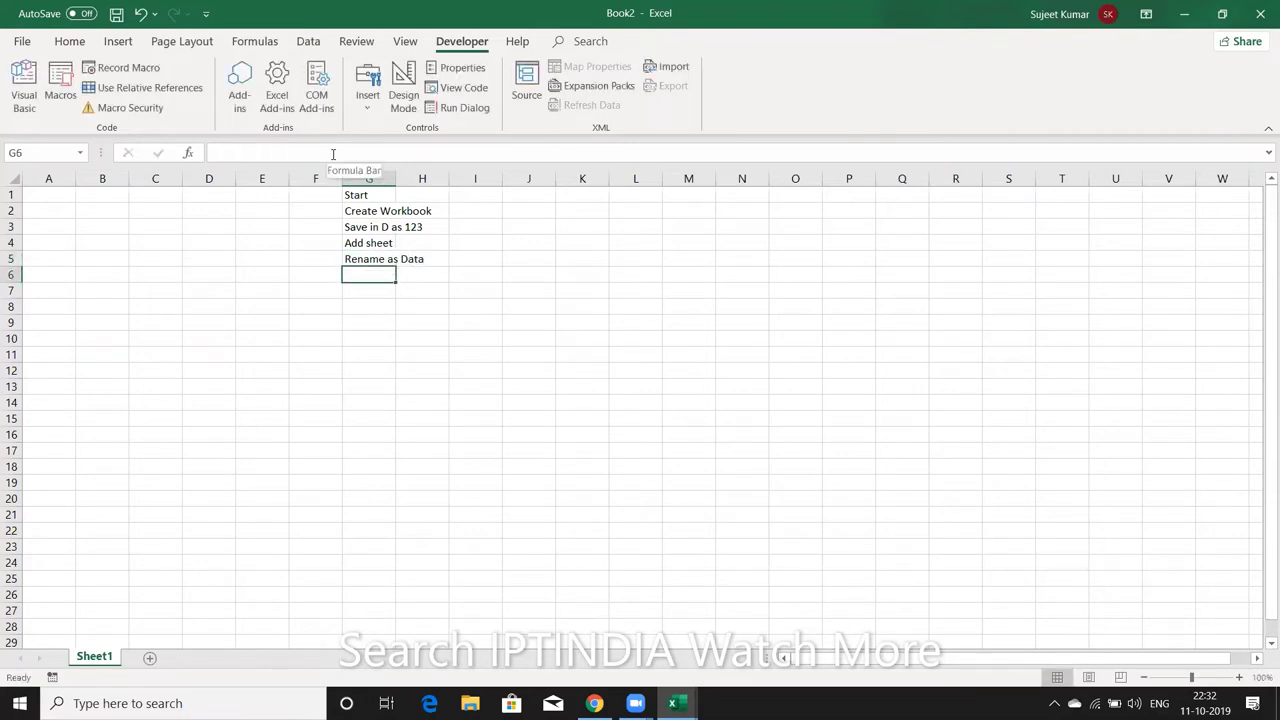
{"action": "type", "text": "sele"}
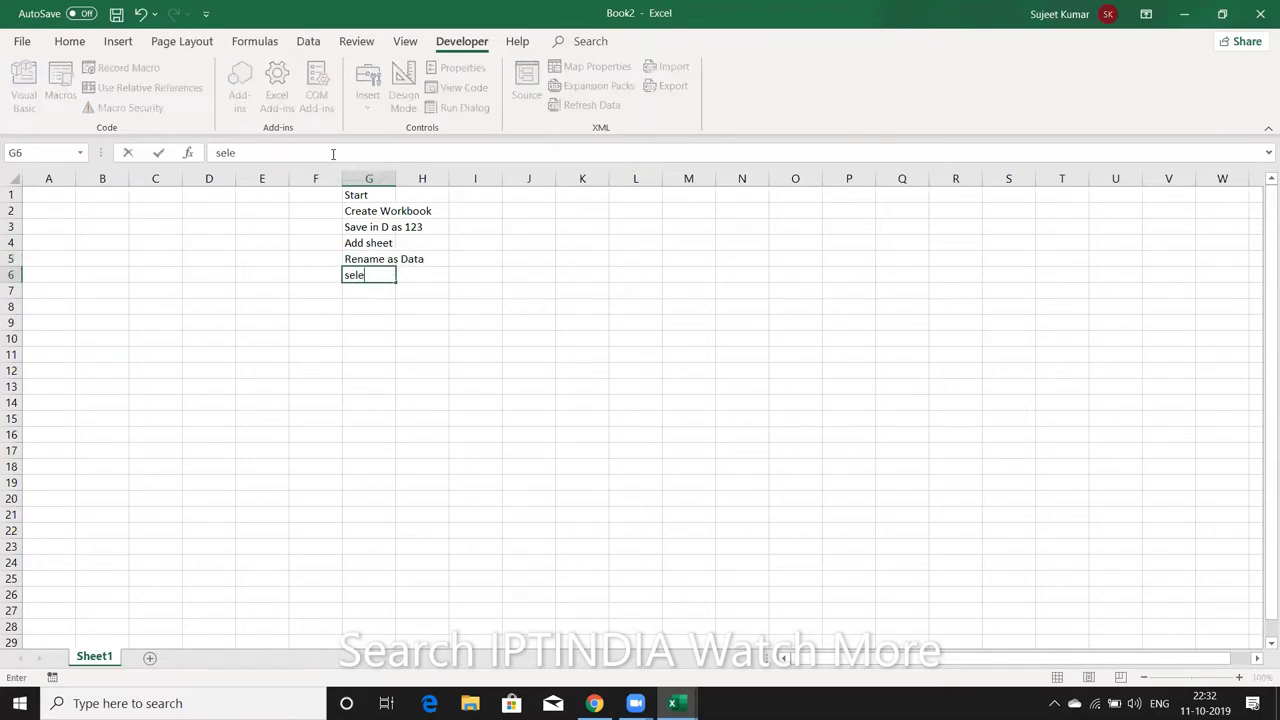
{"action": "type", "text": "ct A1"}
{"action": "key", "text": "Return"}
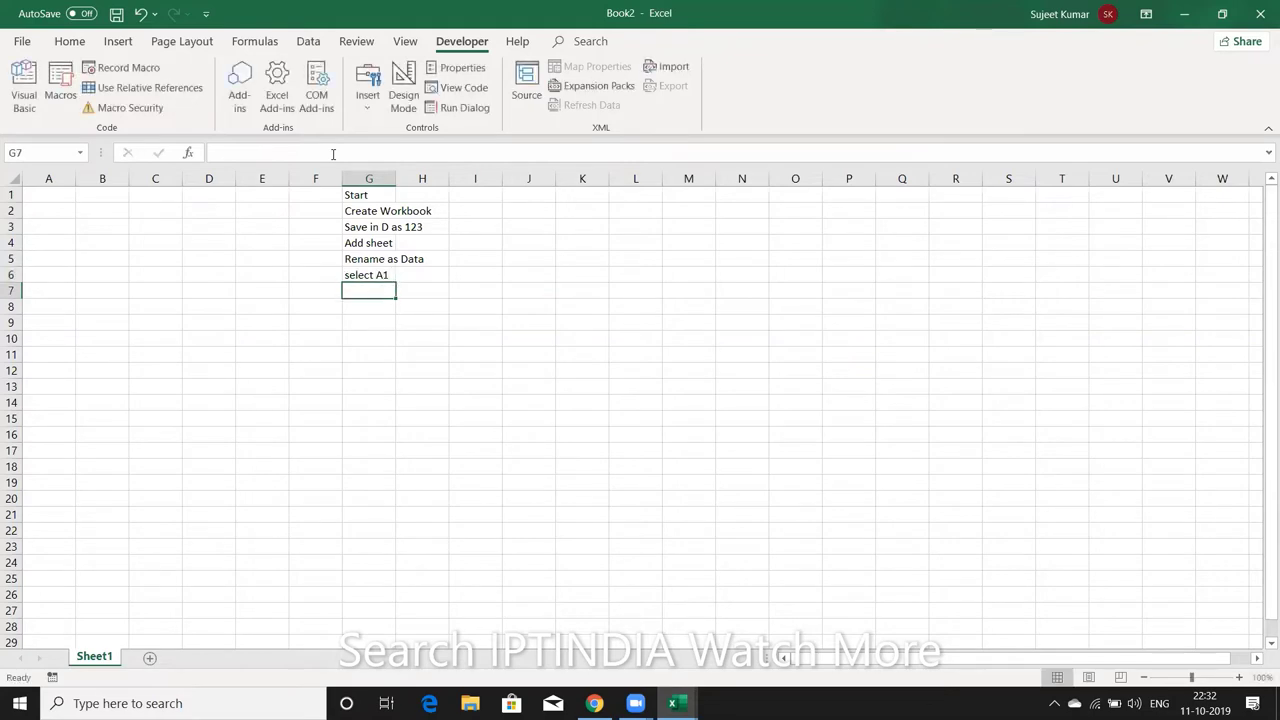
{"action": "type", "text": "Enter N"}
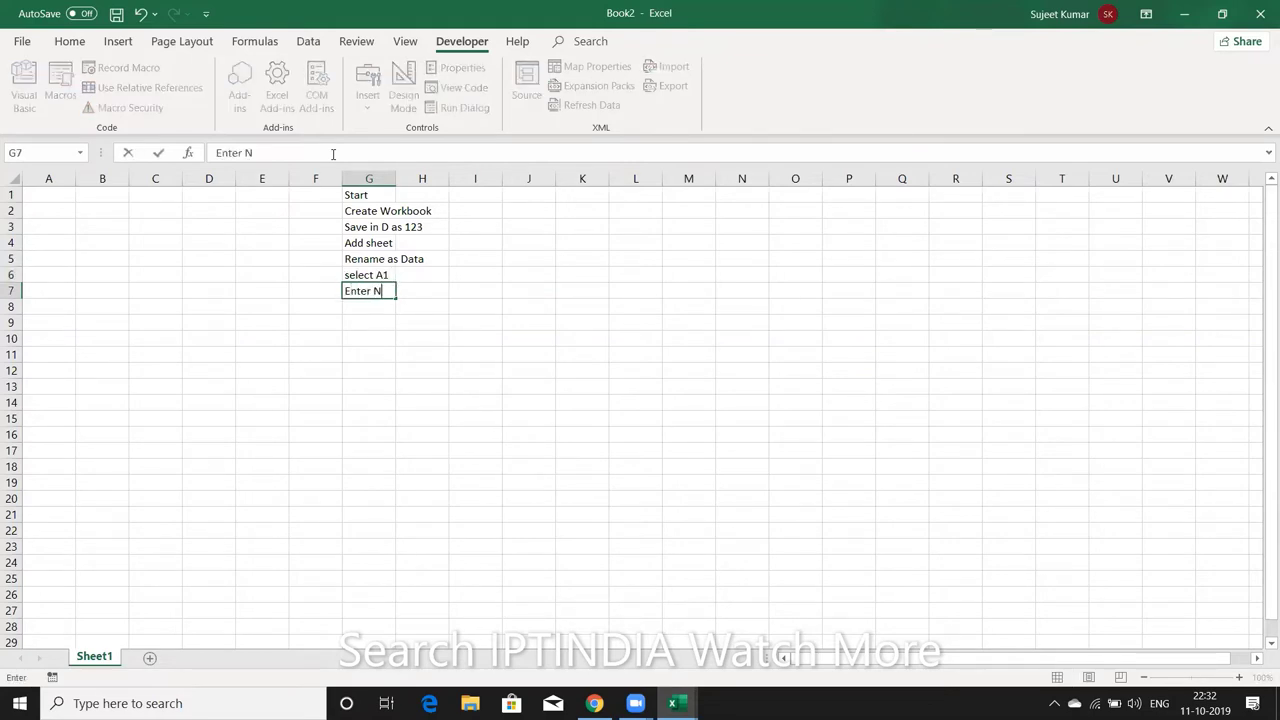
{"action": "type", "text": "ame"}
{"action": "key", "text": "Return"}
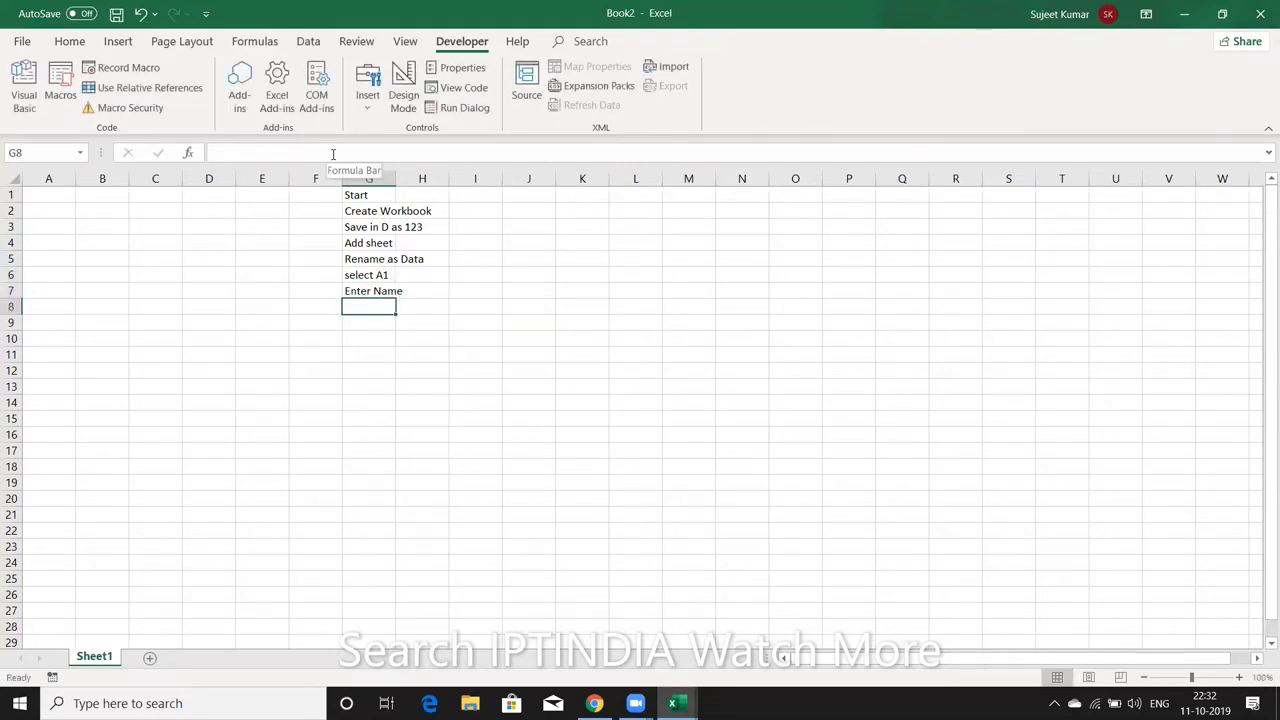
Enter 'Select B1', 'Enter Roll', 'Select C1', 'Enter Marks' and 'End' in G8:G12
{"action": "type", "text": "Select "}
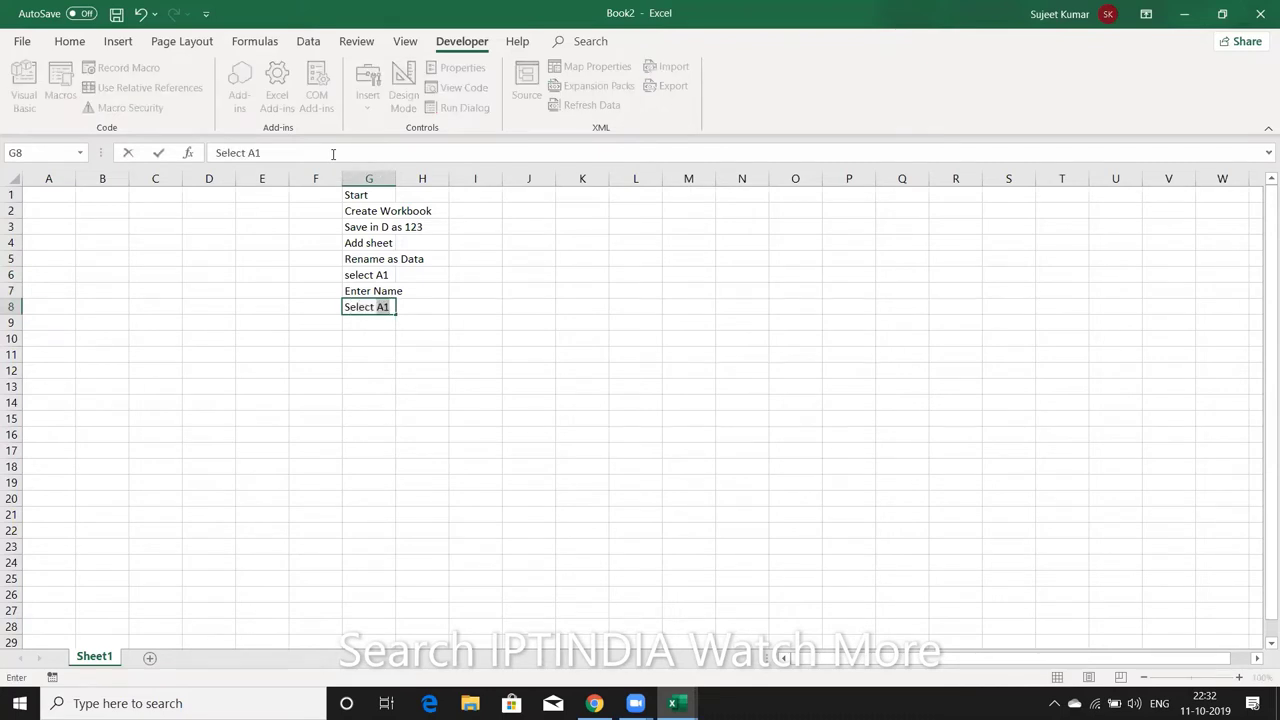
{"action": "type", "text": "B1"}
{"action": "key", "text": "Return"}
{"action": "type", "text": "En"}
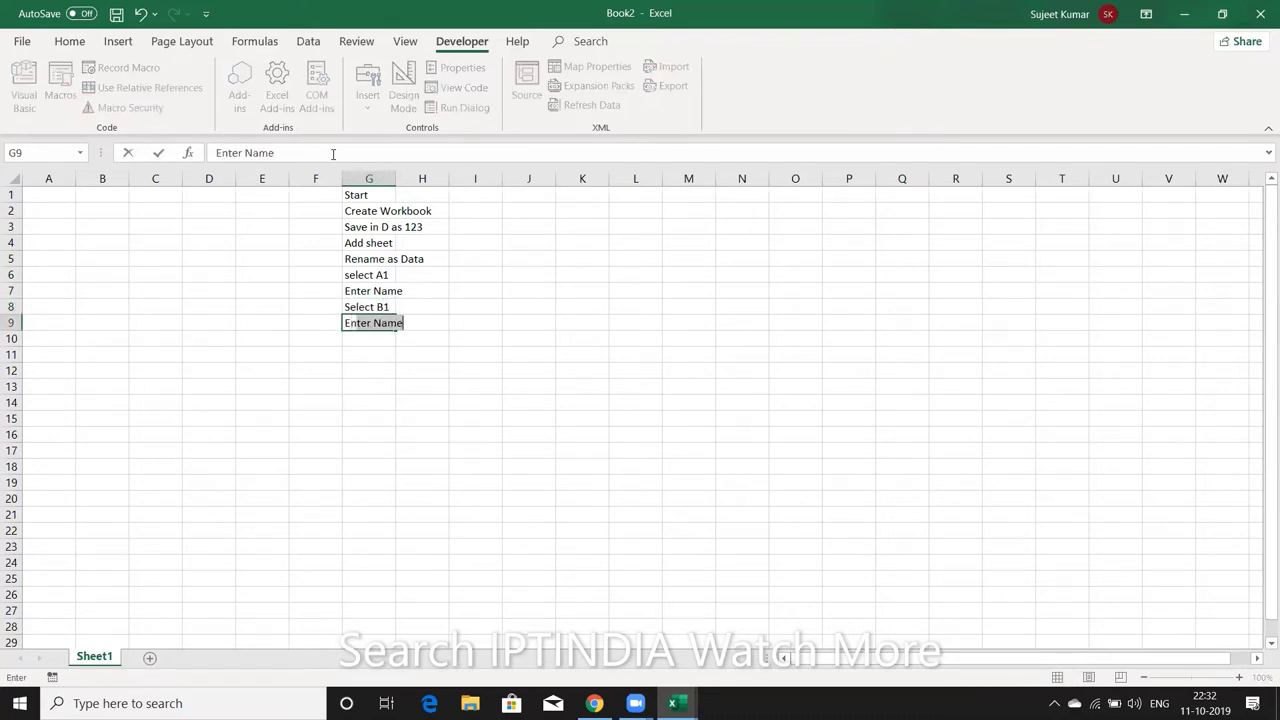
{"action": "type", "text": "ter Roll"}
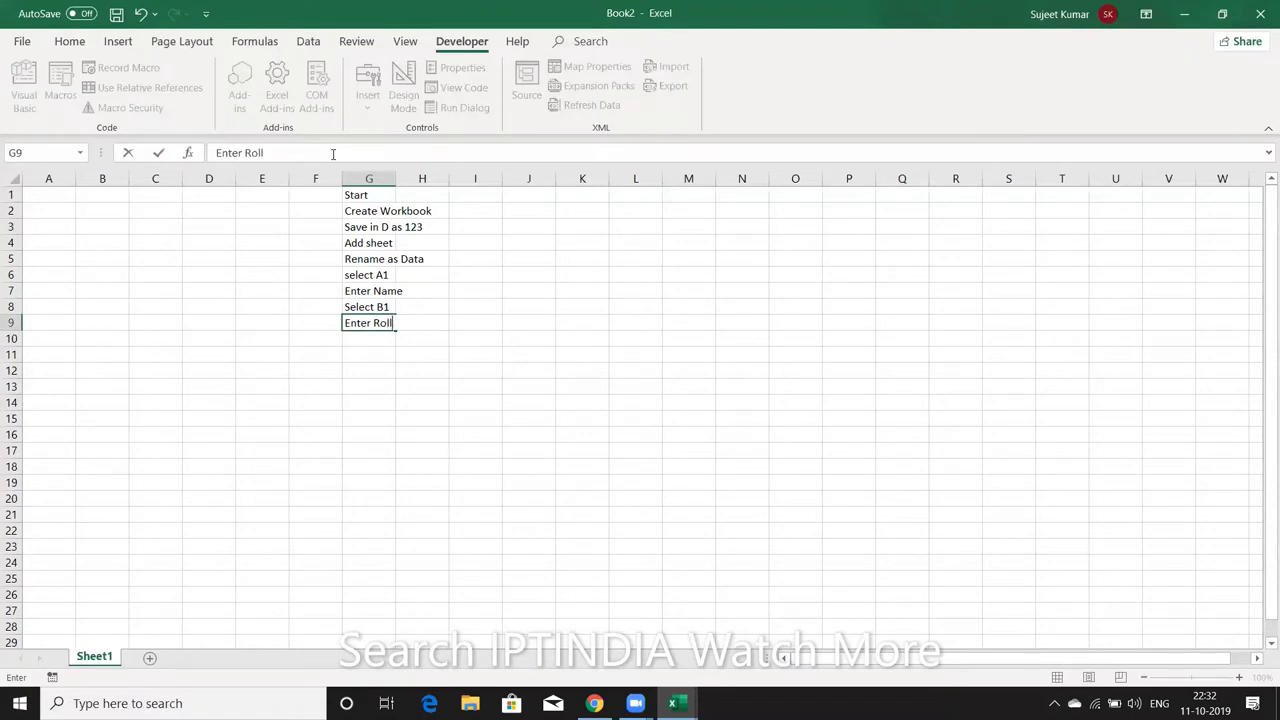
{"action": "key", "text": "Return"}
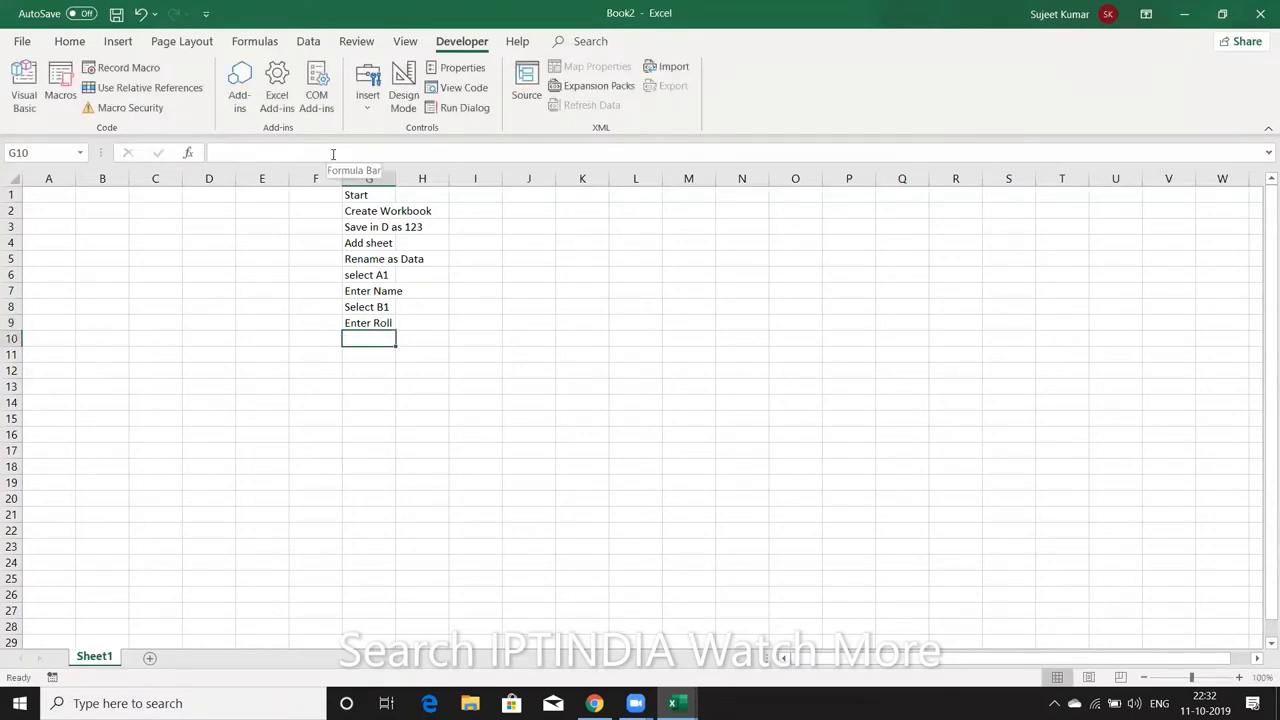
{"action": "type", "text": "Select"}
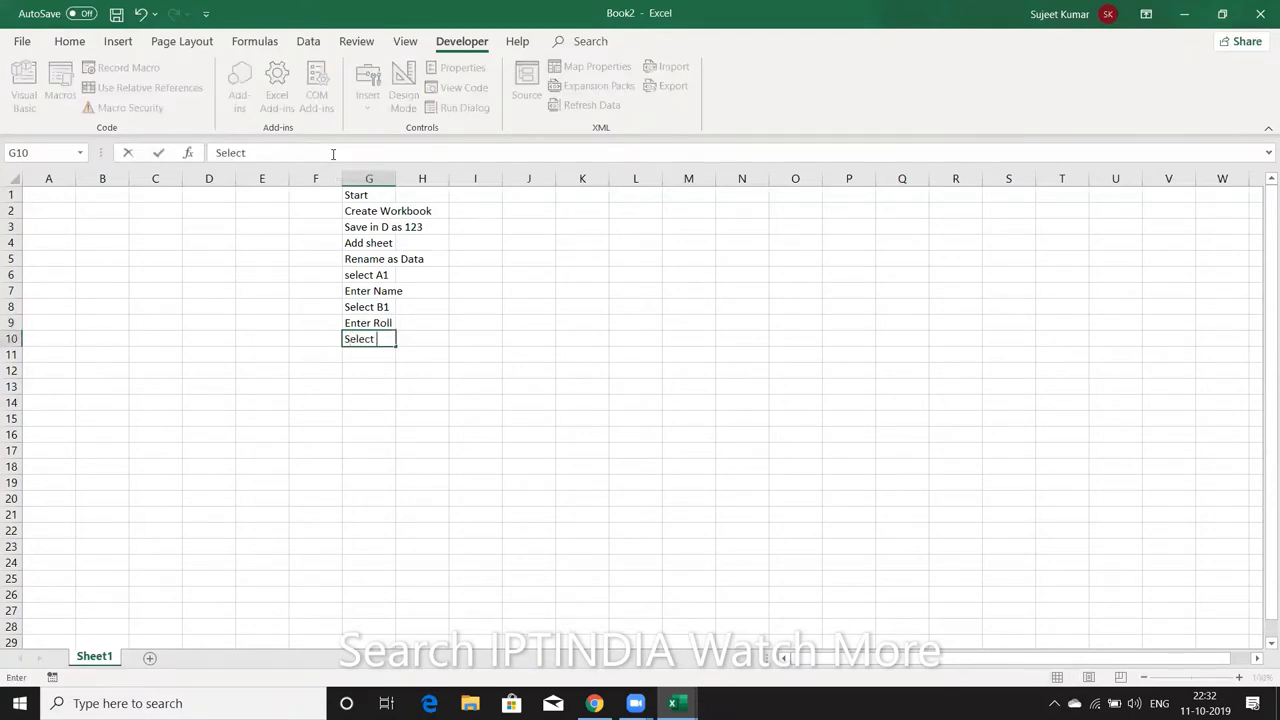
{"action": "type", "text": " C1"}
{"action": "key", "text": "Return"}
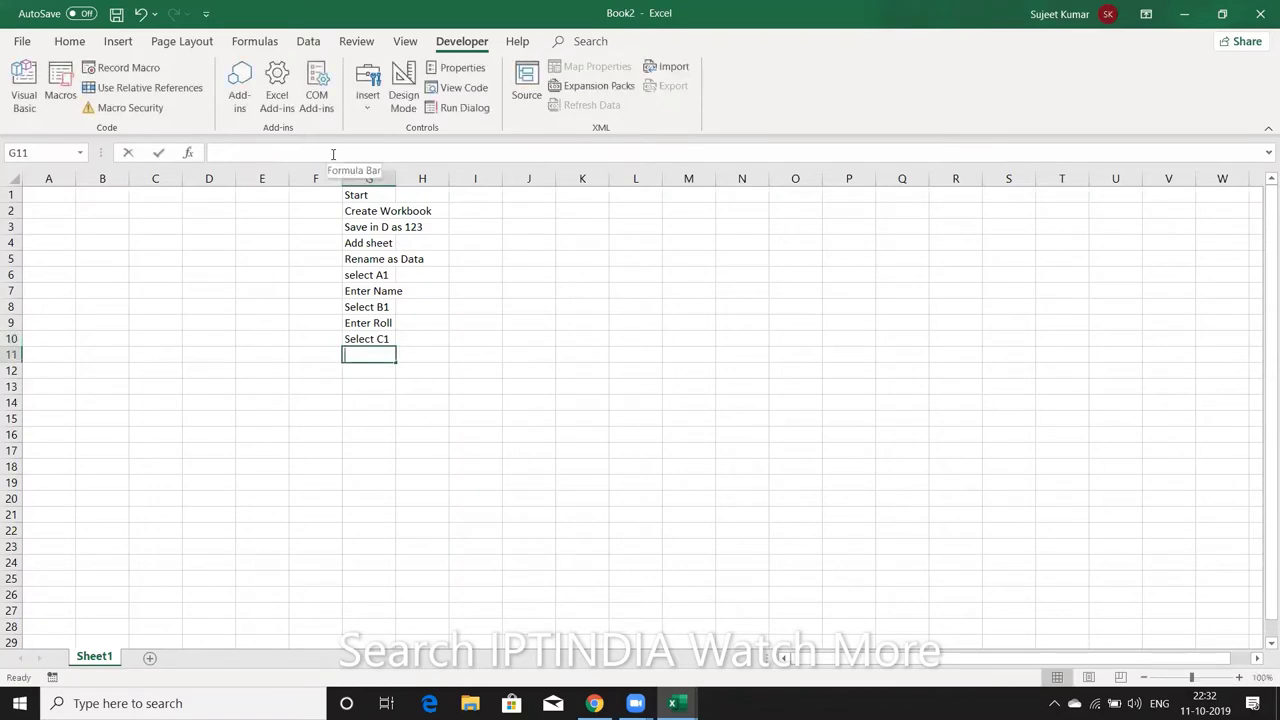
{"action": "type", "text": "Enter"}
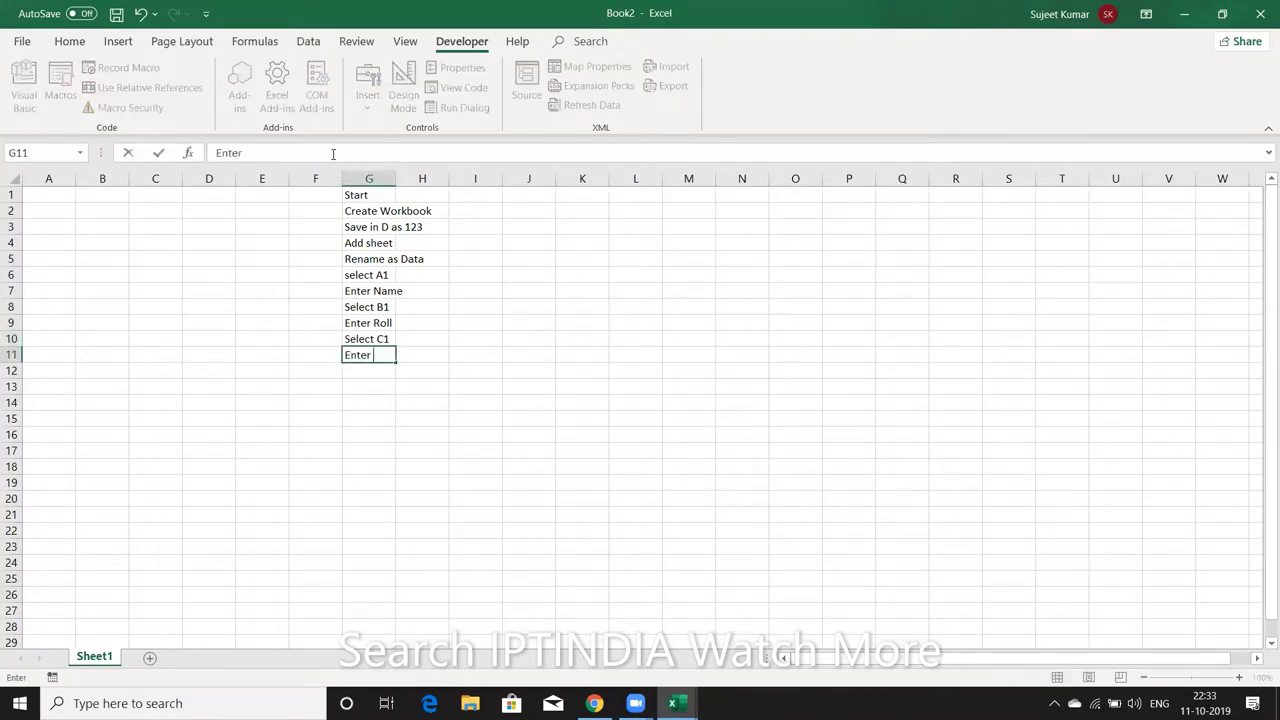
{"action": "type", "text": " Marks"}
{"action": "key", "text": "Return"}
{"action": "type", "text": "E"}
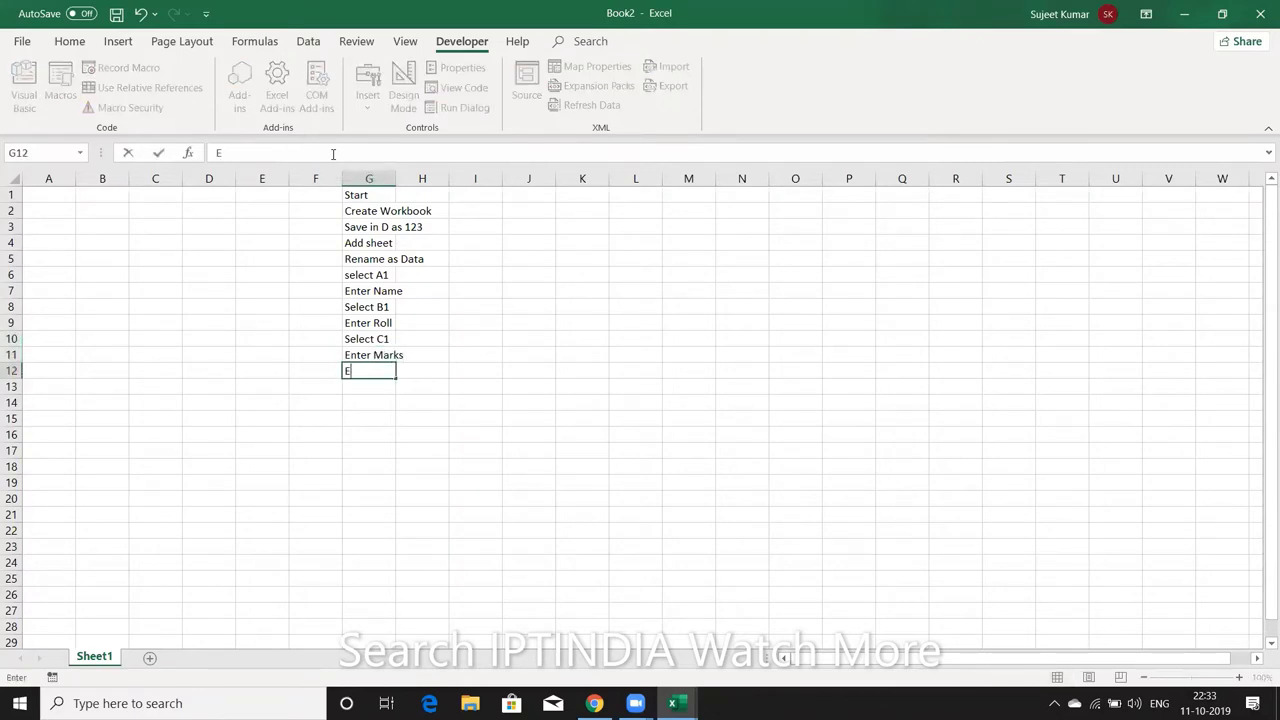
{"action": "type", "text": "nd"}
{"action": "key", "text": "Return"}
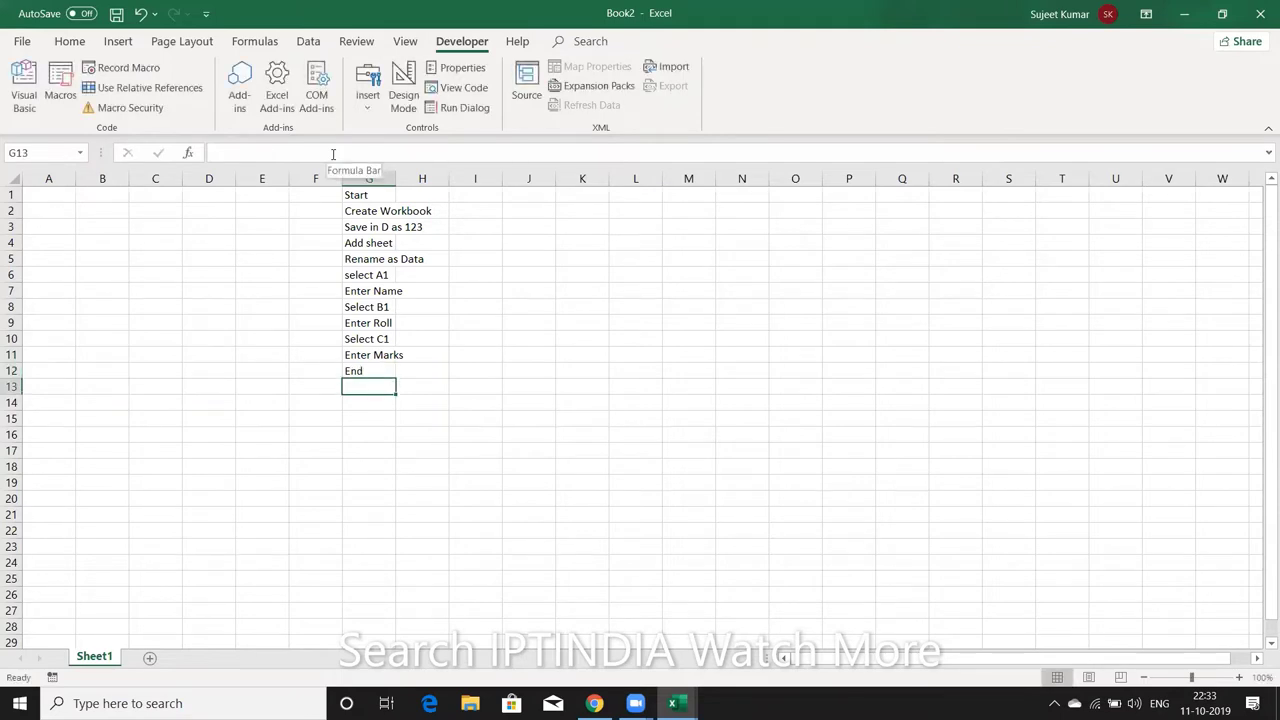
Autofit column G and step through the list from Start down to End
{"action": "double_click", "coordinate": [396, 179]}
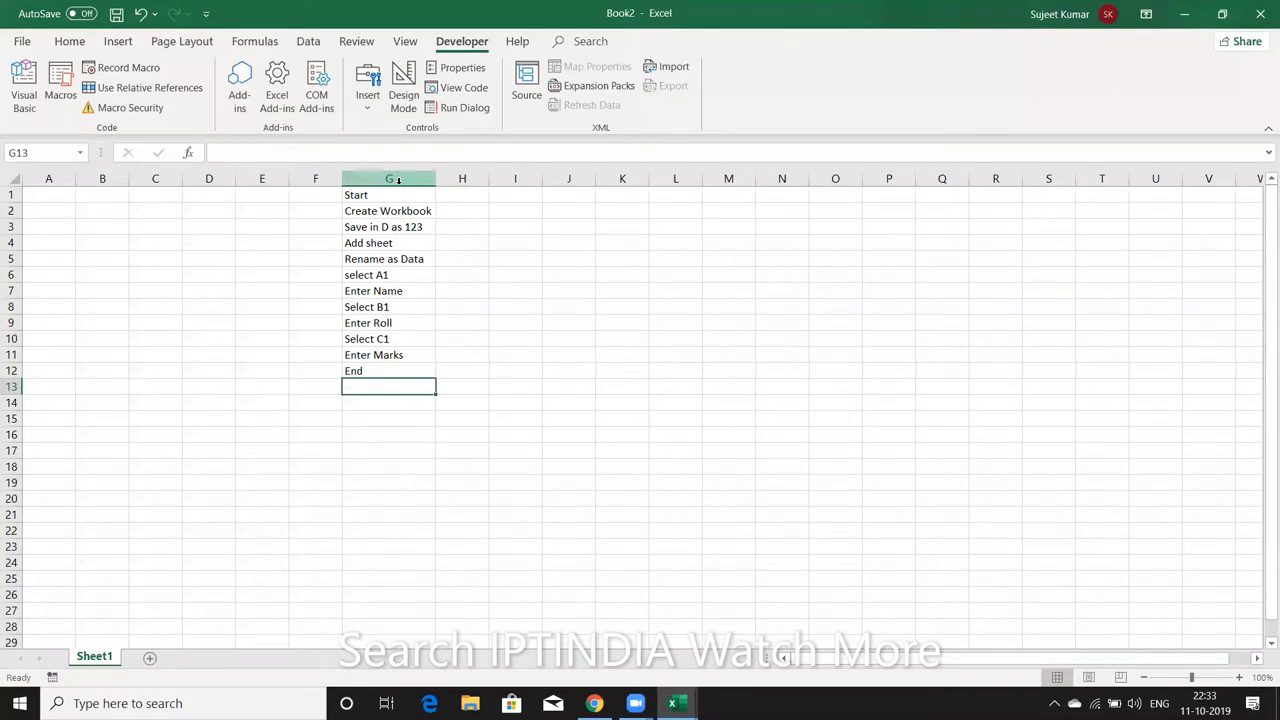
{"action": "key", "text": "Up"}
{"action": "key", "text": "Up"}
{"action": "key", "text": "Up"}
{"action": "key", "text": "Up"}
{"action": "key", "text": "Up"}
{"action": "key", "text": "Up"}
{"action": "key", "text": "Up"}
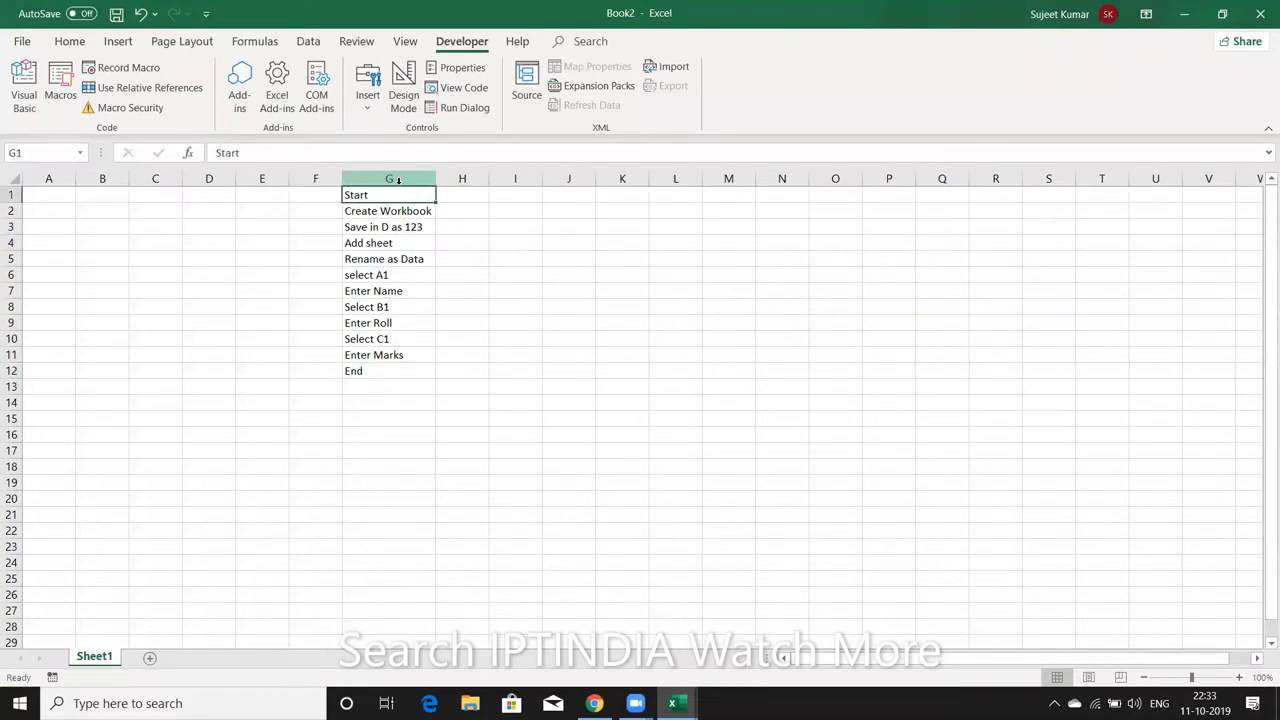
{"action": "key", "text": "Down"}
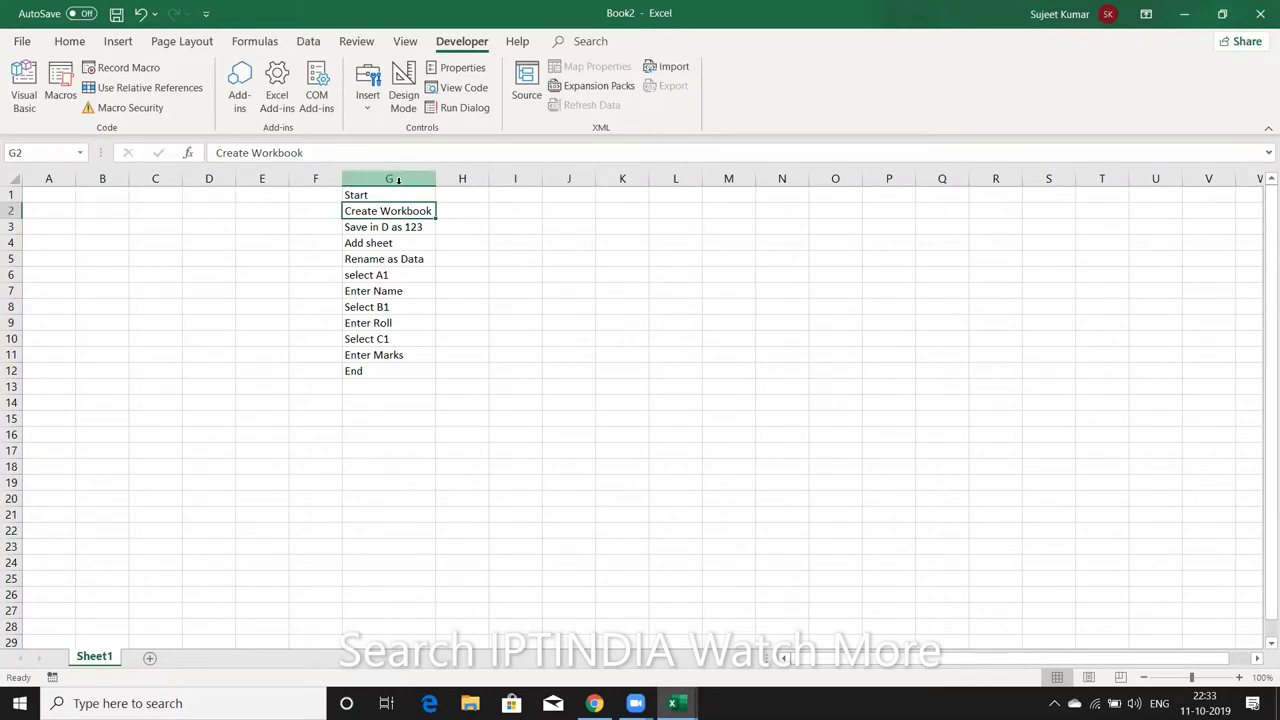
{"action": "key", "text": "Up"}
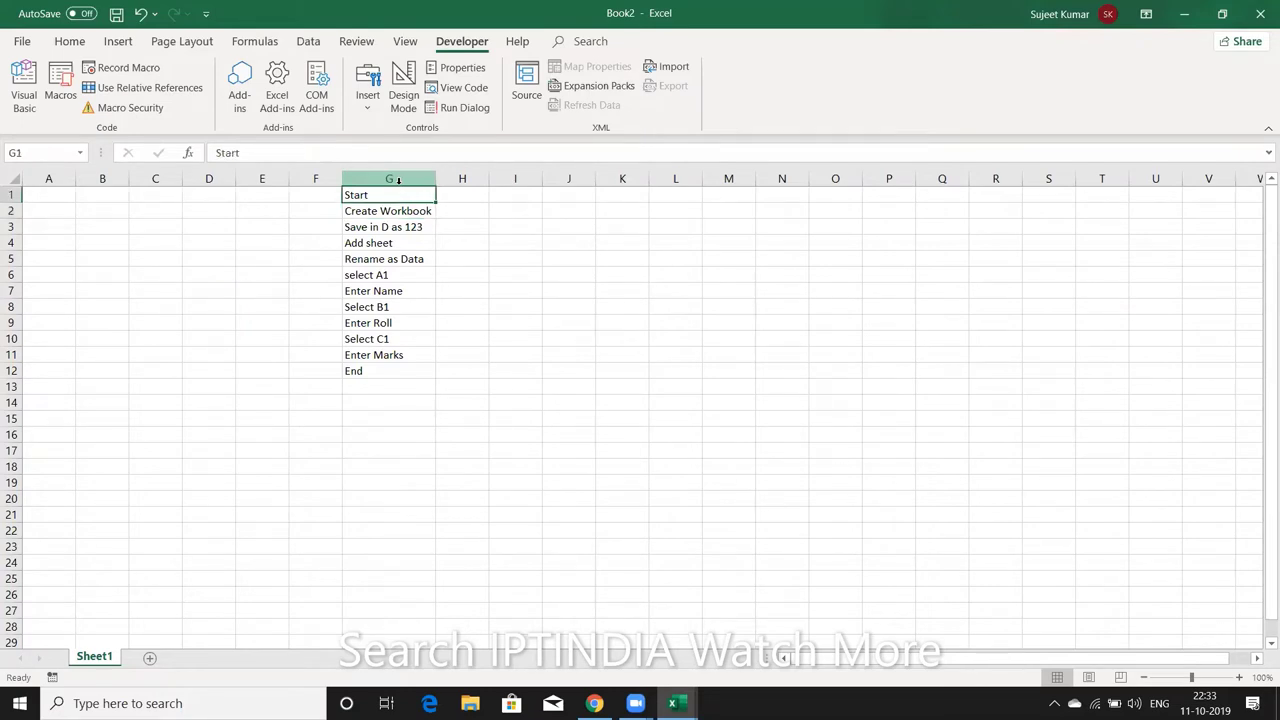
{"action": "key", "text": "Down"}
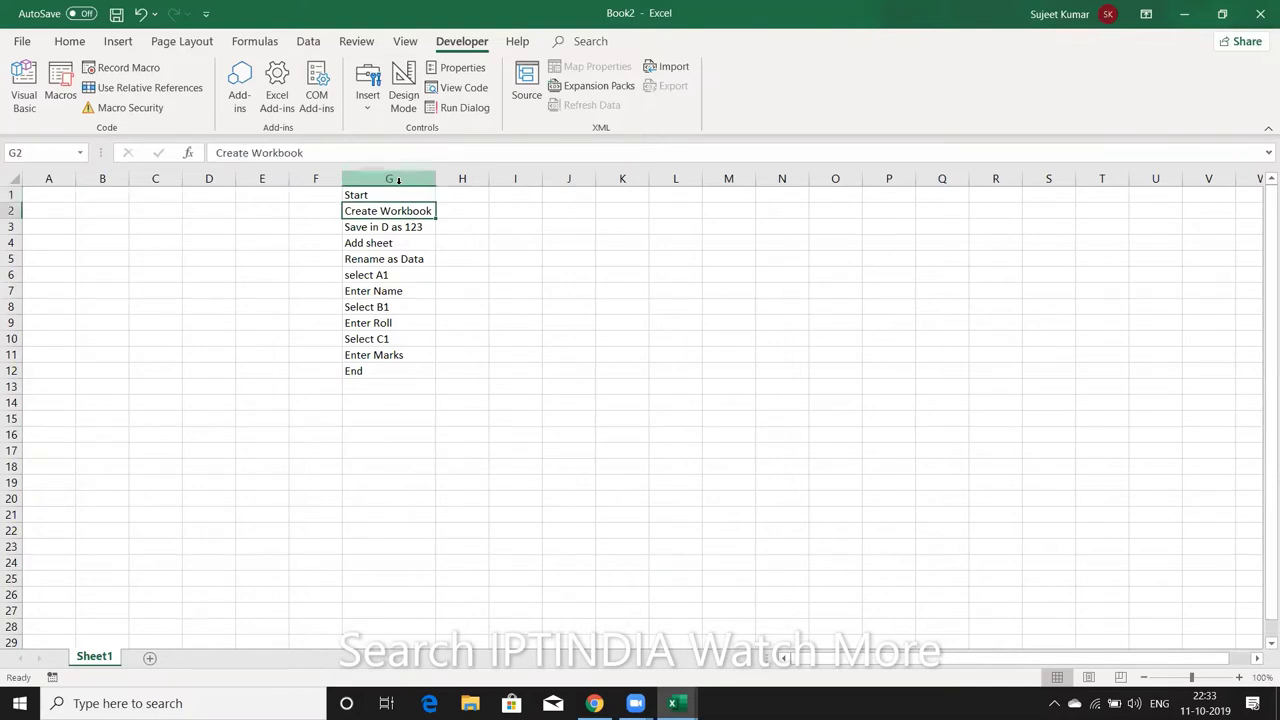
{"action": "key", "text": "Down"}
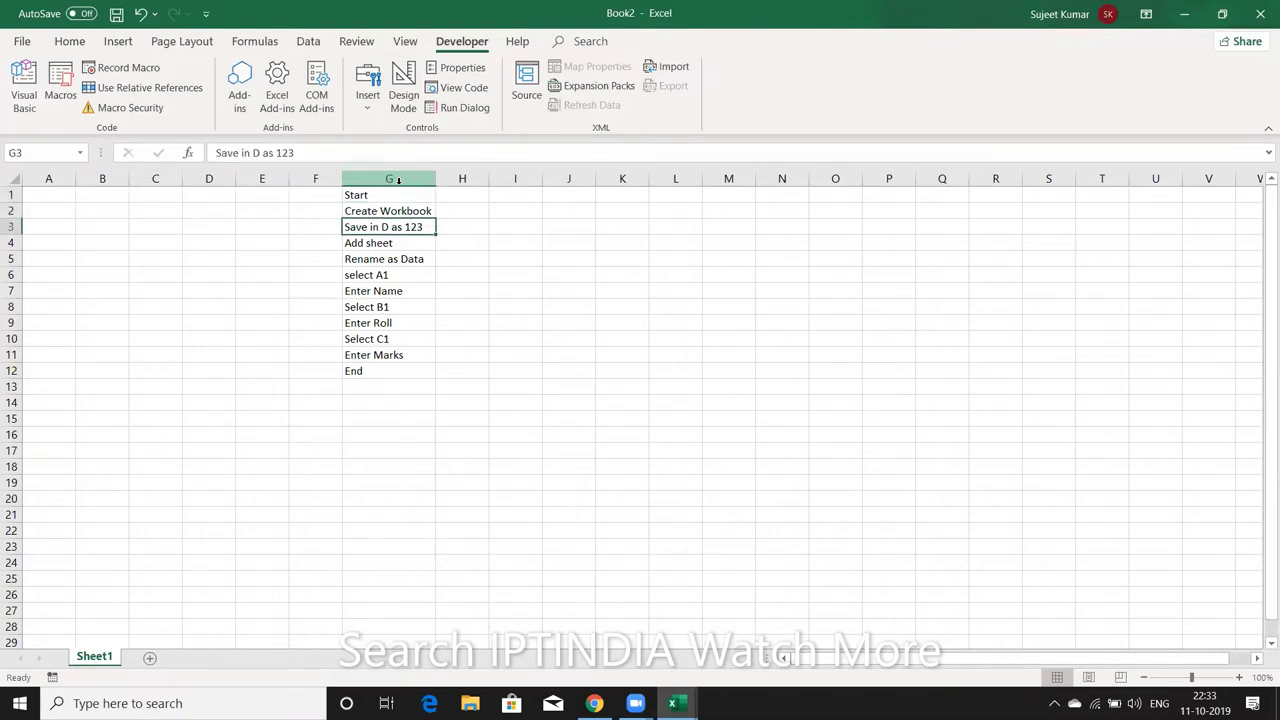
{"action": "key", "text": "Down"}
{"action": "key", "text": "Down"}
{"action": "key", "text": "Down"}
{"action": "key", "text": "Down"}
{"action": "key", "text": "Down"}
{"action": "key", "text": "Down"}
{"action": "key", "text": "Down"}
{"action": "key", "text": "Down"}
{"action": "key", "text": "Down"}
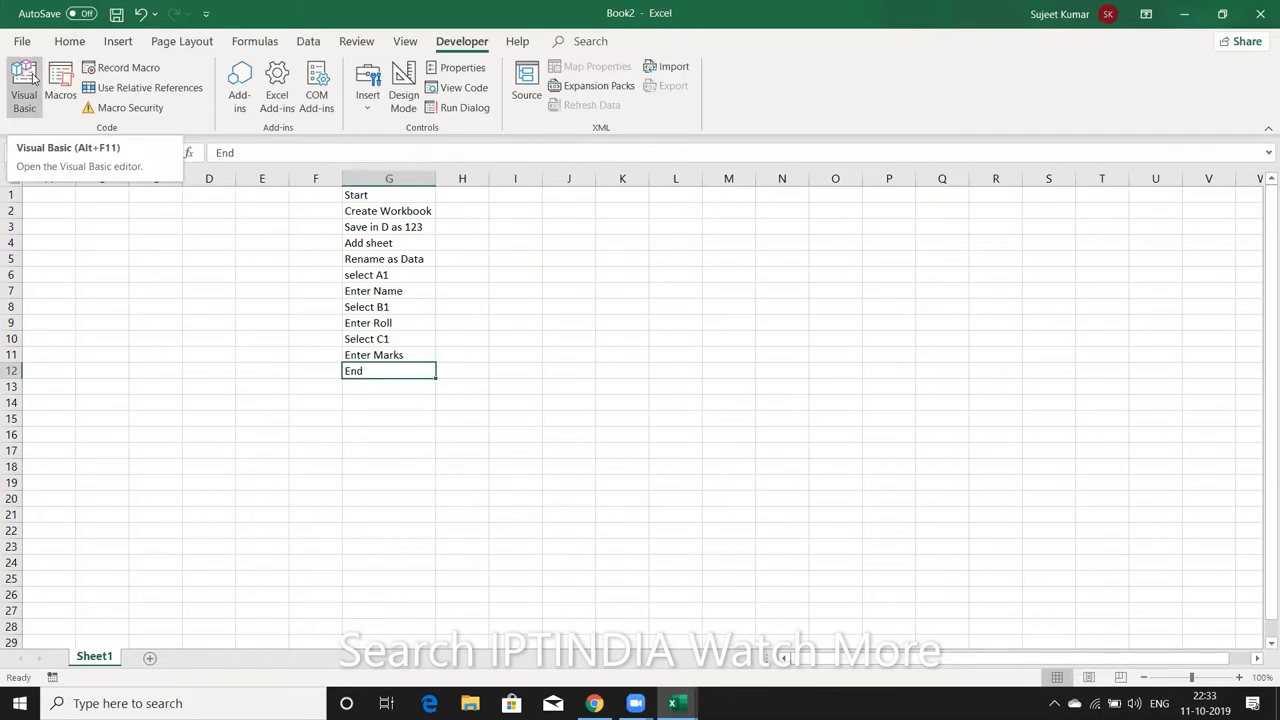
Select the step list G1:G12, deselect it, and launch the Visual Basic editor
{"action": "left_click", "coordinate": [414, 196]}
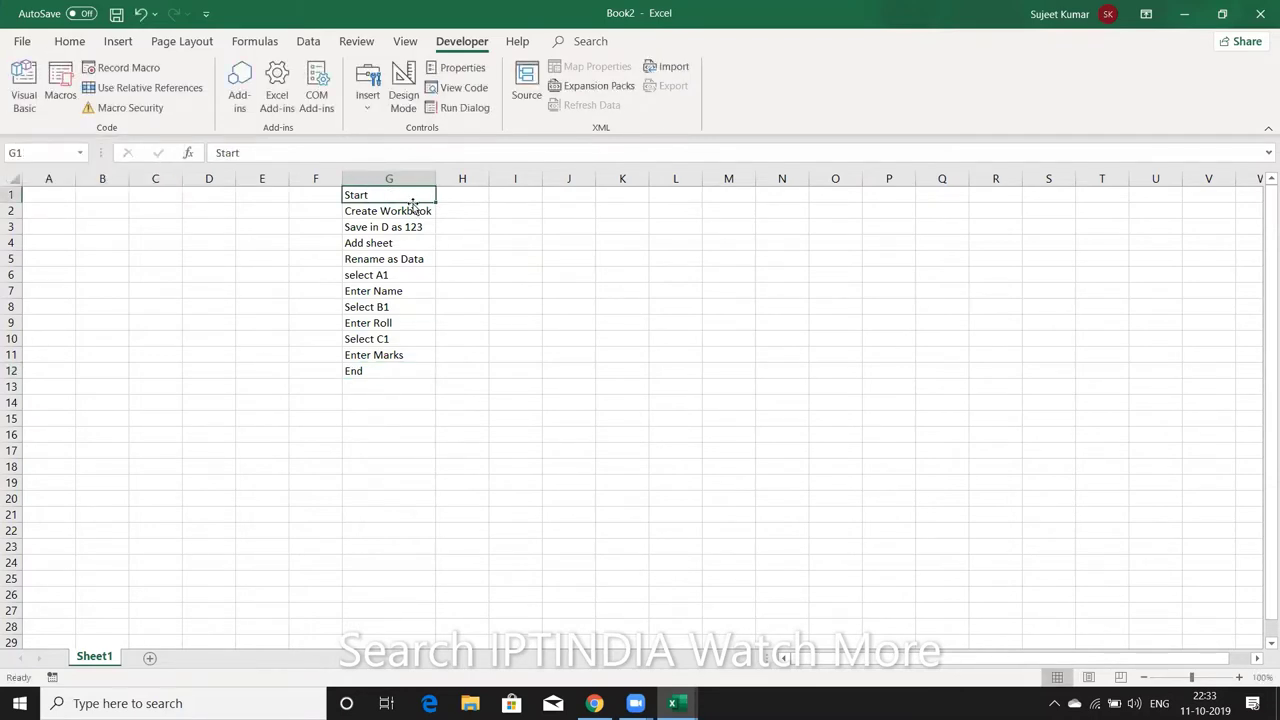
{"action": "left_click_drag", "start_coordinate": [412, 198], "coordinate": [382, 367]}
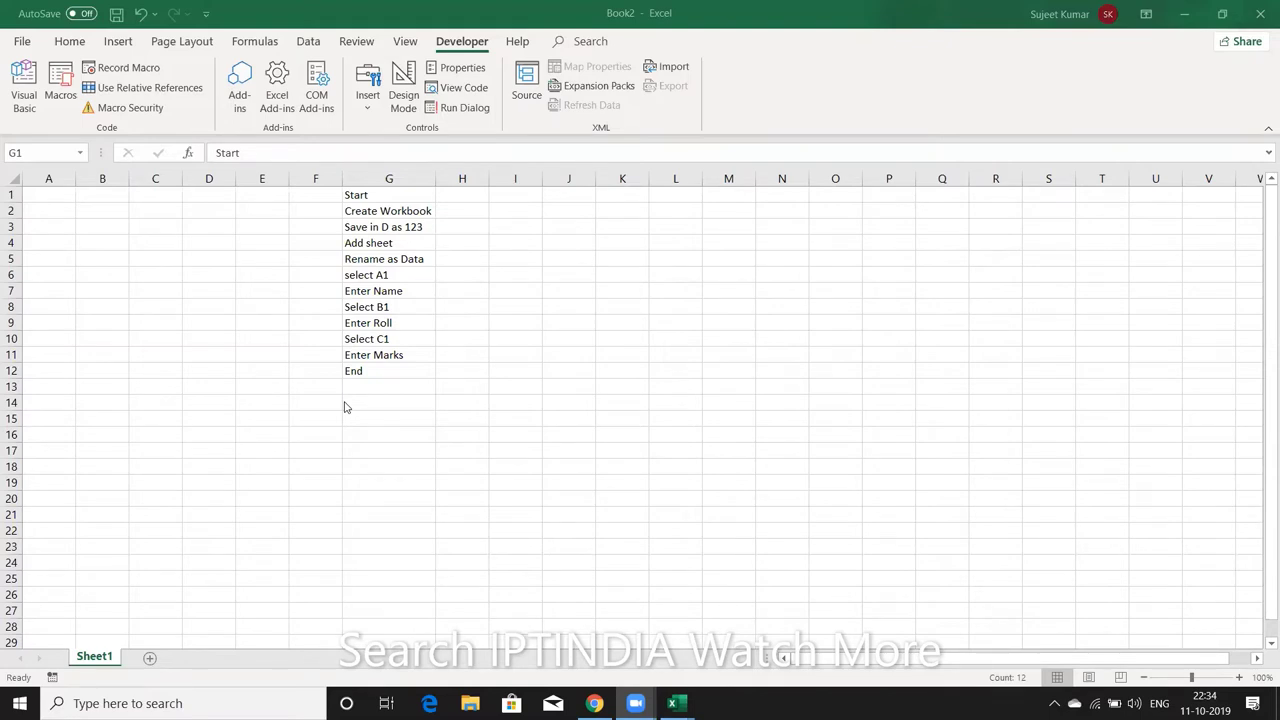
{"action": "key", "text": "ctrl+a"}
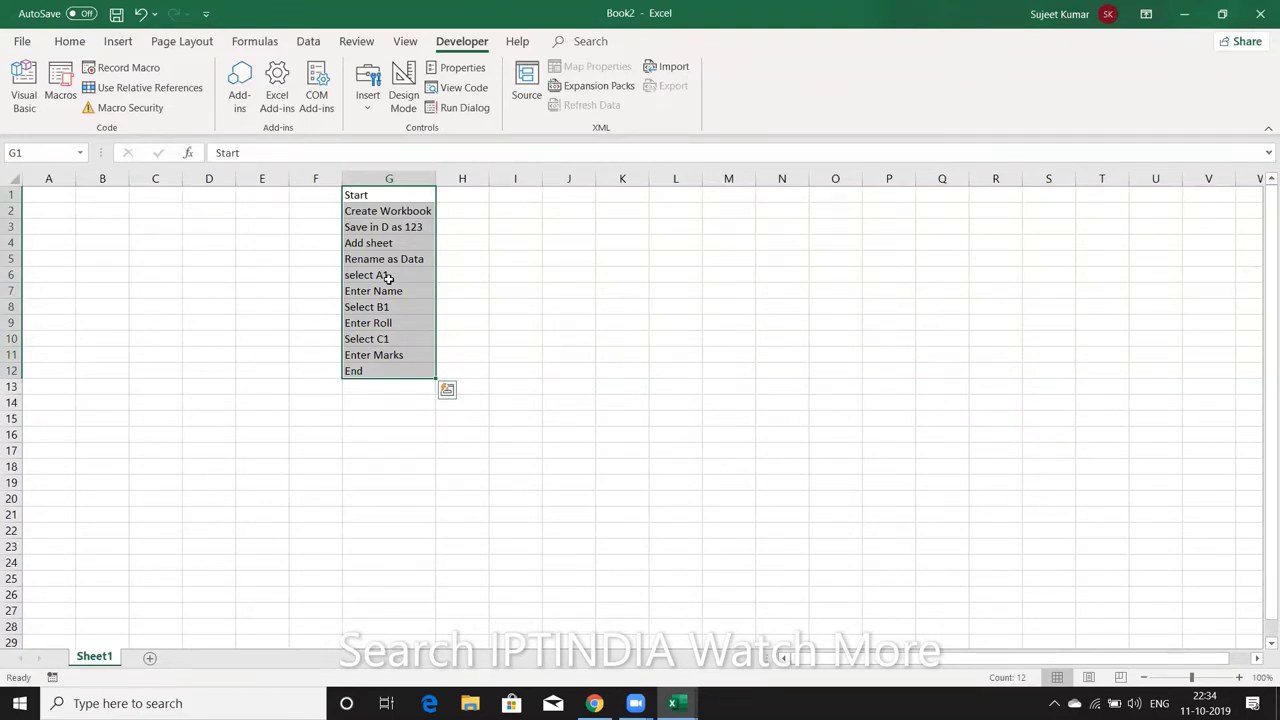
{"action": "left_click", "coordinate": [312, 262]}
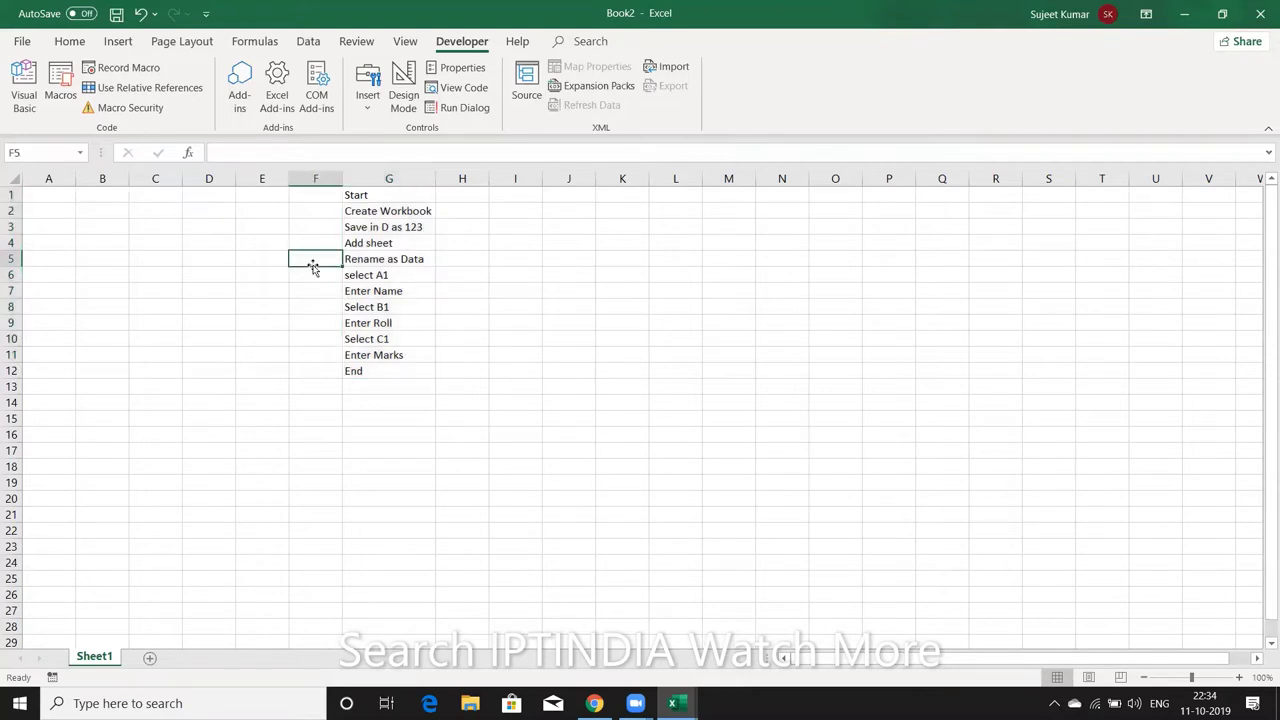
{"action": "left_click", "coordinate": [22, 100]}
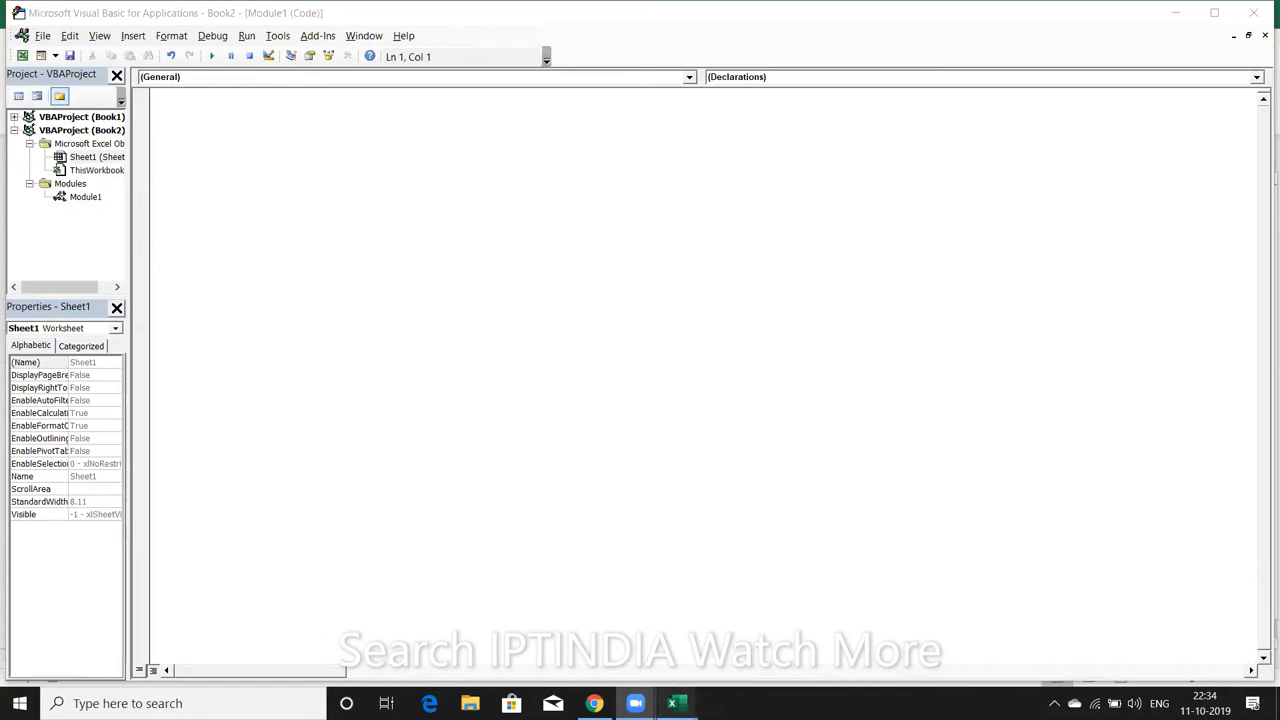
{"action": "mouse_move", "coordinate": [673, 703]}
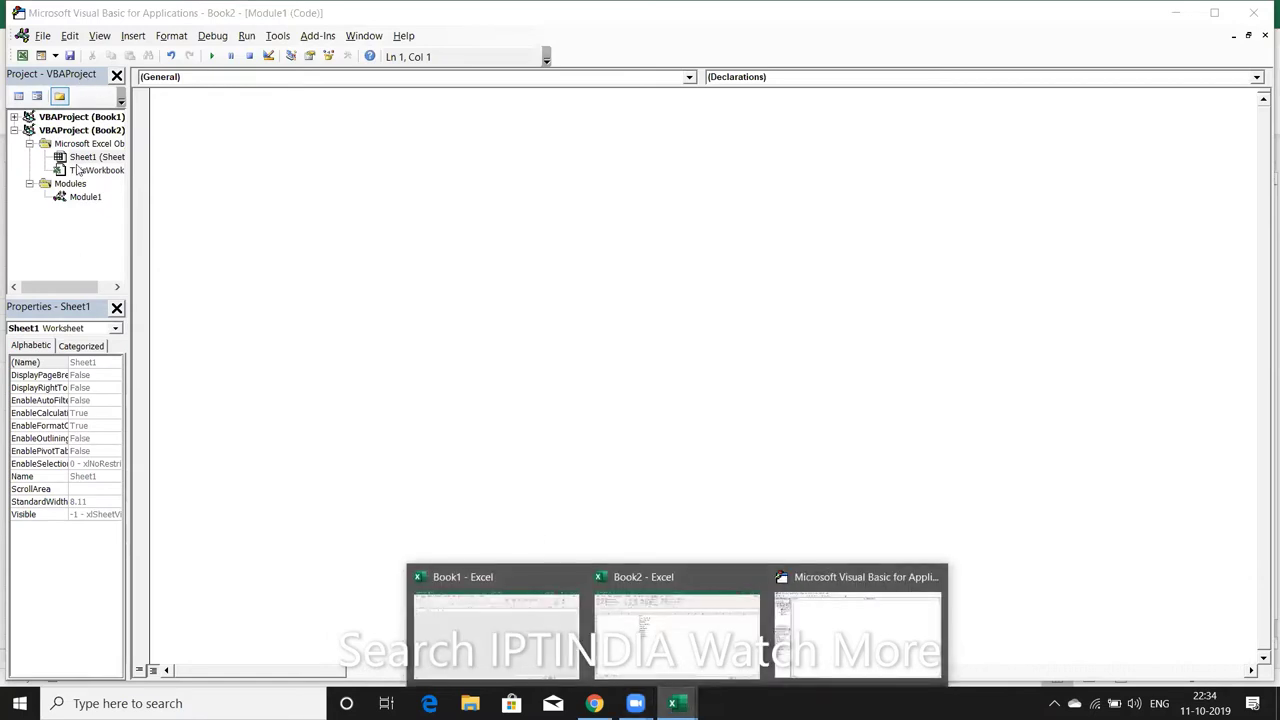
Browse Module1, Microsoft Excel Objects, VBAProject (Book2) and ThisWorkbook, then return to Book2
{"action": "left_click", "coordinate": [102, 240]}
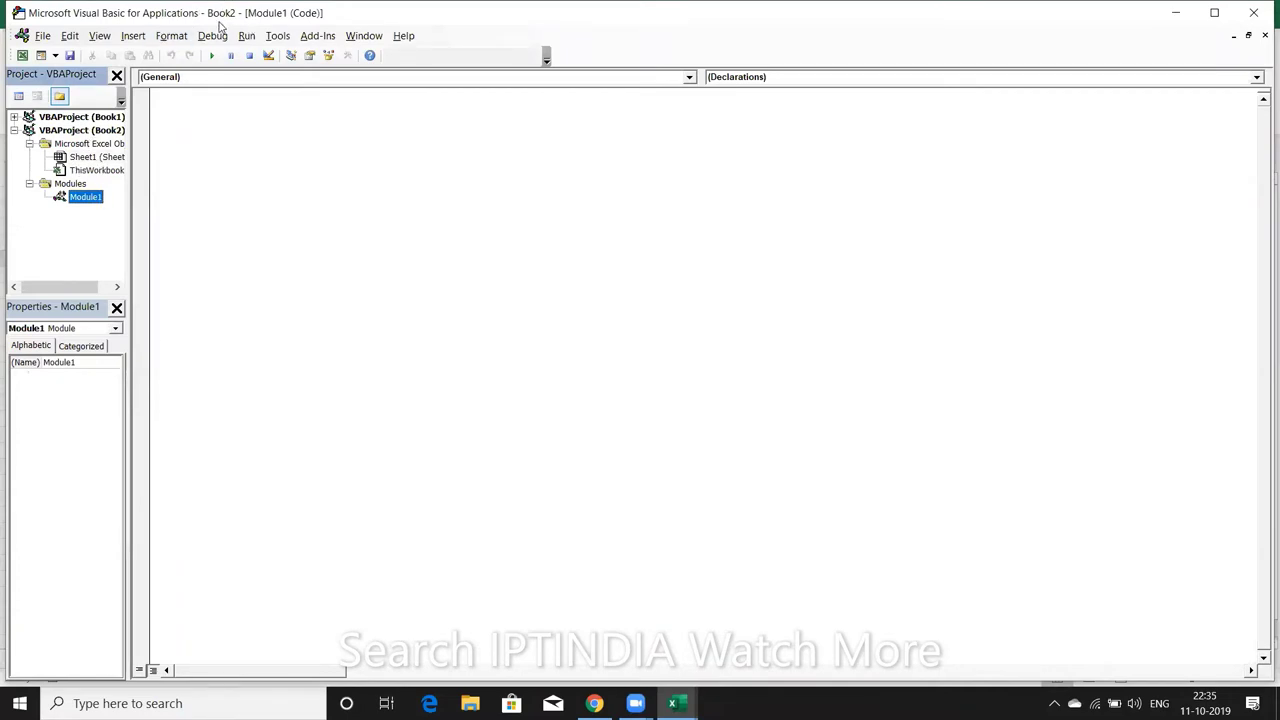
{"action": "left_click", "coordinate": [99, 147]}
{"action": "left_click", "coordinate": [103, 130]}
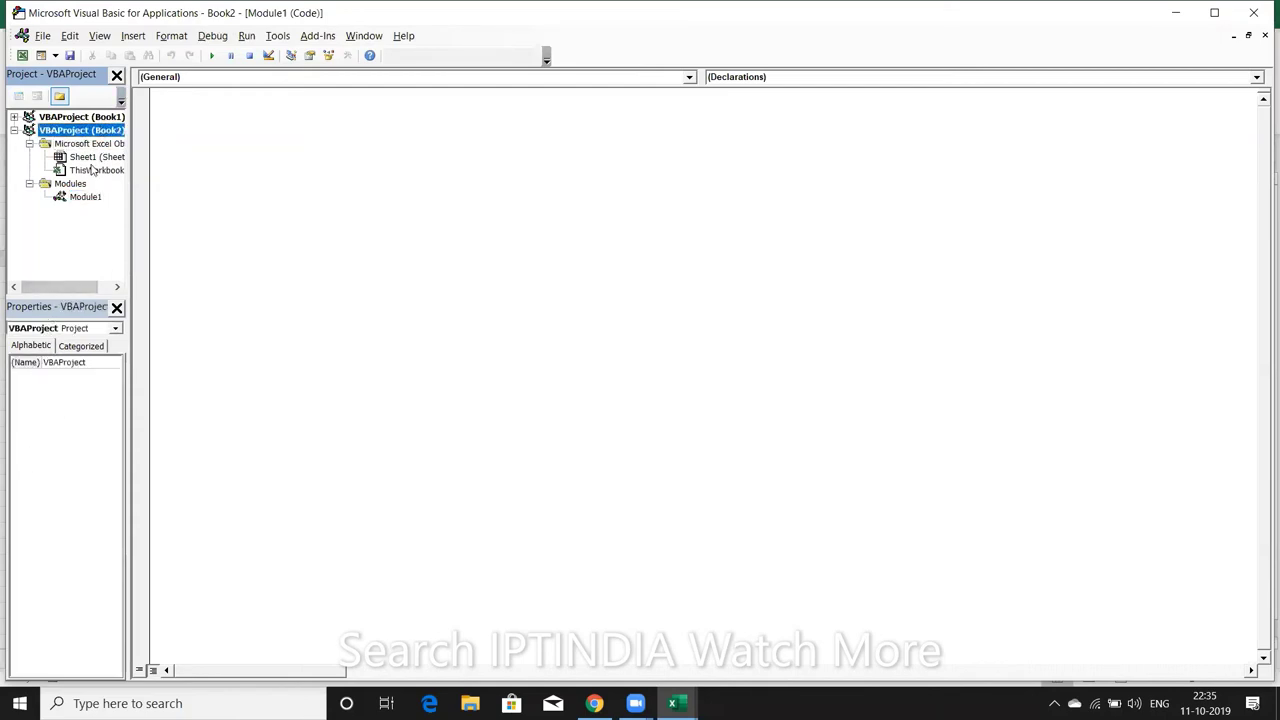
{"action": "left_click", "coordinate": [92, 170]}
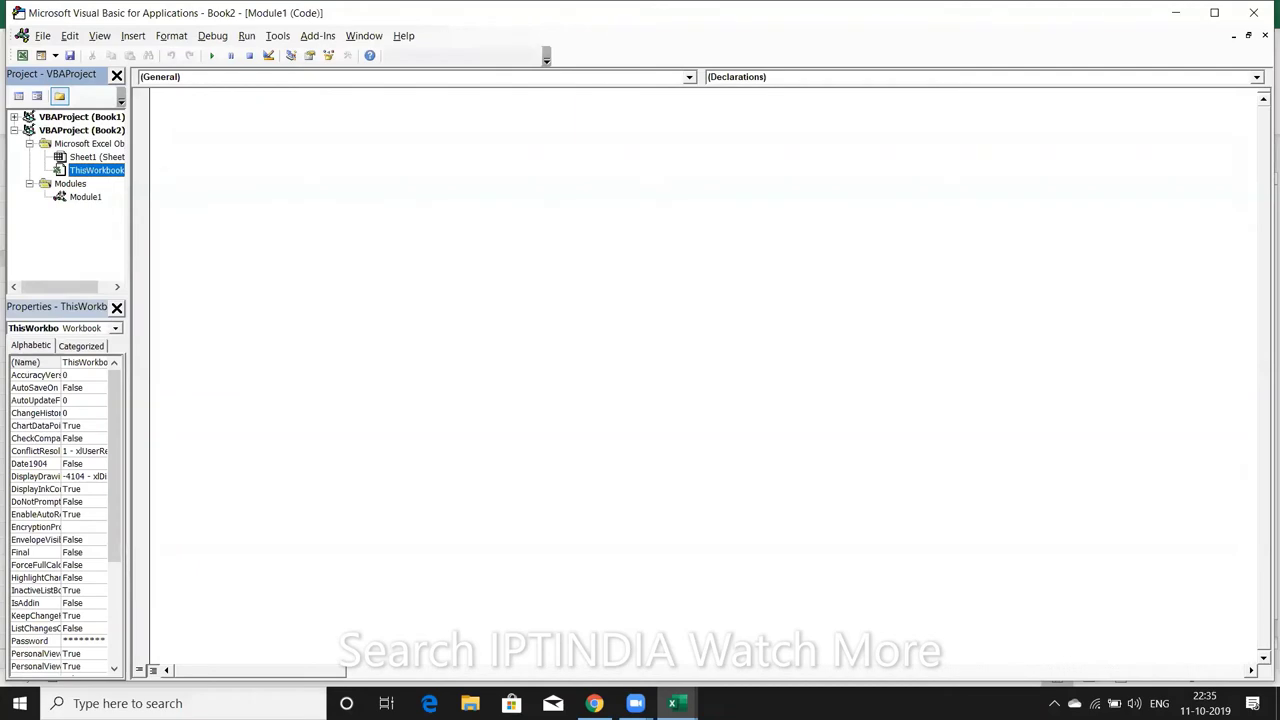
{"action": "left_click", "coordinate": [673, 703]}
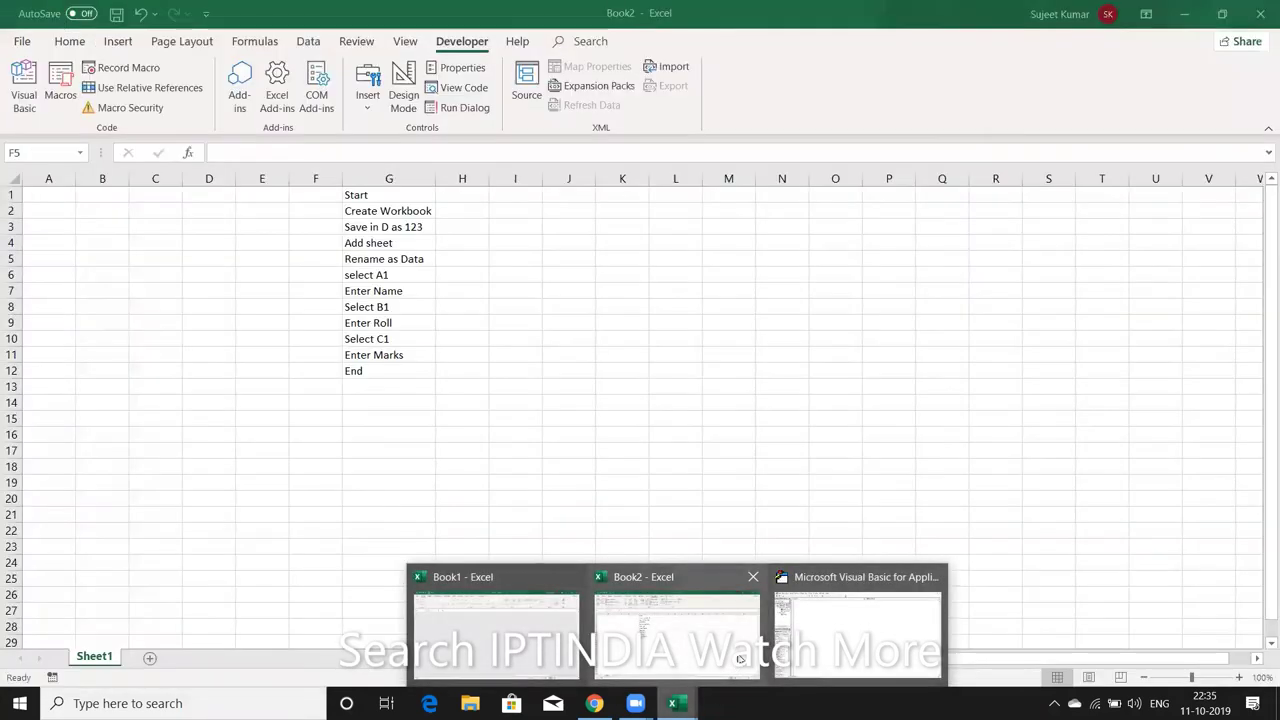
{"action": "left_click", "coordinate": [738, 659]}
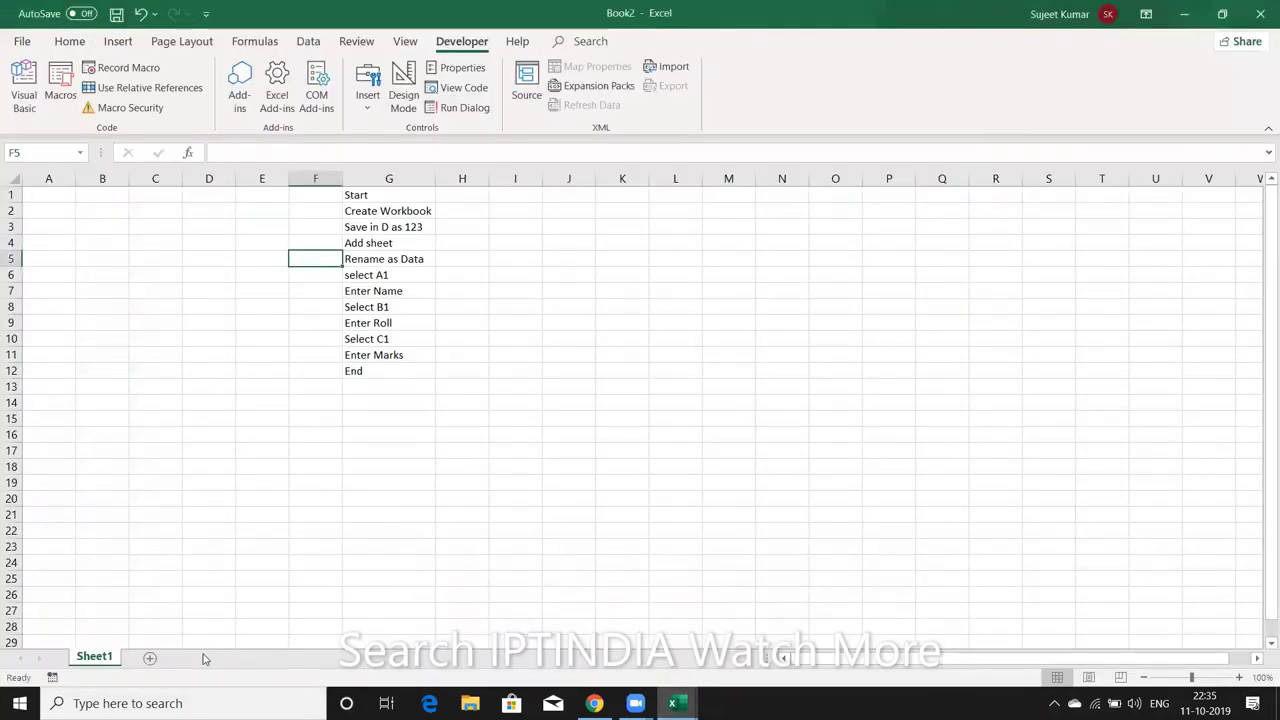
Add new worksheets to Book2 with the + button, then switch to the VBA editor
{"action": "left_click", "coordinate": [149, 658]}
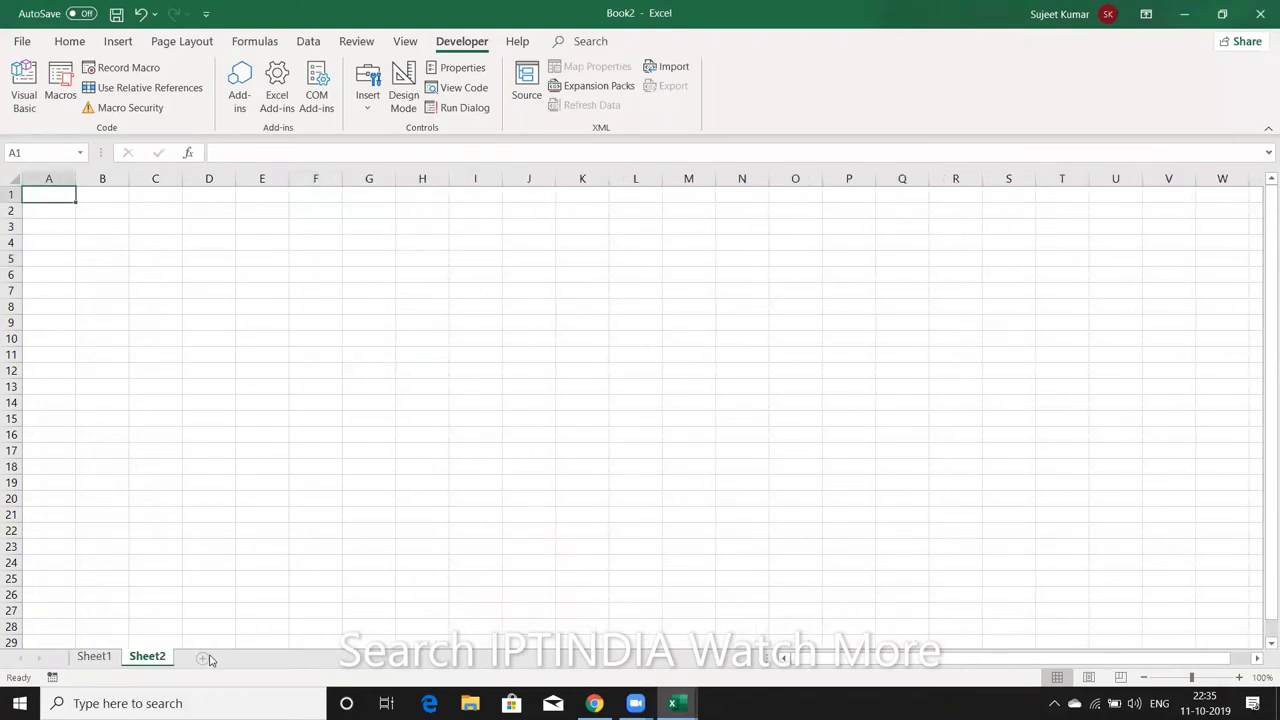
{"action": "left_click", "coordinate": [208, 659]}
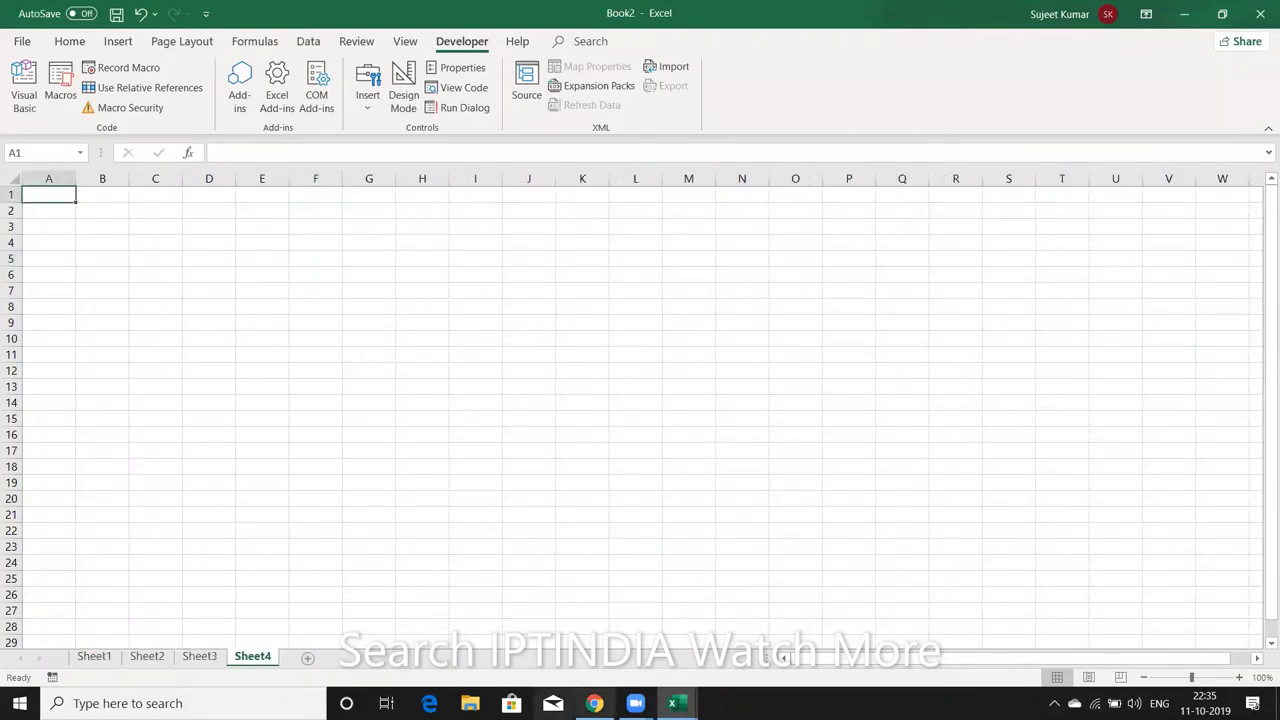
{"action": "left_click", "coordinate": [673, 703]}
{"action": "left_click", "coordinate": [830, 643]}
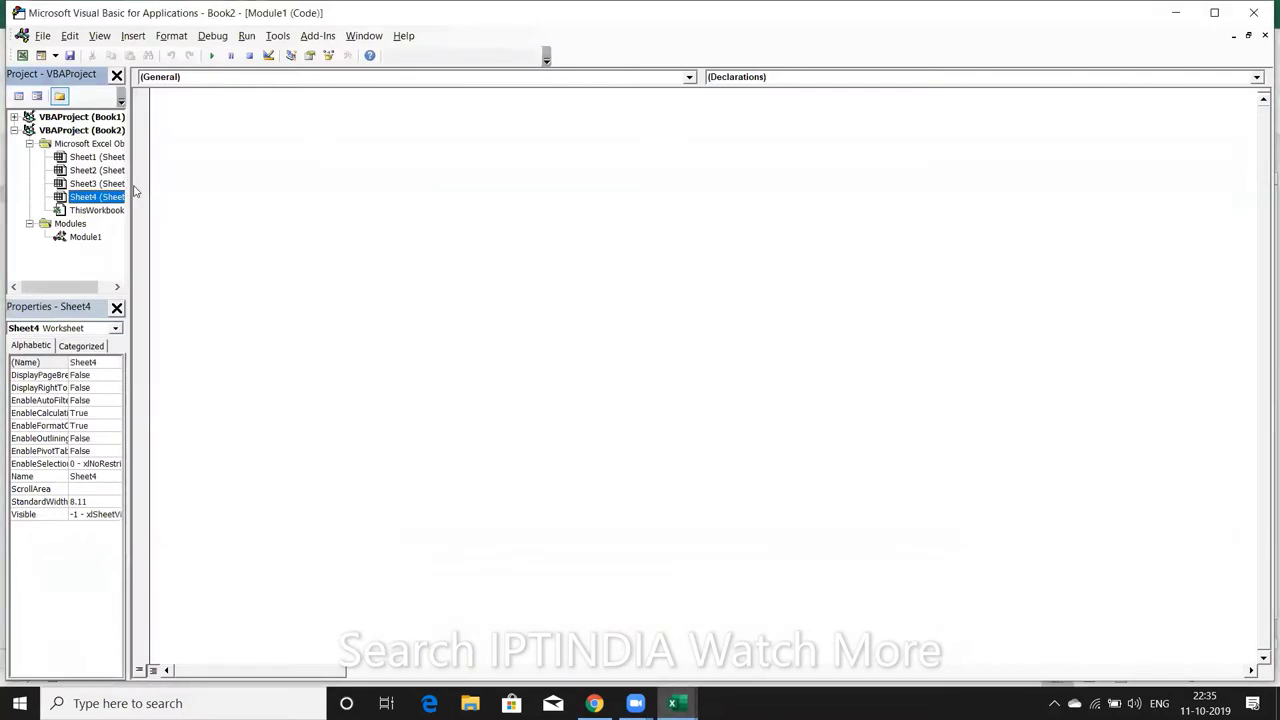
Widen the Project Explorer and open the Sheet1, Sheet2 and Sheet4 code windows, ending on Sheet1
{"action": "left_click_drag", "start_coordinate": [128, 185], "coordinate": [156, 186]}
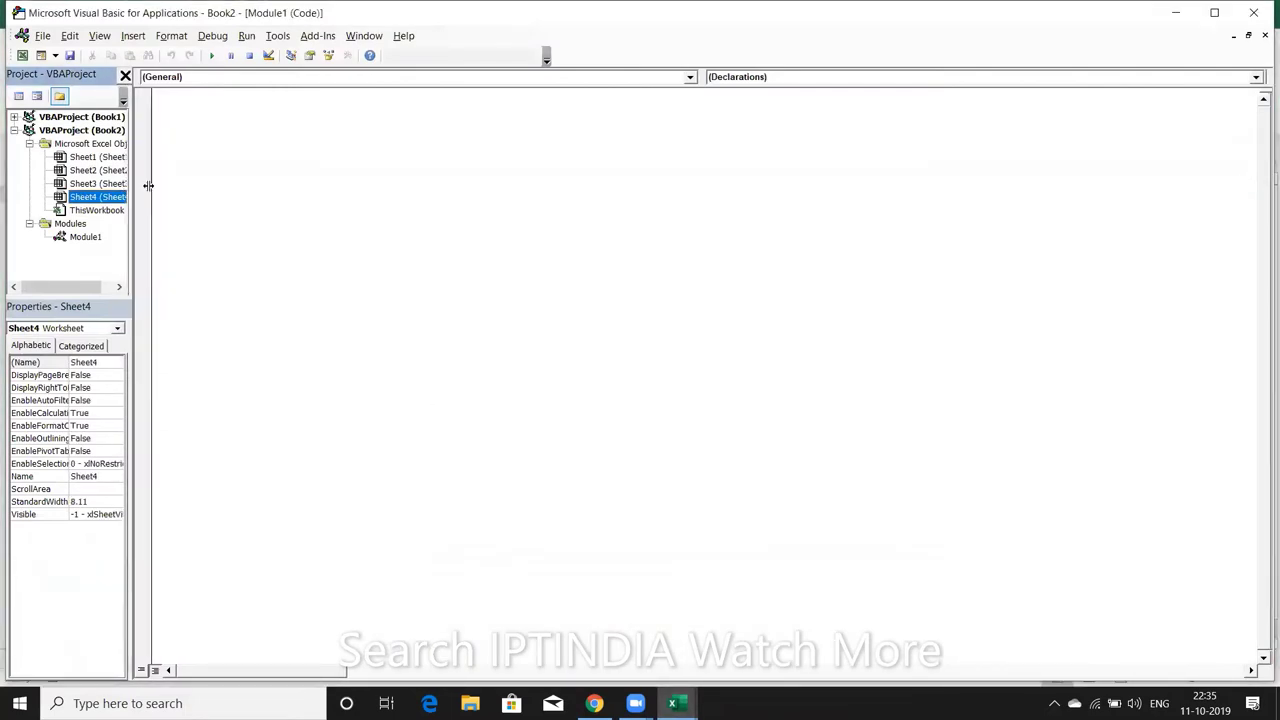
{"action": "double_click", "coordinate": [92, 159]}
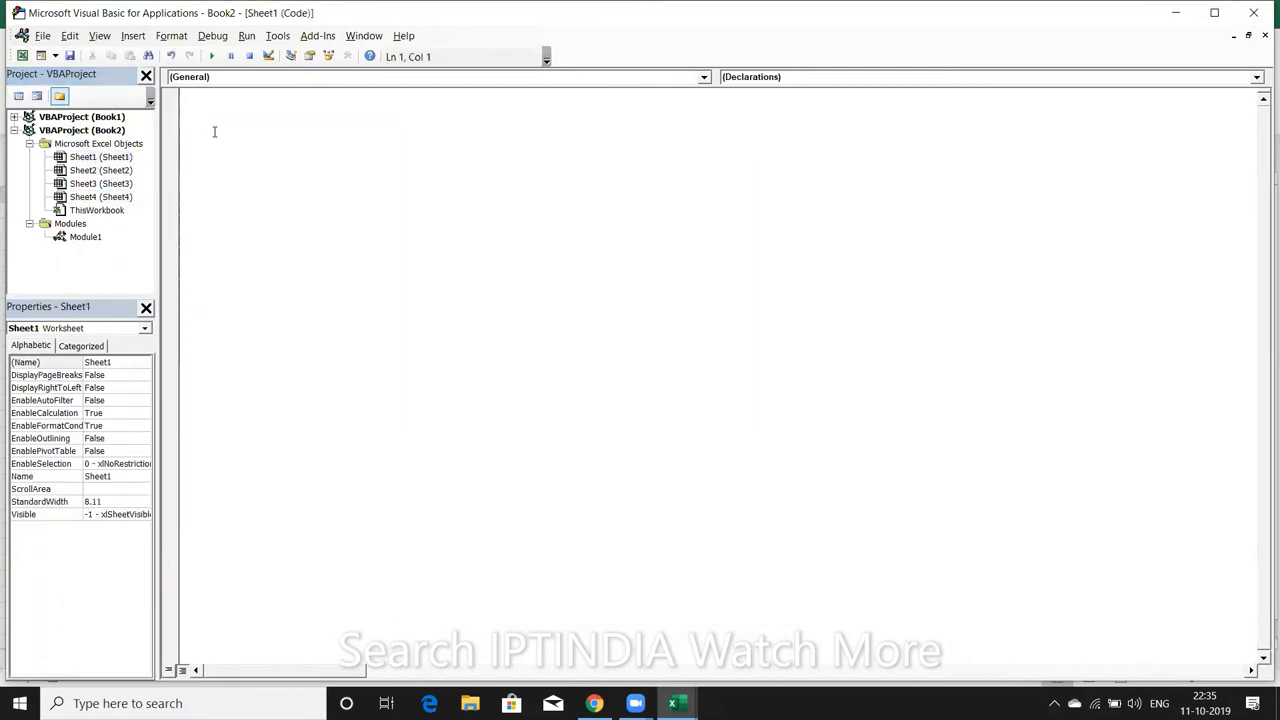
{"action": "double_click", "coordinate": [110, 171]}
{"action": "double_click", "coordinate": [104, 198]}
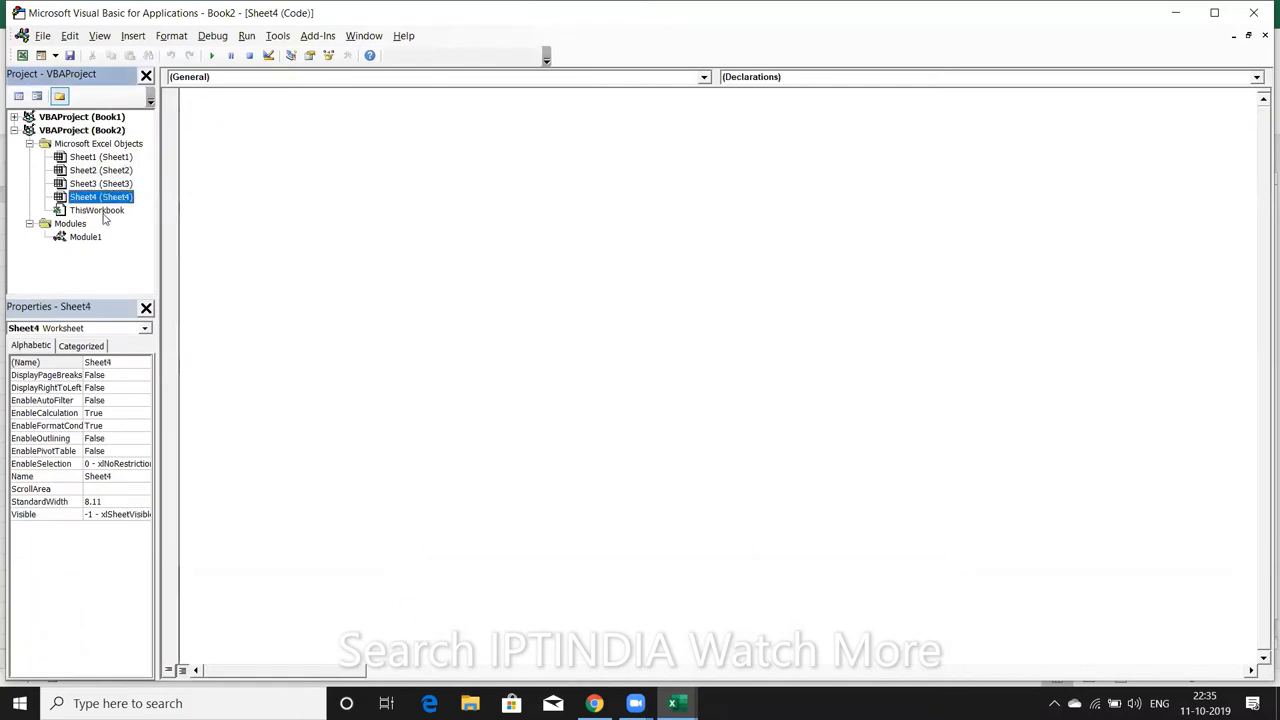
{"action": "double_click", "coordinate": [110, 157]}
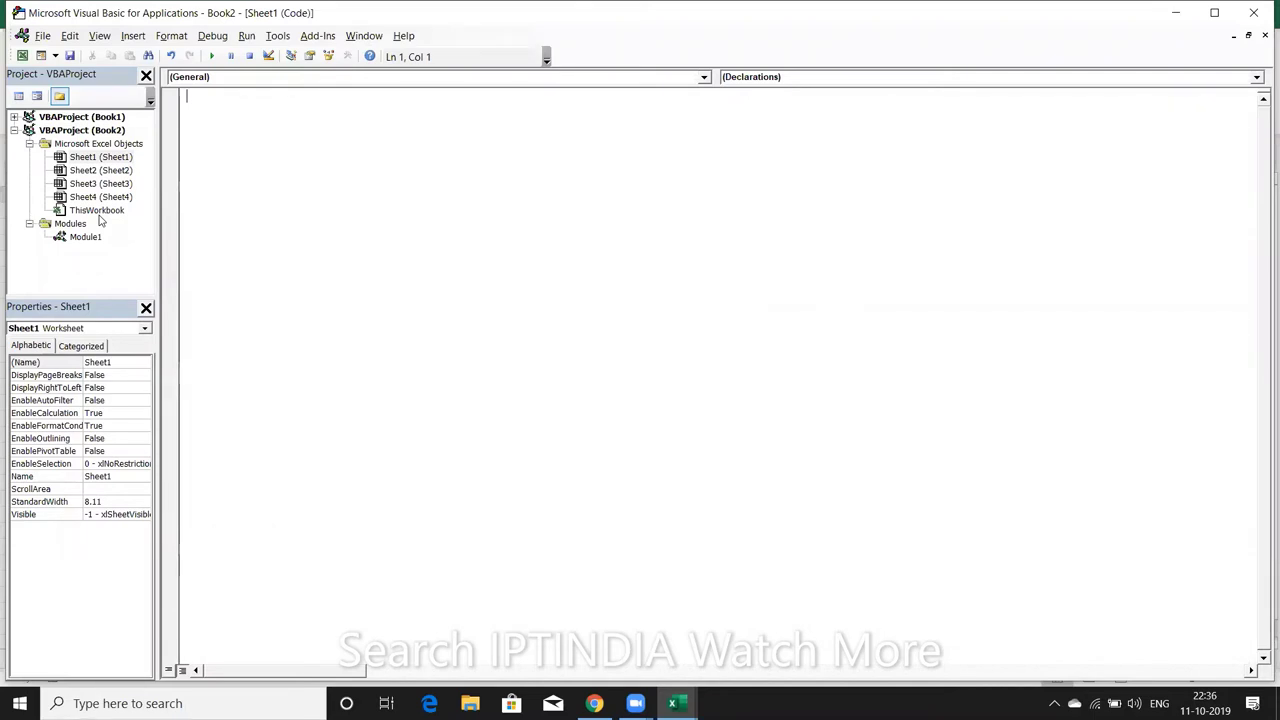
Insert a blank Module2 via Insert > Module, then minimize the editor
{"action": "left_click", "coordinate": [134, 35]}
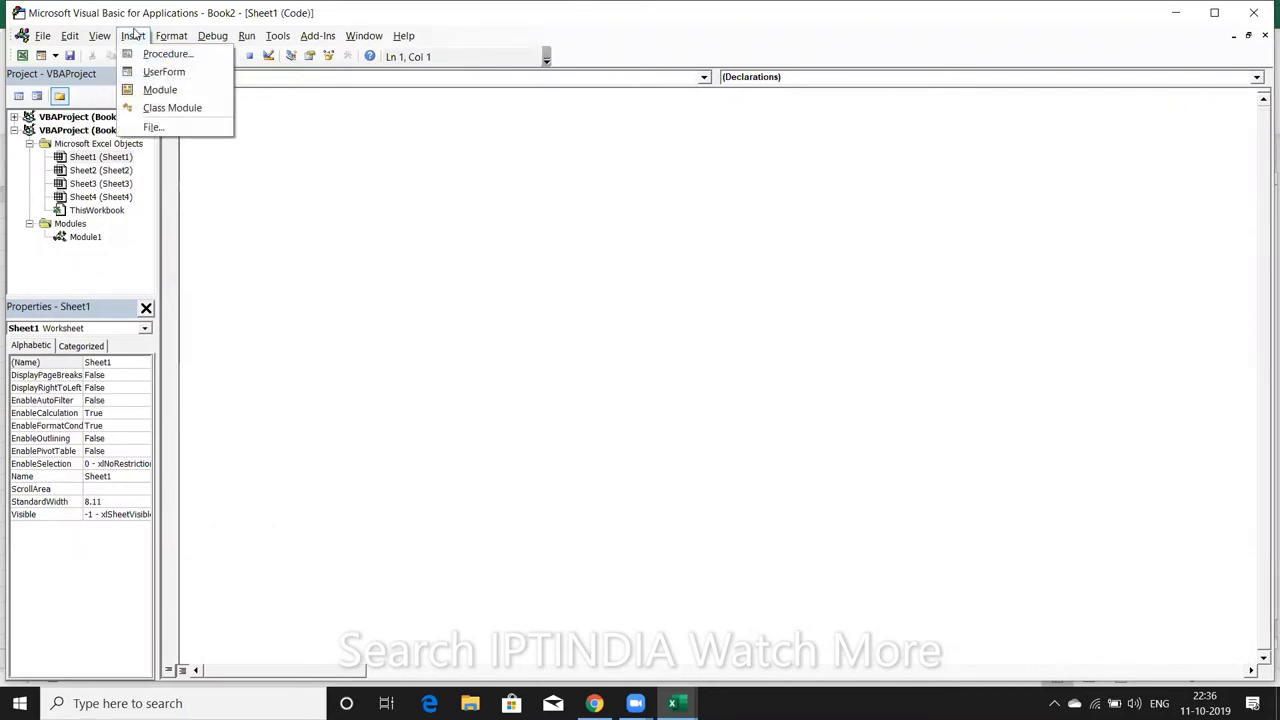
{"action": "left_click", "coordinate": [156, 92]}
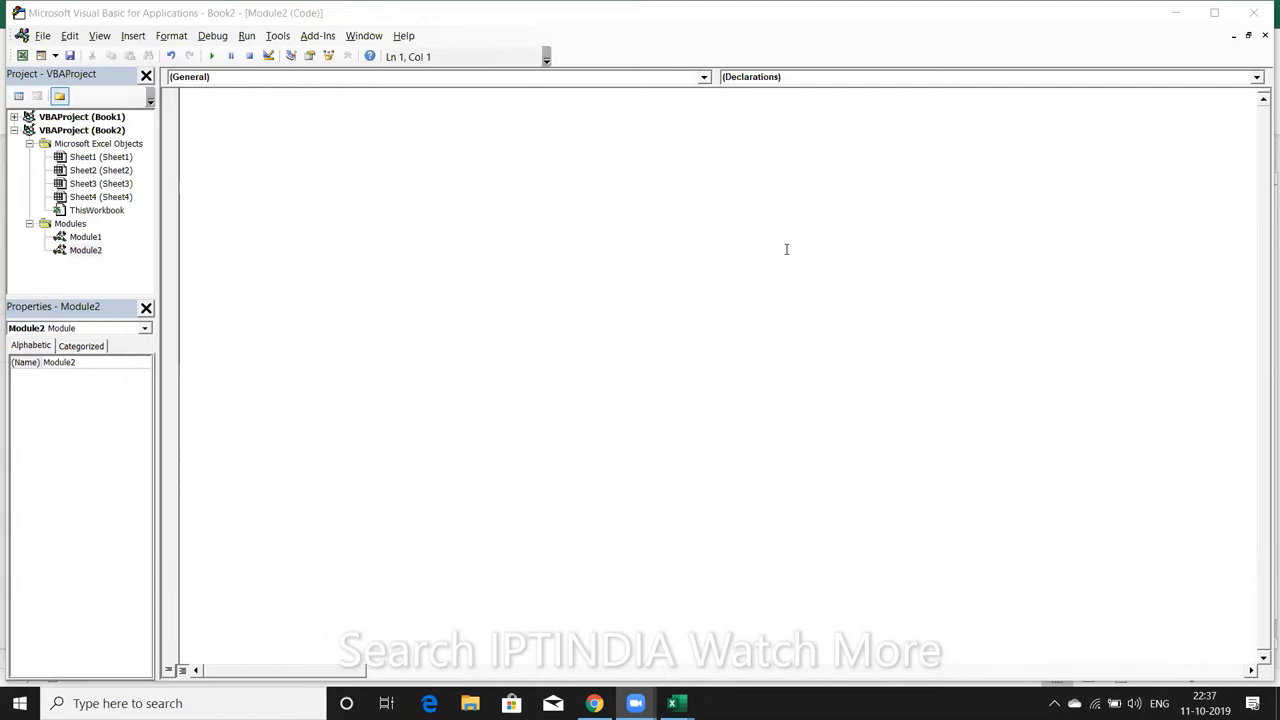
{"action": "left_click", "coordinate": [384, 122]}
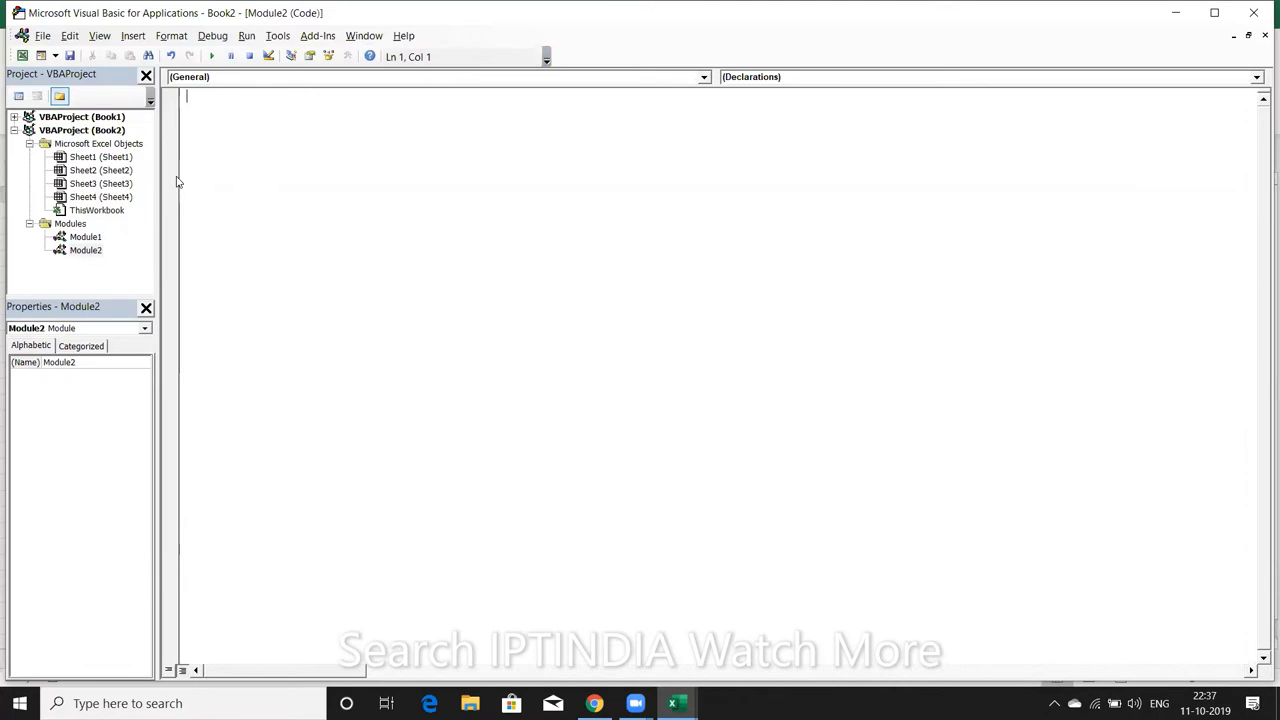
{"action": "left_click", "coordinate": [1177, 12]}
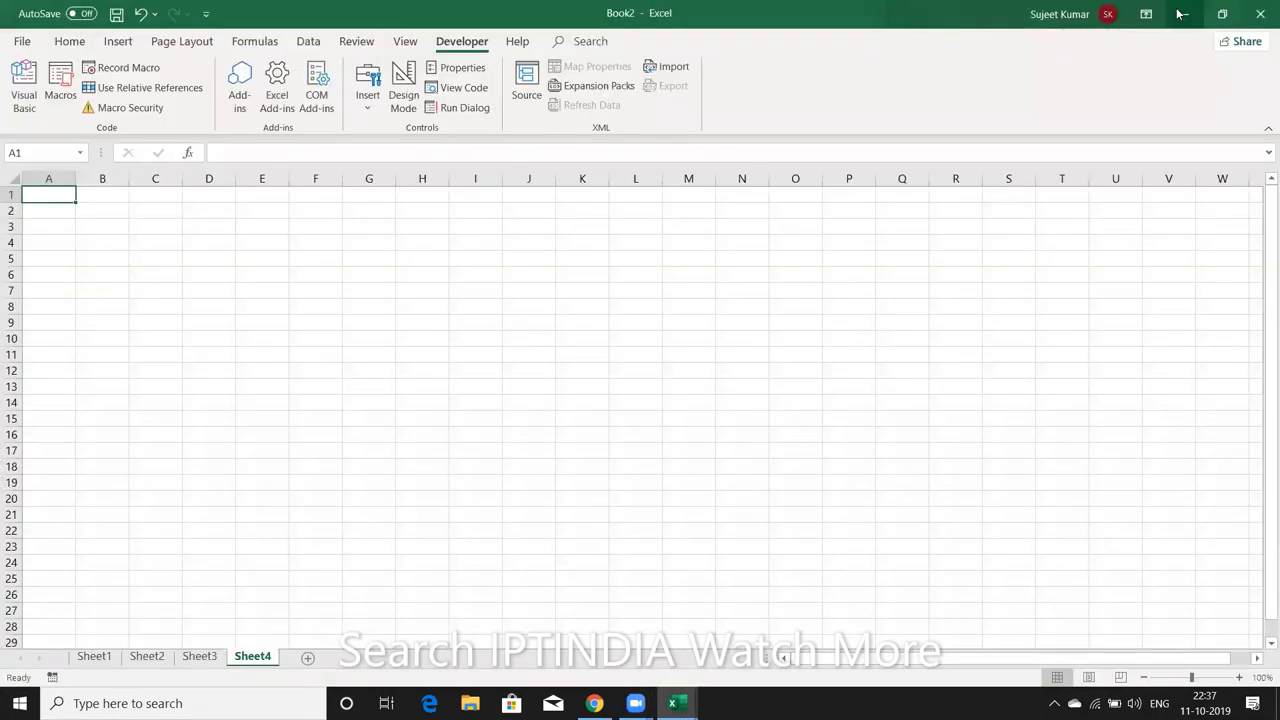
Reopen the Visual Basic editor, view Sheet2's code, and bring up Module2's code window
{"action": "left_click", "coordinate": [24, 88]}
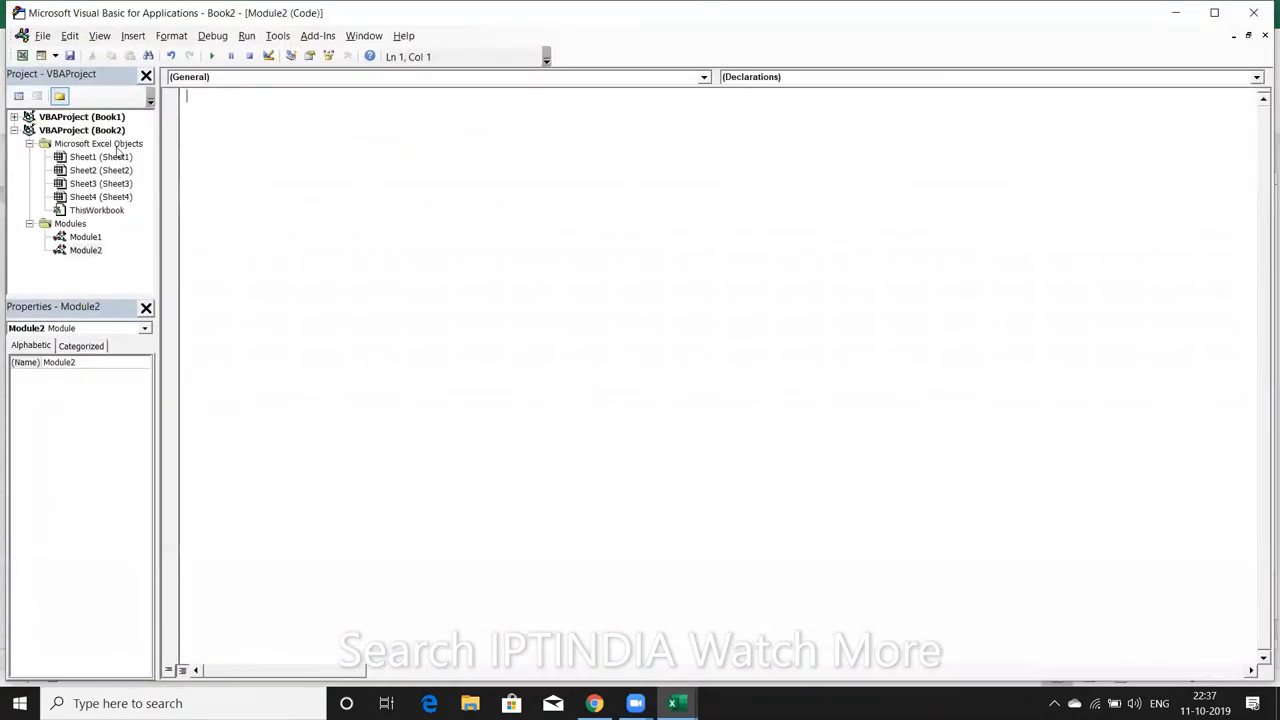
{"action": "double_click", "coordinate": [115, 158]}
{"action": "double_click", "coordinate": [114, 171]}
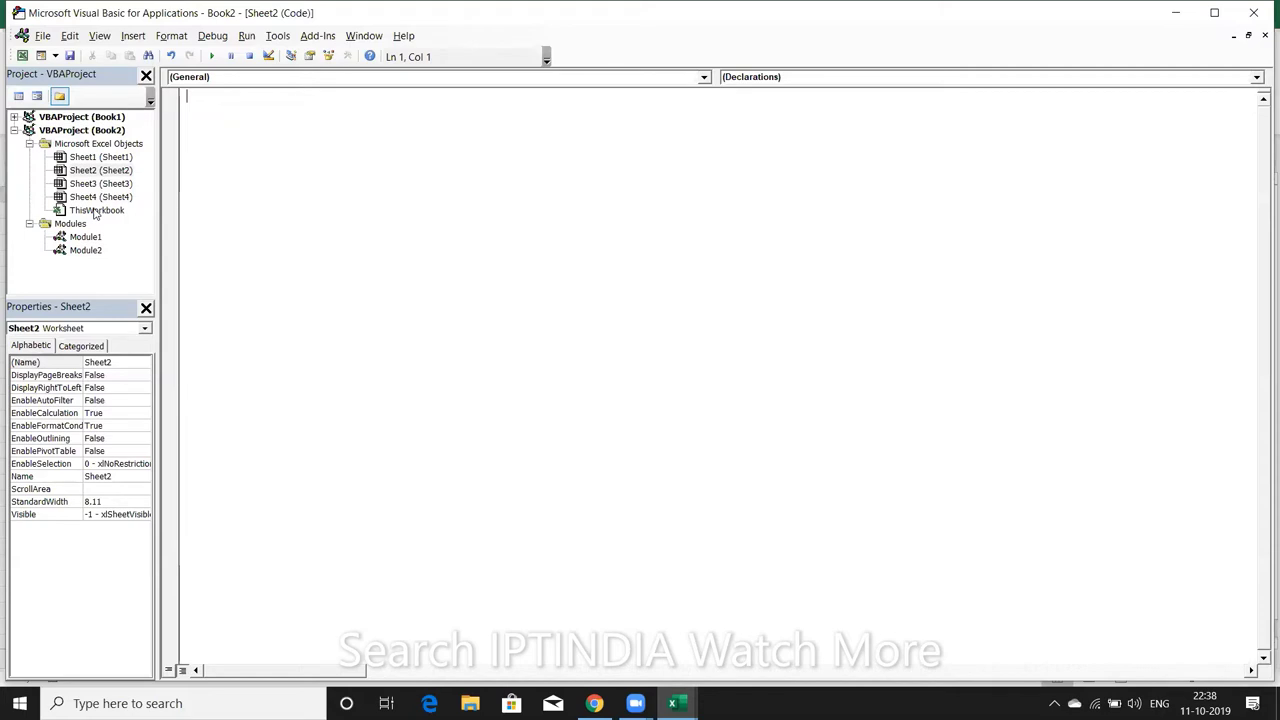
{"action": "left_click", "coordinate": [136, 38]}
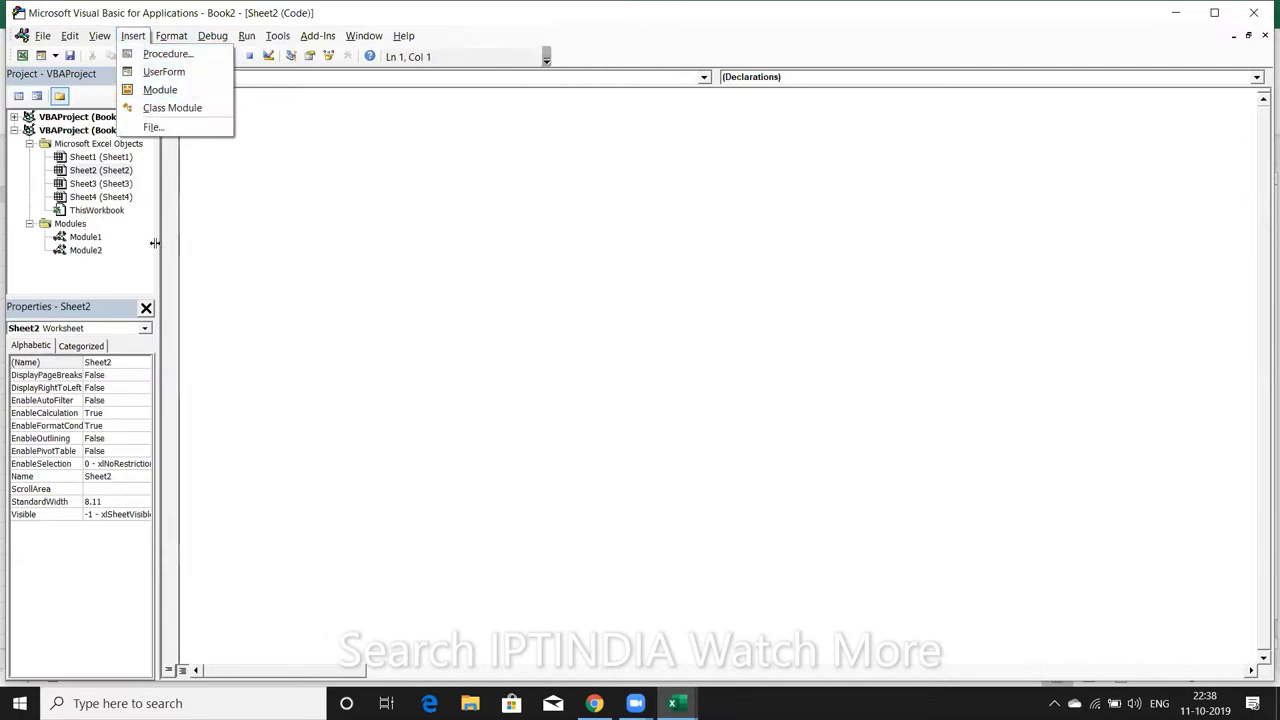
{"action": "double_click", "coordinate": [97, 254]}
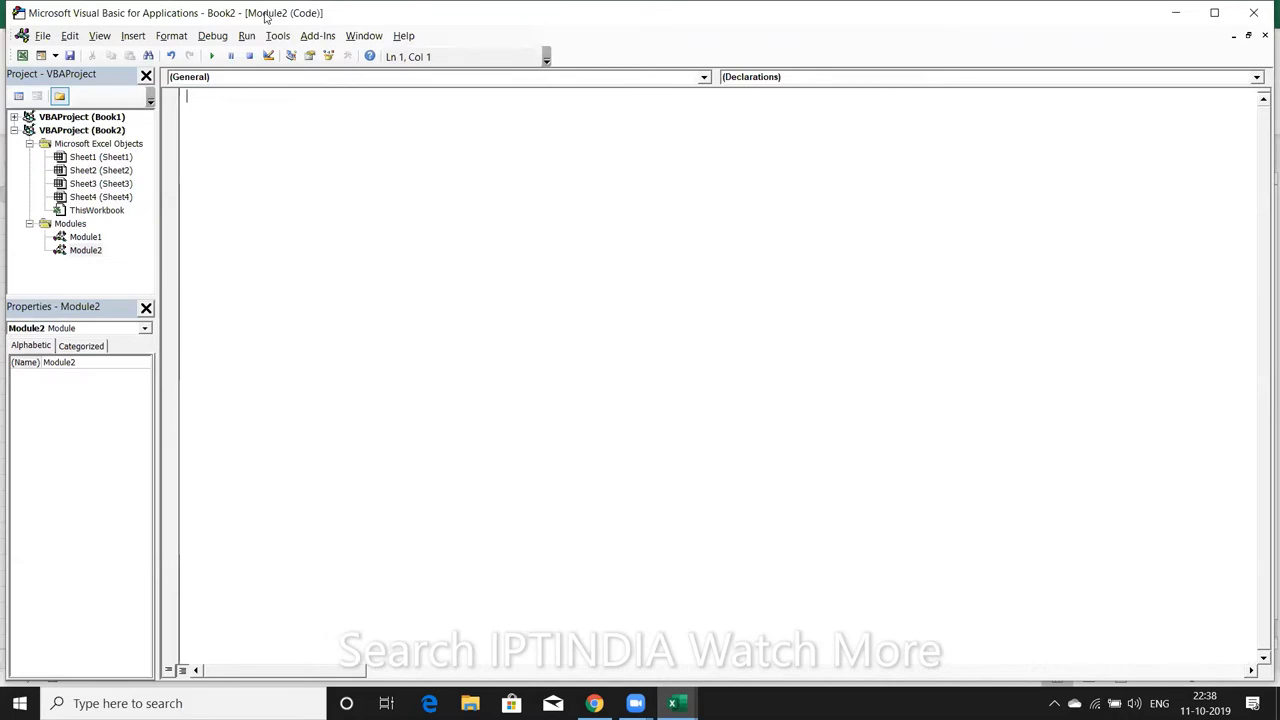
Toggle with Alt+F11, view the Module2 and Sheet1 code, then open Module1's code window
{"action": "key", "text": "alt+F11"}
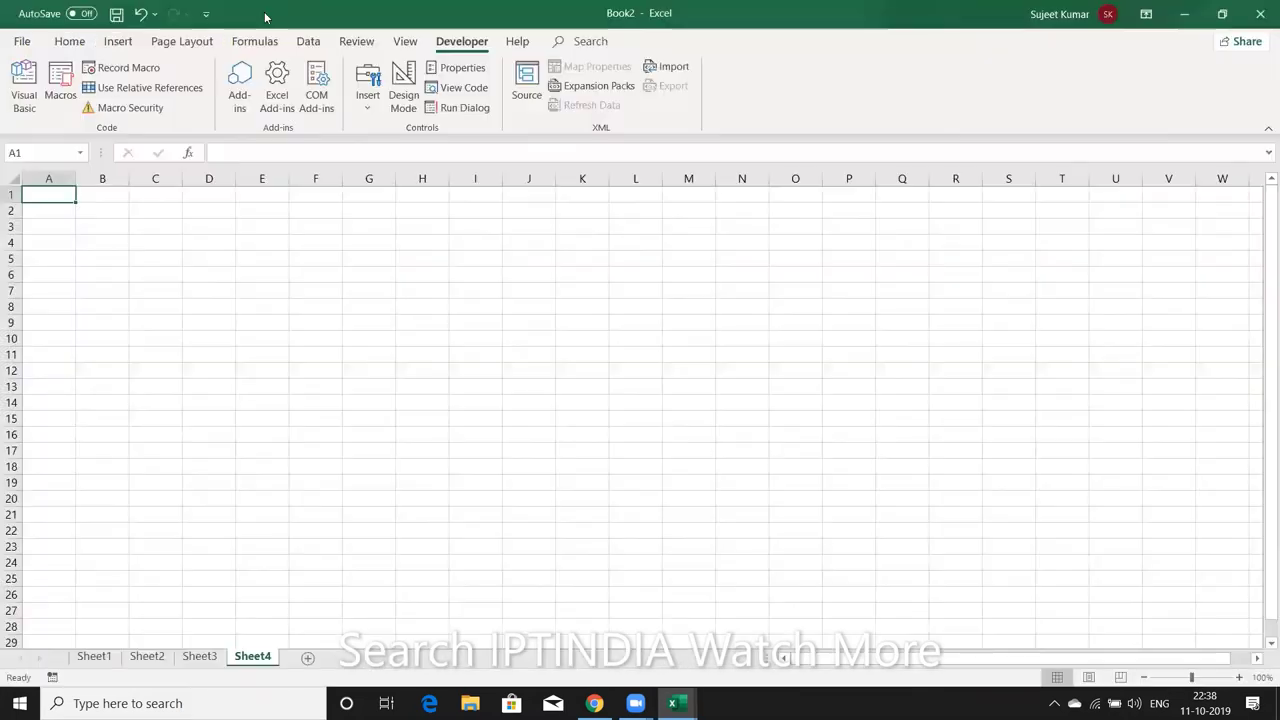
{"action": "key", "text": "alt+F11"}
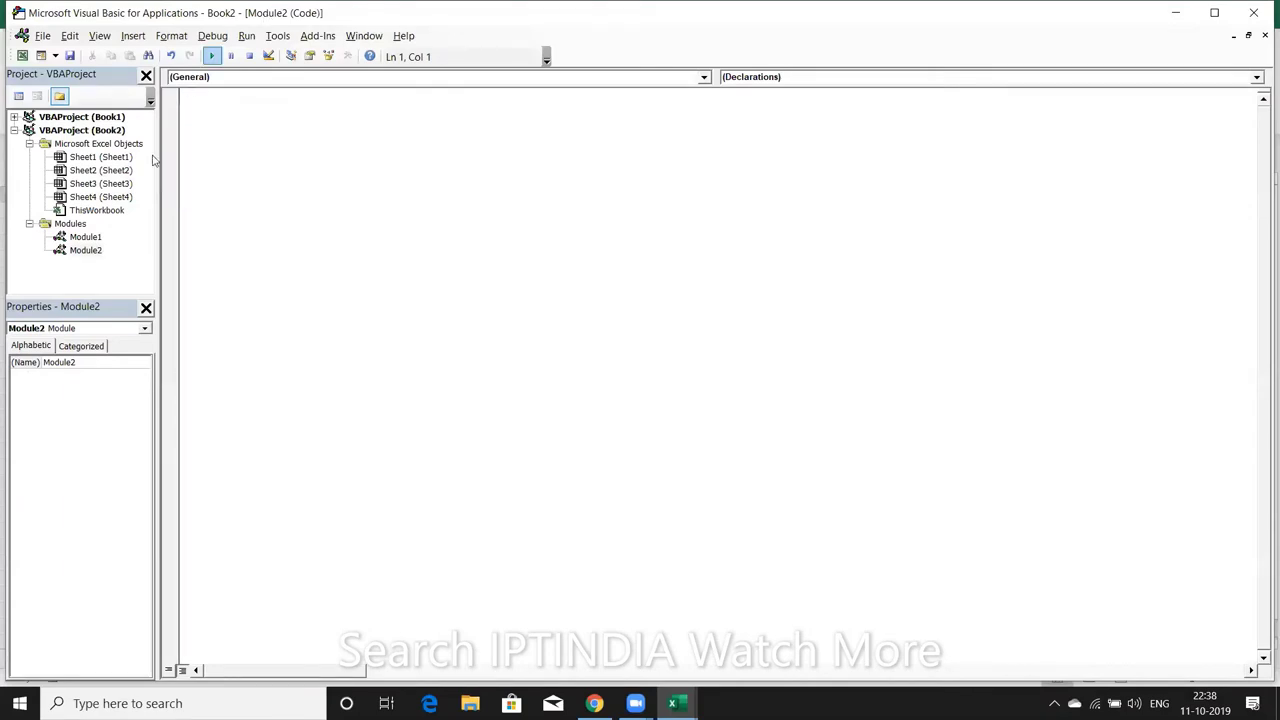
{"action": "left_click", "coordinate": [100, 252]}
{"action": "double_click", "coordinate": [101, 252]}
{"action": "double_click", "coordinate": [108, 157]}
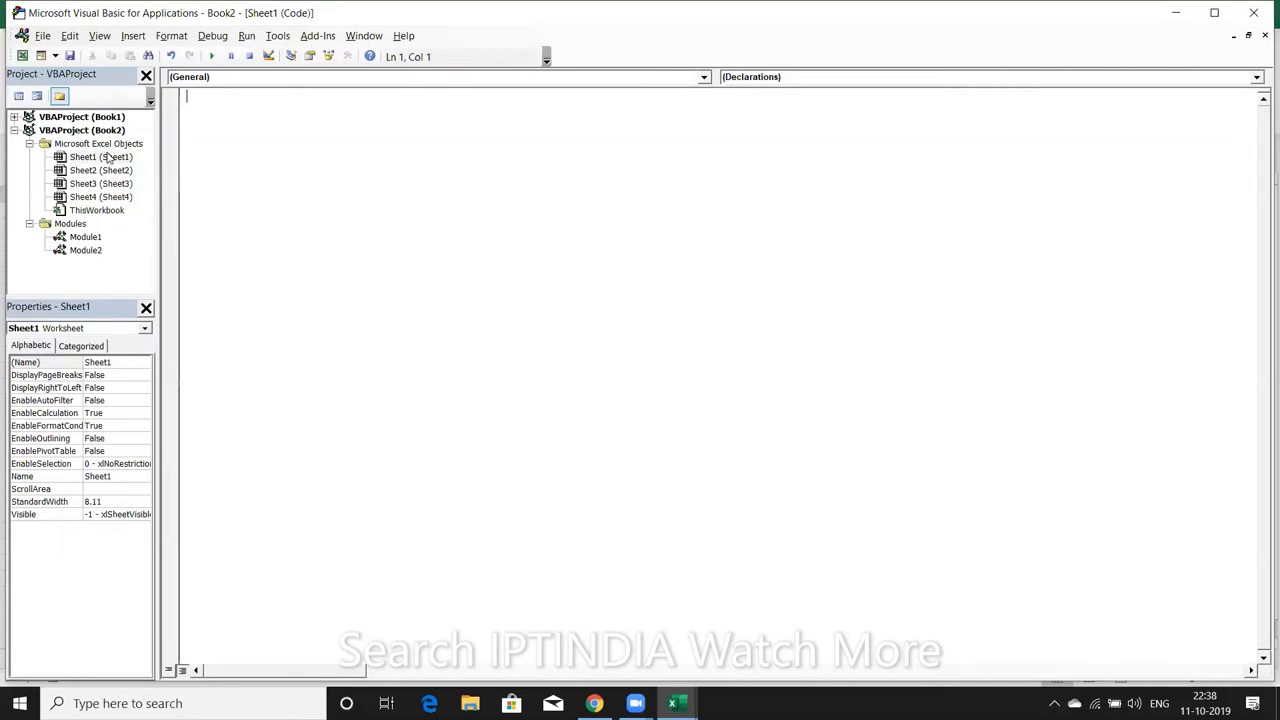
{"action": "double_click", "coordinate": [95, 240]}
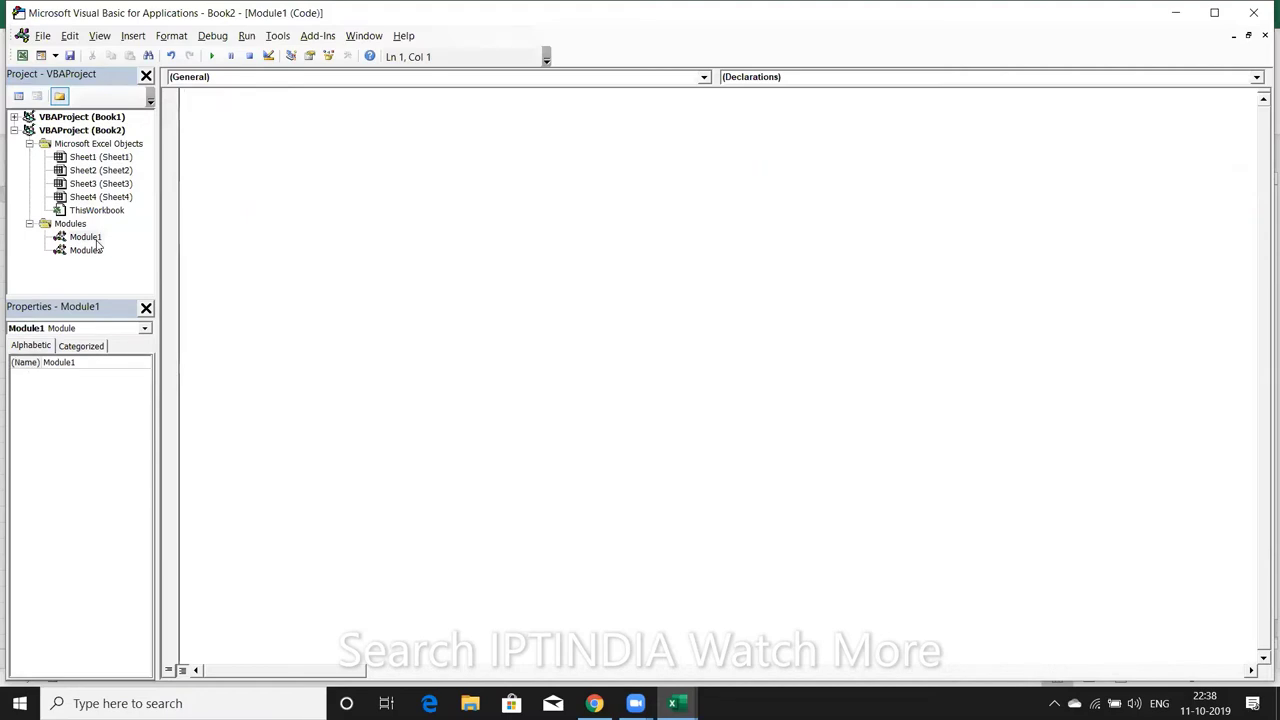
{"action": "left_click", "coordinate": [119, 158]}
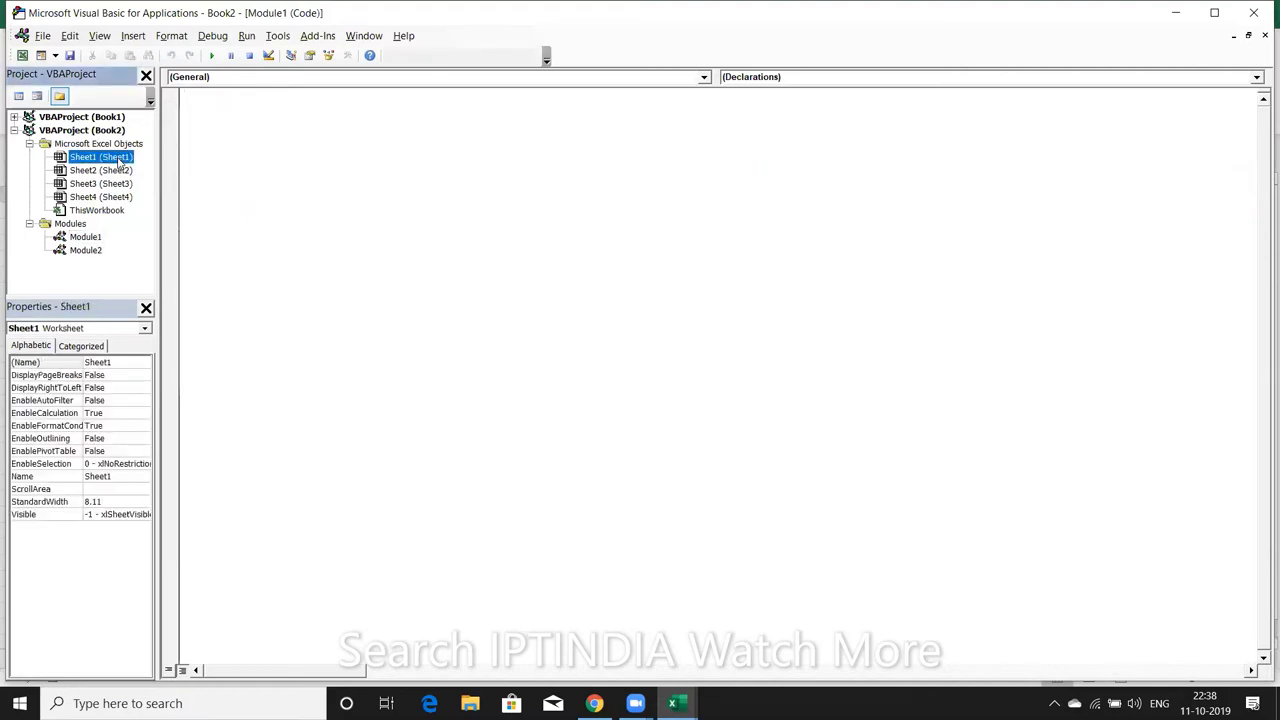
Create a Worksheet_SelectionChange procedure in Sheet1's code window
{"action": "double_click", "coordinate": [119, 158]}
{"action": "left_click", "coordinate": [210, 80]}
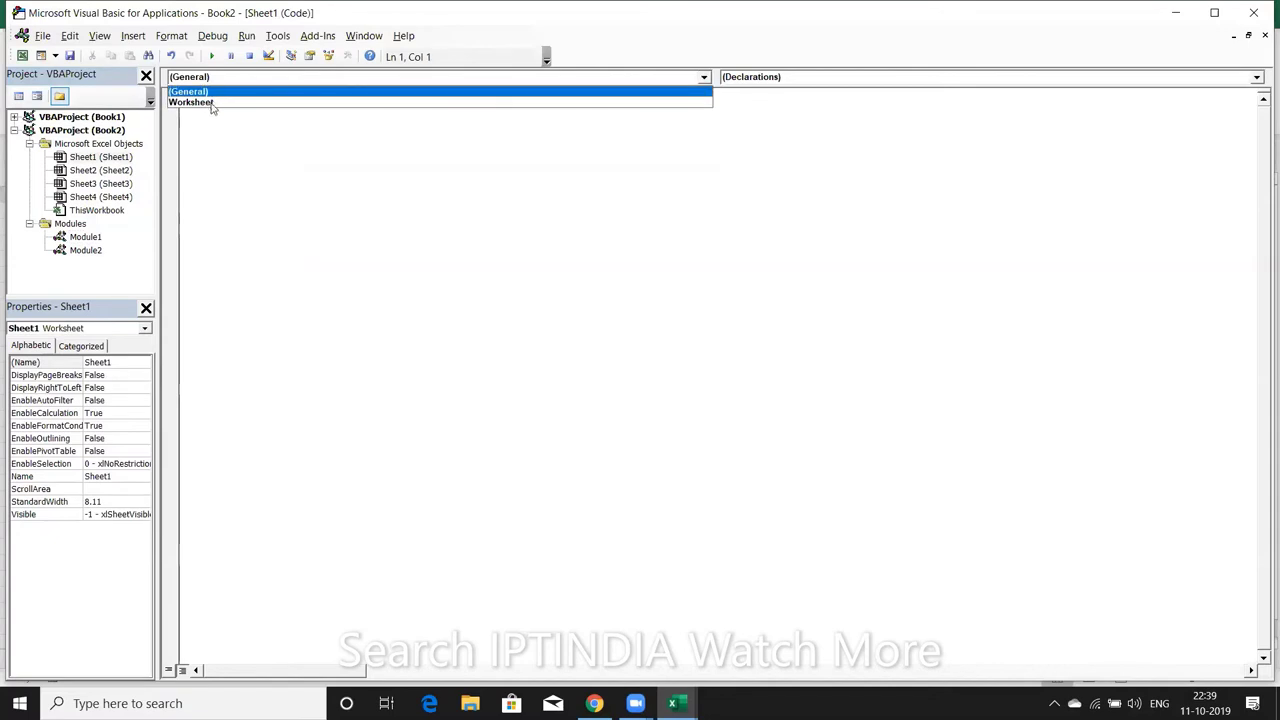
{"action": "left_click", "coordinate": [222, 96]}
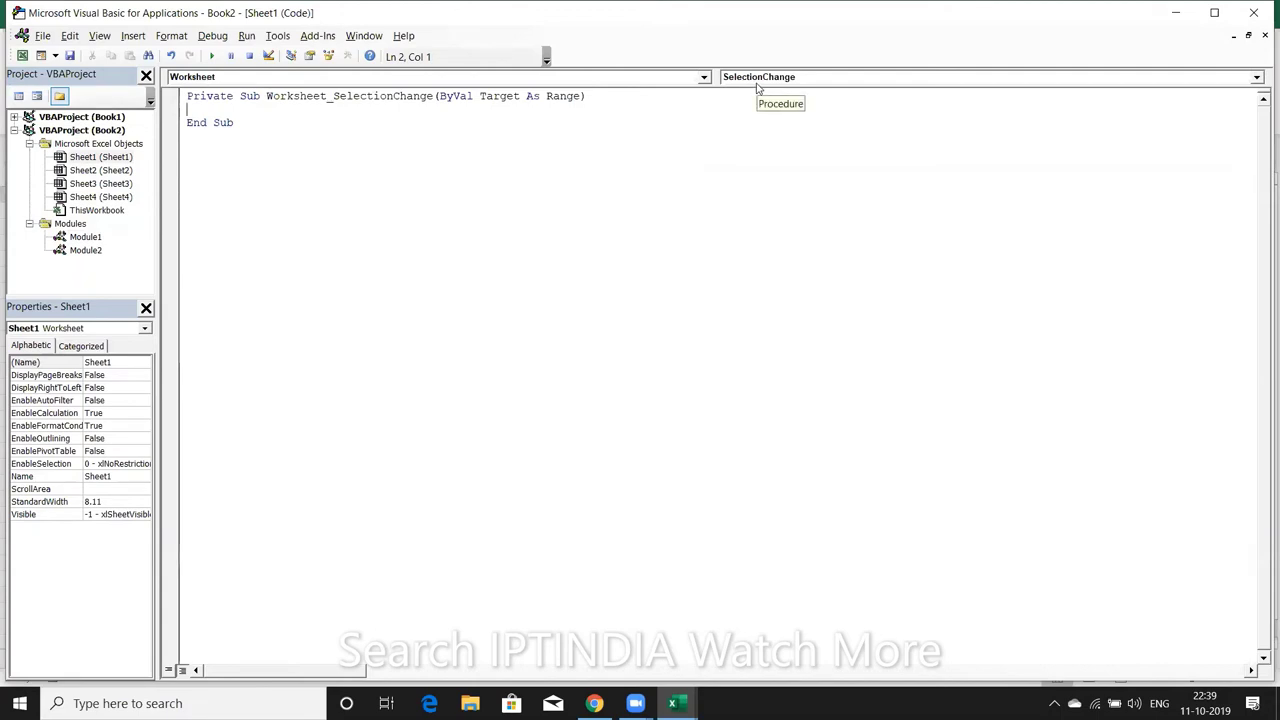
{"action": "key", "text": "Return"}
{"action": "key", "text": "Return"}
{"action": "key", "text": "Up"}
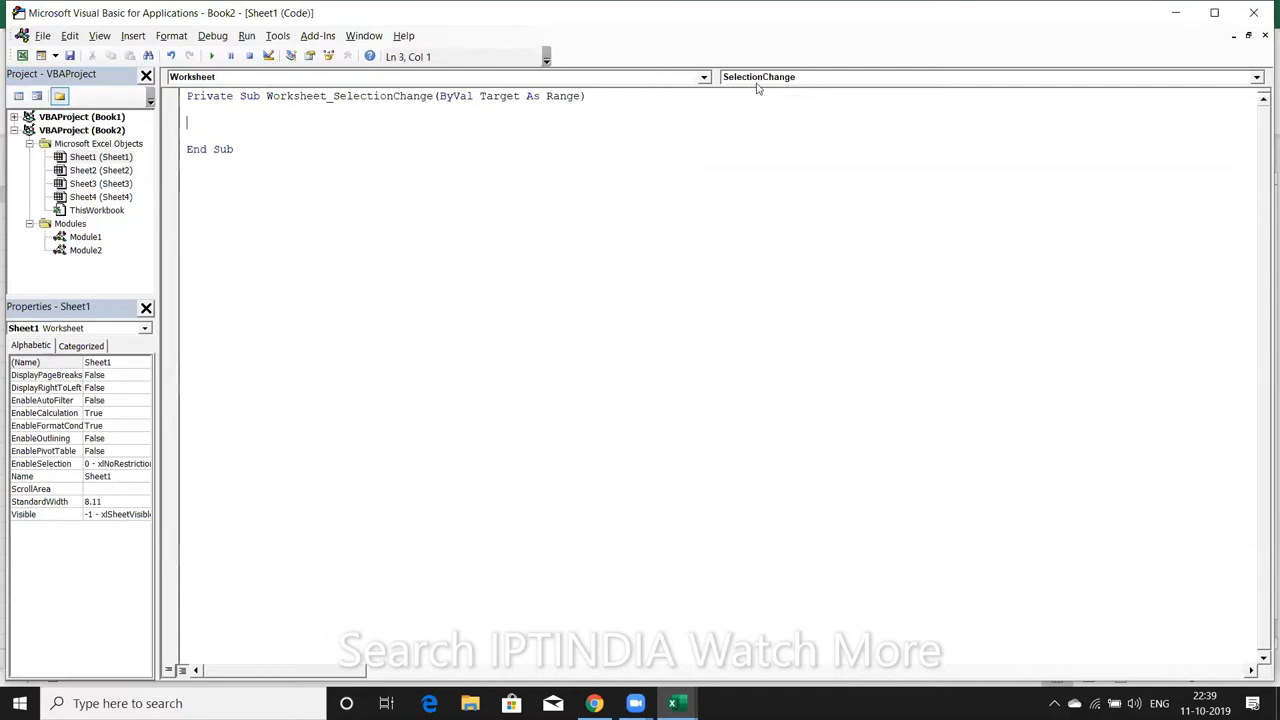
Write ActiveCell.Interior.Color = vbRed inside the SelectionChange procedure
{"action": "type", "text": "active"}
{"action": "type", "text": "cell."}
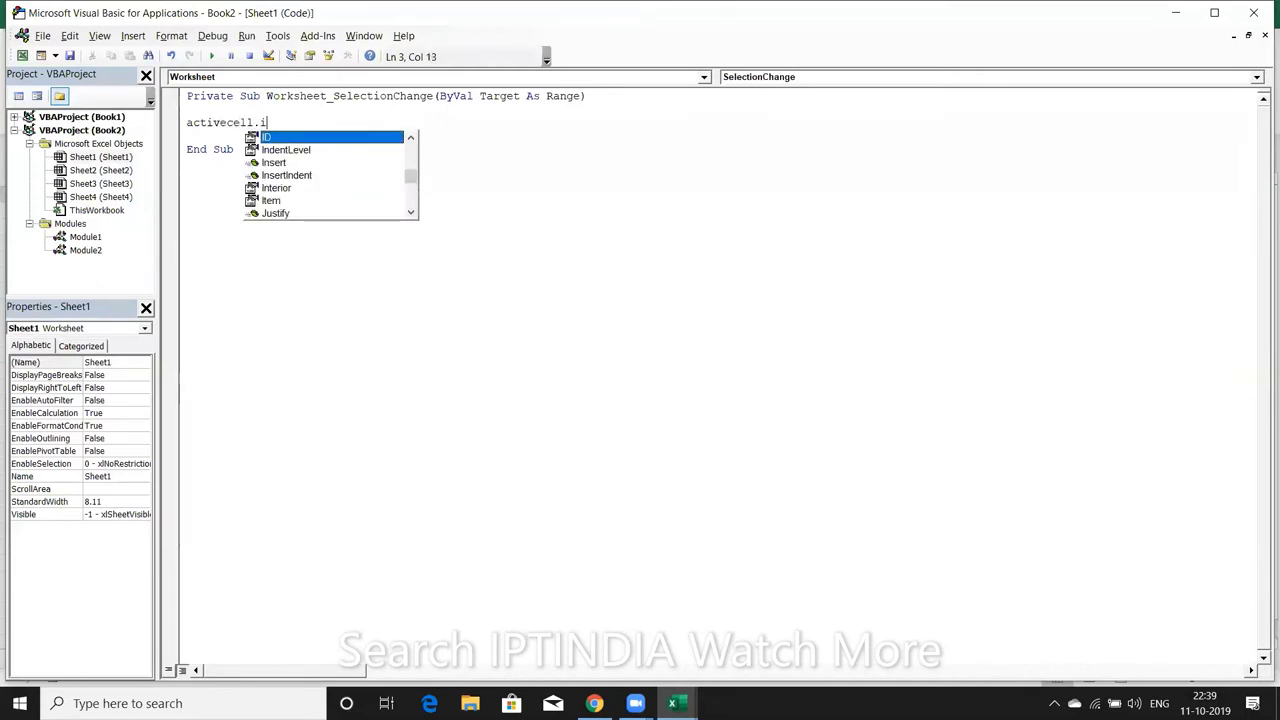
{"action": "type", "text": "in"}
{"action": "key", "text": "Down"}
{"action": "key", "text": "Down"}
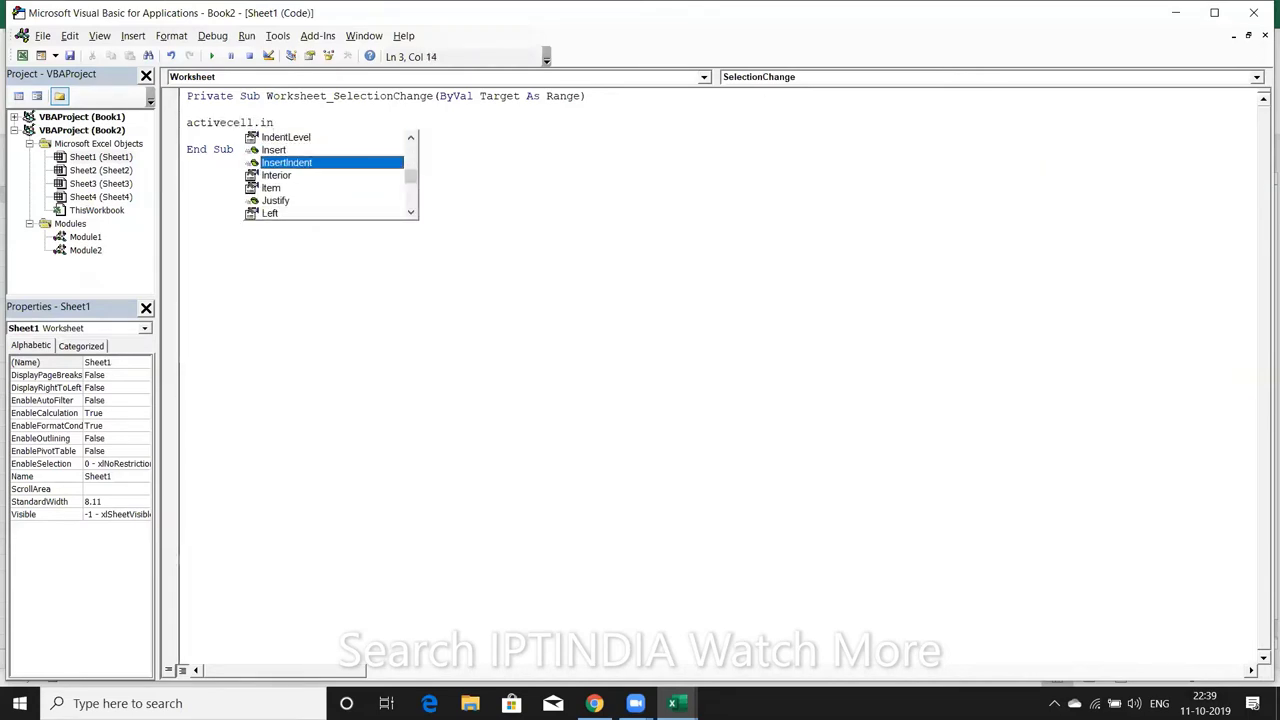
{"action": "key", "text": "Down"}
{"action": "key", "text": "Tab"}
{"action": "type", "text": "."}
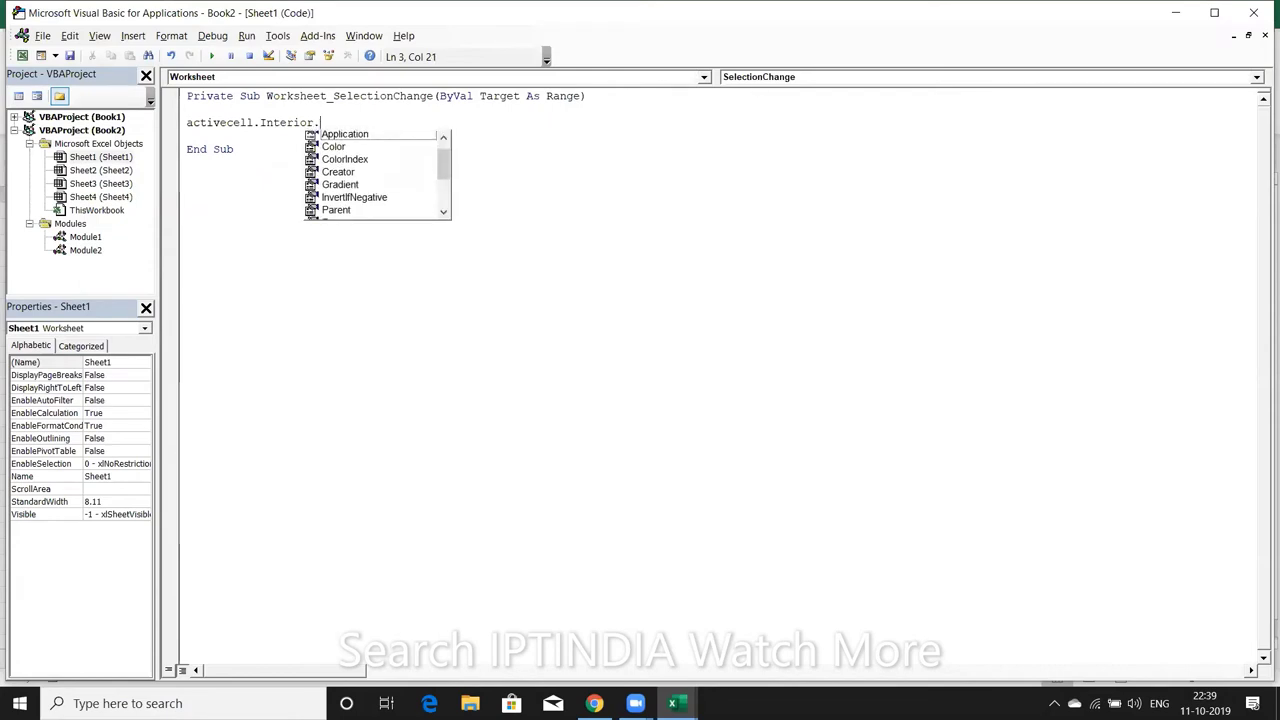
{"action": "type", "text": "co"}
{"action": "key", "text": "Tab"}
{"action": "type", "text": "=v"}
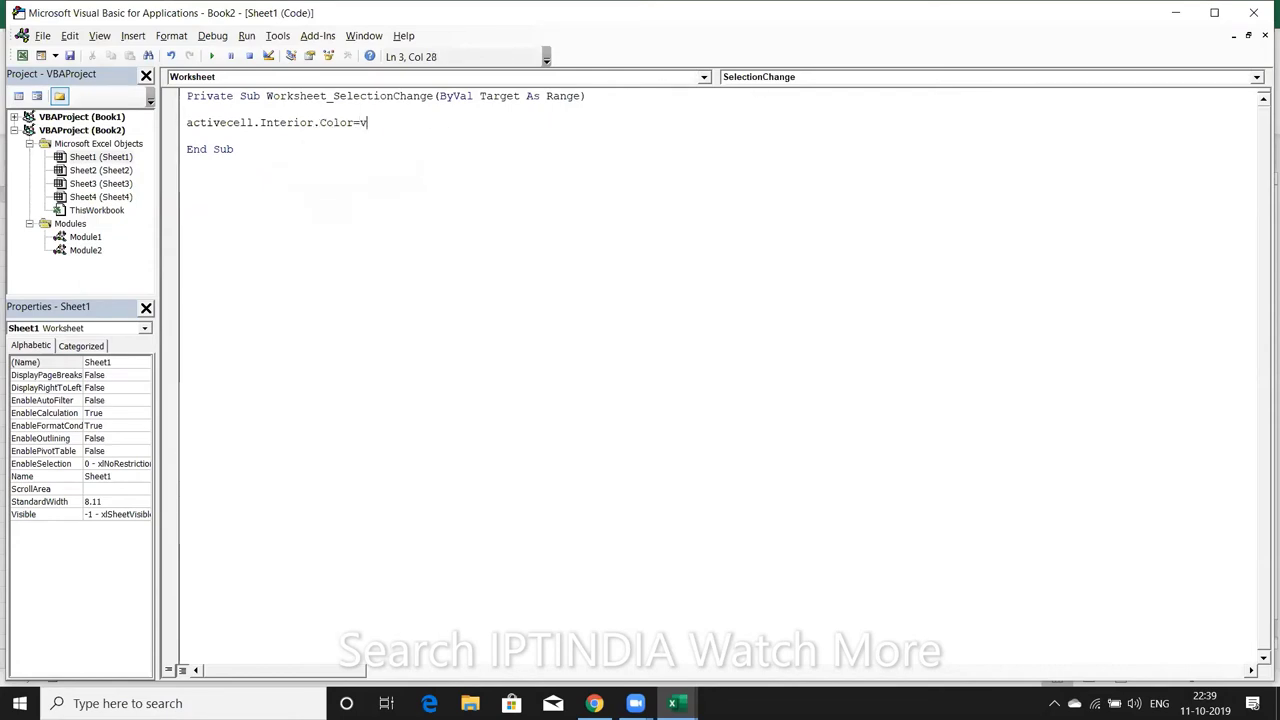
{"action": "type", "text": "bred"}
{"action": "key", "text": "Return"}
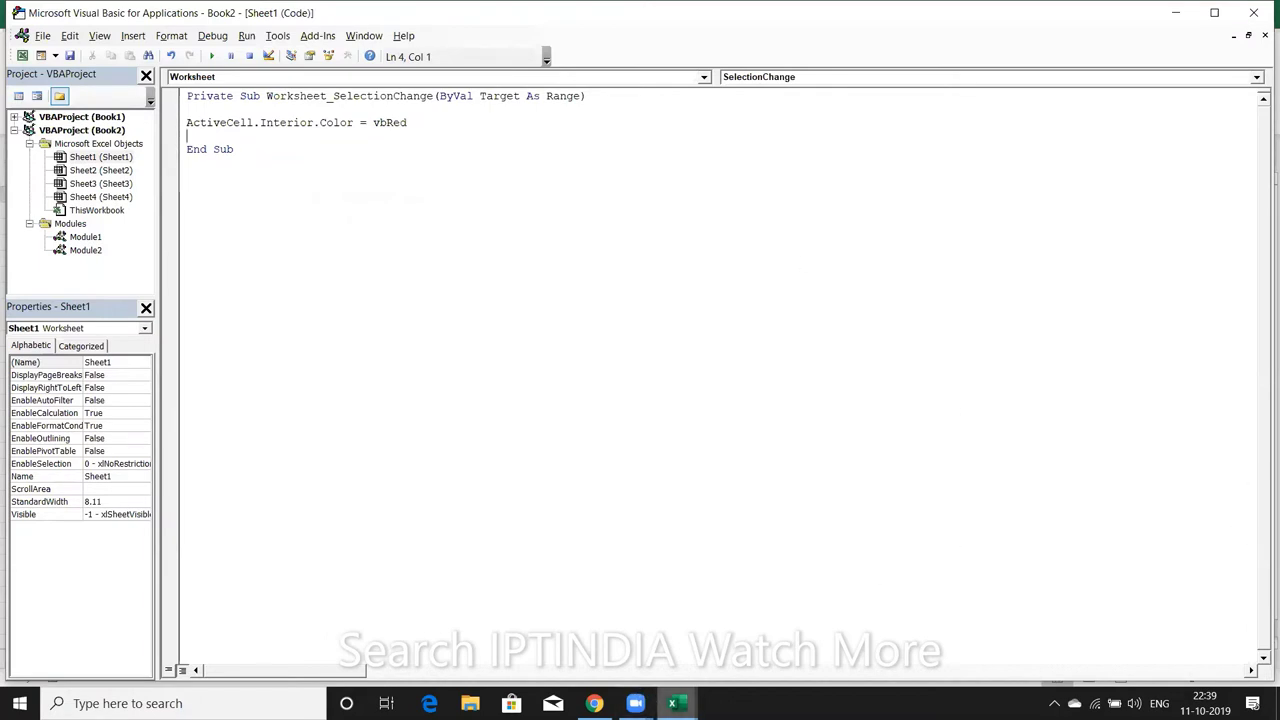
{"action": "left_click", "coordinate": [524, 633]}
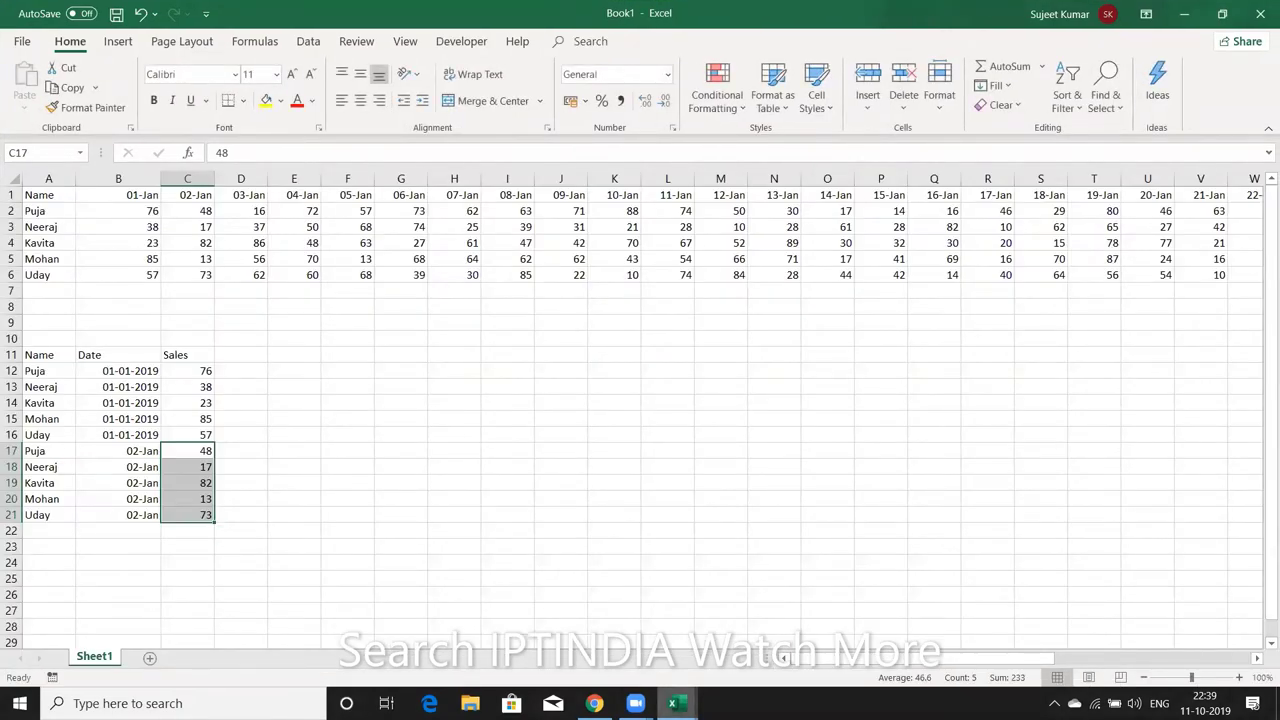
On Book2's Sheet1, select C17, C9, C6 and H21 to confirm each turns red
{"action": "mouse_move", "coordinate": [673, 703]}
{"action": "left_click", "coordinate": [668, 662]}
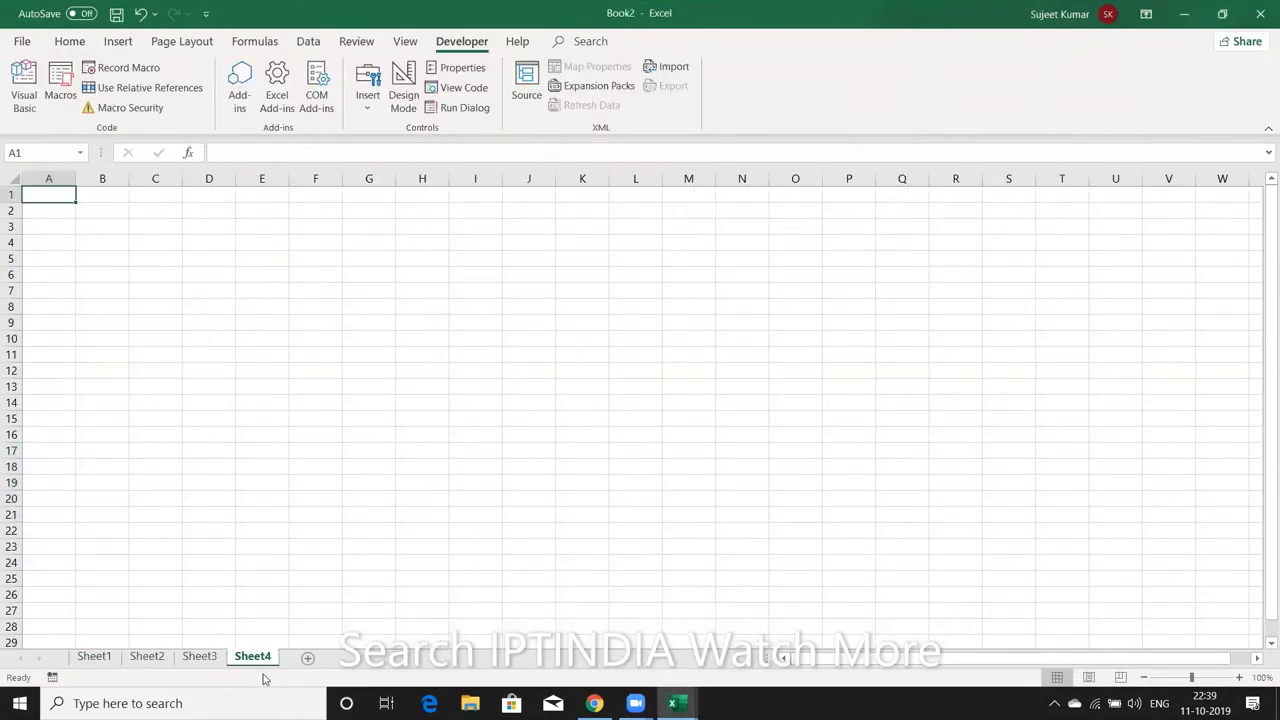
{"action": "left_click", "coordinate": [94, 657]}
{"action": "left_click", "coordinate": [139, 447]}
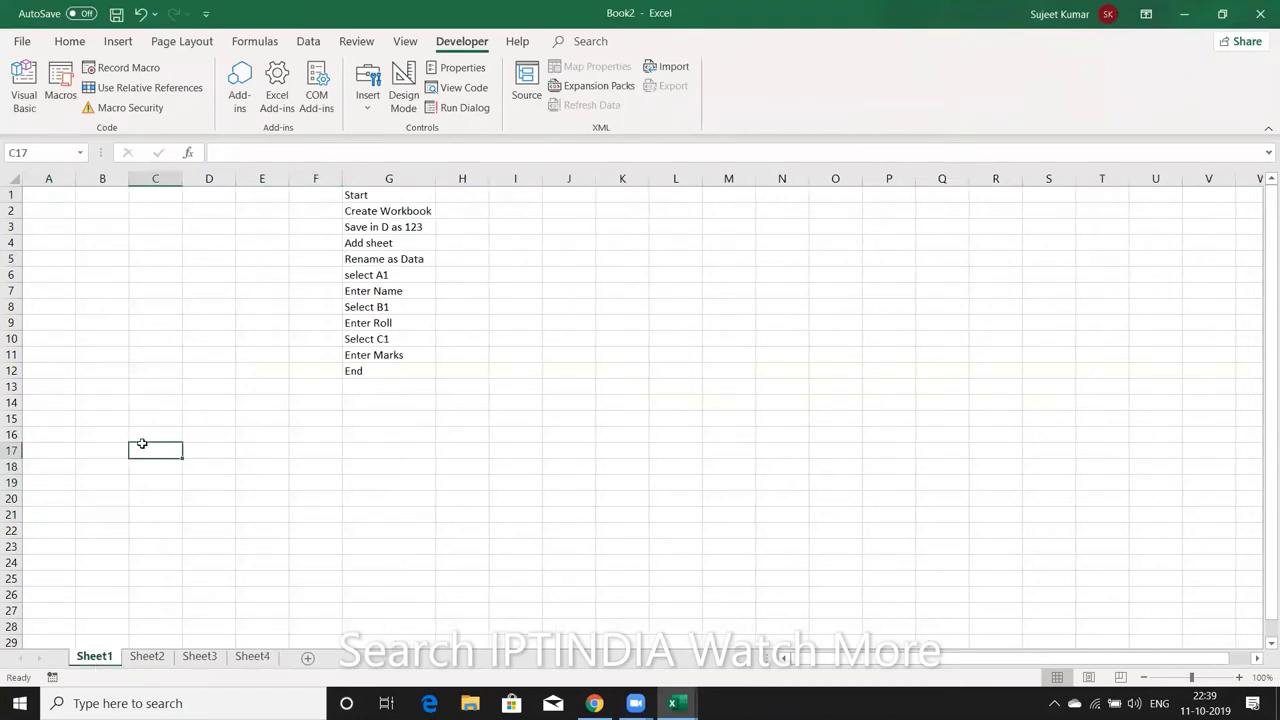
{"action": "key", "text": "ctrl+shift+r"}
{"action": "left_click", "coordinate": [160, 323]}
{"action": "key", "text": "ctrl+shift+r"}
{"action": "left_click", "coordinate": [166, 279]}
{"action": "key", "text": "ctrl+shift+r"}
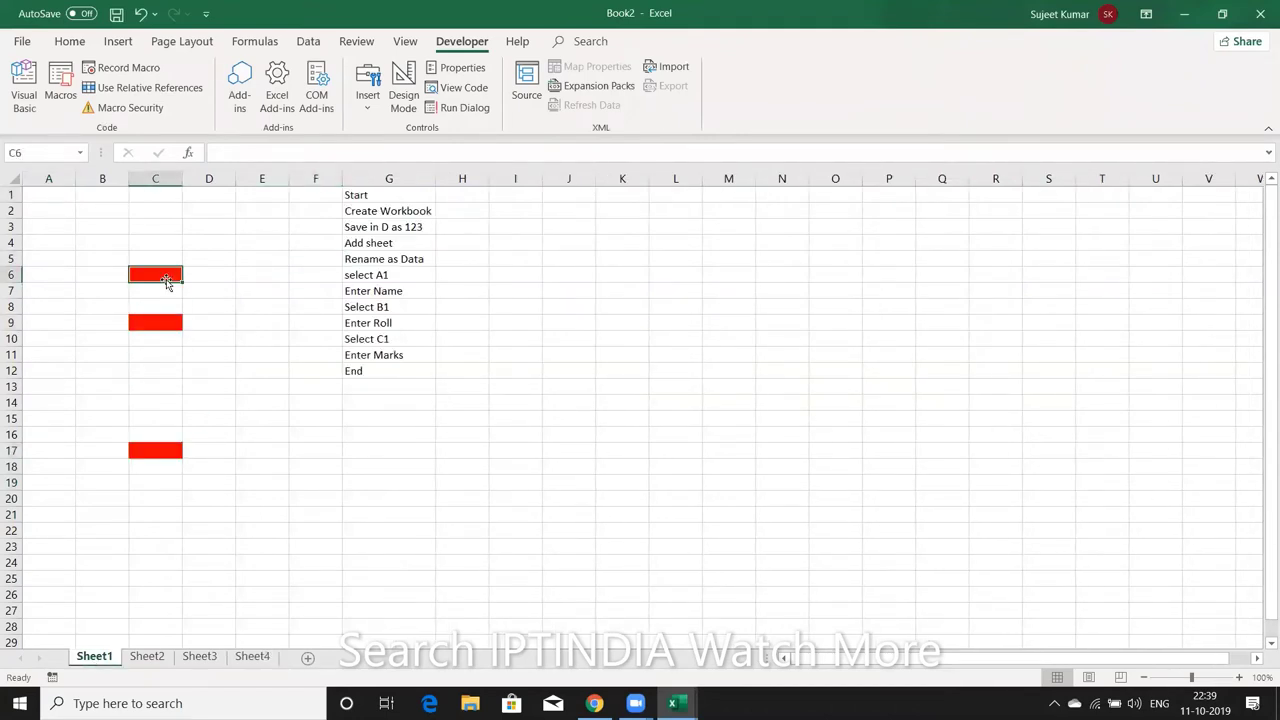
{"action": "left_click", "coordinate": [450, 513]}
{"action": "key", "text": "ctrl+shift+r"}
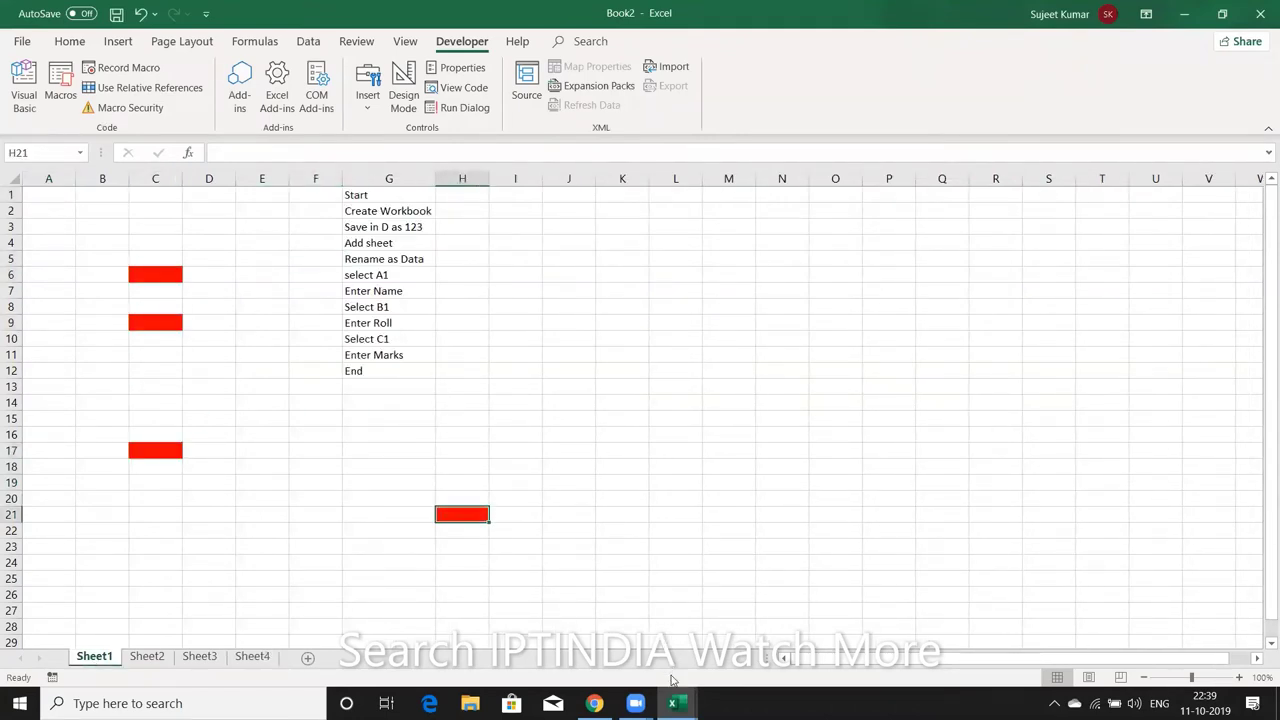
{"action": "mouse_move", "coordinate": [673, 703]}
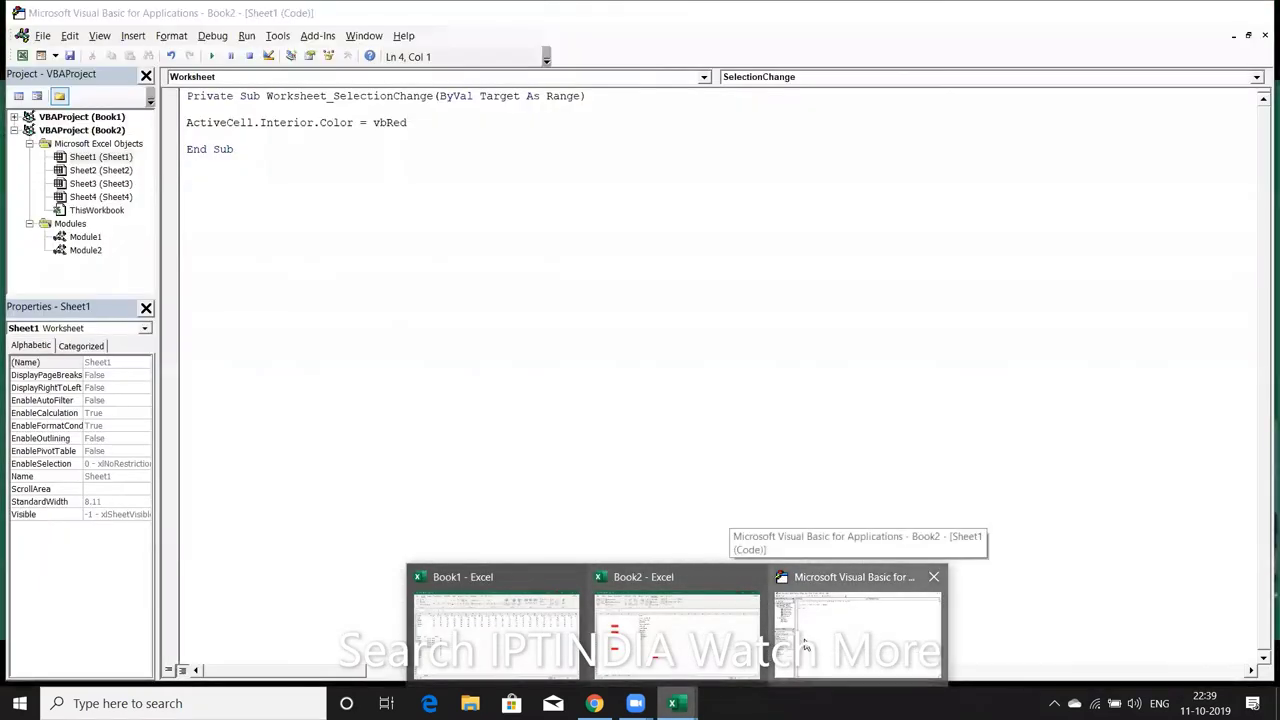
{"action": "left_click", "coordinate": [805, 645]}
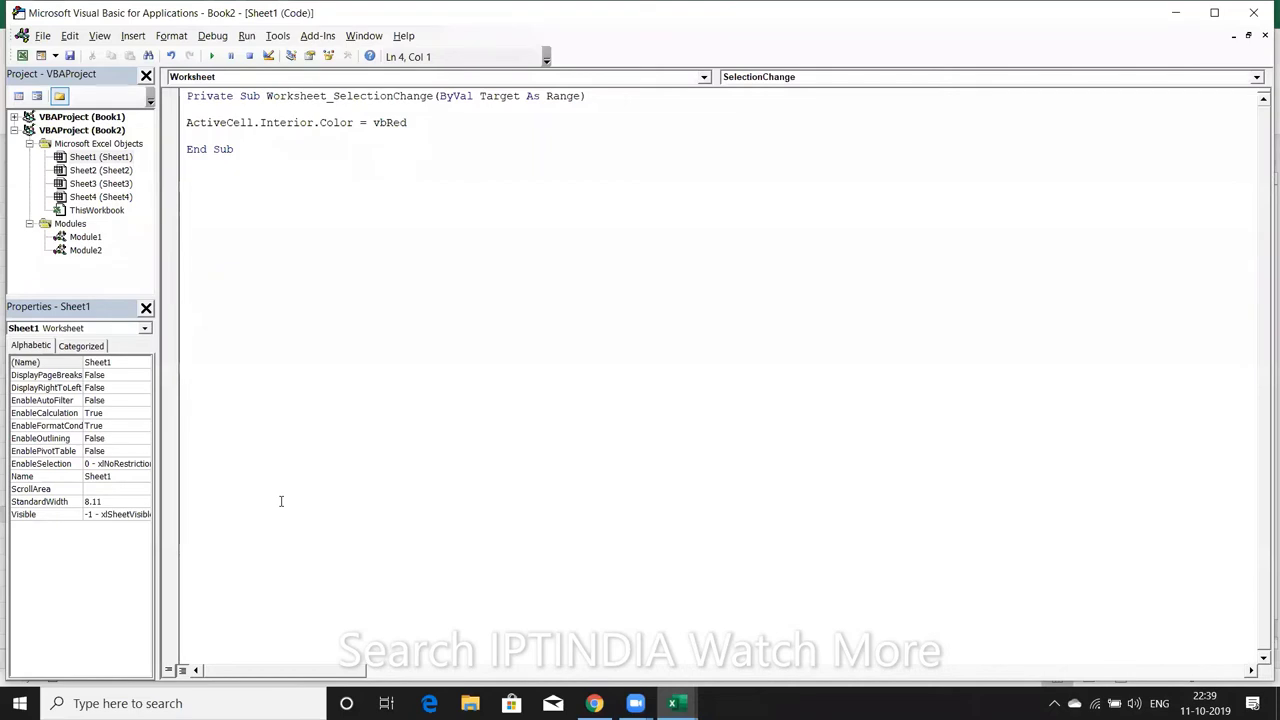
Open the empty Module1 code window from the Book2 project in Project Explorer
{"action": "left_click", "coordinate": [271, 180]}
{"action": "left_click", "coordinate": [106, 172]}
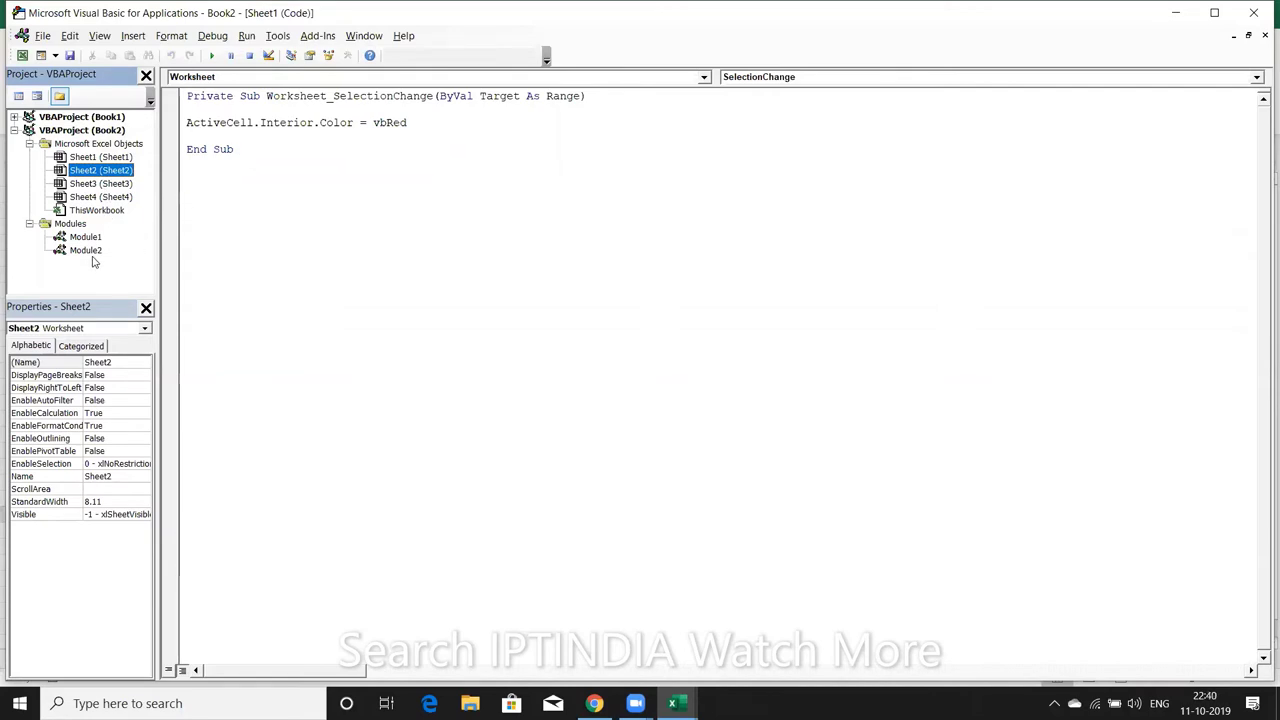
{"action": "left_click", "coordinate": [93, 238]}
{"action": "double_click", "coordinate": [93, 238]}
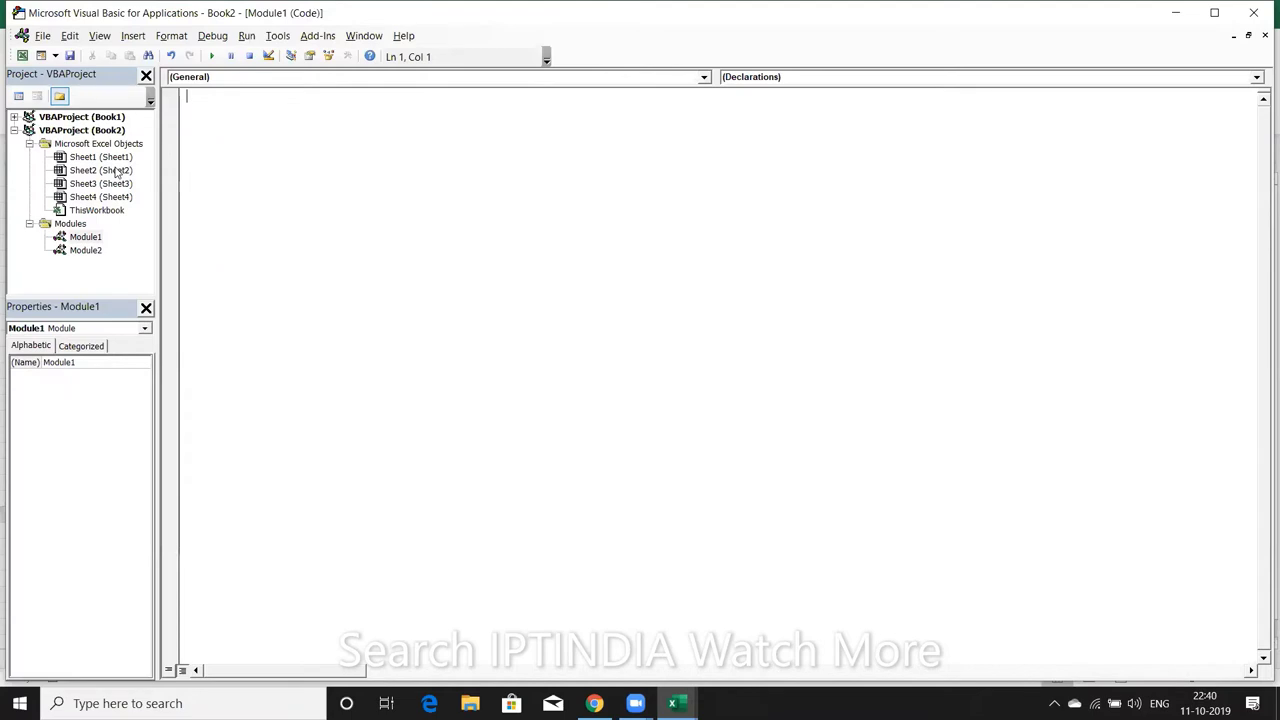
Declare Public Sub rr() in Module1 and add blank lines inside the procedure
{"action": "type", "text": "pu"}
{"action": "type", "text": "bli"}
{"action": "type", "text": "c sub "}
{"action": "type", "text": "rr"}
{"action": "type", "text": "()"}
{"action": "key", "text": "Return"}
{"action": "key", "text": "Return"}
{"action": "key", "text": "Return"}
{"action": "key", "text": "Return"}
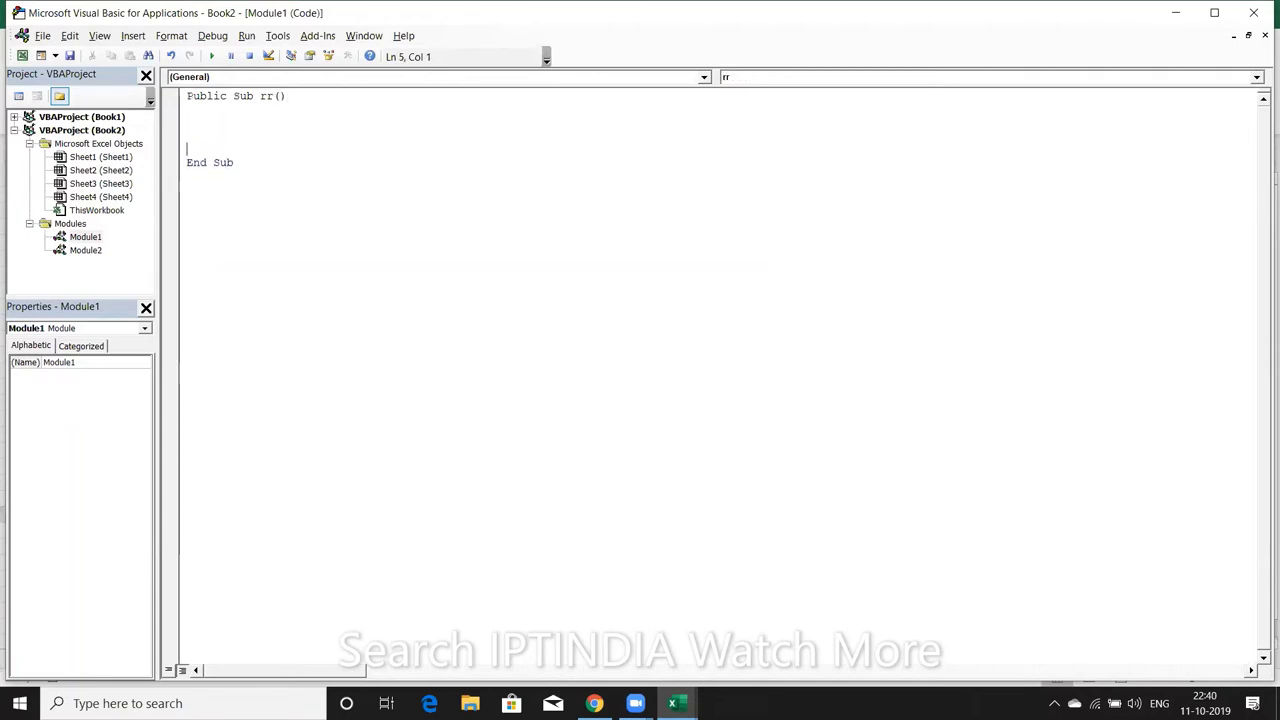
{"action": "key", "text": "Return"}
{"action": "key", "text": "Up"}
{"action": "key", "text": "Up"}
{"action": "key", "text": "Up"}
{"action": "key", "text": "Up"}
{"action": "key", "text": "shift+Down"}
{"action": "key", "text": "shift+Down"}
{"action": "key", "text": "shift+Down"}
{"action": "key", "text": "shift+Down"}
{"action": "key", "text": "shift+Down"}
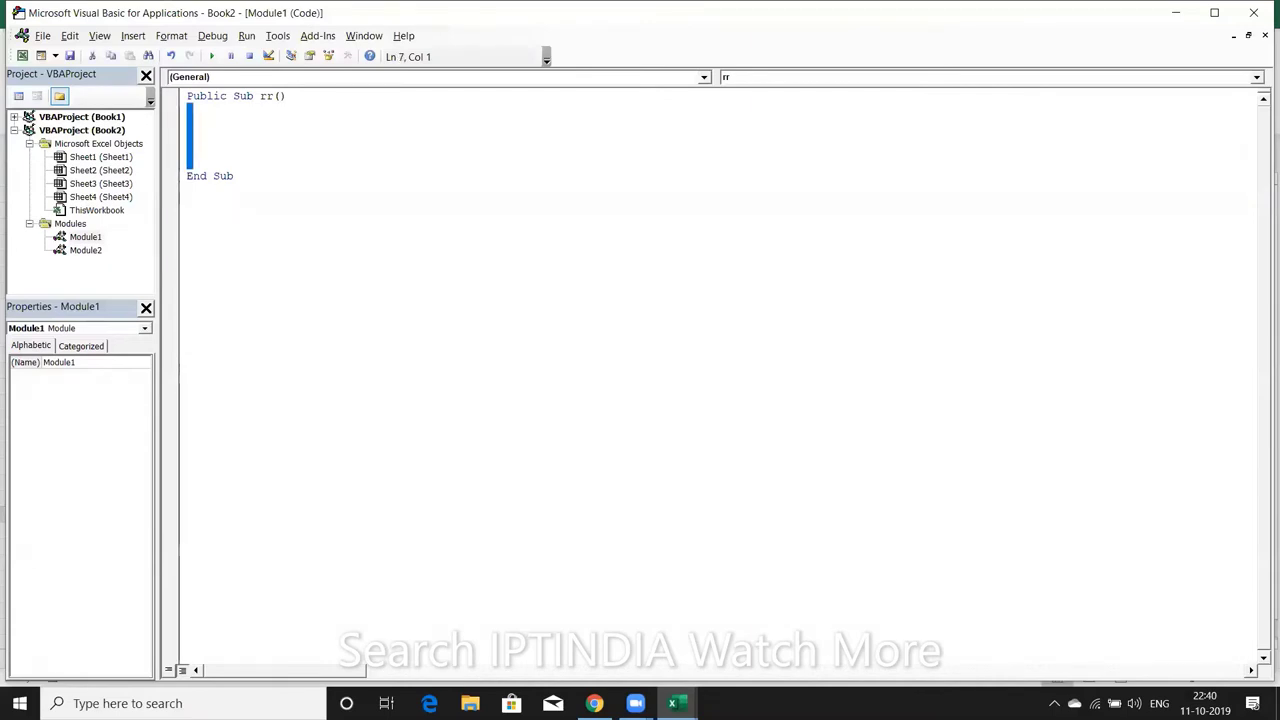
{"action": "left_click", "coordinate": [673, 703]}
{"action": "mouse_move", "coordinate": [675, 703]}
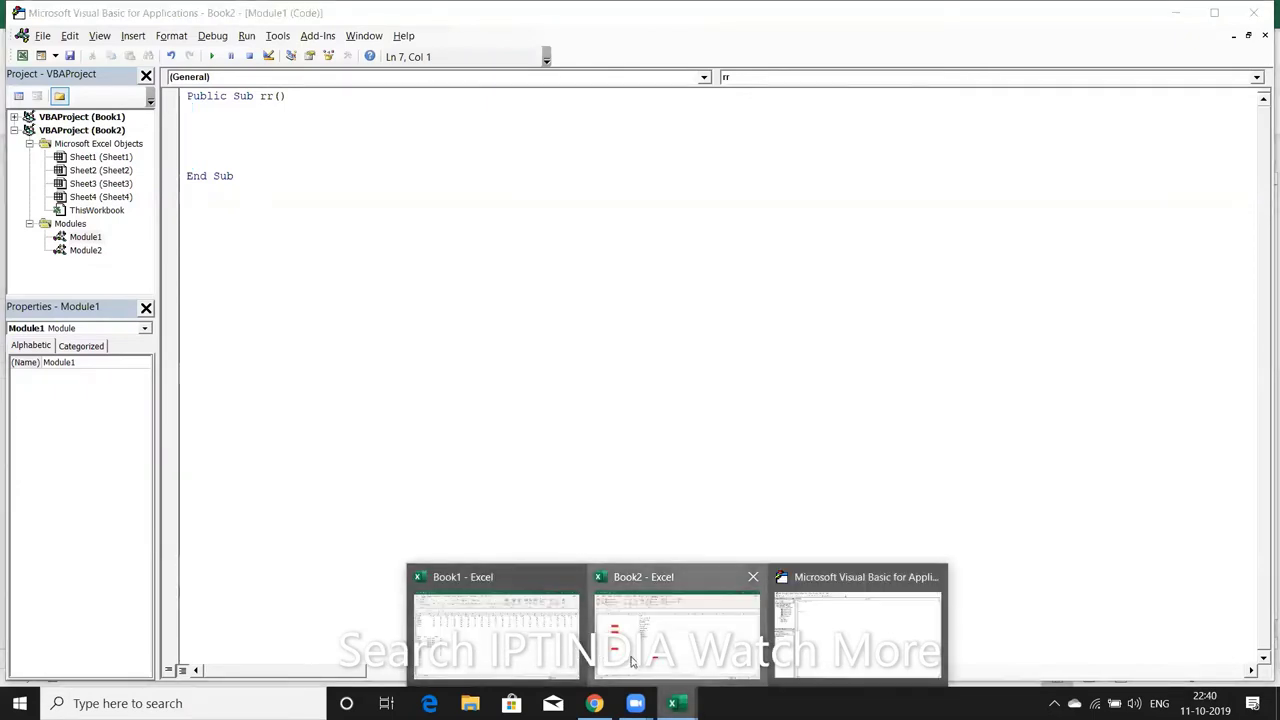
Run the rr macro from the Macros list, then select E11 and E13 so they turn red
{"action": "left_click", "coordinate": [670, 620]}
{"action": "left_click", "coordinate": [60, 88]}
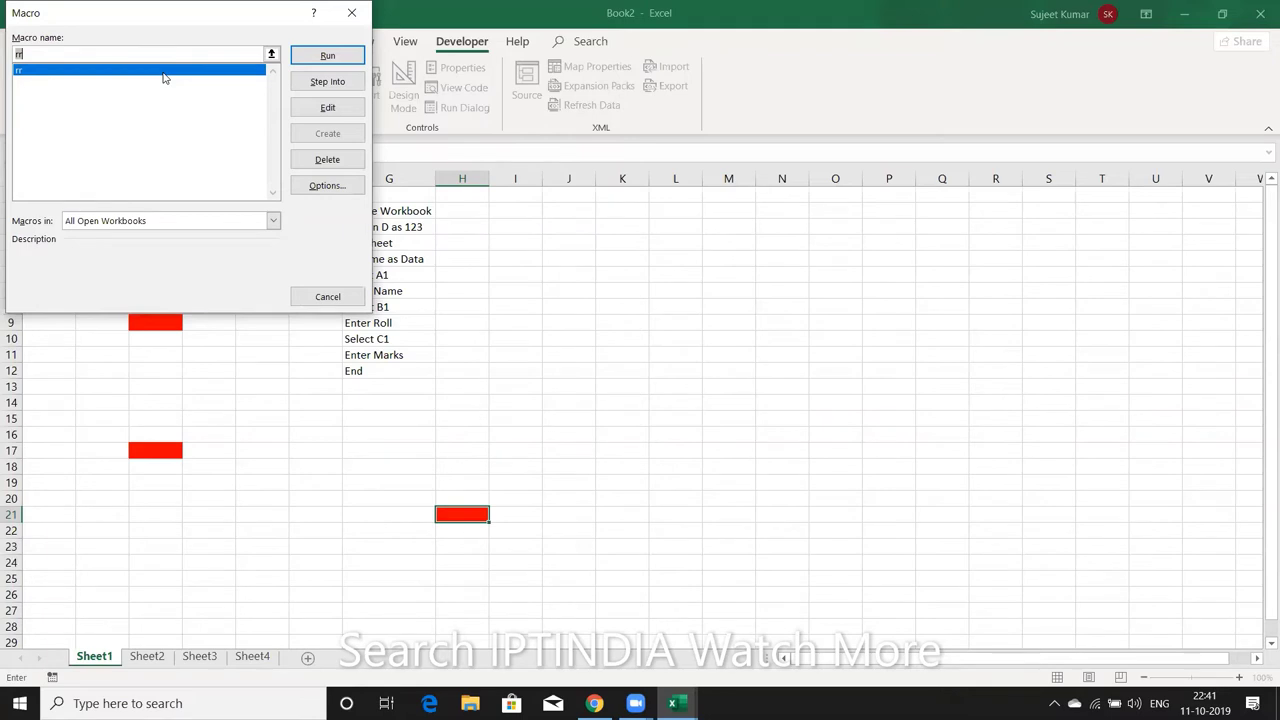
{"action": "double_click", "coordinate": [165, 77]}
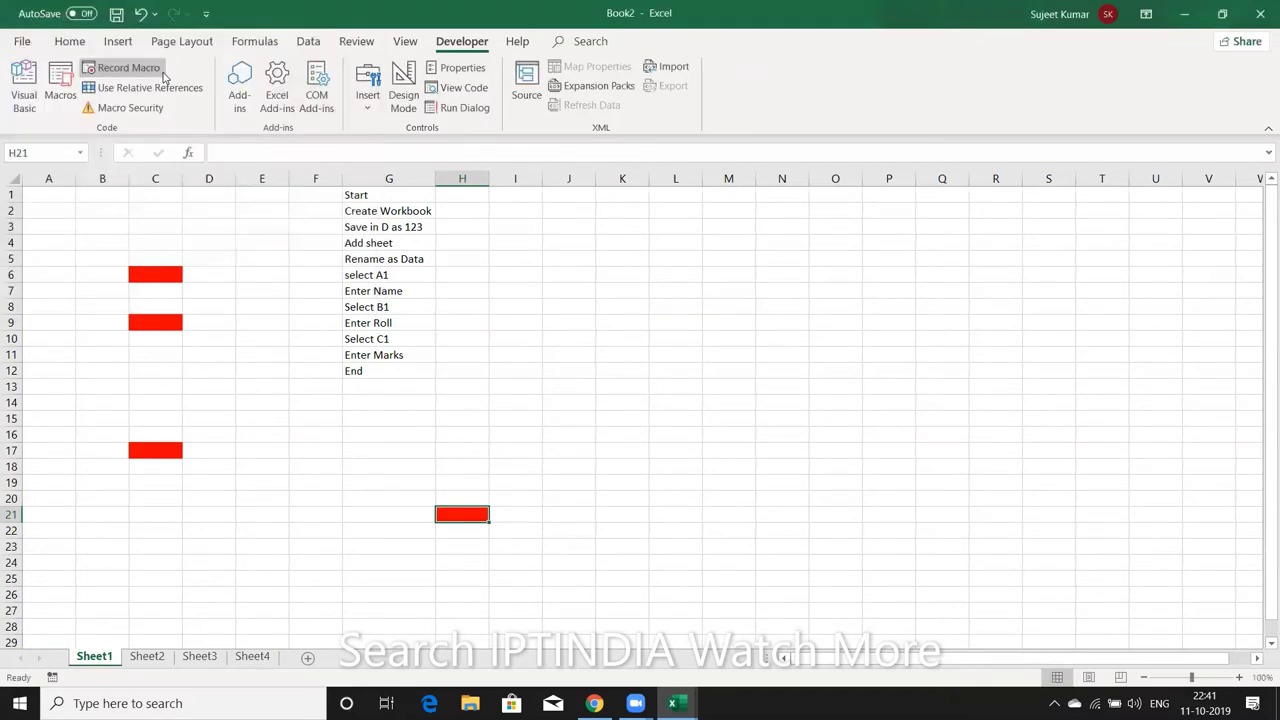
{"action": "left_click", "coordinate": [240, 352]}
{"action": "key", "text": "ctrl+shift+r"}
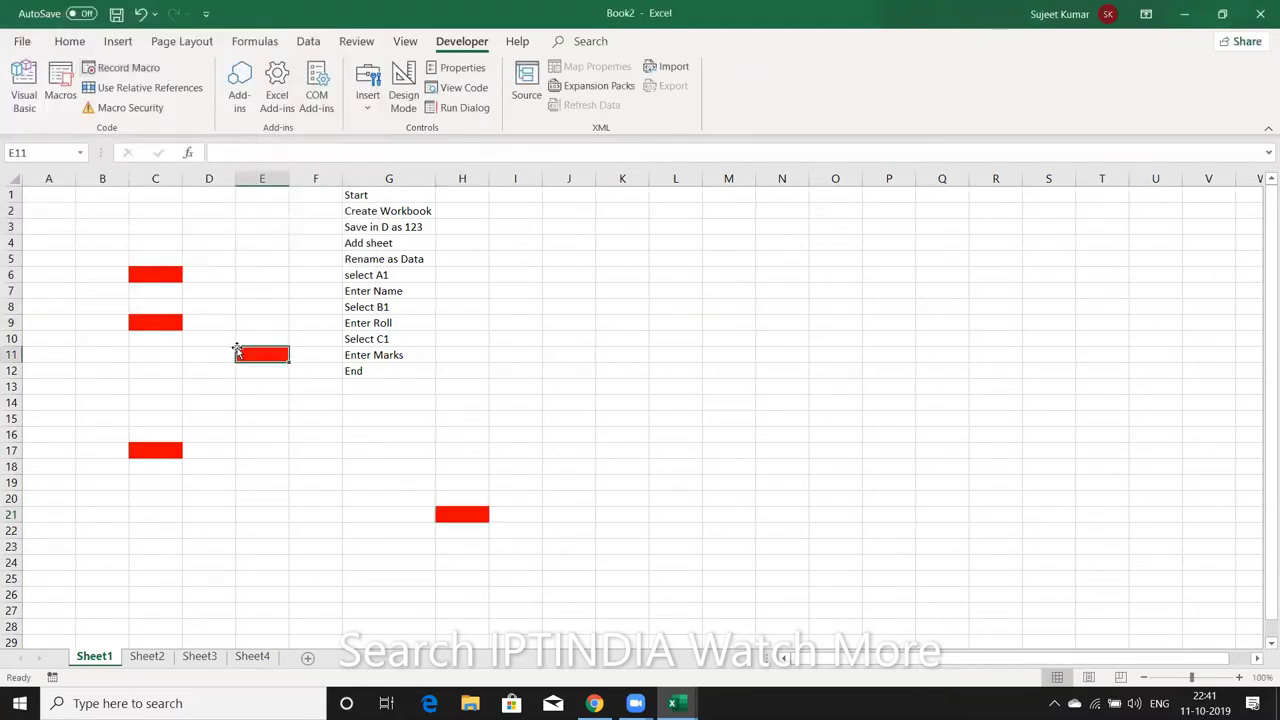
{"action": "left_click", "coordinate": [284, 384]}
{"action": "key", "text": "ctrl+shift+r"}
{"action": "key", "text": "alt+F11"}
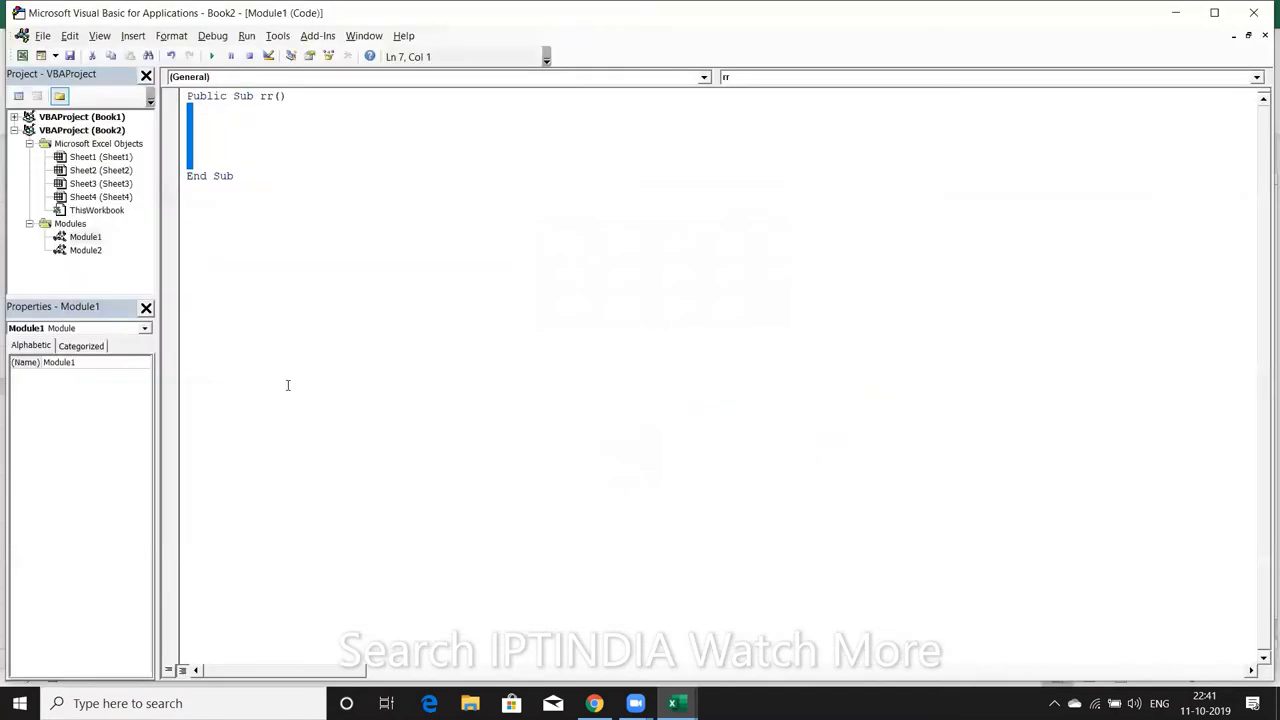
Remove the word Public from the rr declaration
{"action": "double_click", "coordinate": [219, 98]}
{"action": "key", "text": "Delete"}
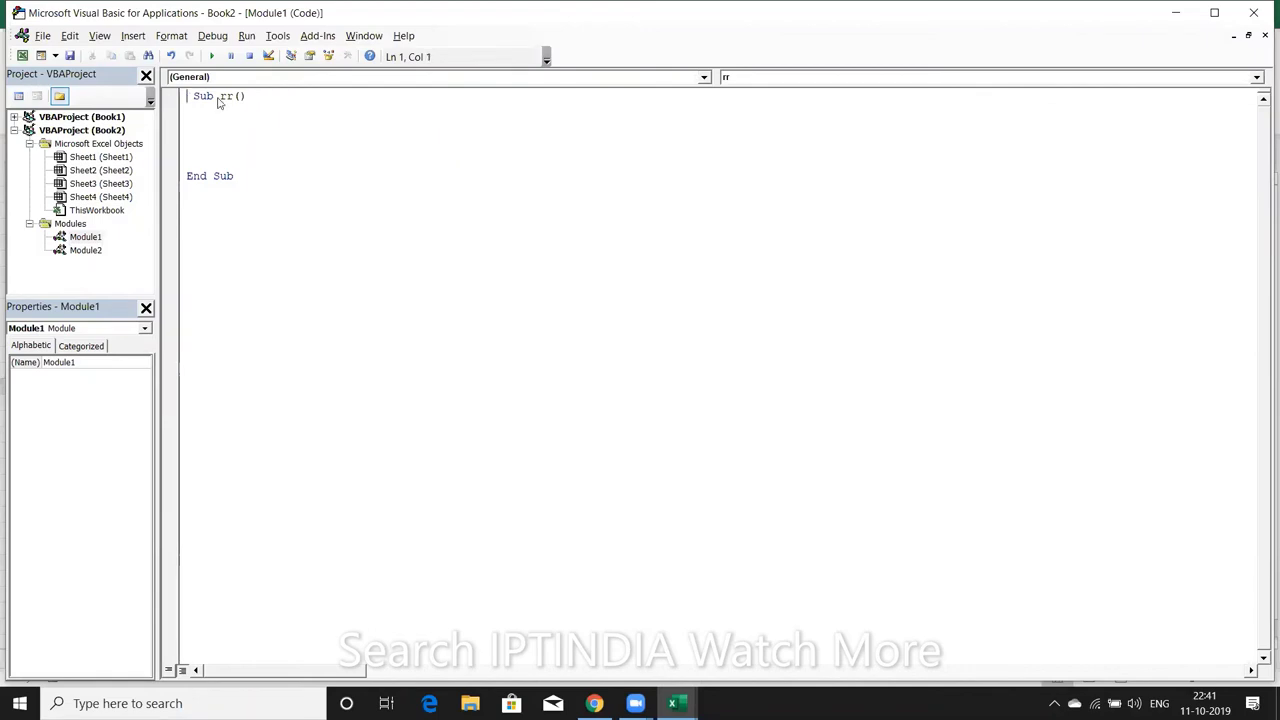
{"action": "left_click", "coordinate": [223, 157]}
{"action": "left_click", "coordinate": [223, 124]}
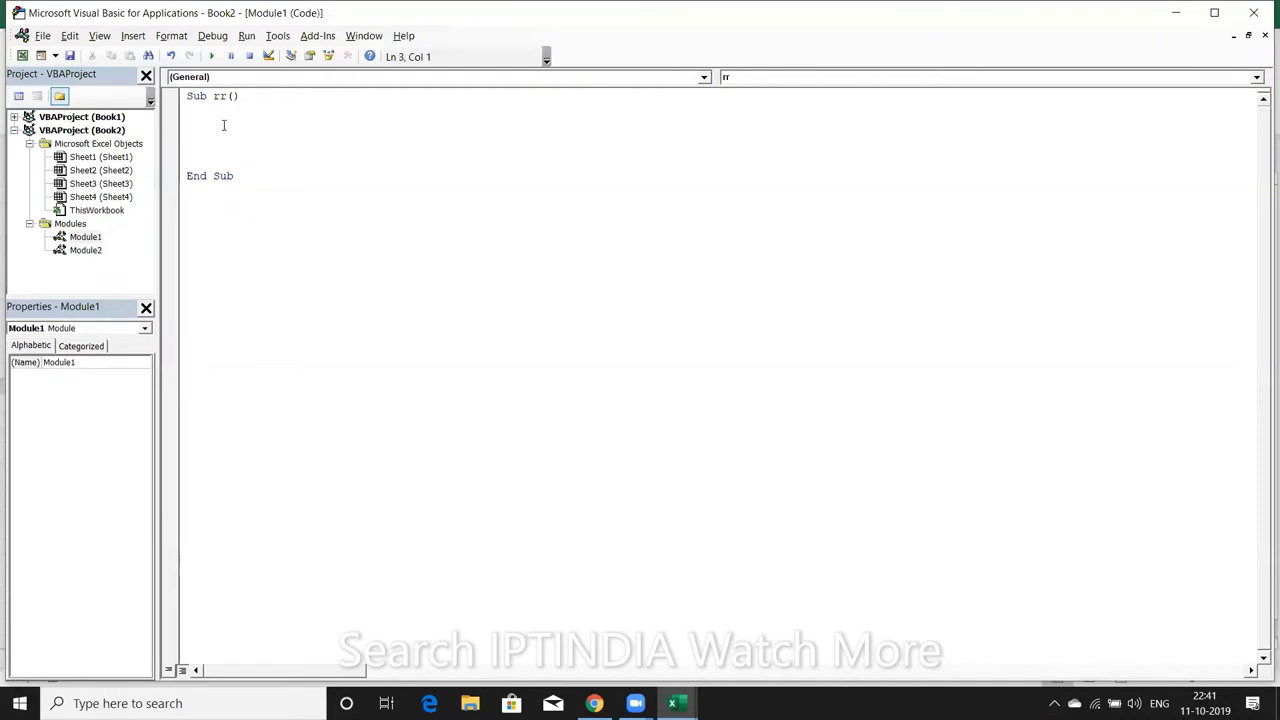
{"action": "key", "text": "shift+Down"}
{"action": "key", "text": "shift+Down"}
{"action": "key", "text": "shift+Down"}
{"action": "key", "text": "shift+Down"}
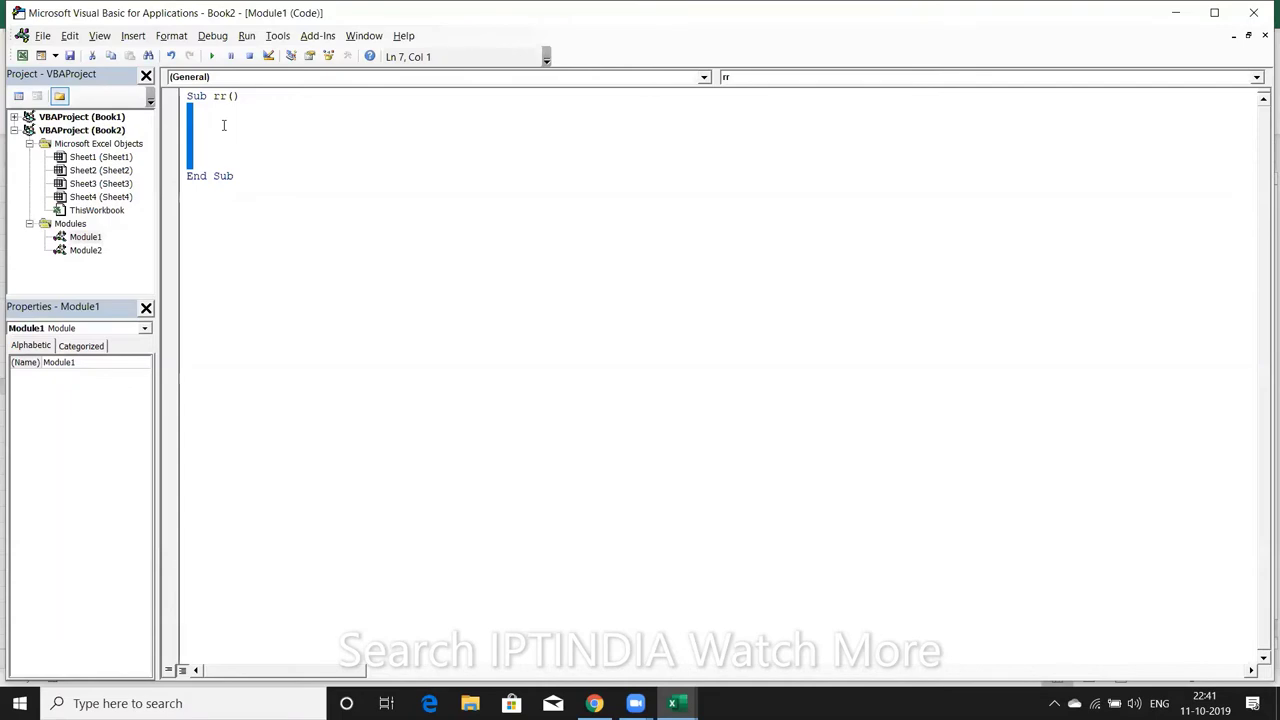
{"action": "key", "text": "Left"}
Enter stray +1 and 1 lines in the rr body, dismissing a compile error
{"action": "type", "text": "+1"}
{"action": "key", "text": "Return"}
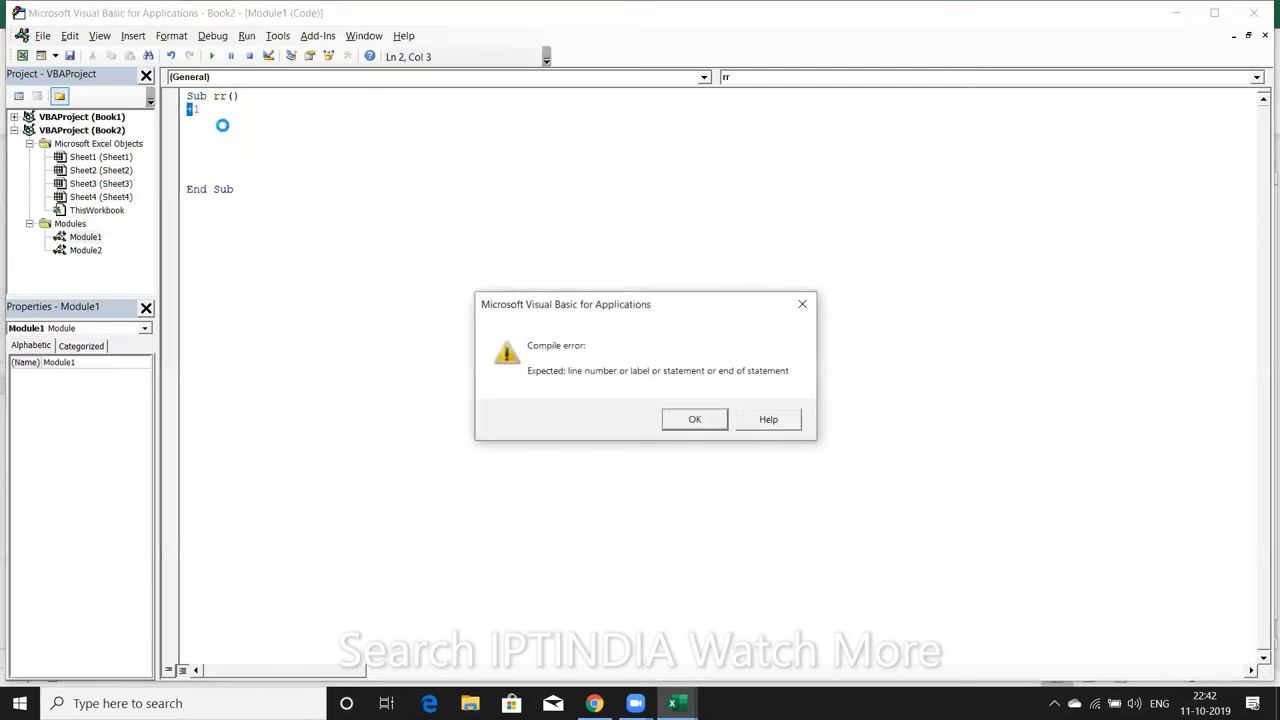
{"action": "key", "text": "Return"}
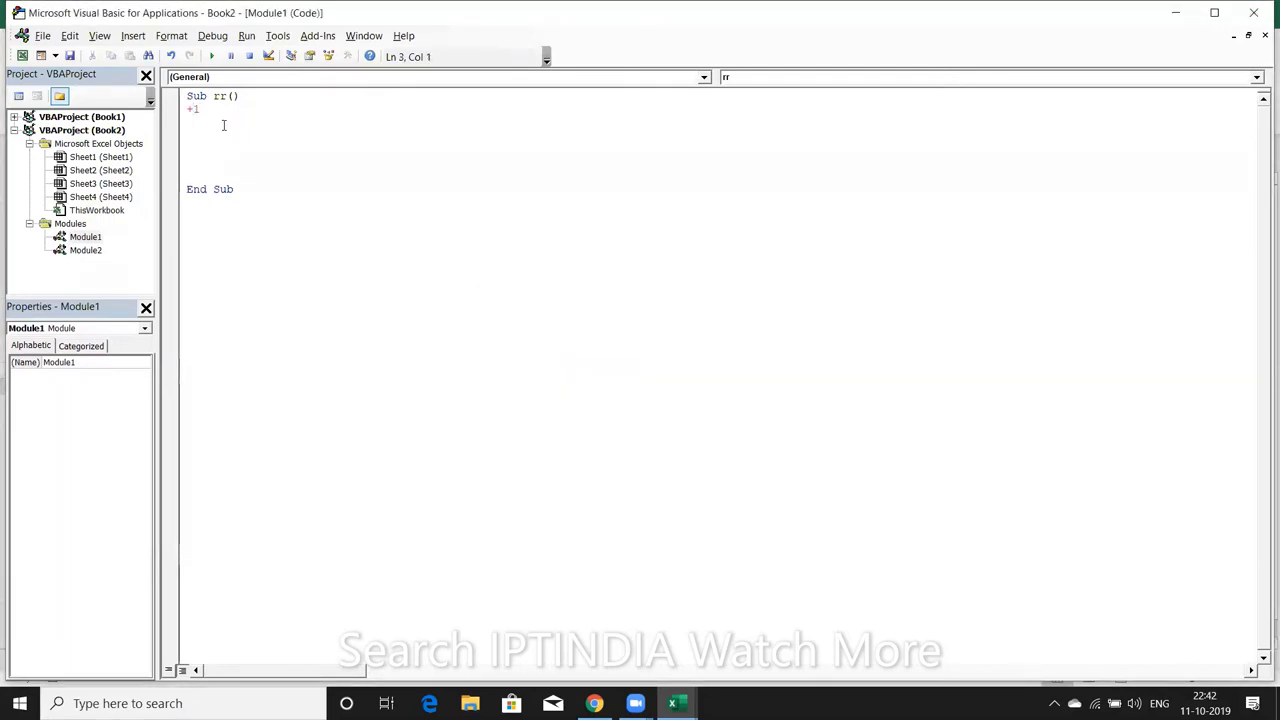
{"action": "type", "text": "1"}
{"action": "key", "text": "Return"}
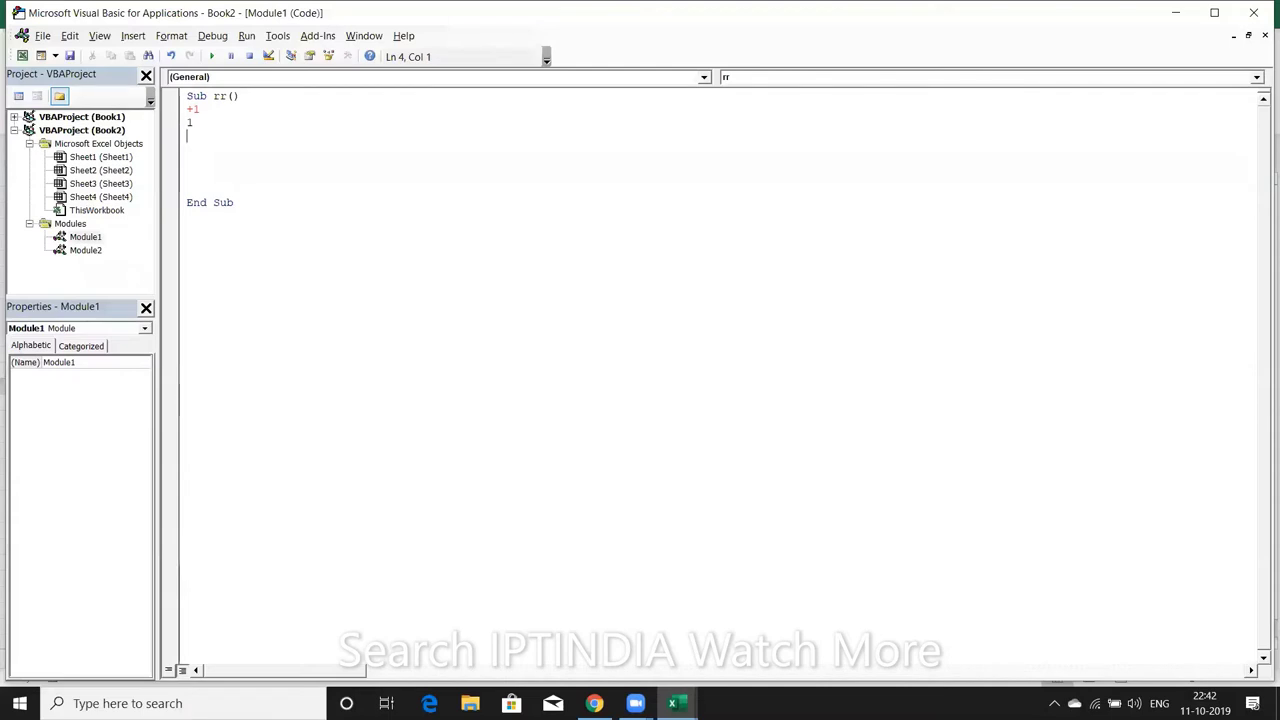
Delete the stray +1 and 1 lines, leaving one blank line in rr's body
{"action": "left_click", "coordinate": [187, 109]}
{"action": "key", "text": "shift+Down"}
{"action": "key", "text": "shift+Down"}
{"action": "key", "text": "Delete"}
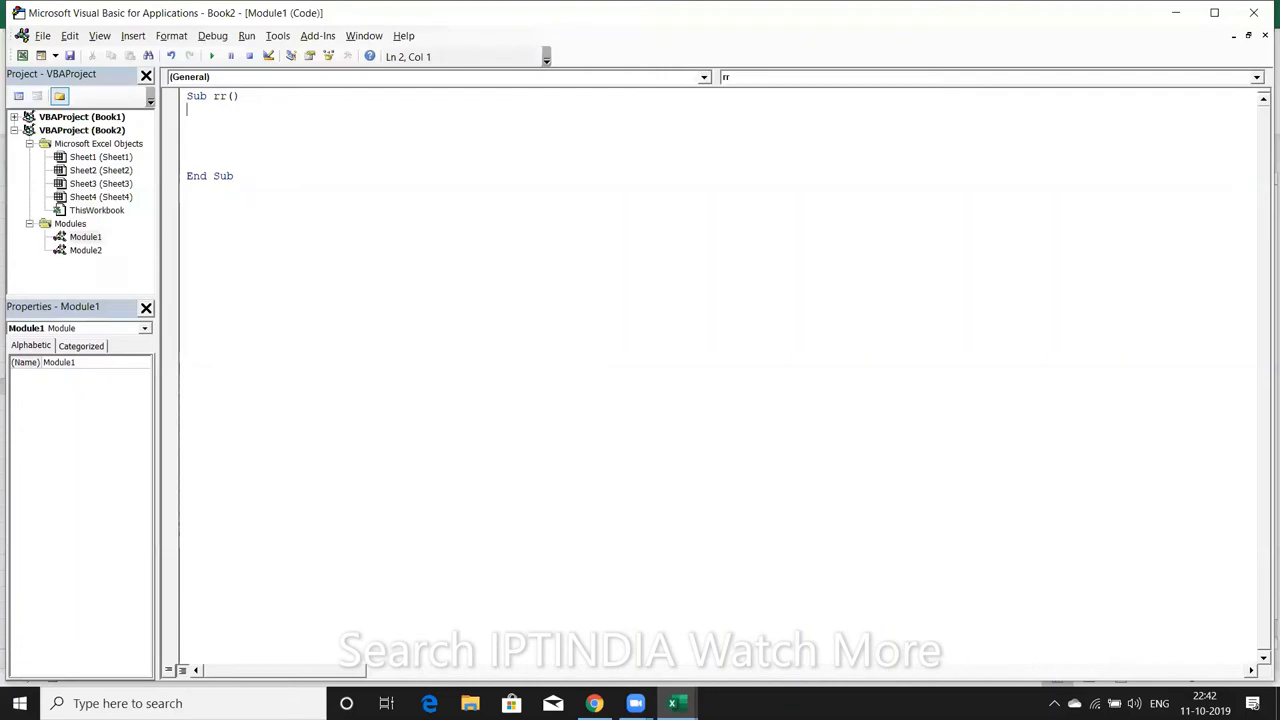
{"action": "key", "text": "Return"}
{"action": "key", "text": "alt+Tab"}
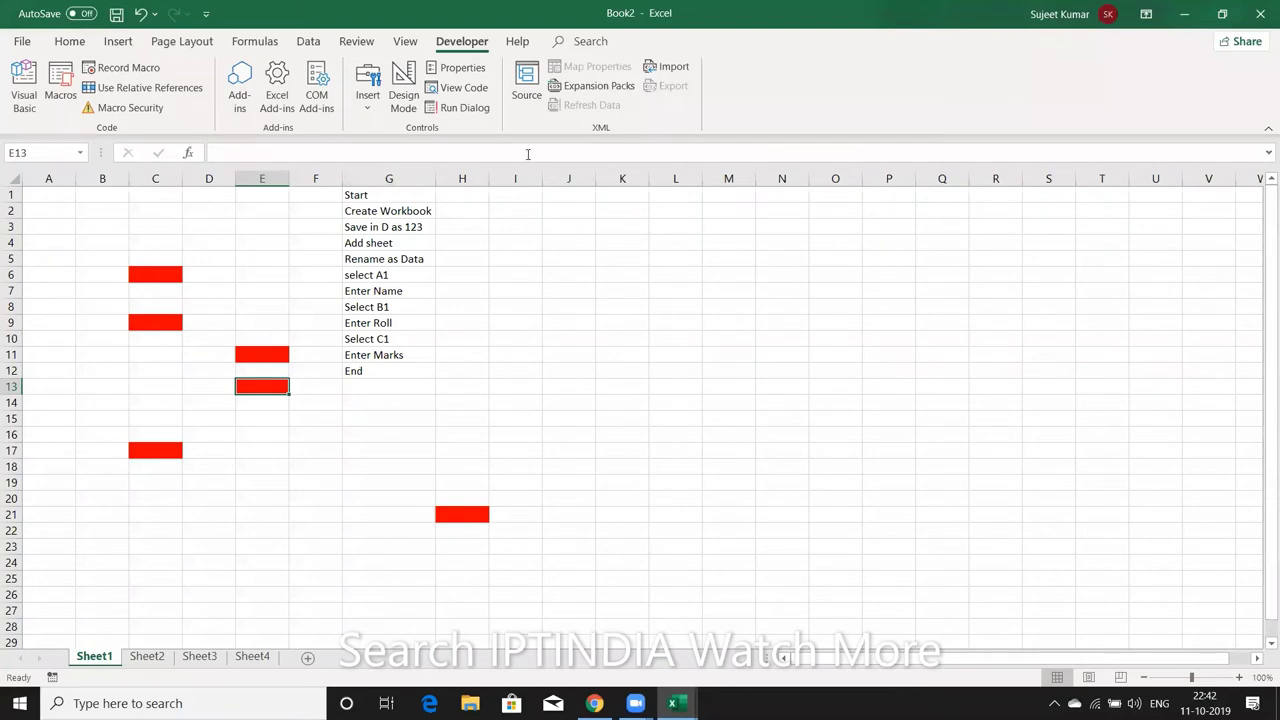
Enter Application in I2 and Workbooks in I3 of Sheet1
{"action": "left_click", "coordinate": [498, 217]}
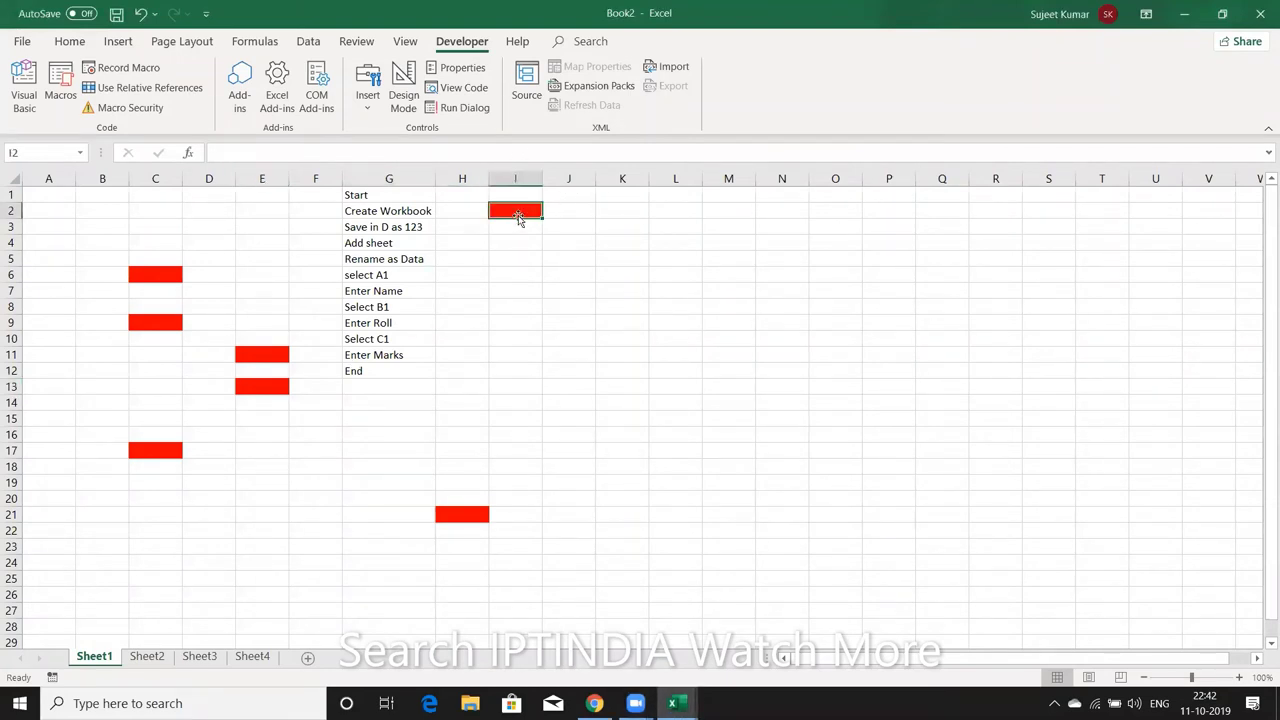
{"action": "type", "text": "Appl"}
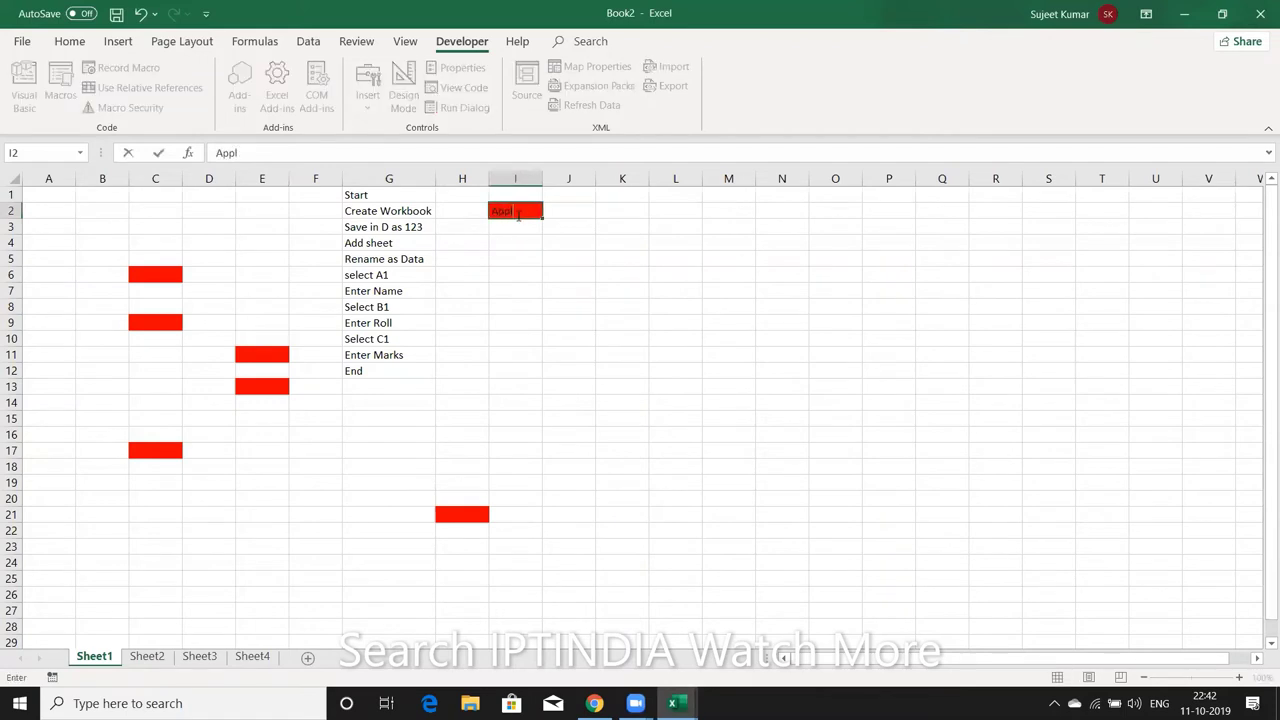
{"action": "type", "text": "icati"}
{"action": "type", "text": "on"}
{"action": "key", "text": "Return"}
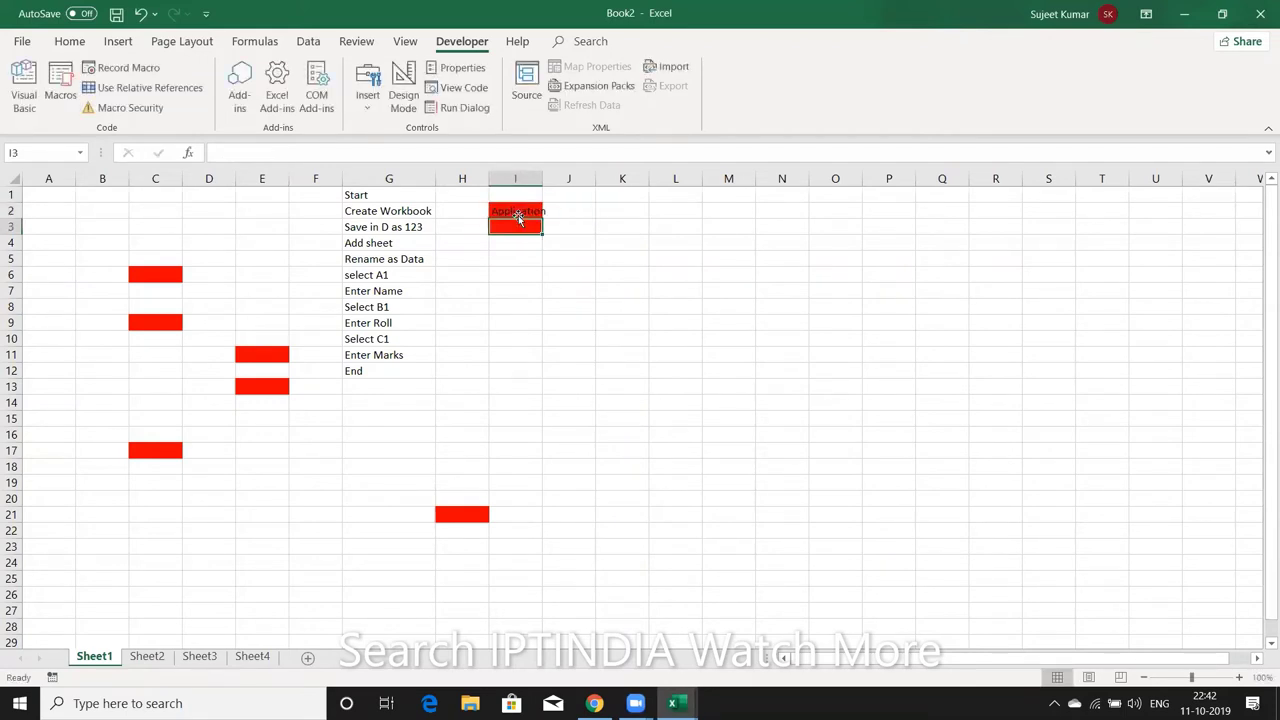
{"action": "type", "text": "Wor"}
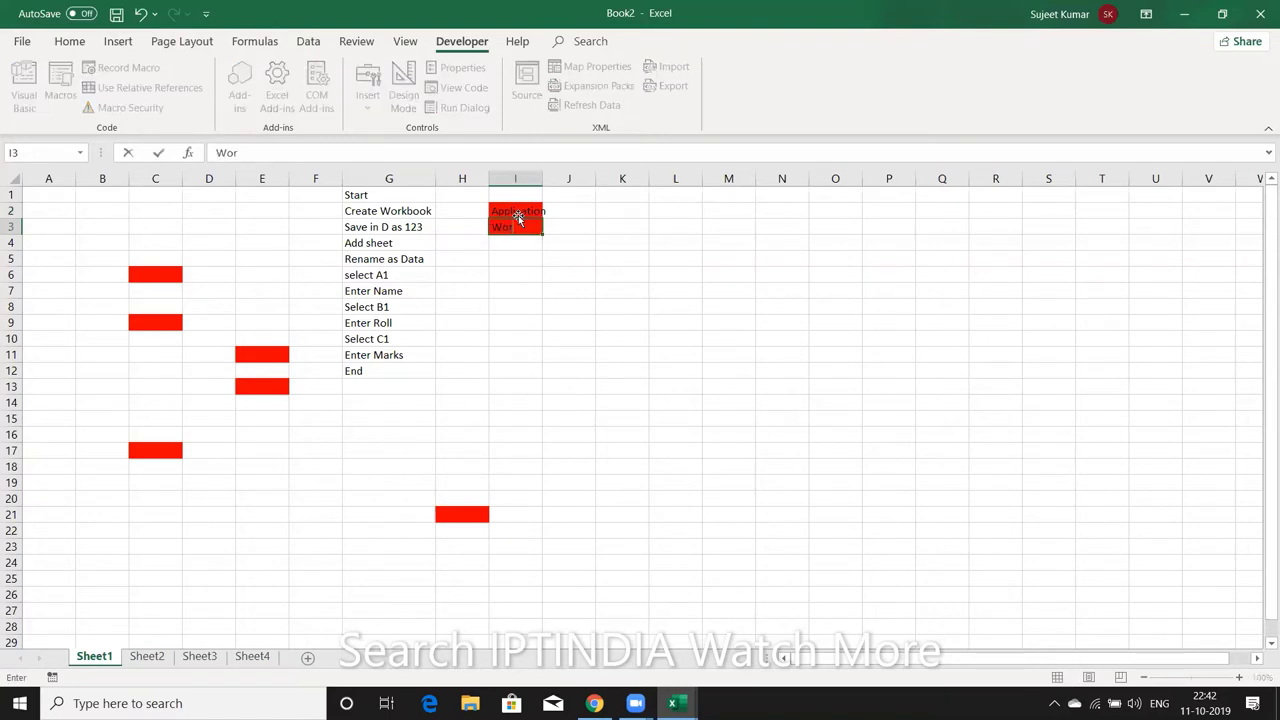
{"action": "type", "text": "kbook"}
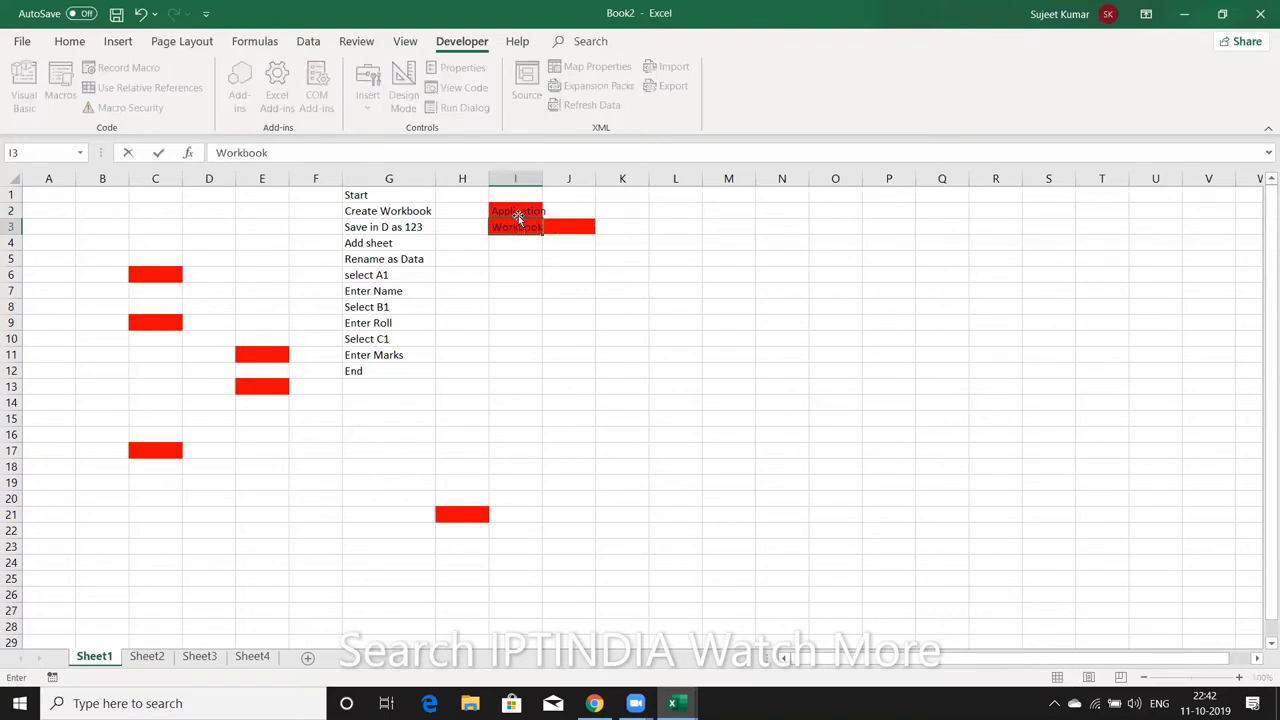
{"action": "type", "text": "s"}
{"action": "key", "text": "Return"}
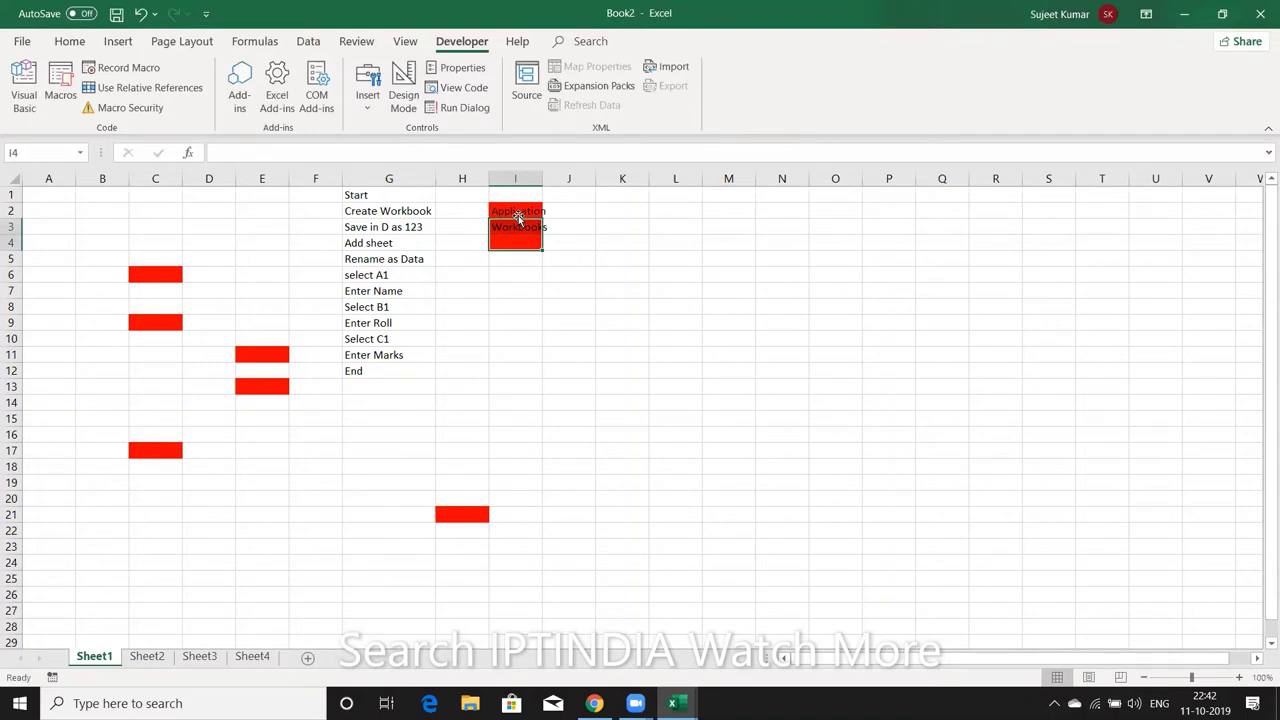
{"action": "key", "text": "Return"}
Add Sheets in I4 and Range in I5, then select I2:I5 and cell G2
{"action": "key", "text": "Up"}
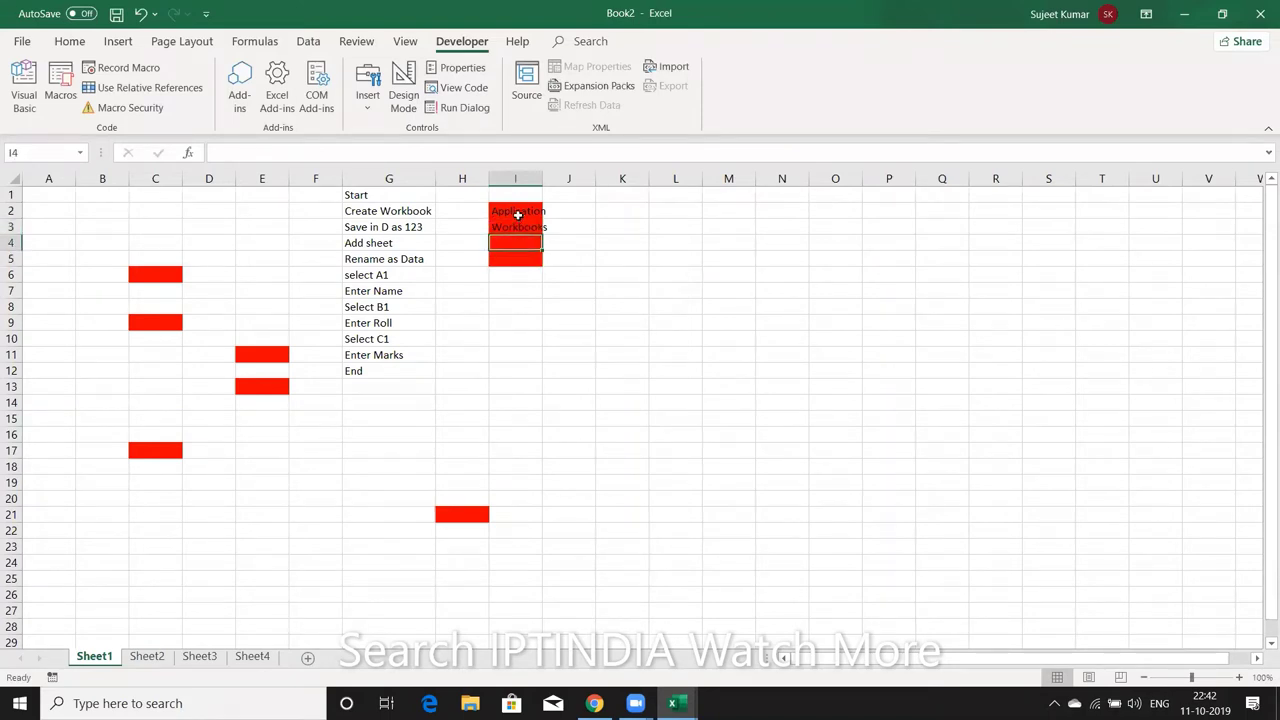
{"action": "type", "text": "She"}
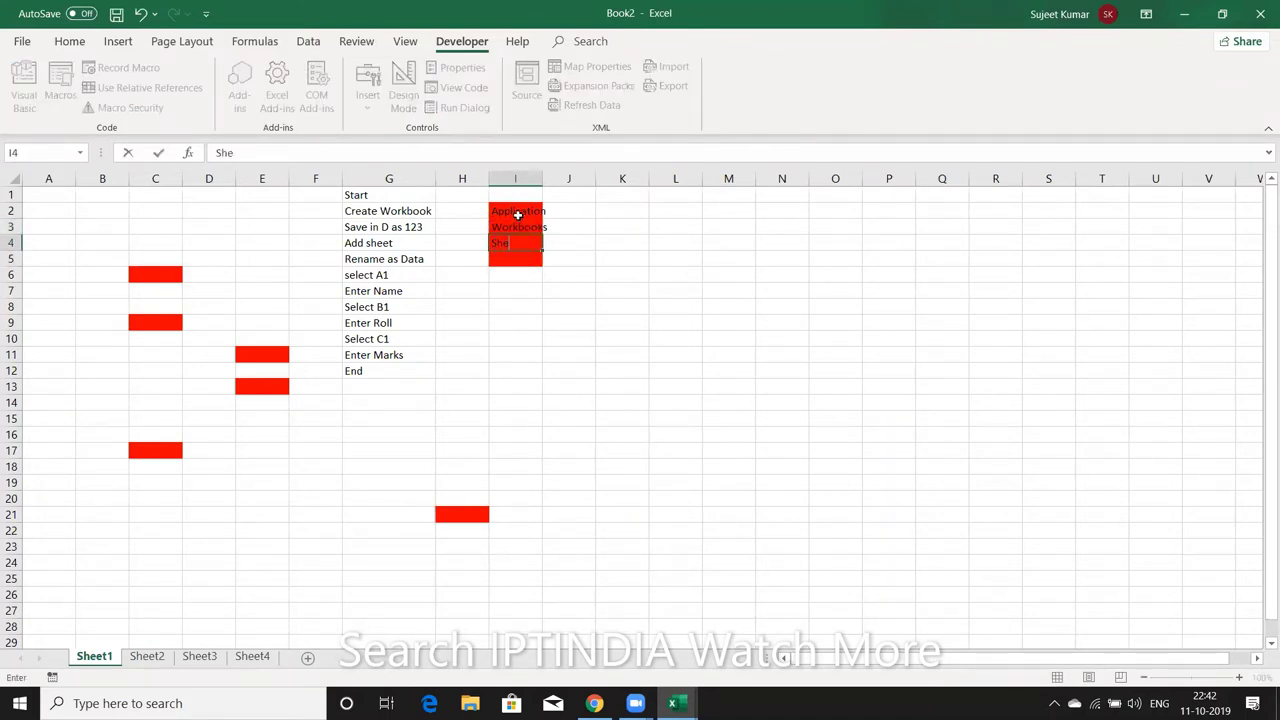
{"action": "type", "text": "ets"}
{"action": "key", "text": "Return"}
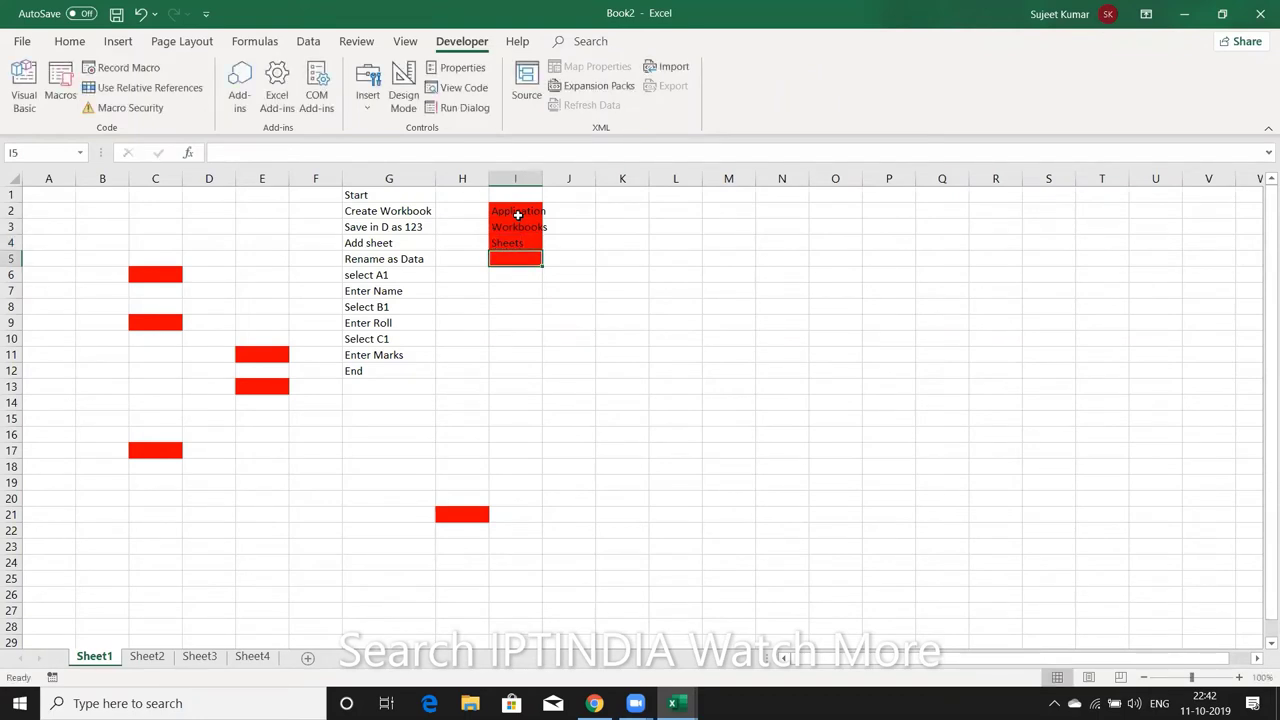
{"action": "type", "text": "Range"}
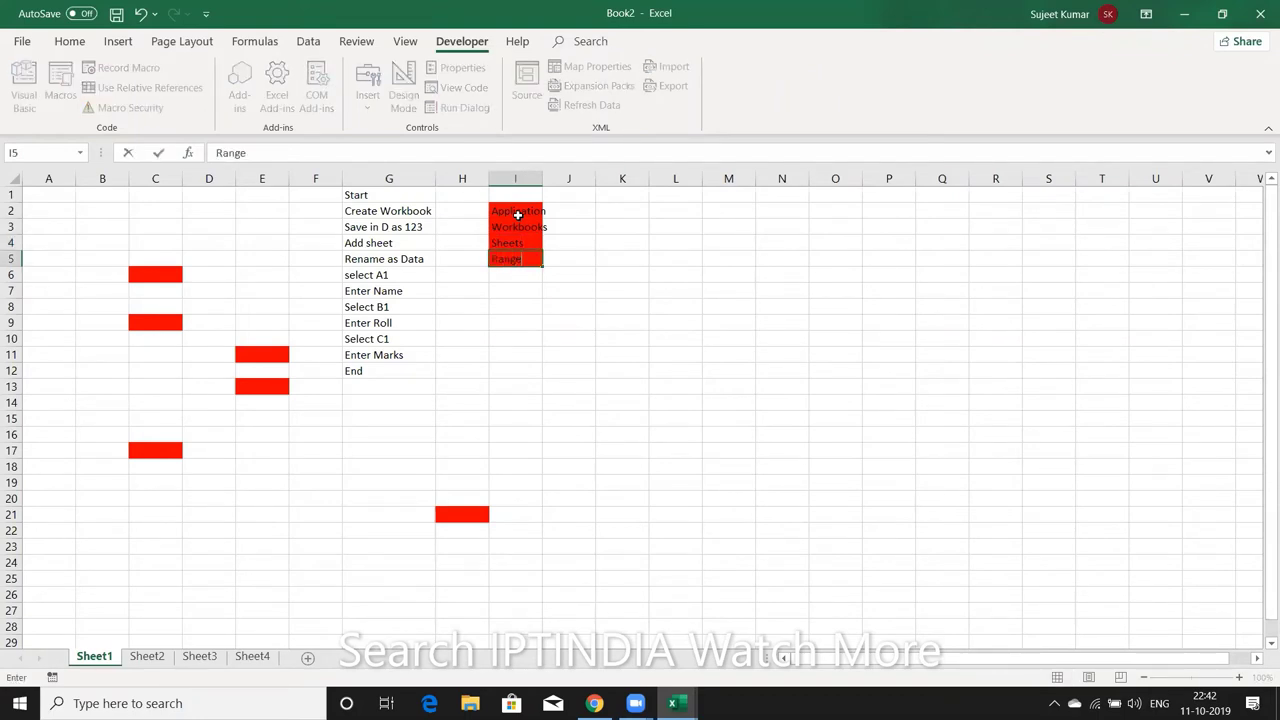
{"action": "key", "text": "Return"}
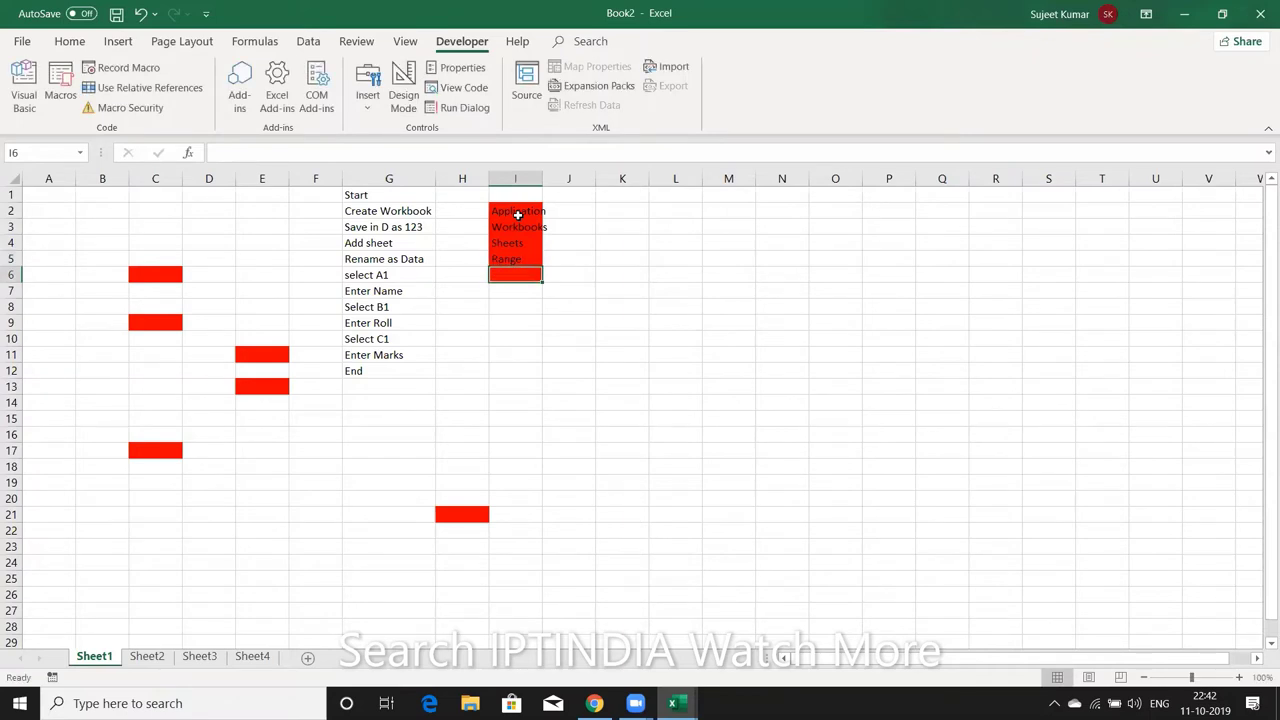
{"action": "key", "text": "Up"}
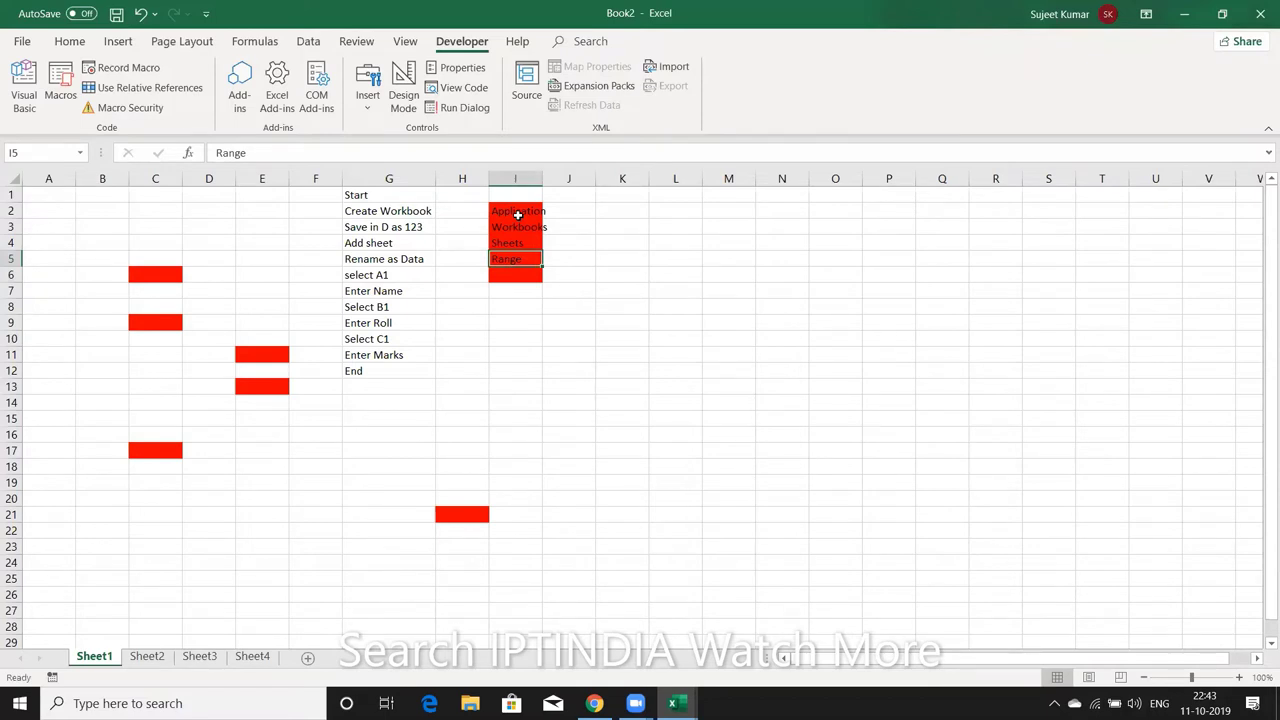
{"action": "left_click", "coordinate": [518, 214], "text": "shift"}
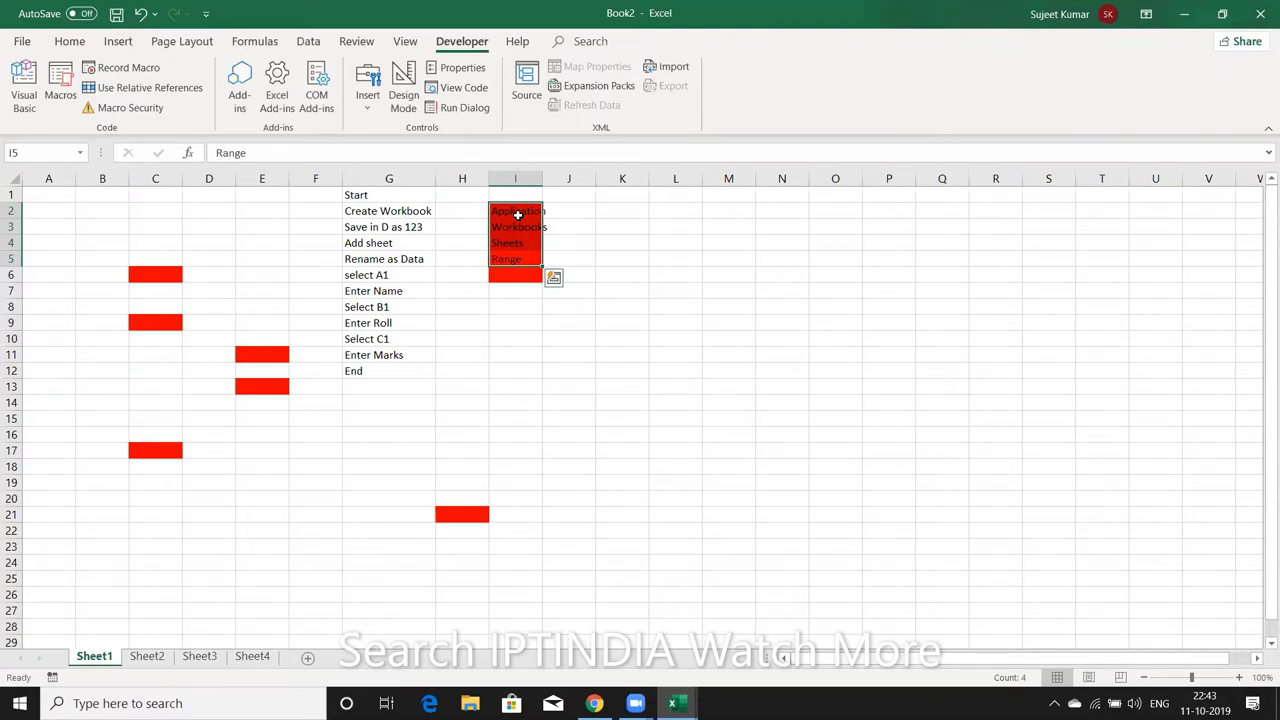
{"action": "key", "text": "Down"}
{"action": "key", "text": "Up"}
{"action": "key", "text": "Up"}
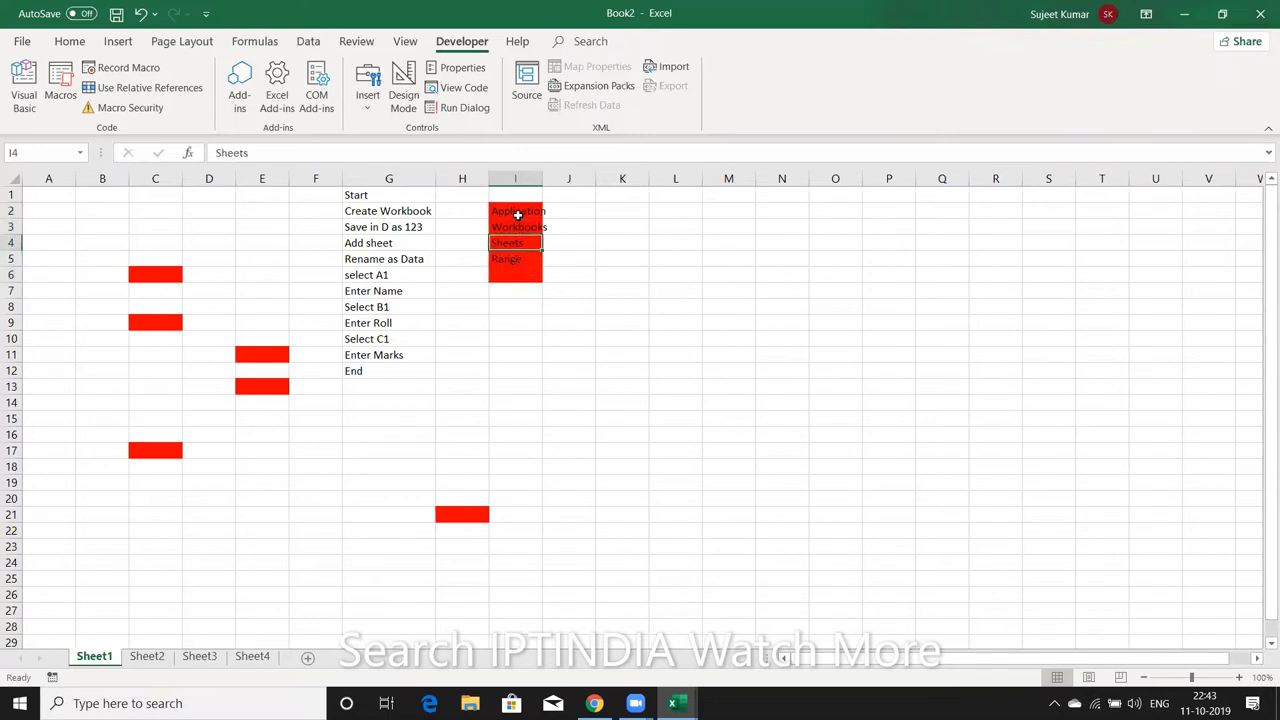
{"action": "left_click", "coordinate": [399, 211]}
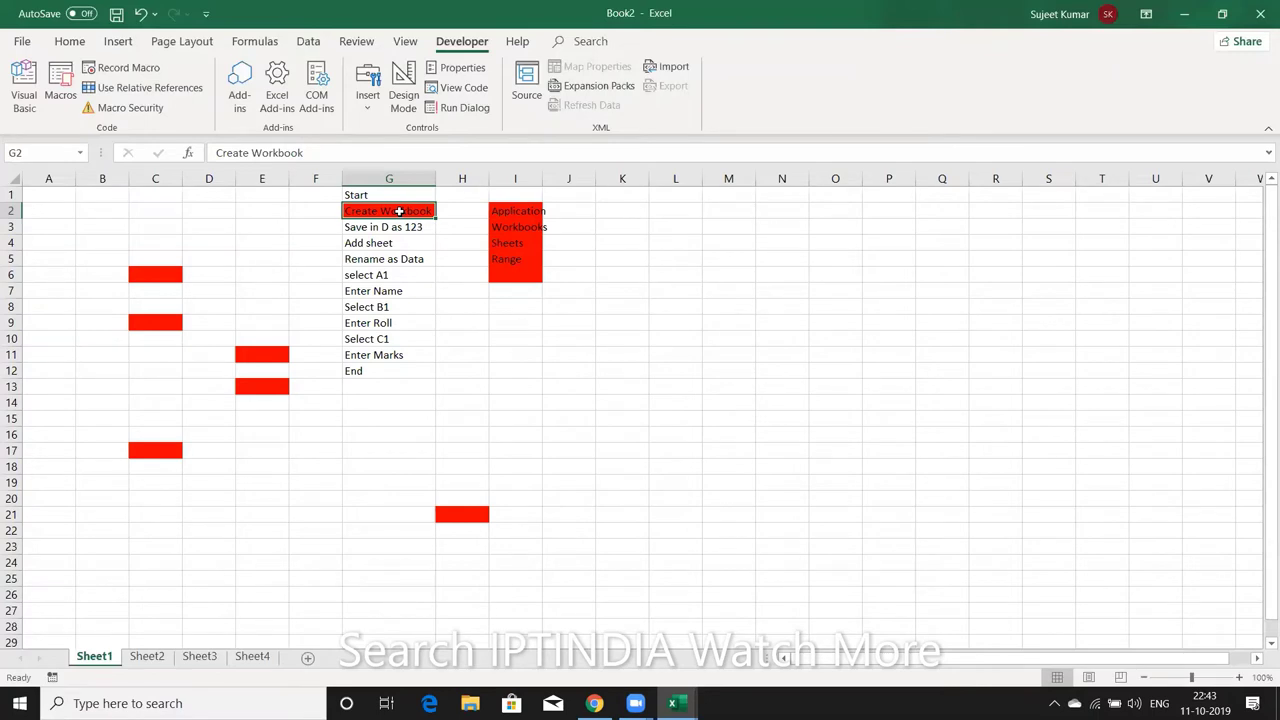
Add a Workbooks.Add line to the rr macro
{"action": "key", "text": "alt+Tab"}
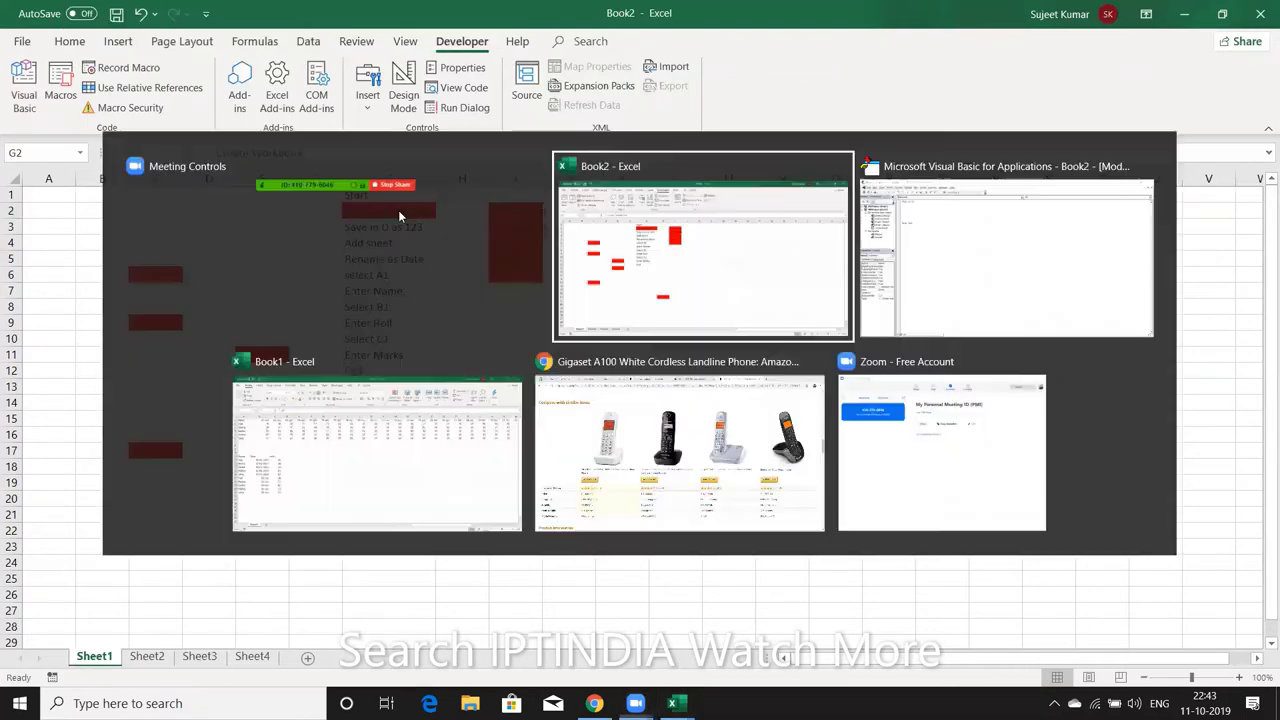
{"action": "key", "text": "alt+Tab"}
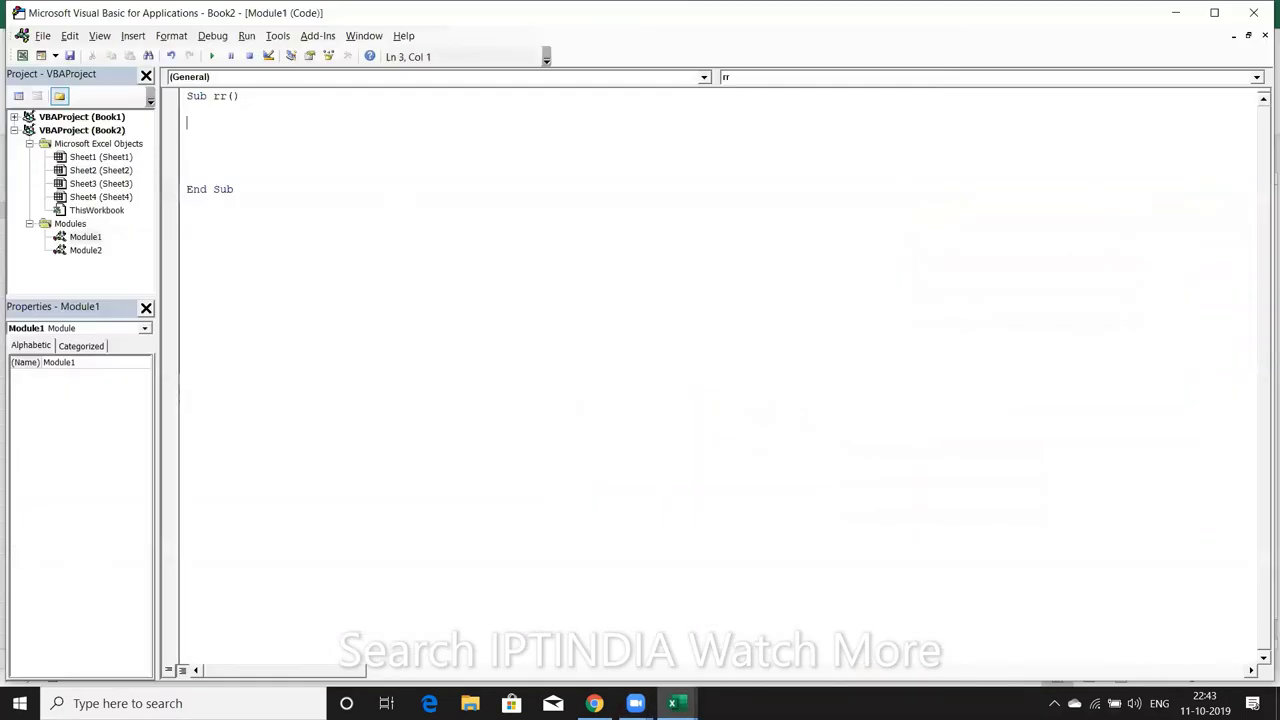
{"action": "type", "text": "workbook"}
{"action": "type", "text": "s.ad"}
{"action": "key", "text": "Return"}
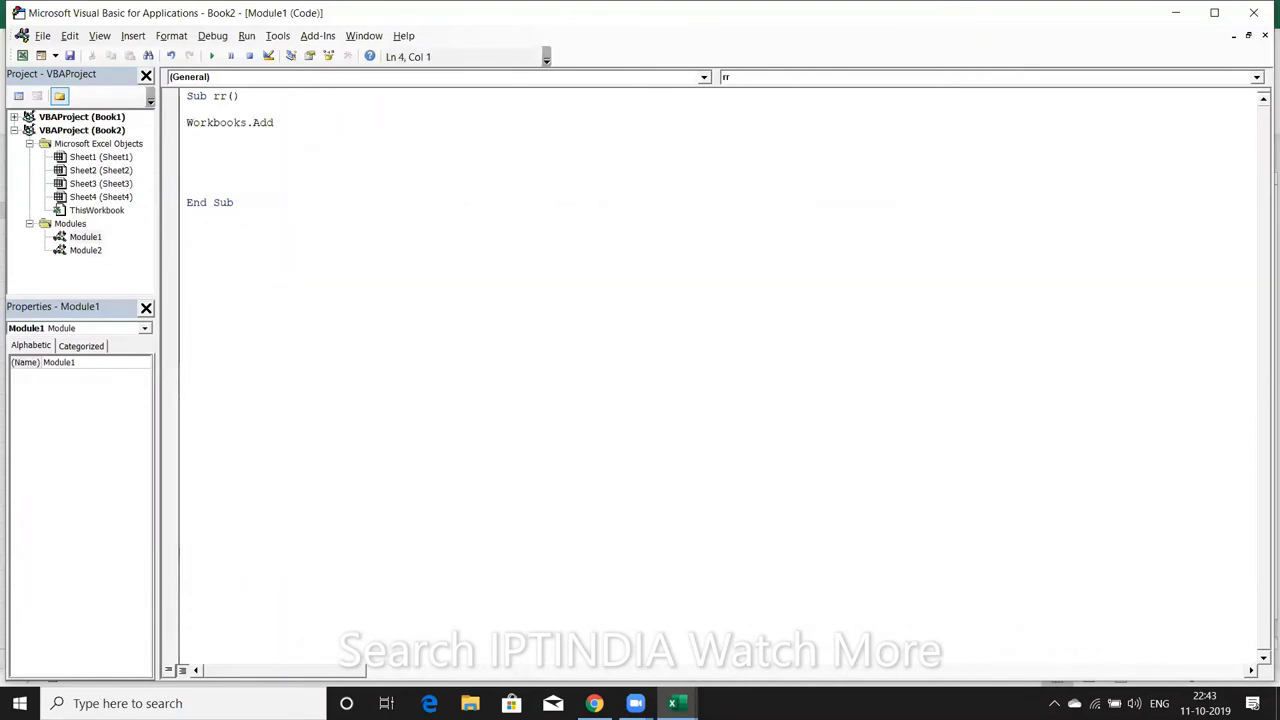
{"action": "key", "text": "alt+Tab"}
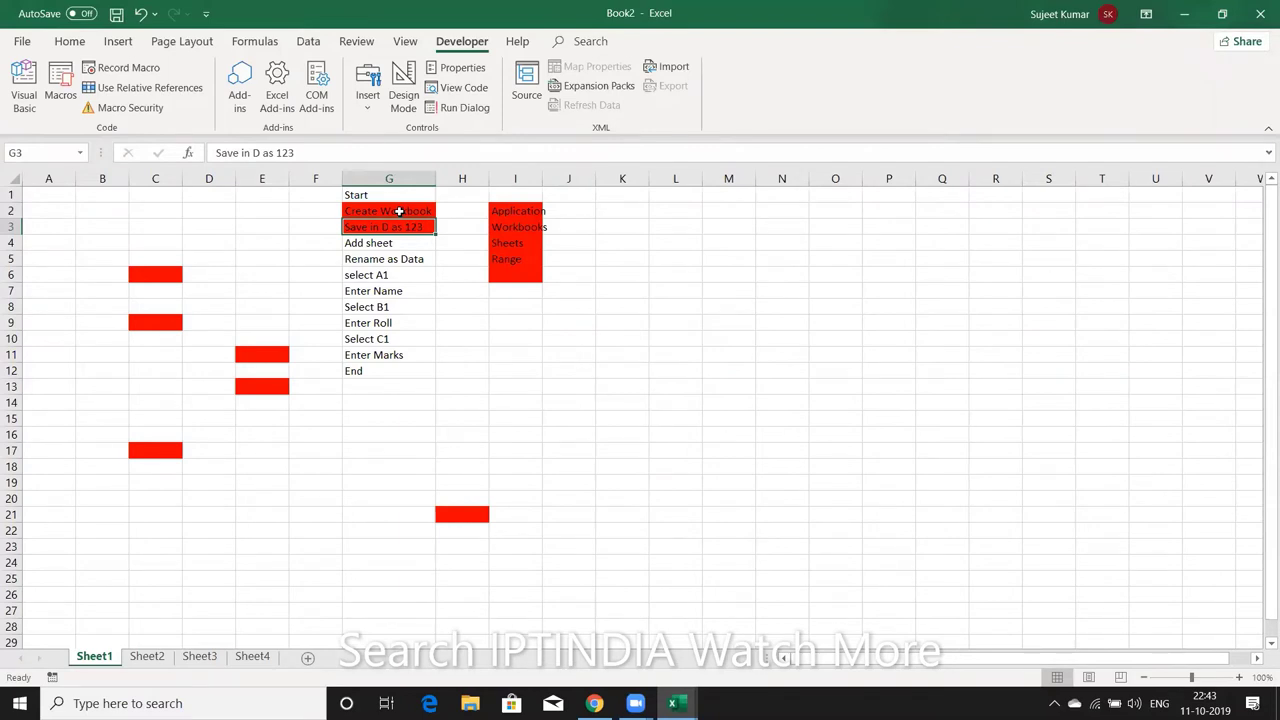
Add Workbooks("Book1.xlsm").SaveAs "D/123.xlsx" to rr, correcting the extension to xlsm
{"action": "key", "text": "alt+Tab"}
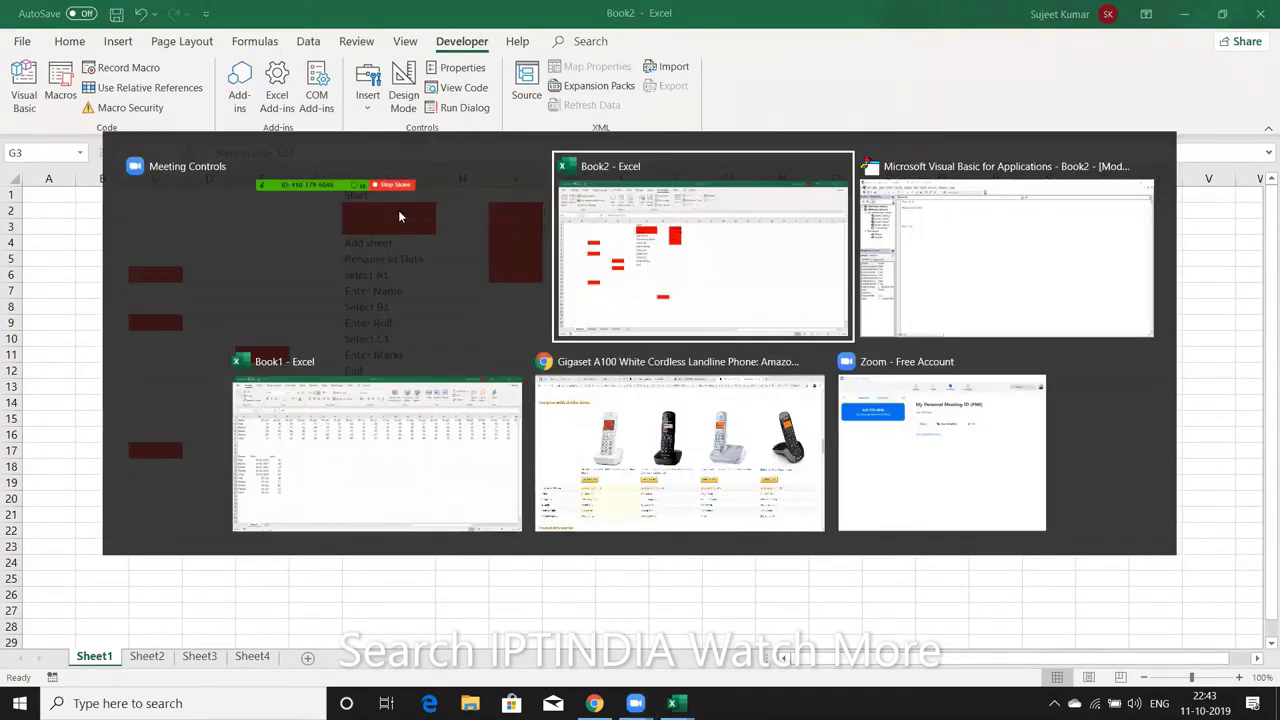
{"action": "key", "text": "alt+Tab"}
{"action": "type", "text": "w"}
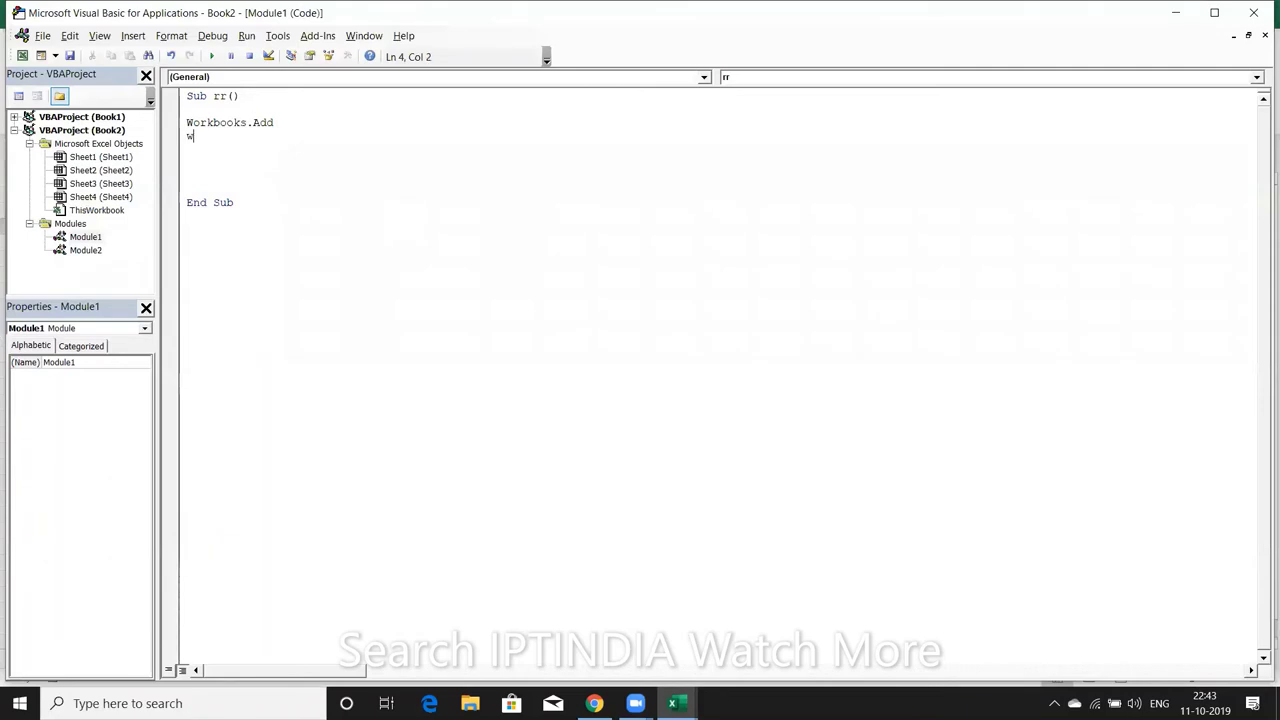
{"action": "type", "text": "orkboo"}
{"action": "type", "text": "ks"}
{"action": "type", "text": "(\"Boo"}
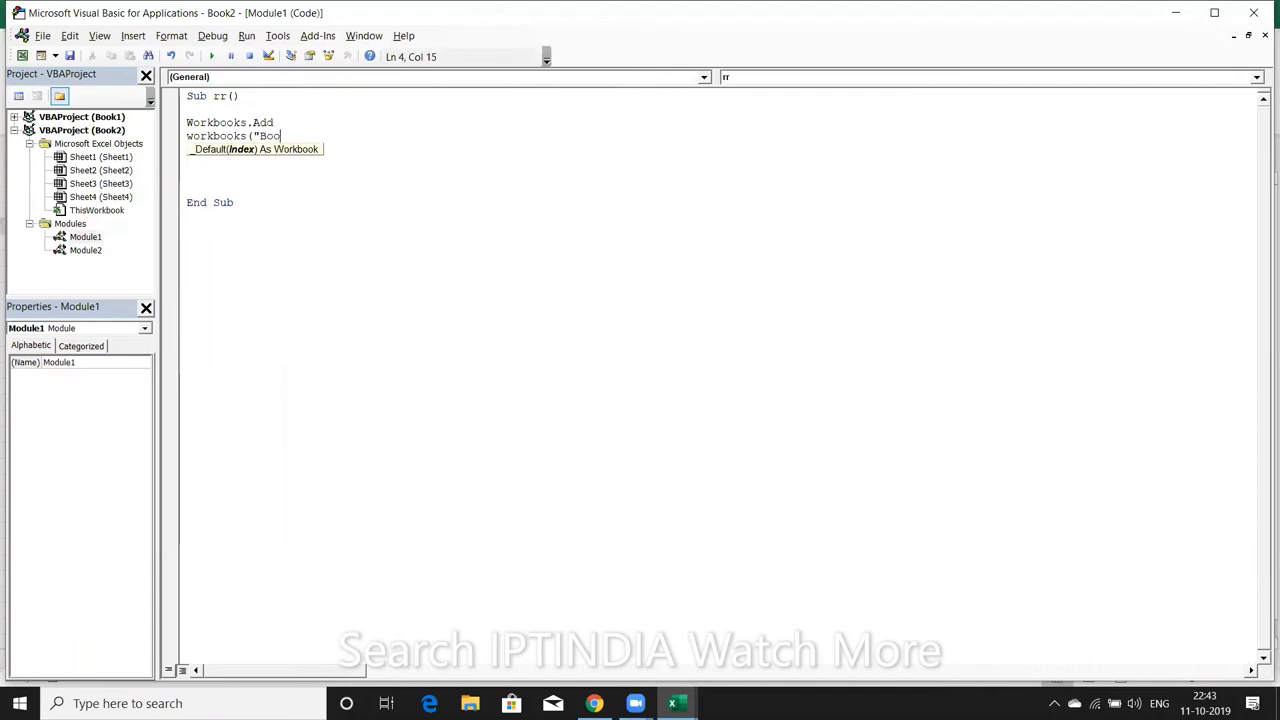
{"action": "type", "text": "k1.x"}
{"action": "type", "text": "lsx"}
{"action": "key", "text": "BackSpace"}
{"action": "type", "text": "m\")"}
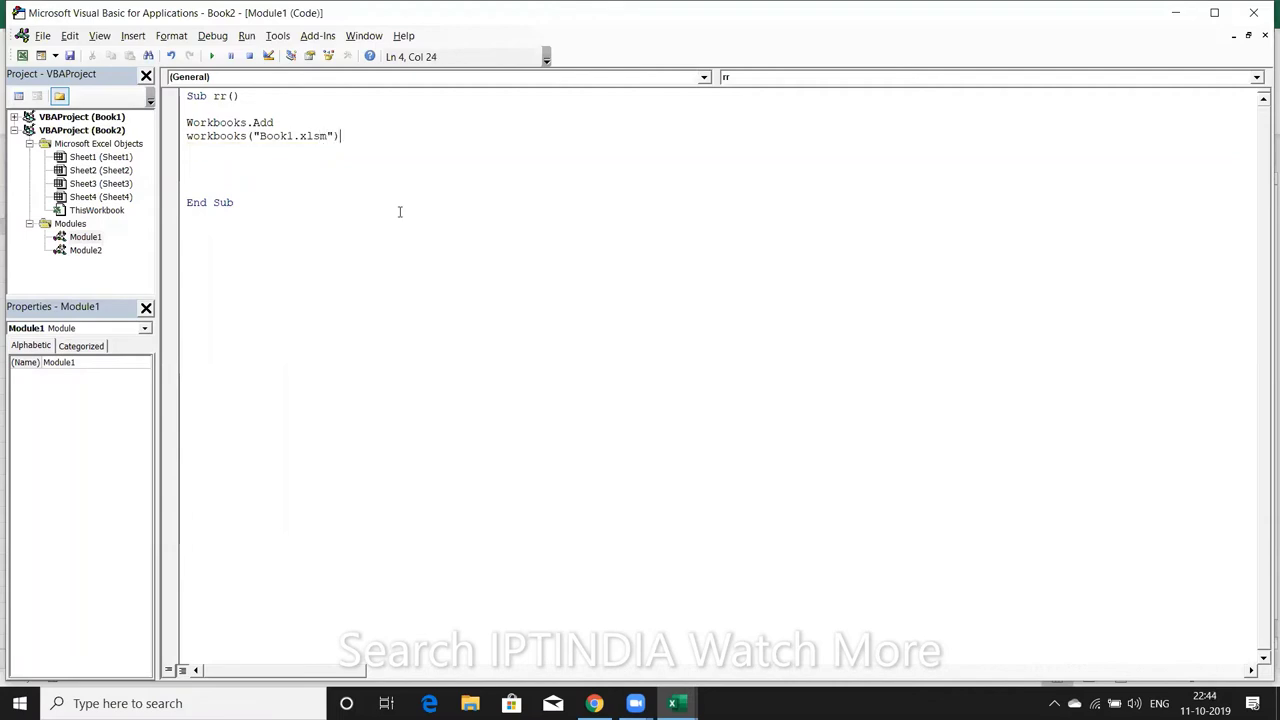
{"action": "type", "text": ".sa"}
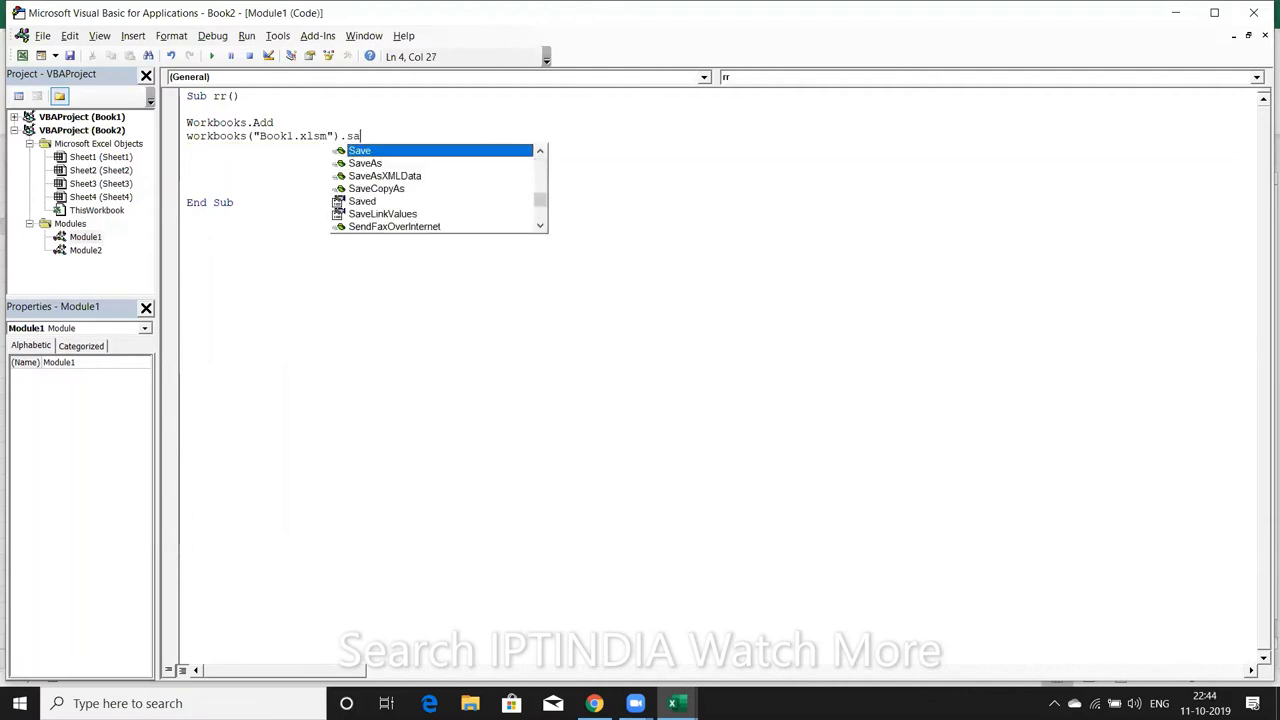
{"action": "key", "text": "Down"}
{"action": "key", "text": "Tab"}
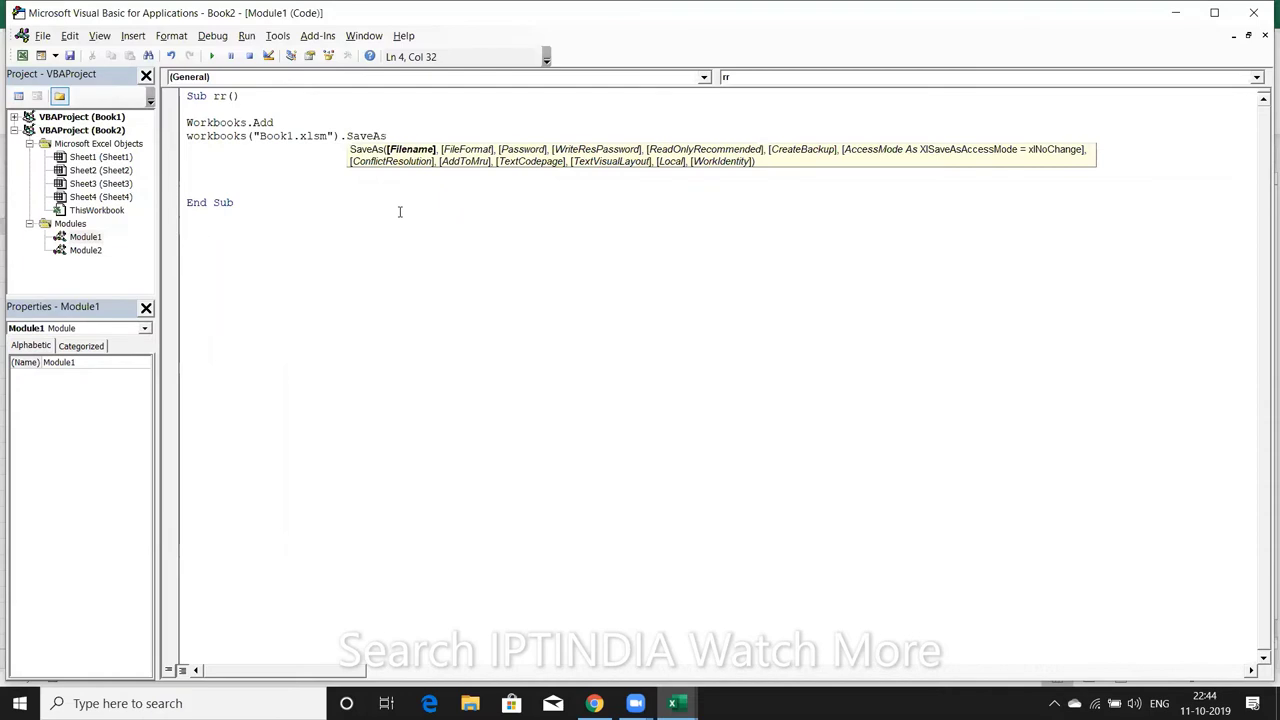
{"action": "type", "text": "\"D"}
{"action": "type", "text": "/"}
{"action": "type", "text": "123."}
{"action": "type", "text": "xlsx\""}
{"action": "key", "text": "Return"}
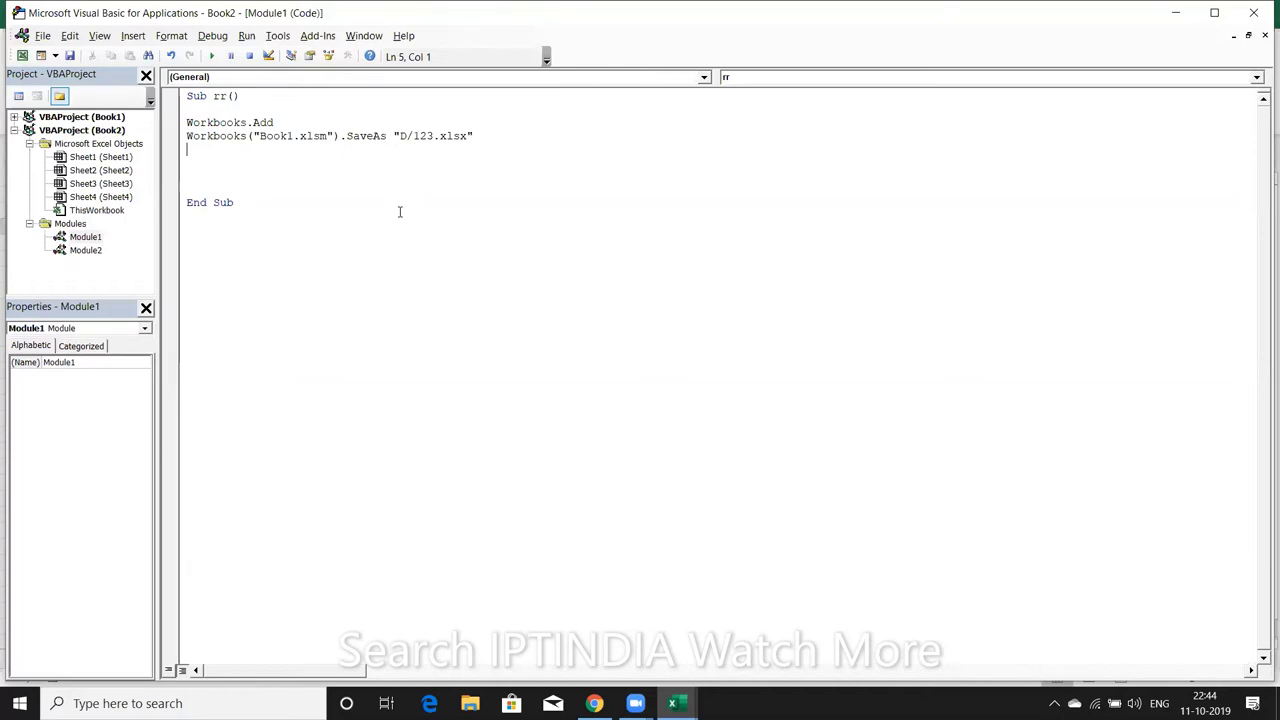
{"action": "key", "text": "alt+Tab"}
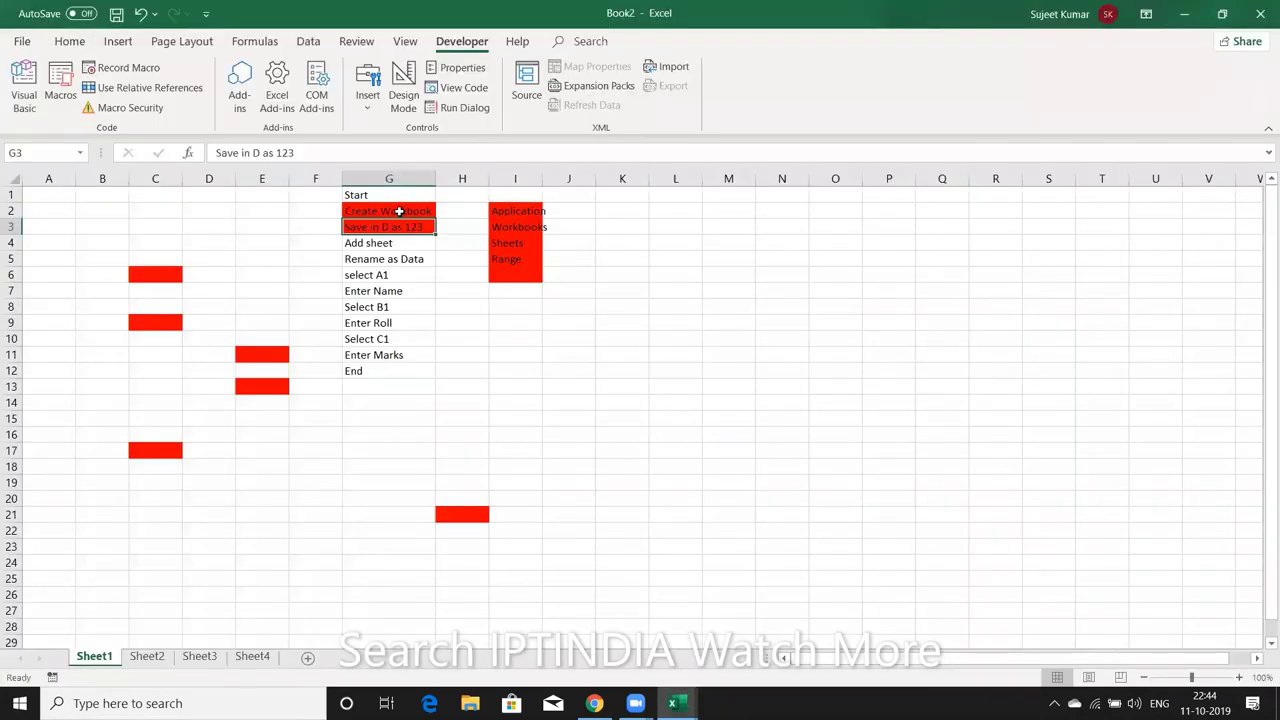
Open the Macro list, drag it toward the centre, and cancel without running a macro
{"action": "left_click", "coordinate": [60, 88]}
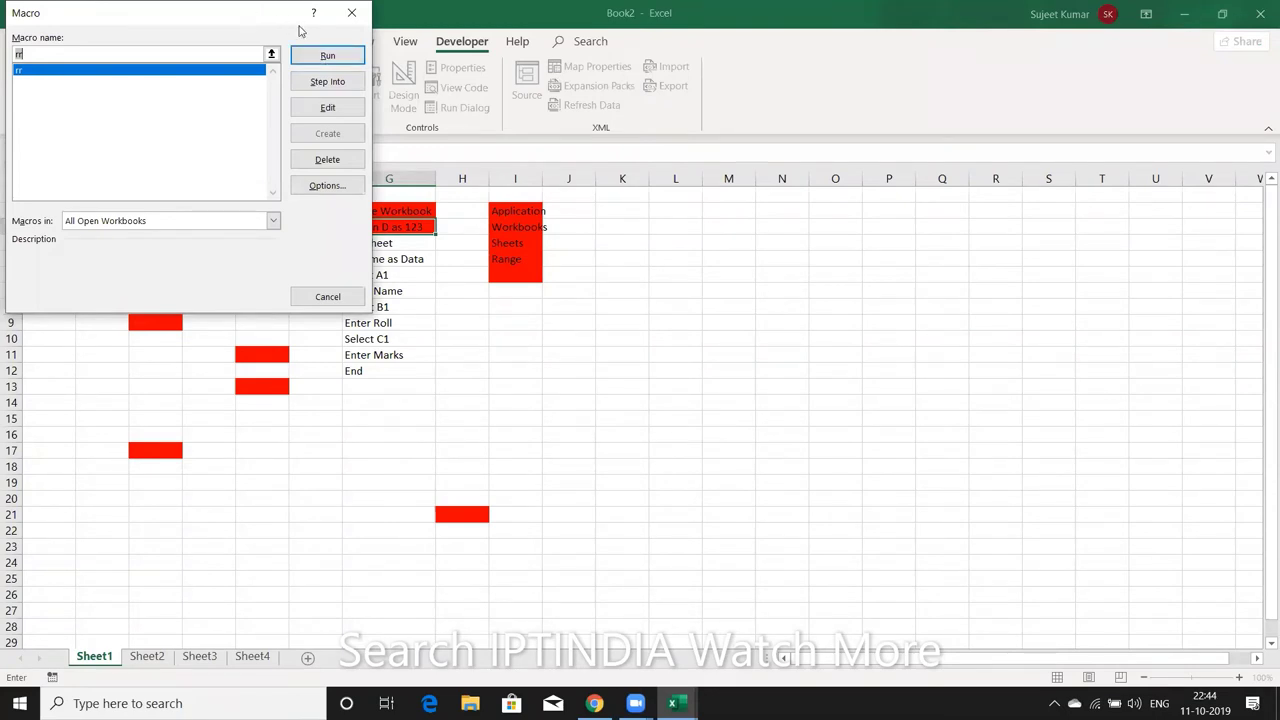
{"action": "left_click_drag", "start_coordinate": [299, 31], "coordinate": [782, 138]}
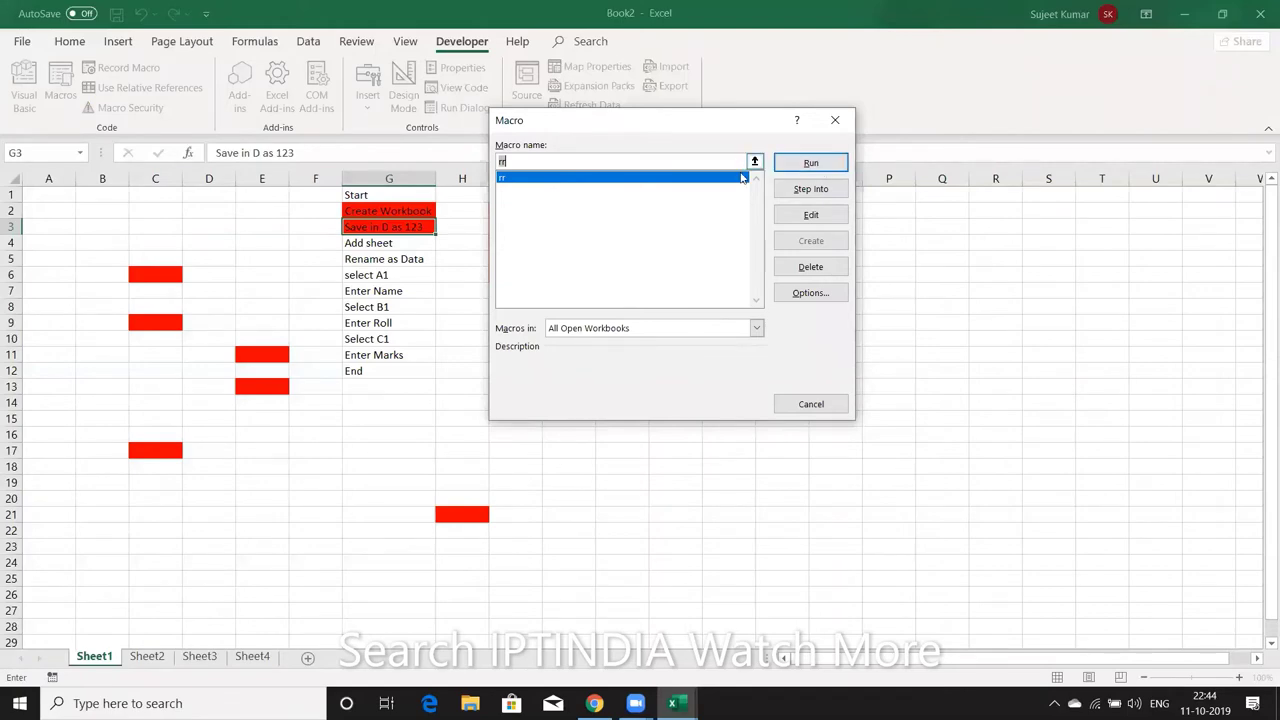
{"action": "left_click", "coordinate": [835, 120]}
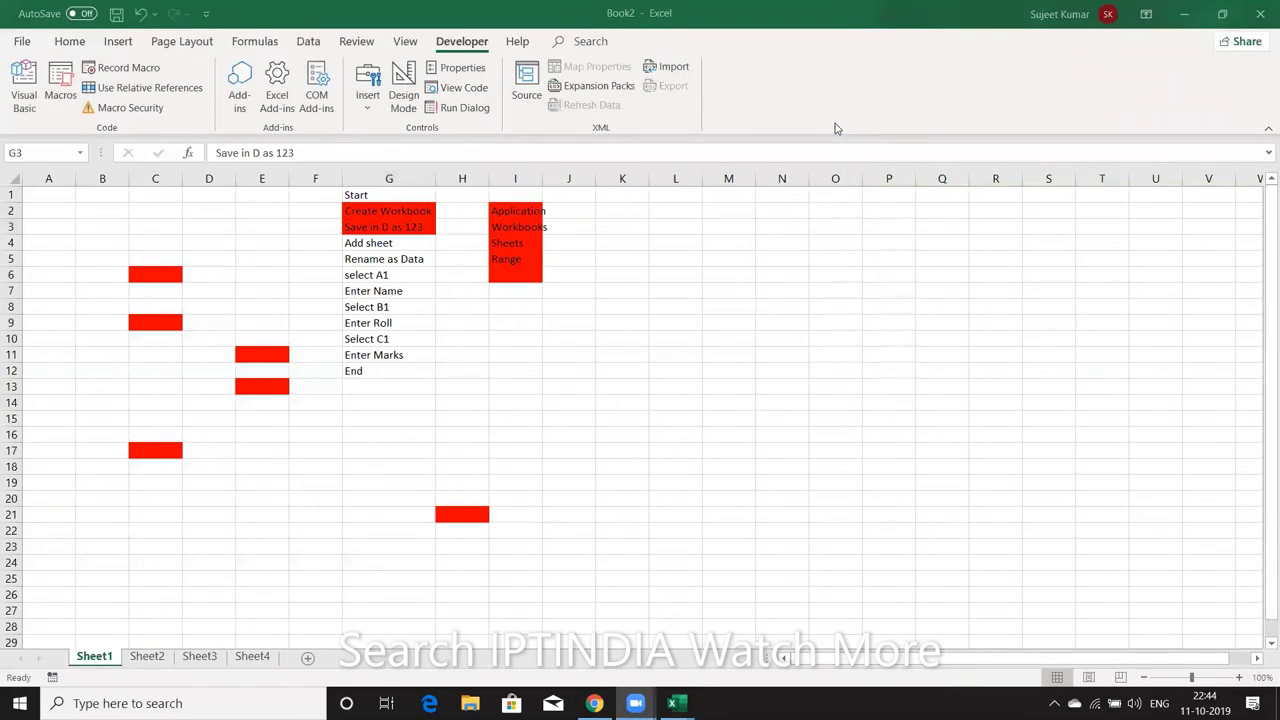
{"action": "key", "text": "alt+Tab"}
{"action": "key", "text": "alt+Tab"}
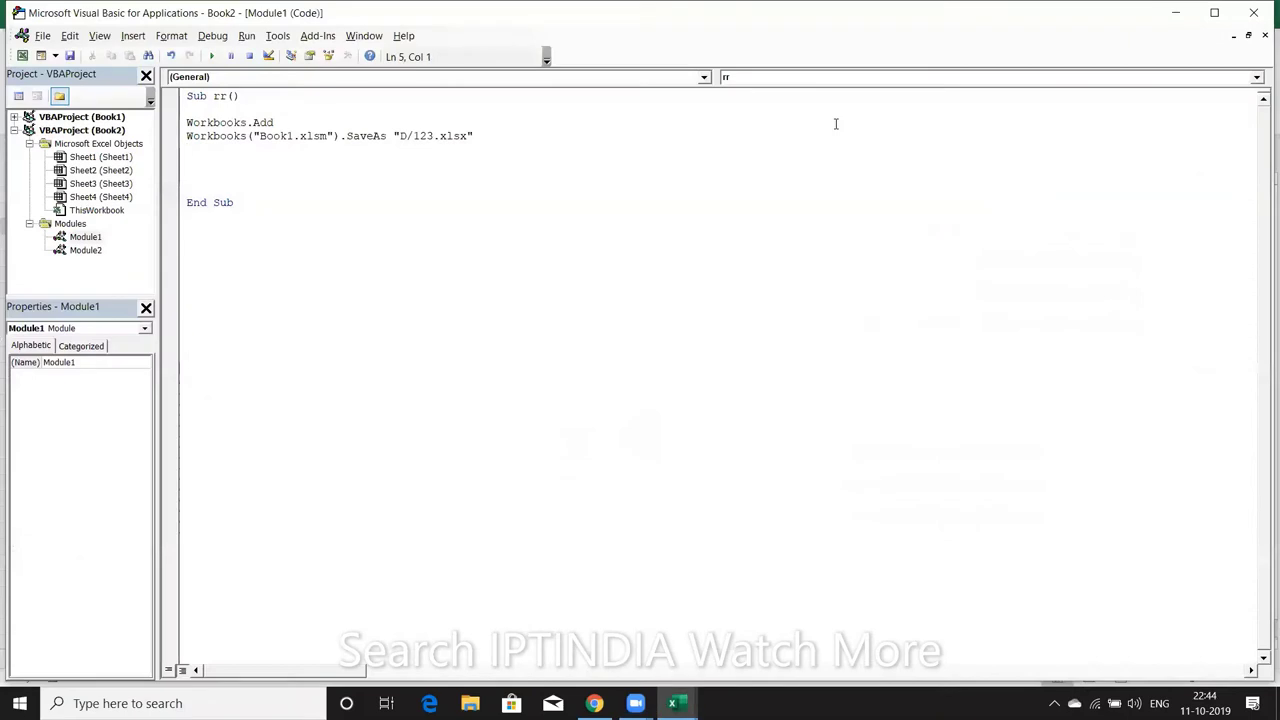
Review the rr macro's Workbooks.Add line and the Book1.xlsm name in the SaveAs line
{"action": "left_click", "coordinate": [835, 123]}
{"action": "key", "text": "Left"}
{"action": "key", "text": "Left"}
{"action": "key", "text": "Left"}
{"action": "key", "text": "Left"}
{"action": "key", "text": "Left"}
{"action": "key", "text": "Left"}
{"action": "key", "text": "Left"}
{"action": "key", "text": "Left"}
{"action": "key", "text": "Left"}
{"action": "key", "text": "Left"}
{"action": "key", "text": "Left"}
{"action": "key", "text": "Down"}
{"action": "key", "text": "Right"}
{"action": "key", "text": "Right"}
{"action": "key", "text": "Right"}
{"action": "key", "text": "Up"}
{"action": "key", "text": "Down"}
{"action": "key", "text": "Right"}
{"action": "key", "text": "shift+Right"}
{"action": "key", "text": "shift+Right"}
{"action": "key", "text": "shift+Right"}
{"action": "key", "text": "shift+Right"}
{"action": "key", "text": "shift+Right"}
{"action": "key", "text": "shift+Right"}
{"action": "key", "text": "shift+Right"}
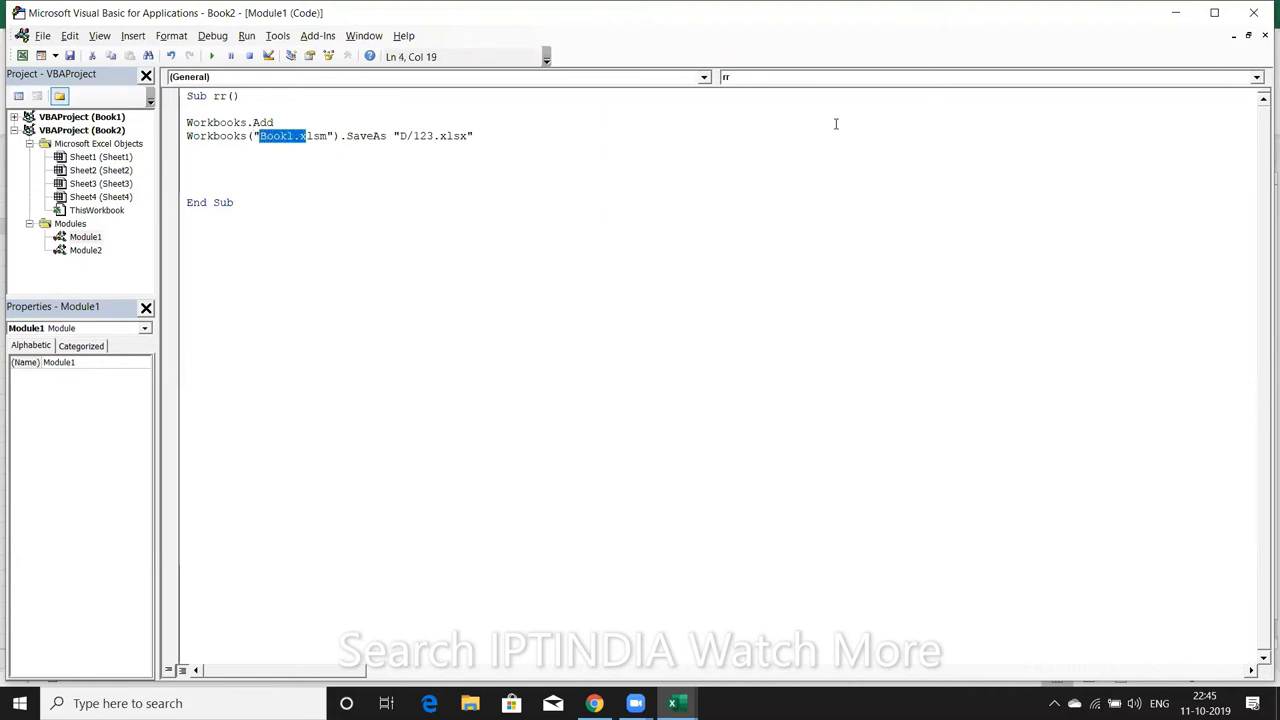
{"action": "key", "text": "shift+Right"}
{"action": "key", "text": "shift+Right"}
{"action": "key", "text": "shift+Right"}
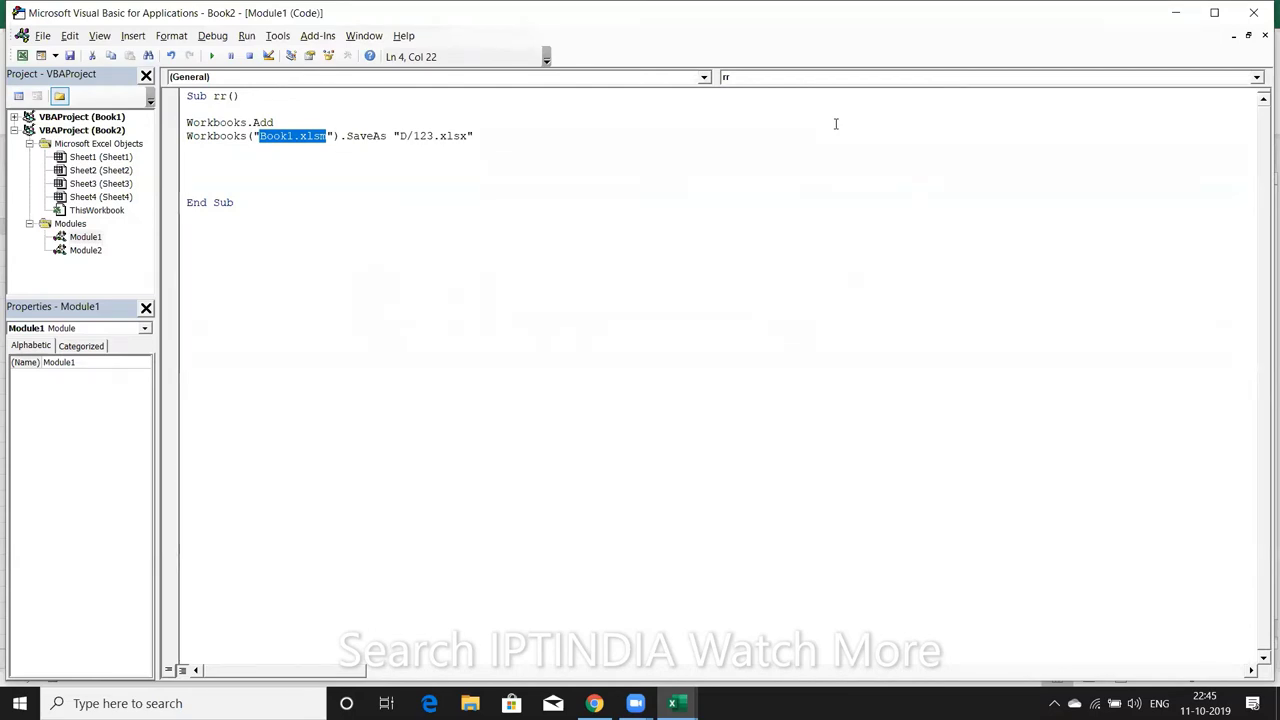
{"action": "key", "text": "Down"}
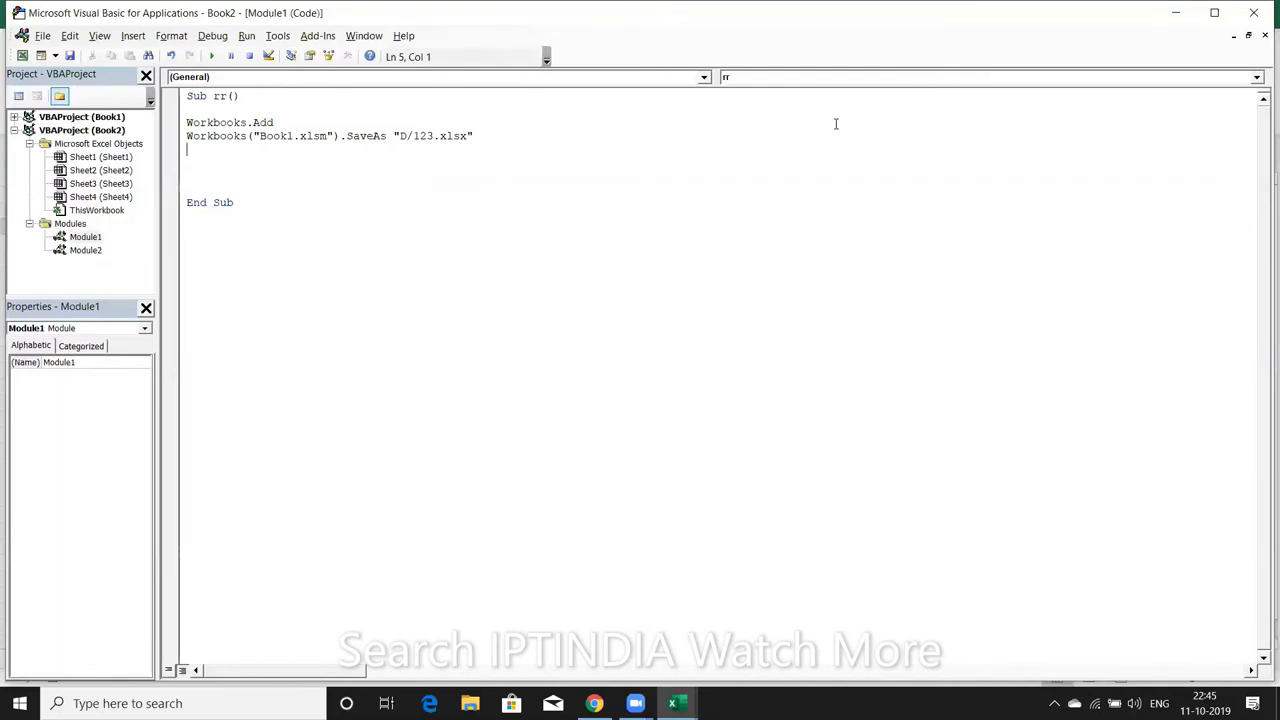
{"action": "key", "text": "Up"}
{"action": "key", "text": "Up"}
{"action": "key", "text": "Down"}
{"action": "key", "text": "Down"}
Comment out the Workbooks("Book1.xlsm").SaveAs line with an apostrophe and return to Excel
{"action": "left_click", "coordinate": [836, 124]}
{"action": "left_click_drag", "start_coordinate": [189, 136], "coordinate": [189, 149]}
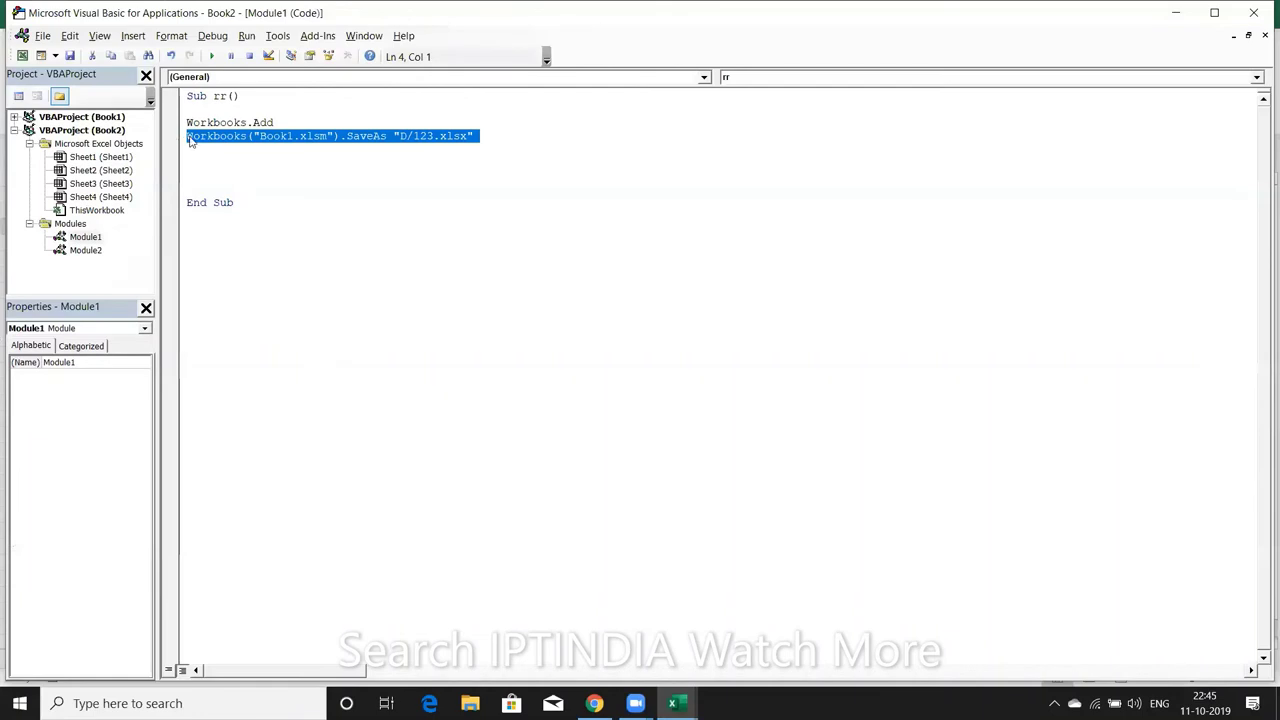
{"action": "key", "text": "Left"}
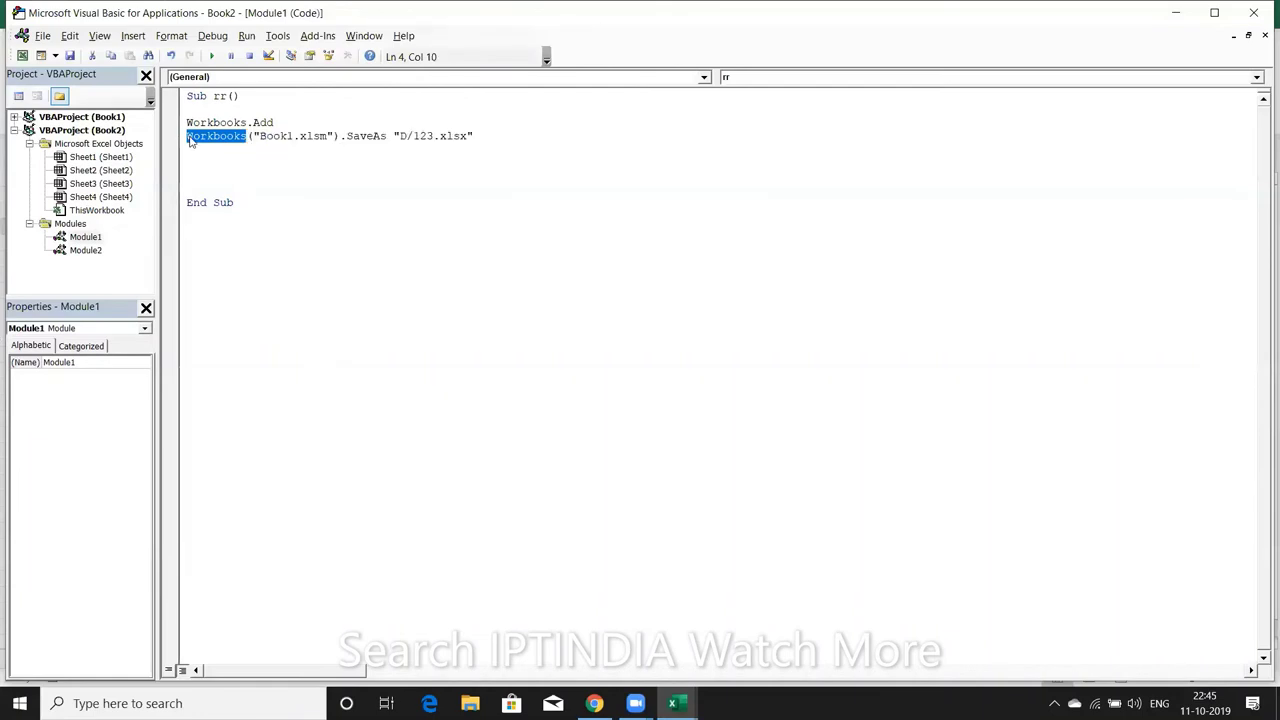
{"action": "left_click", "coordinate": [188, 137]}
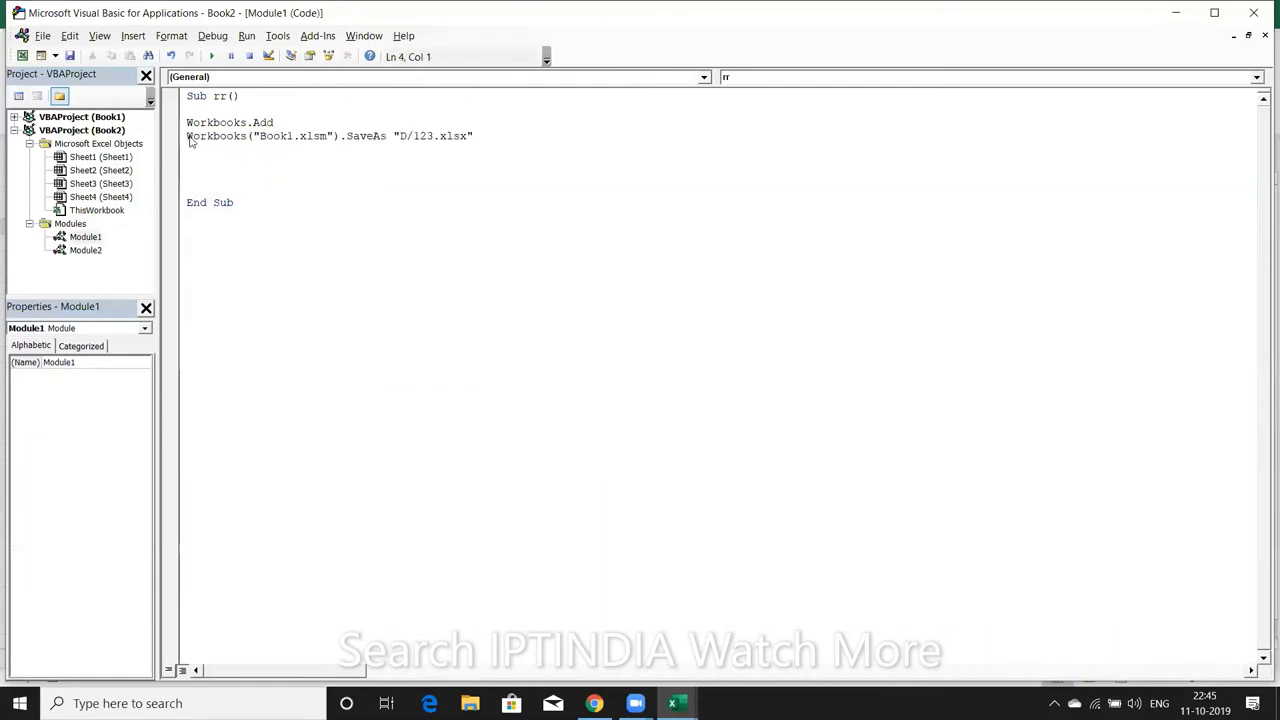
{"action": "type", "text": "'"}
{"action": "left_click", "coordinate": [187, 149]}
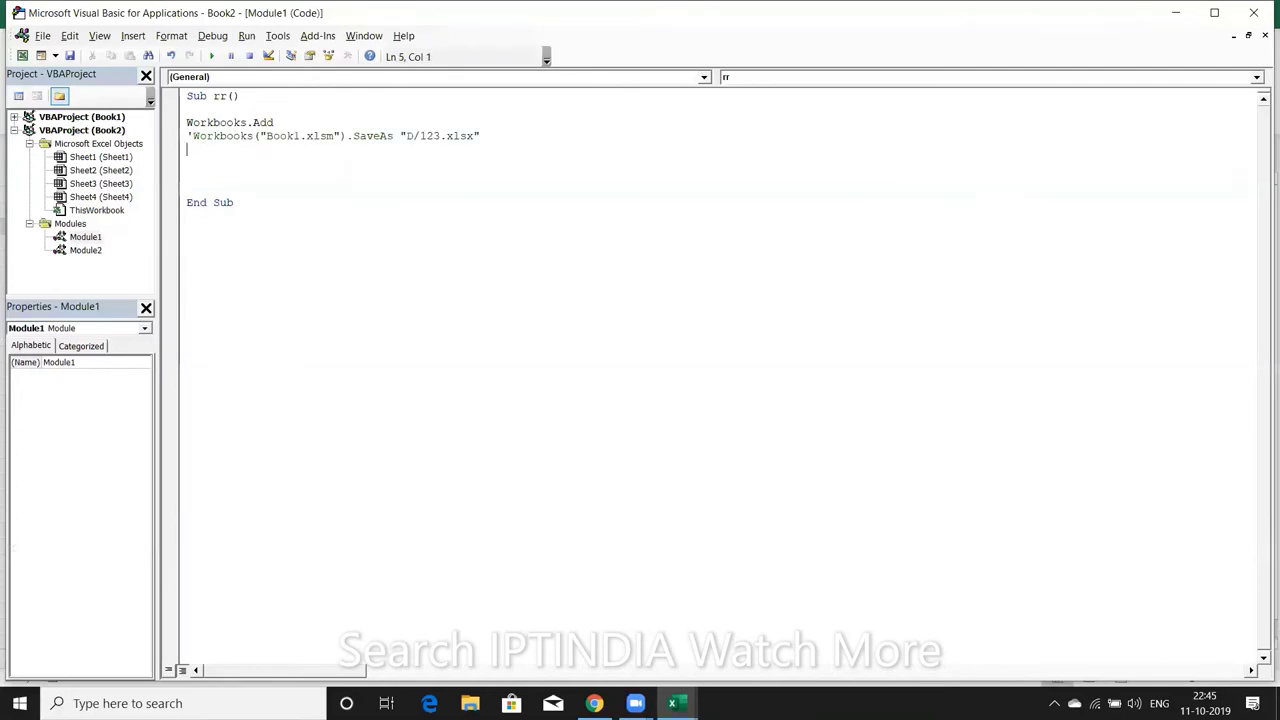
{"action": "left_click", "coordinate": [192, 122]}
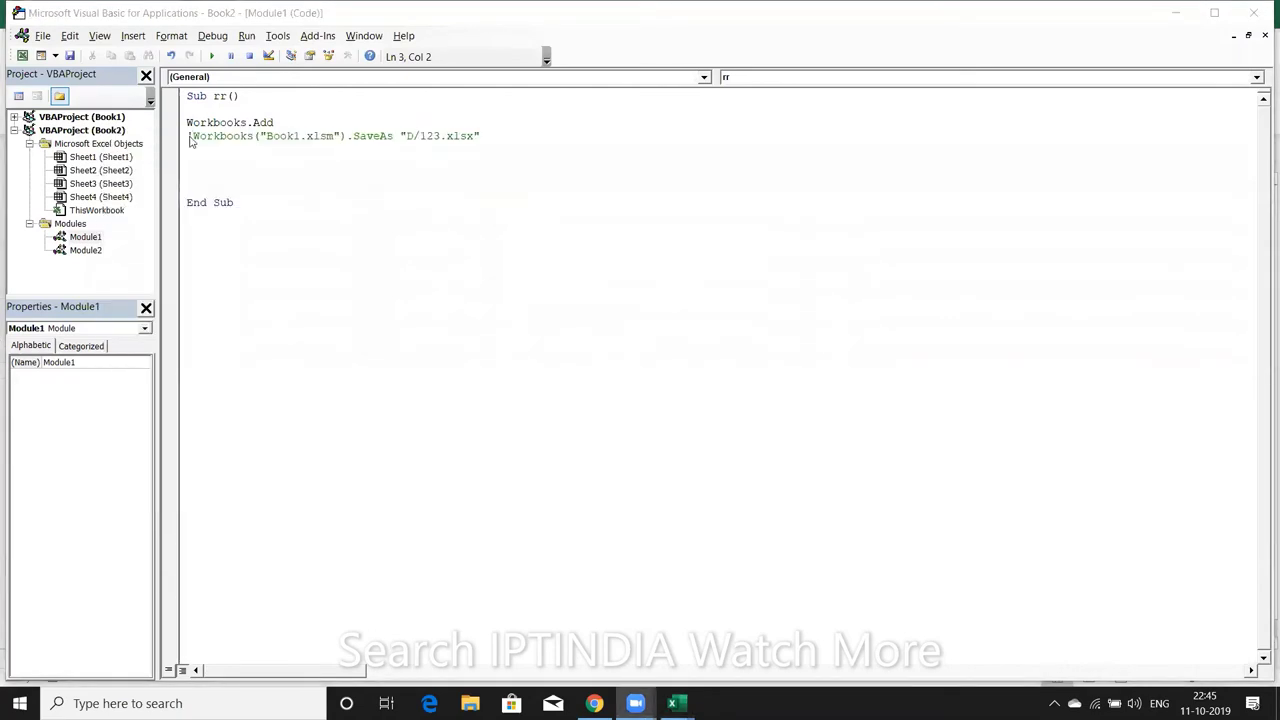
{"action": "key", "text": "alt+Tab"}
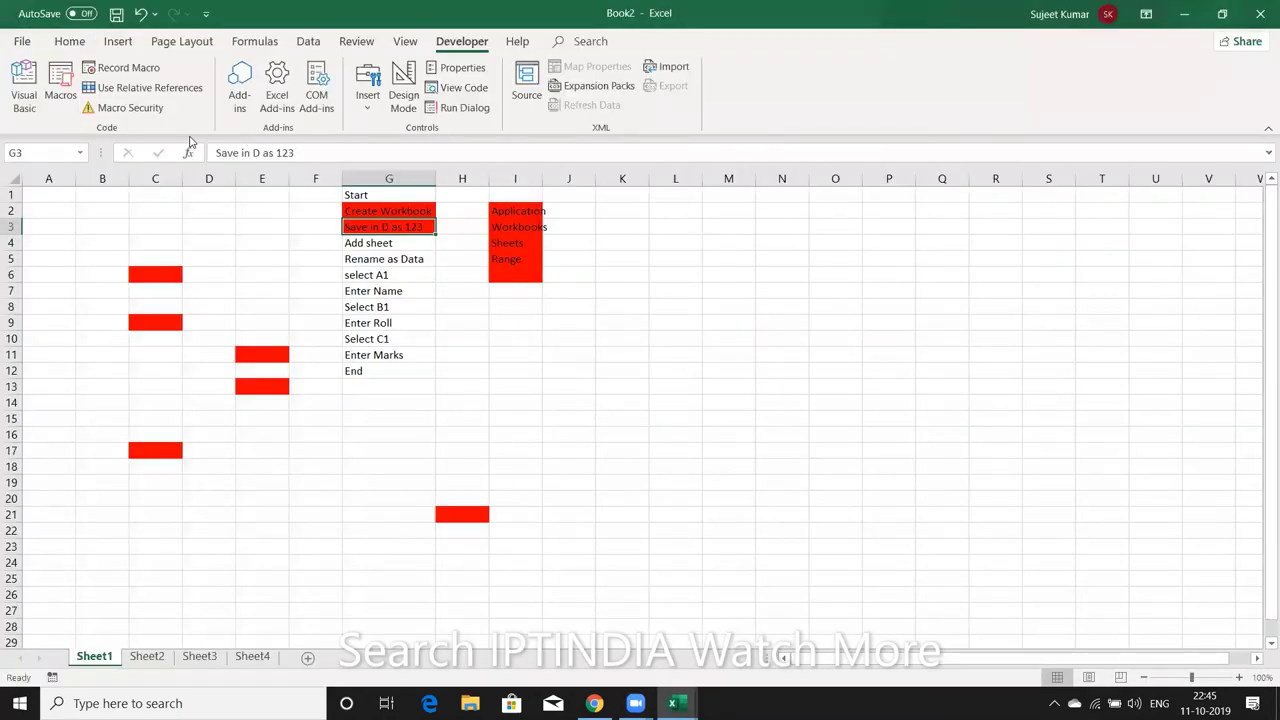
Extend the red fill on row 3 to J3 and enter Activeworkbook in J3 beside Workbooks
{"action": "key", "text": "ctrl+k"}
{"action": "key", "text": "ctrl+k"}
{"action": "key", "text": "ctrl+k"}
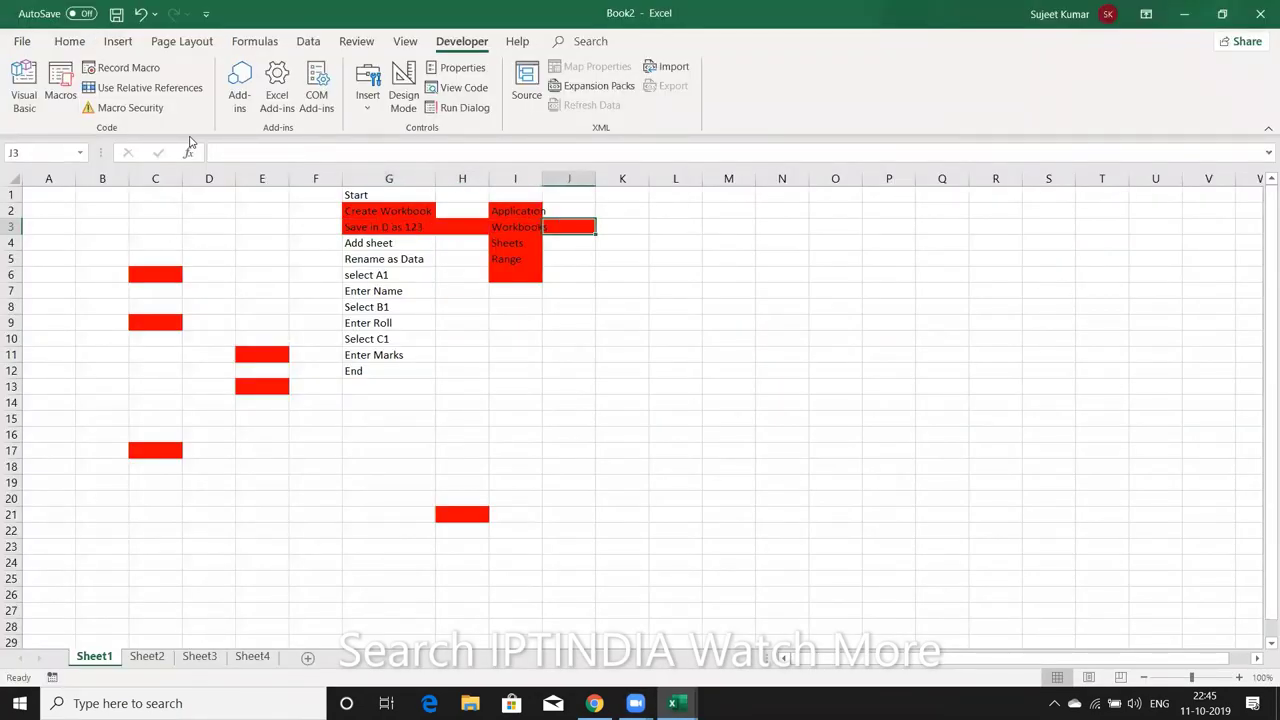
{"action": "type", "text": "Ac"}
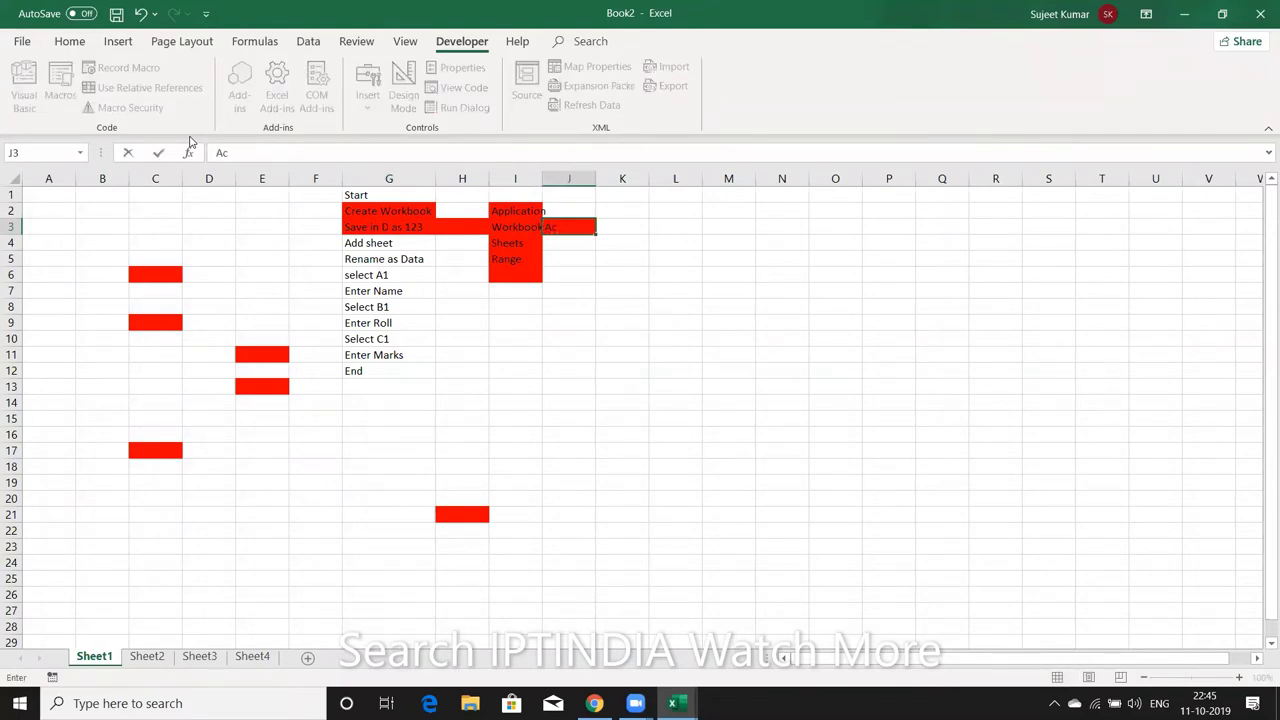
{"action": "type", "text": "tivew"}
{"action": "type", "text": "orkbook"}
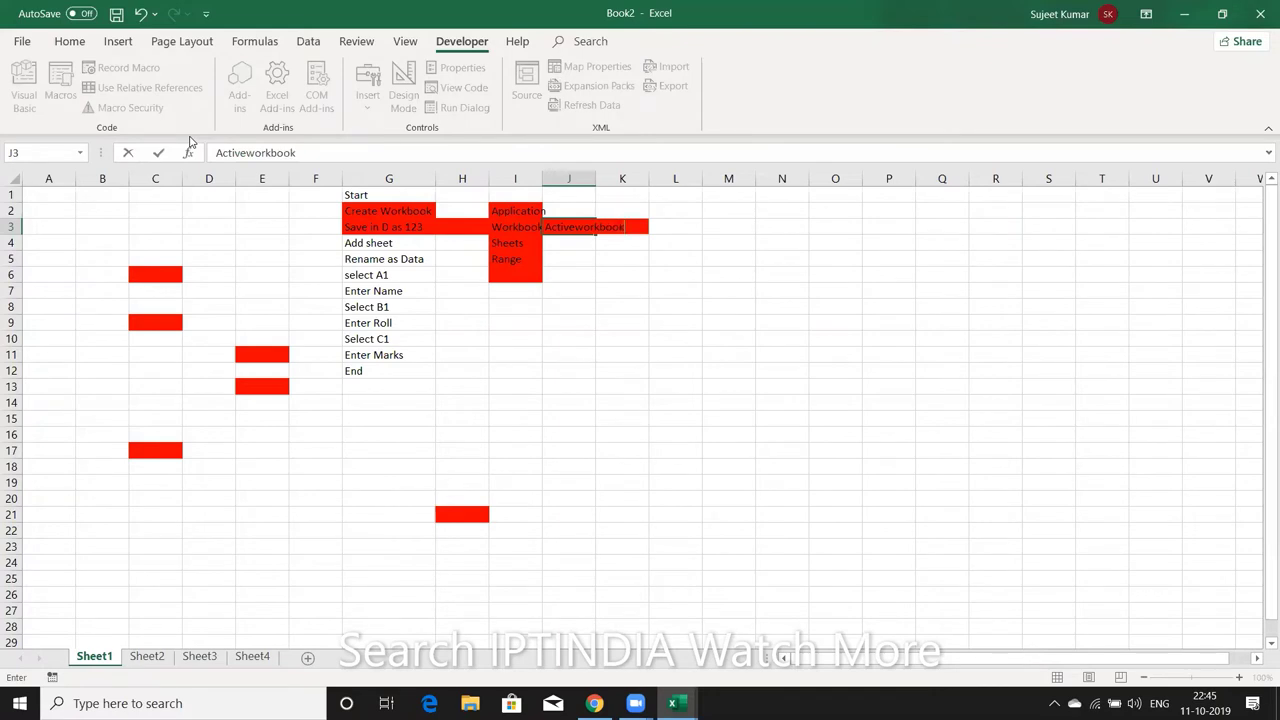
{"action": "key", "text": "Return"}
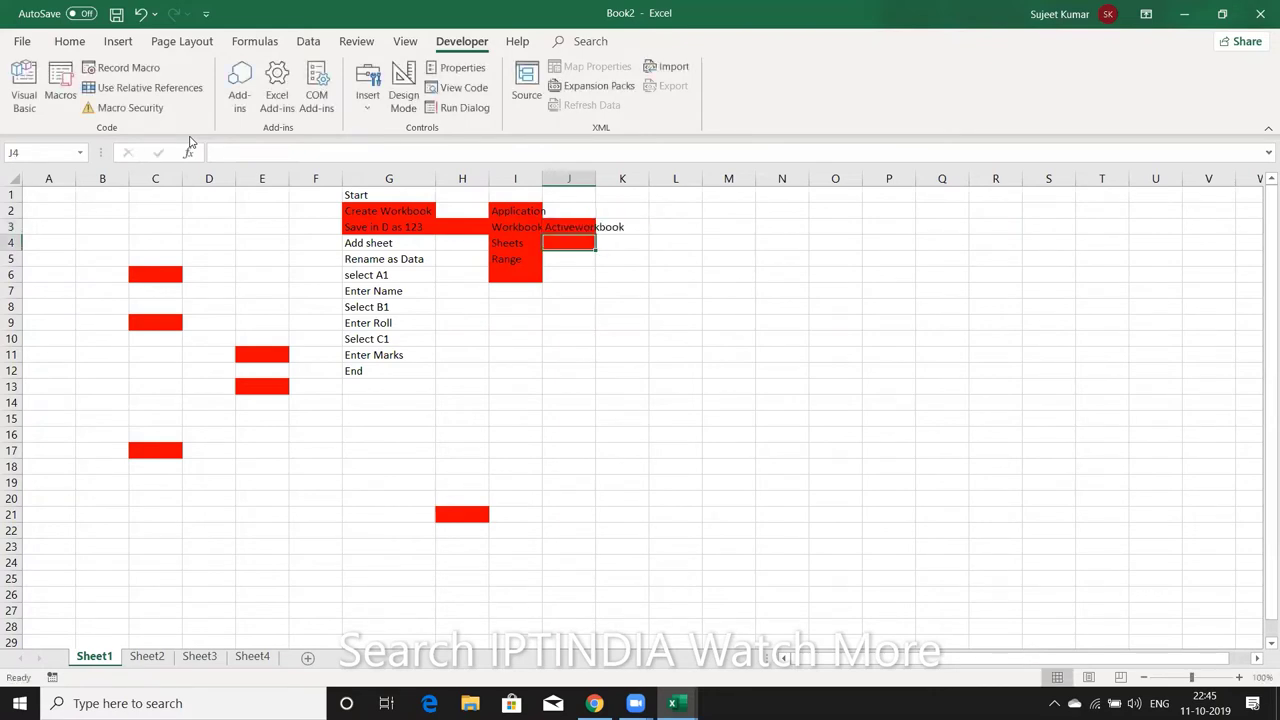
{"action": "key", "text": "Up"}
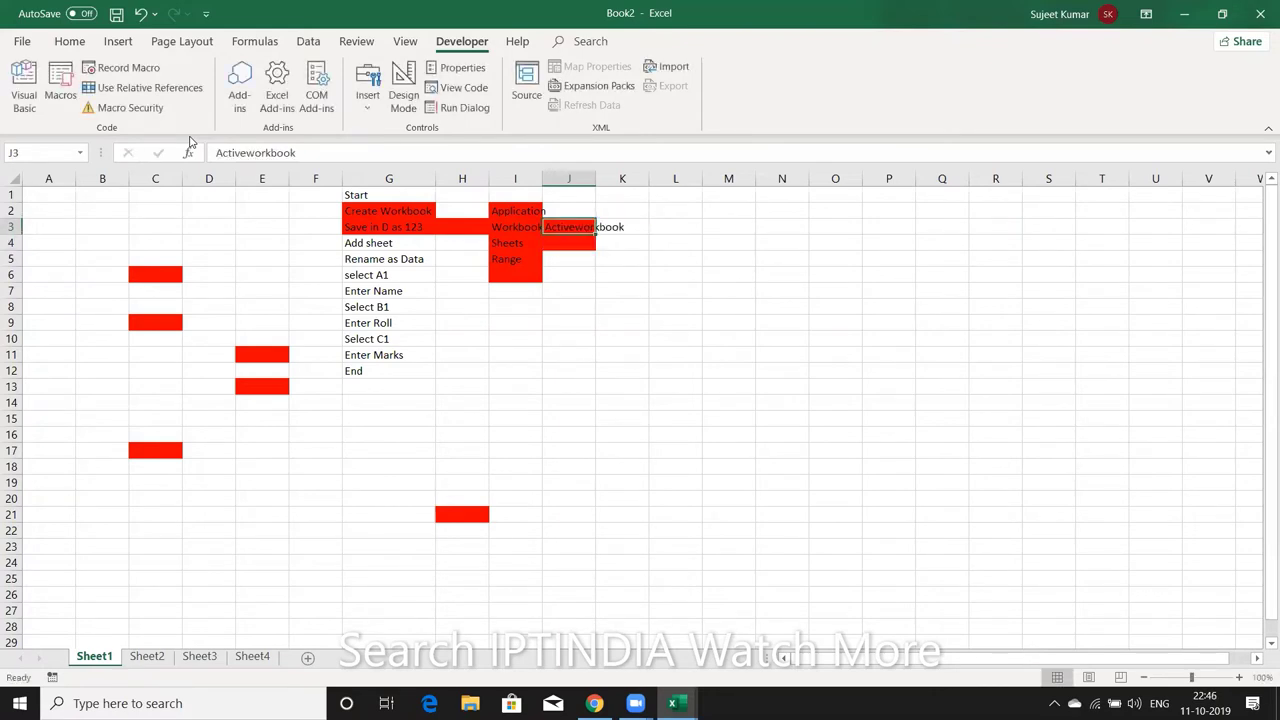
{"action": "key", "text": "Left"}
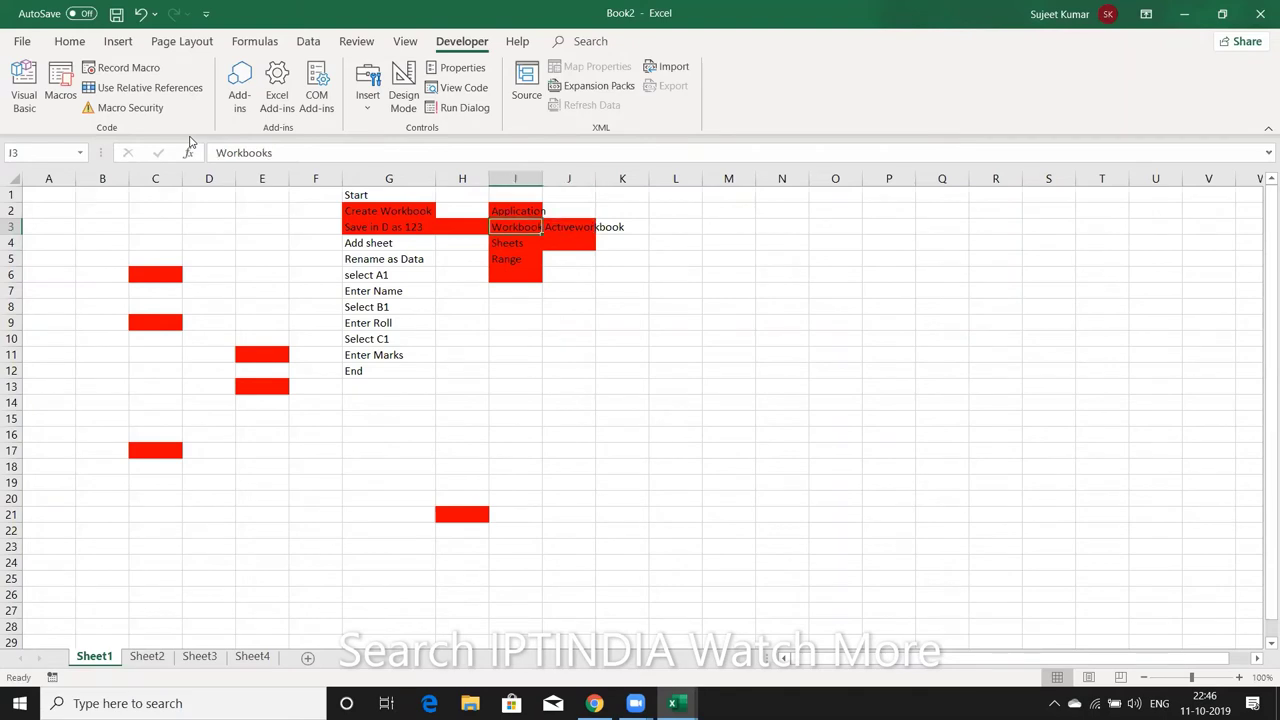
{"action": "key", "text": "Right"}
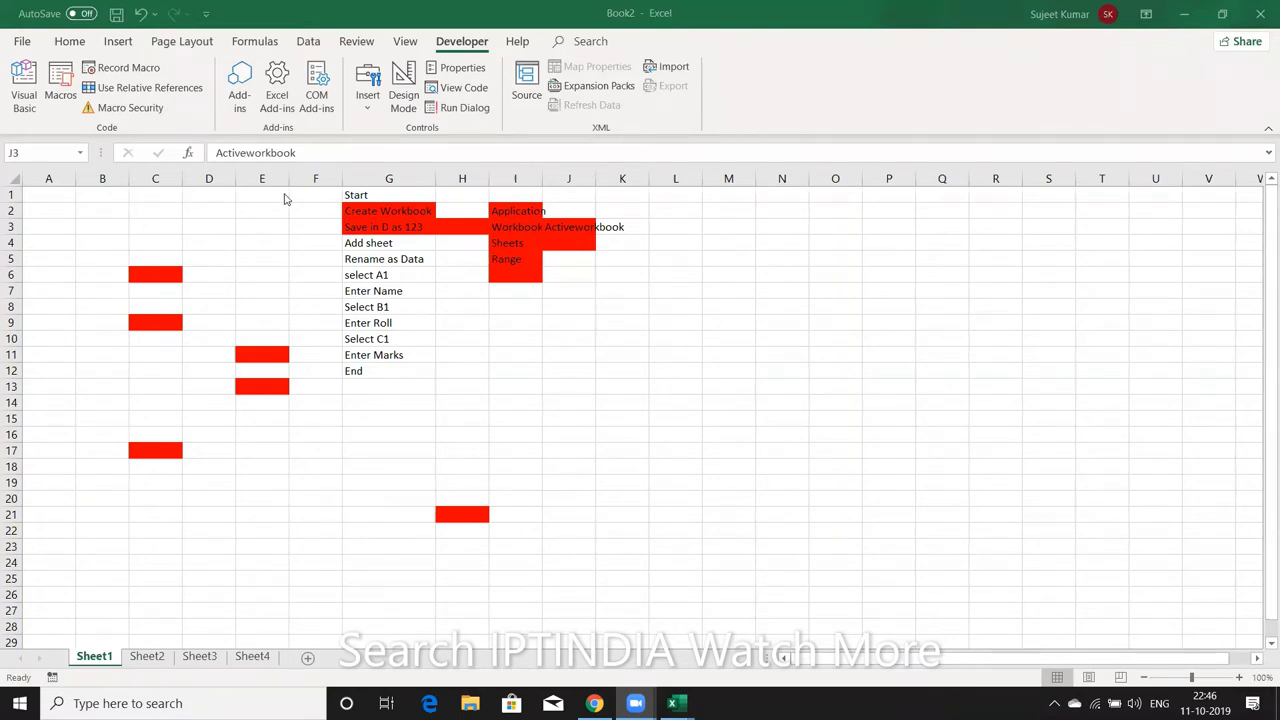
{"action": "key", "text": "alt+Tab"}
{"action": "key", "text": "alt+Tab"}
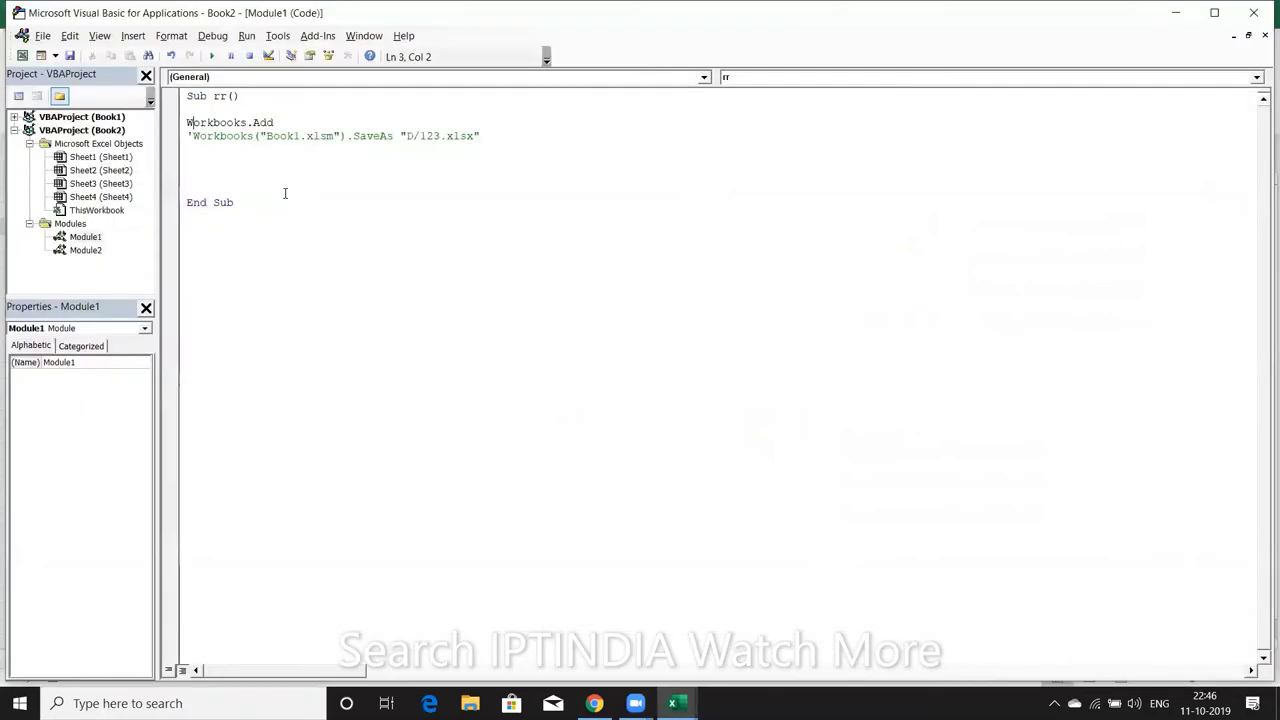
Add an ActiveWorkbook.SaveAs "D/123.xlsx" line below the commented Book1 SaveAs line
{"action": "key", "text": "Down"}
{"action": "key", "text": "shift+Down"}
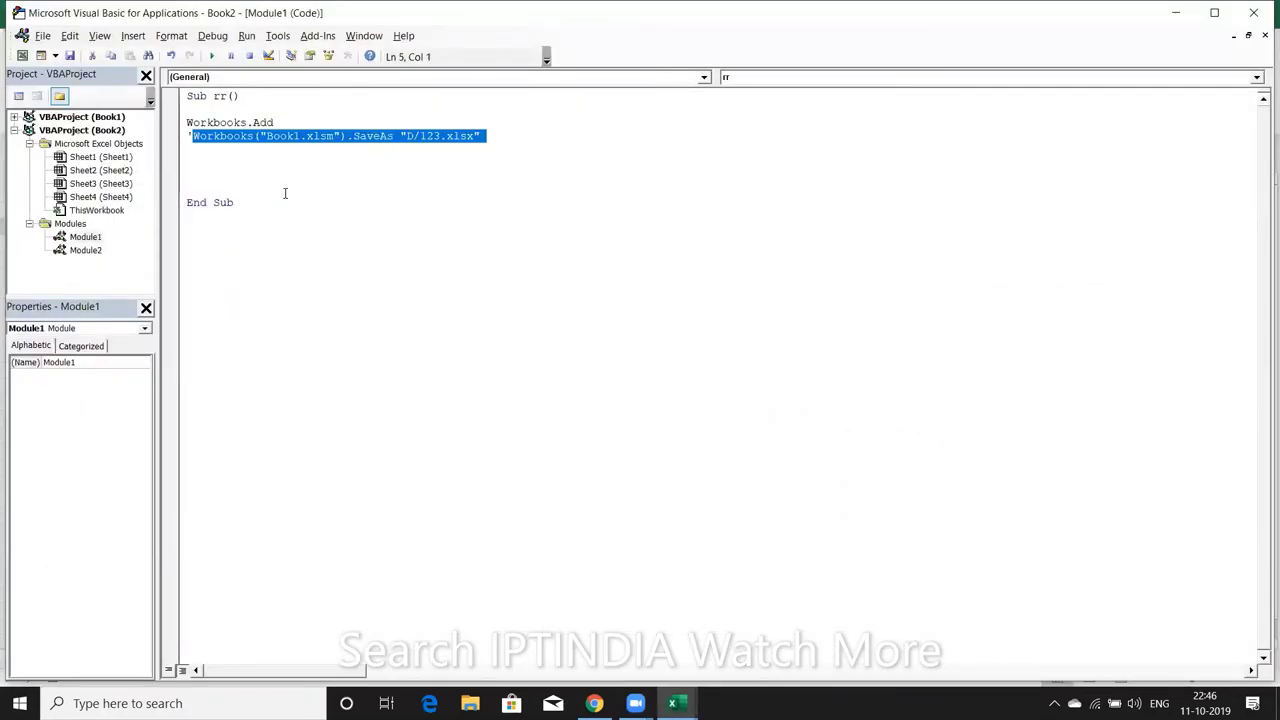
{"action": "key", "text": "ctrl+c"}
{"action": "key", "text": "ctrl+v"}
{"action": "key", "text": "ctrl+v"}
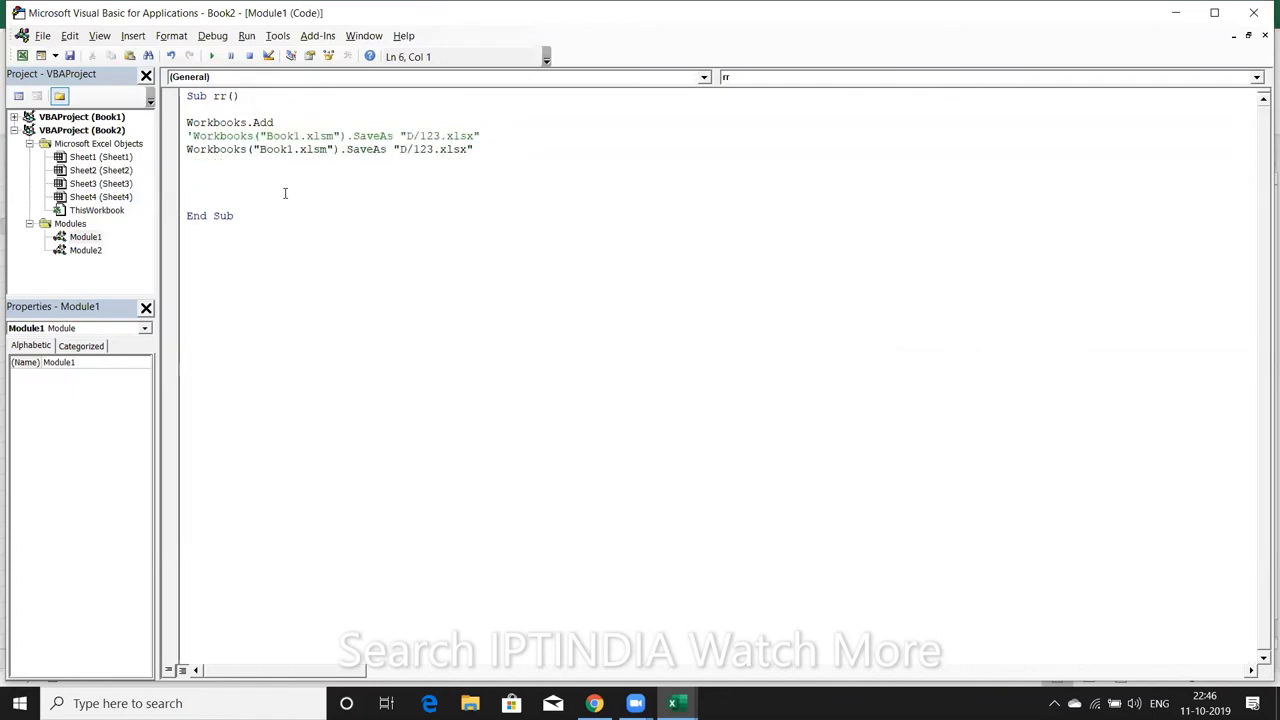
{"action": "key", "text": "shift+Right"}
{"action": "key", "text": "shift+Right"}
{"action": "key", "text": "shift+Right"}
{"action": "key", "text": "shift+Right"}
{"action": "key", "text": "shift+Right"}
{"action": "key", "text": "shift+Right"}
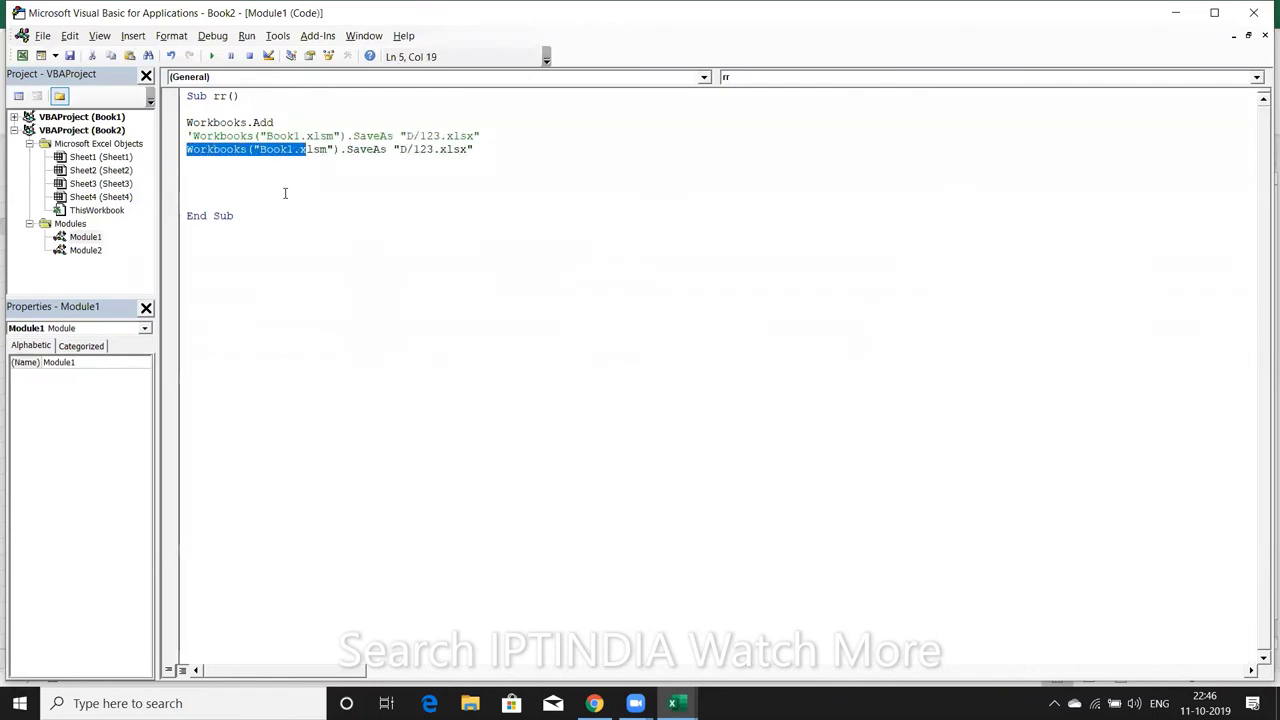
{"action": "key", "text": "shift+Right"}
{"action": "key", "text": "shift+Right"}
{"action": "key", "text": "shift+Right"}
{"action": "key", "text": "shift+Right"}
{"action": "key", "text": "shift+Right"}
{"action": "type", "text": "a"}
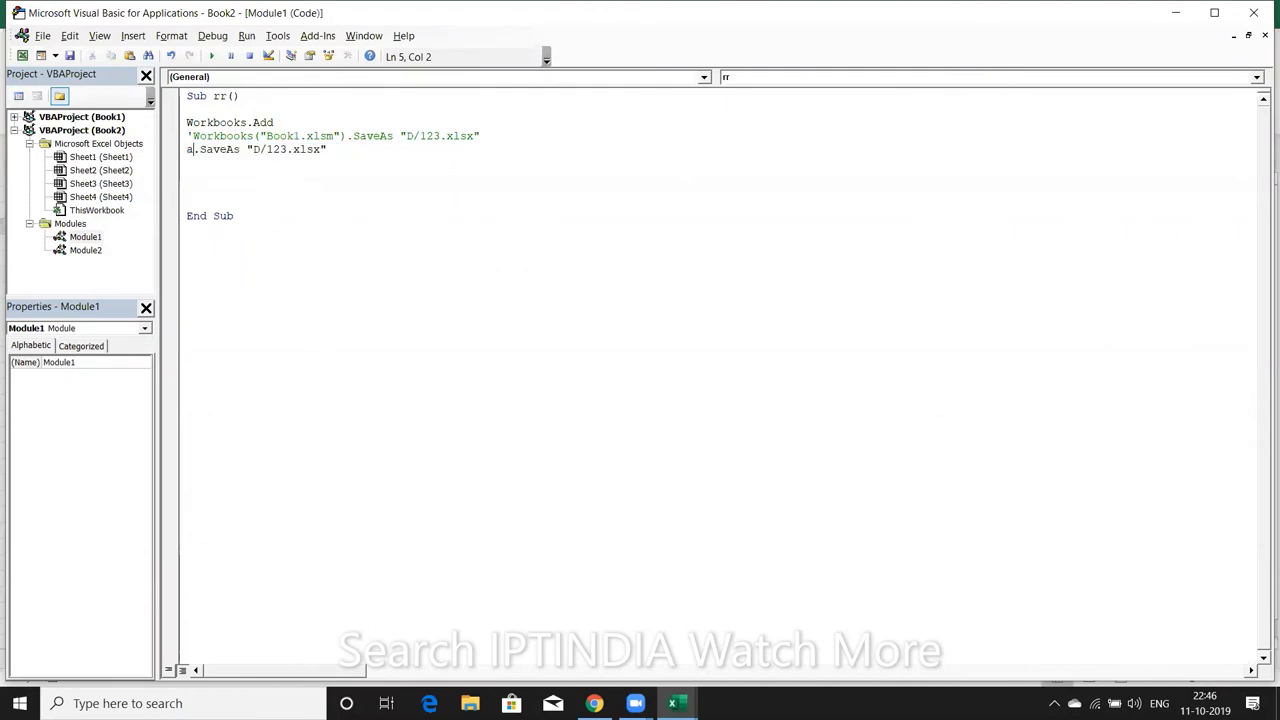
{"action": "type", "text": "ctive"}
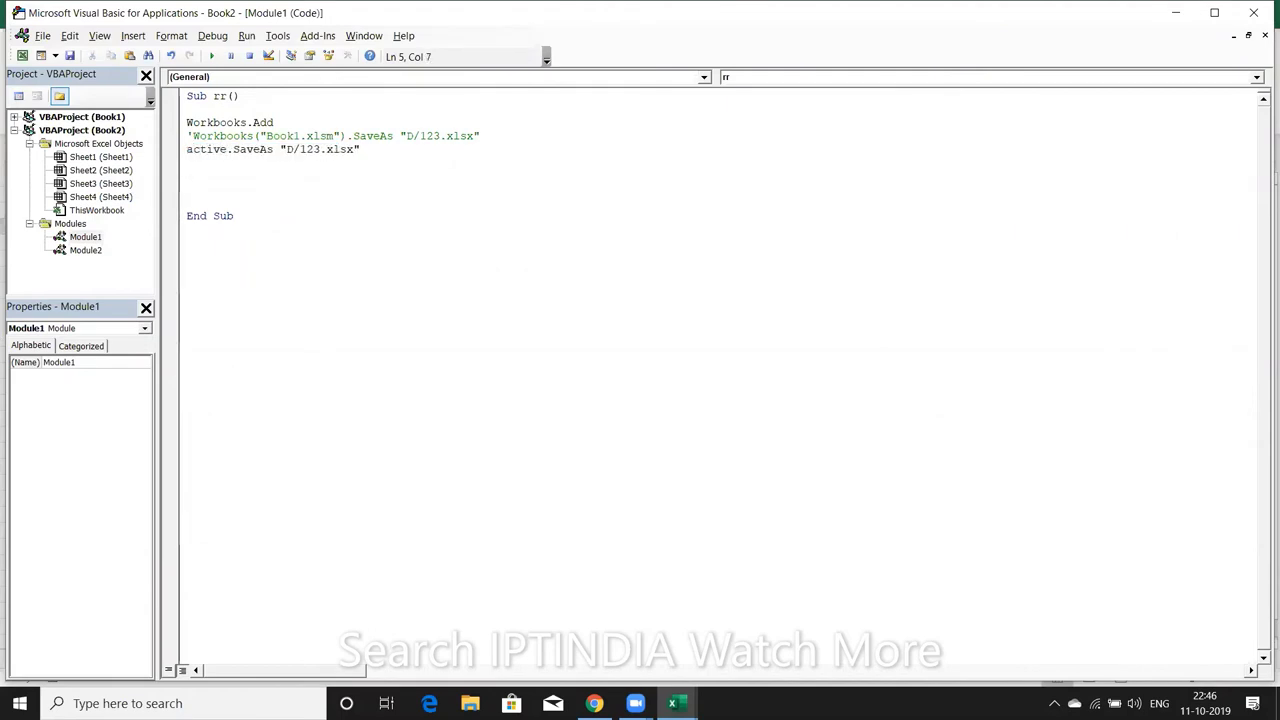
{"action": "type", "text": "work"}
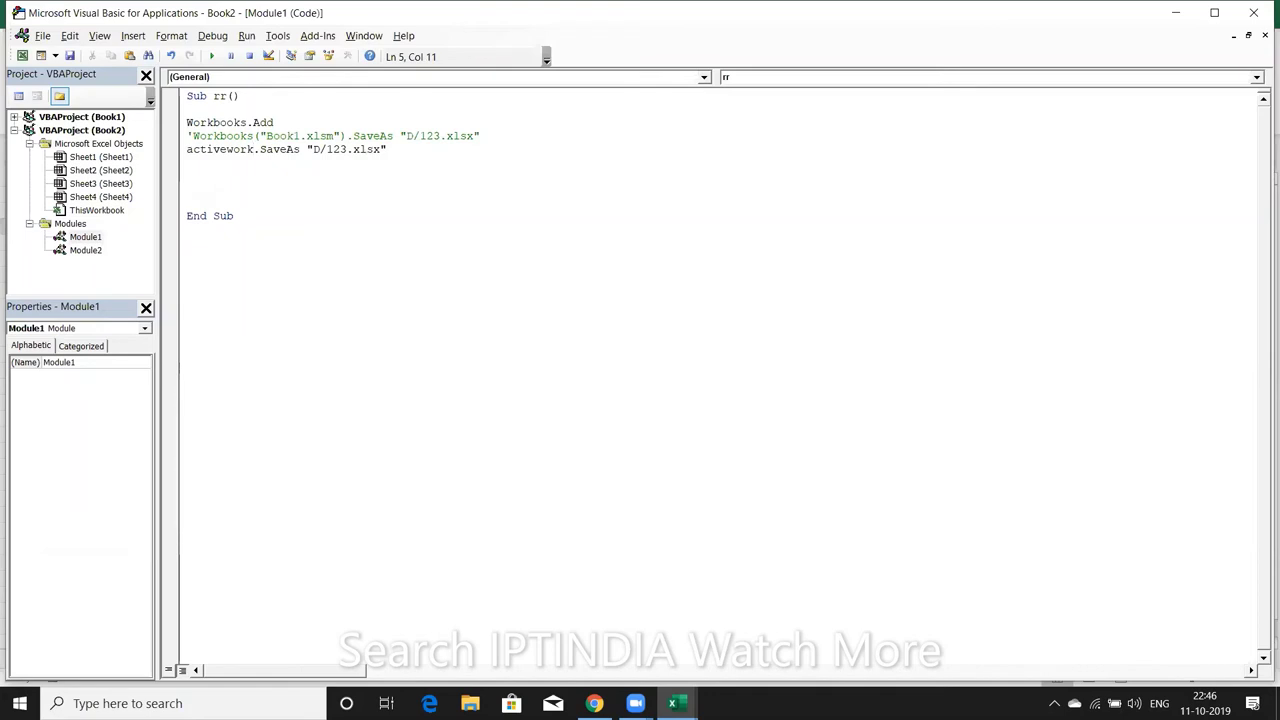
{"action": "type", "text": "book"}
{"action": "key", "text": "Down"}
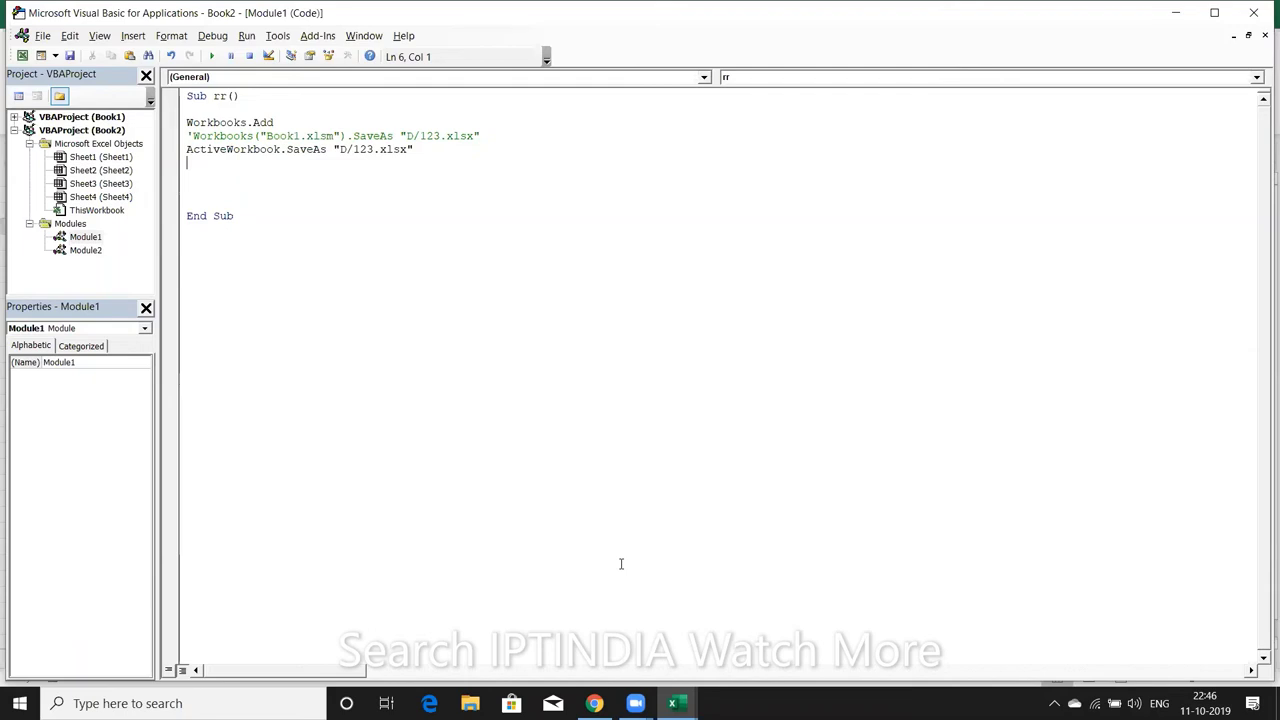
Check the Book2 workbook, then return to the macro rr code
{"action": "left_click", "coordinate": [668, 700]}
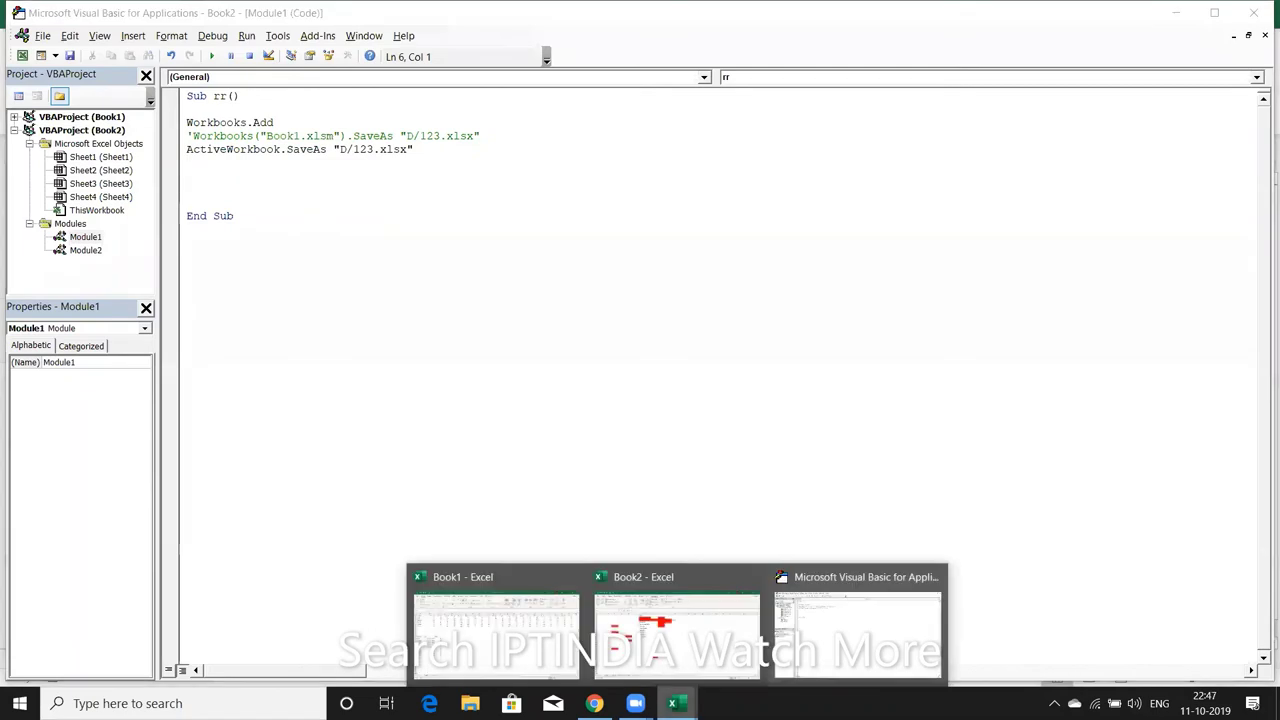
{"action": "mouse_move", "coordinate": [676, 622]}
{"action": "mouse_move", "coordinate": [673, 703]}
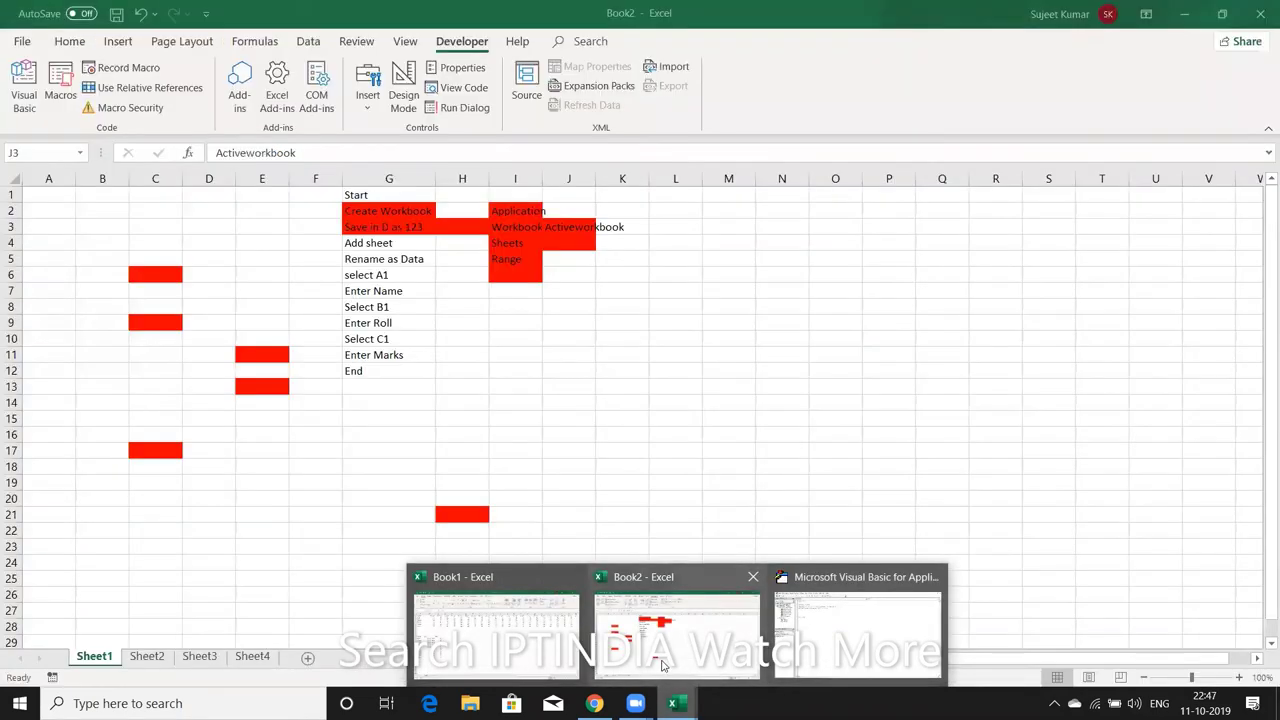
{"action": "left_click", "coordinate": [661, 665]}
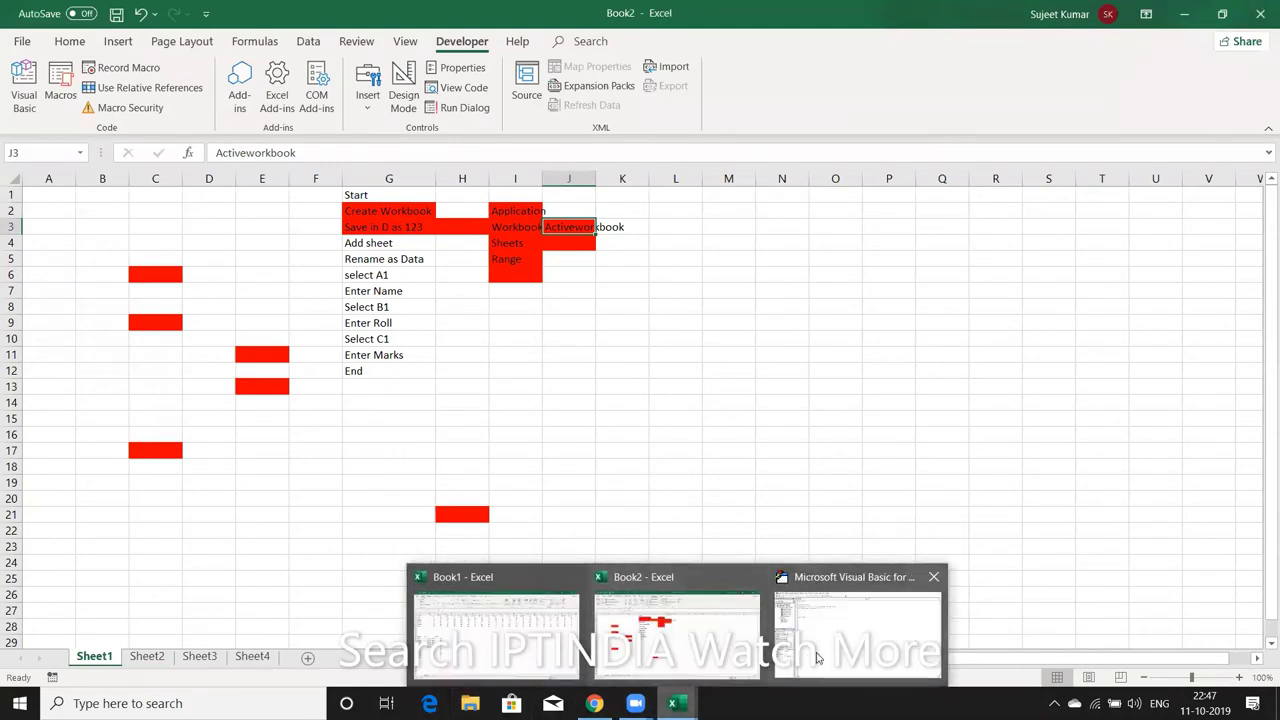
{"action": "left_click", "coordinate": [816, 653]}
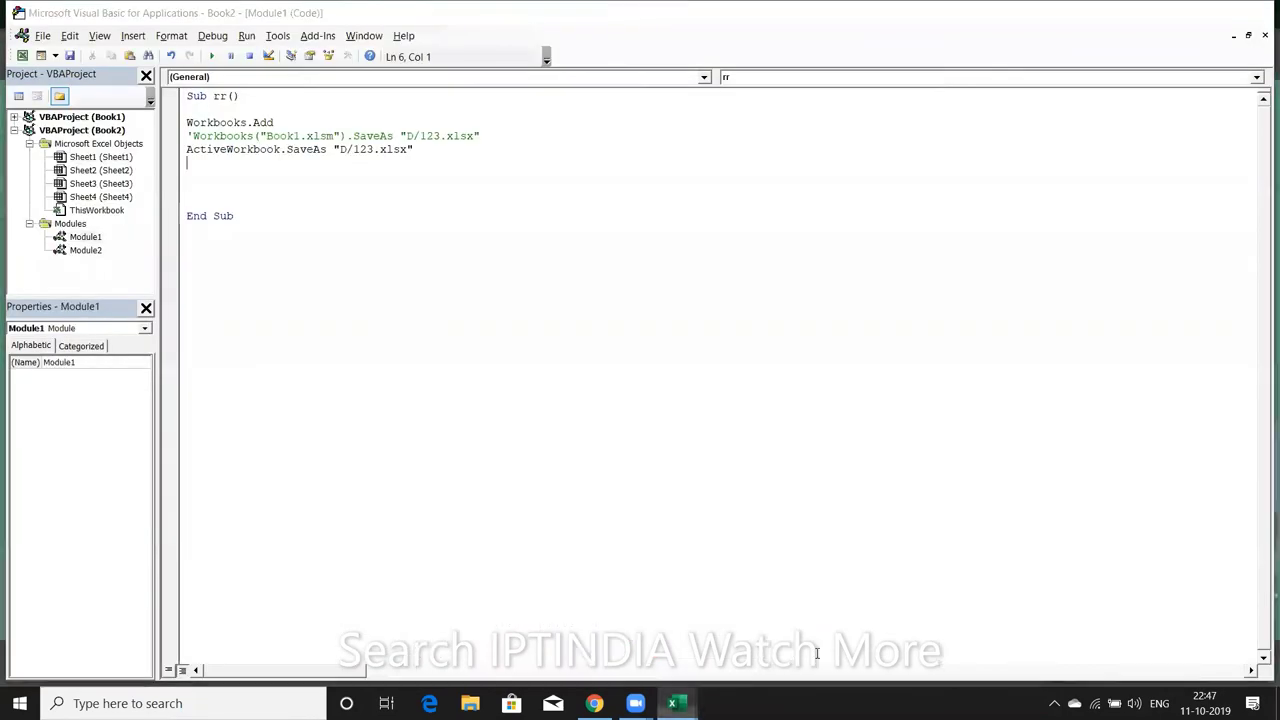
Insert a colon so the SaveAs path reads 'D:/123.xlsx', then open File Explorer
{"action": "double_click", "coordinate": [357, 150]}
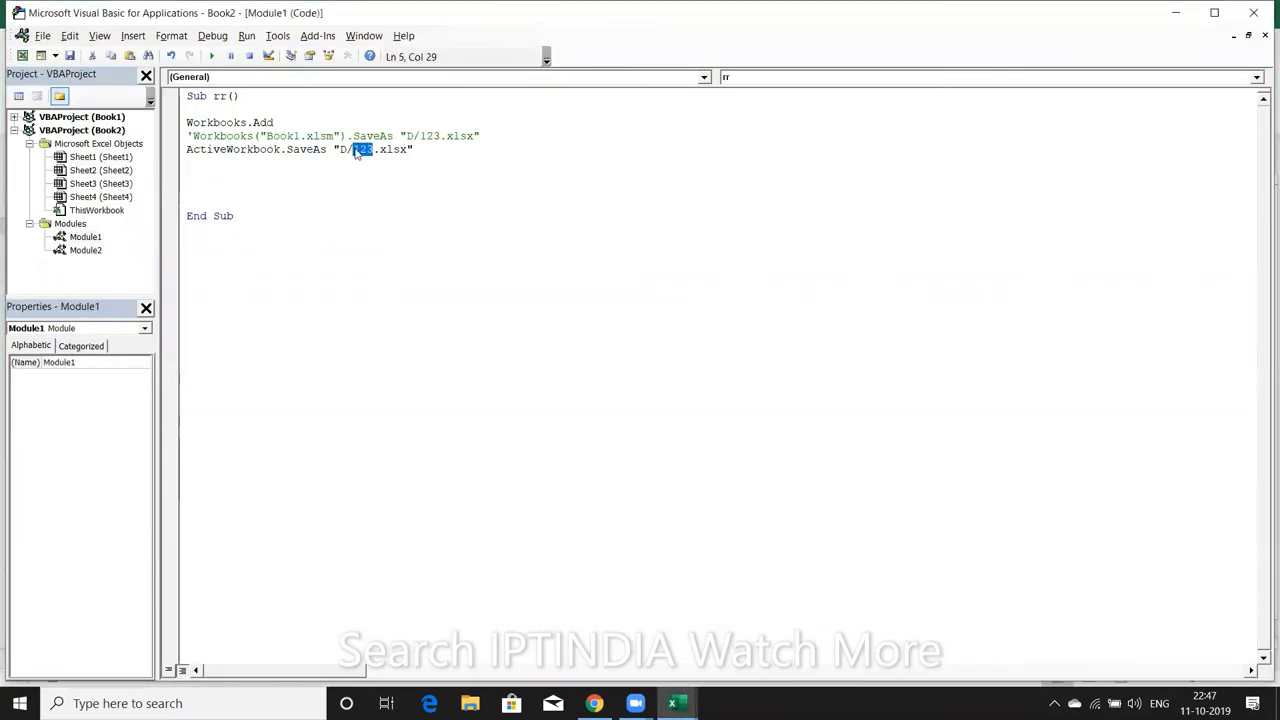
{"action": "left_click", "coordinate": [356, 150]}
{"action": "type", "text": ":"}
{"action": "key", "text": "Left"}
{"action": "key", "text": "Left"}
{"action": "key", "text": "alt+Tab"}
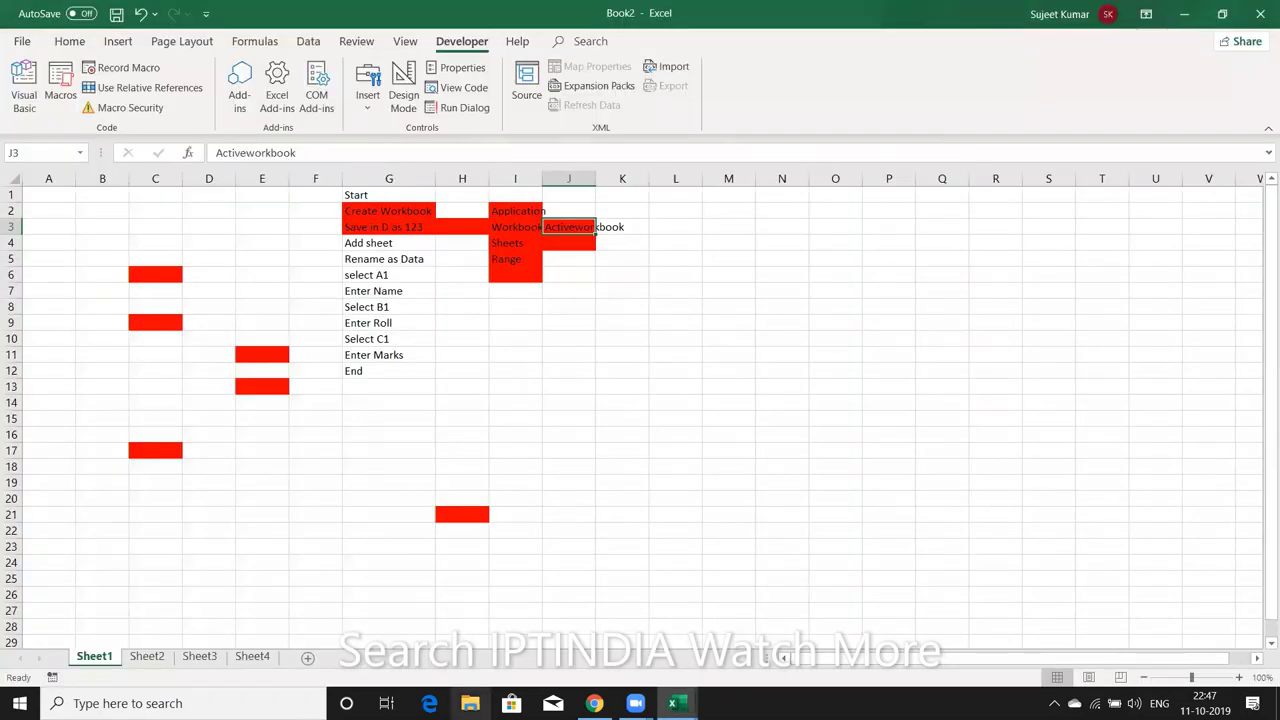
{"action": "key", "text": "super+e"}
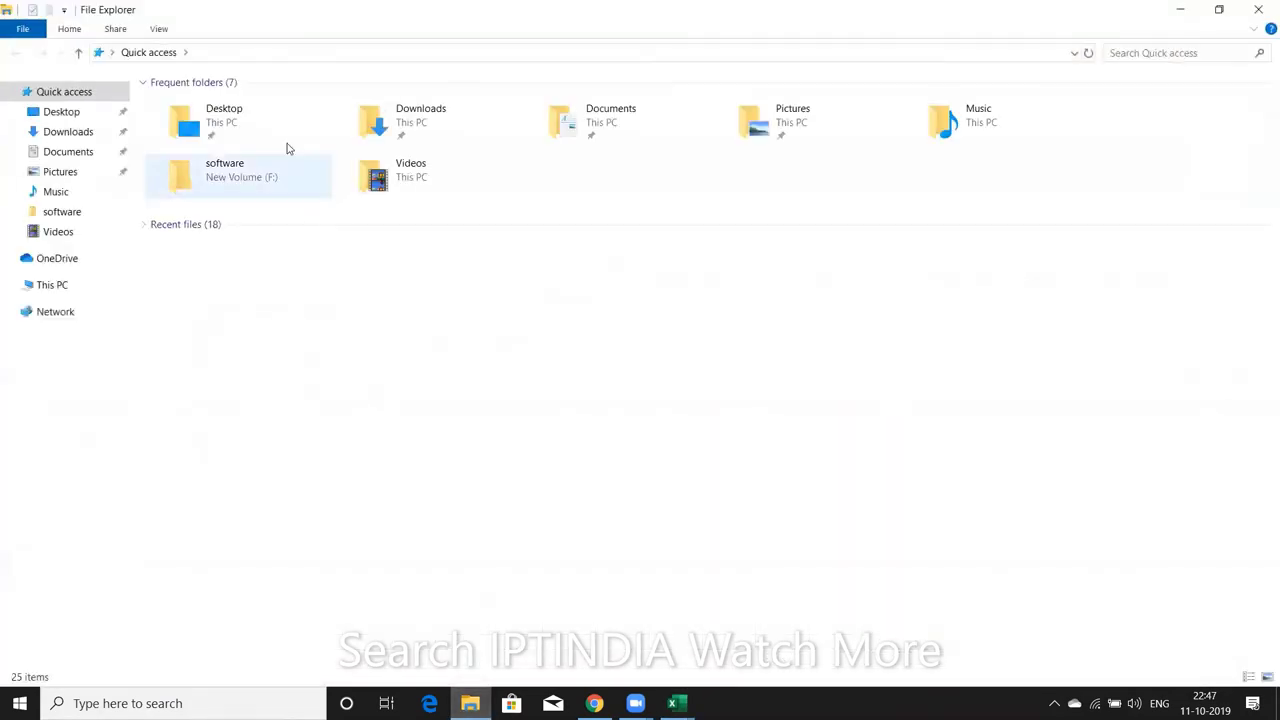
Browse This PC to New Volume (E:), confirm its E:\ path, then return to Book2
{"action": "left_click", "coordinate": [60, 290]}
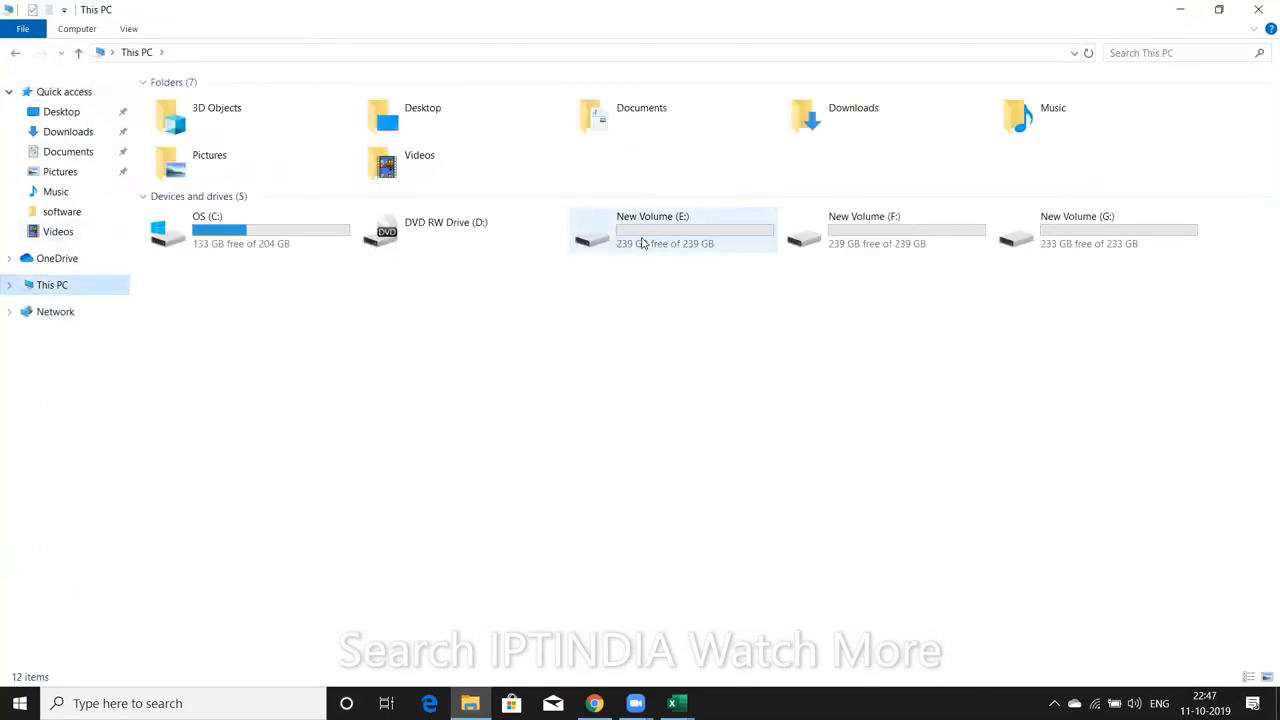
{"action": "double_click", "coordinate": [642, 240]}
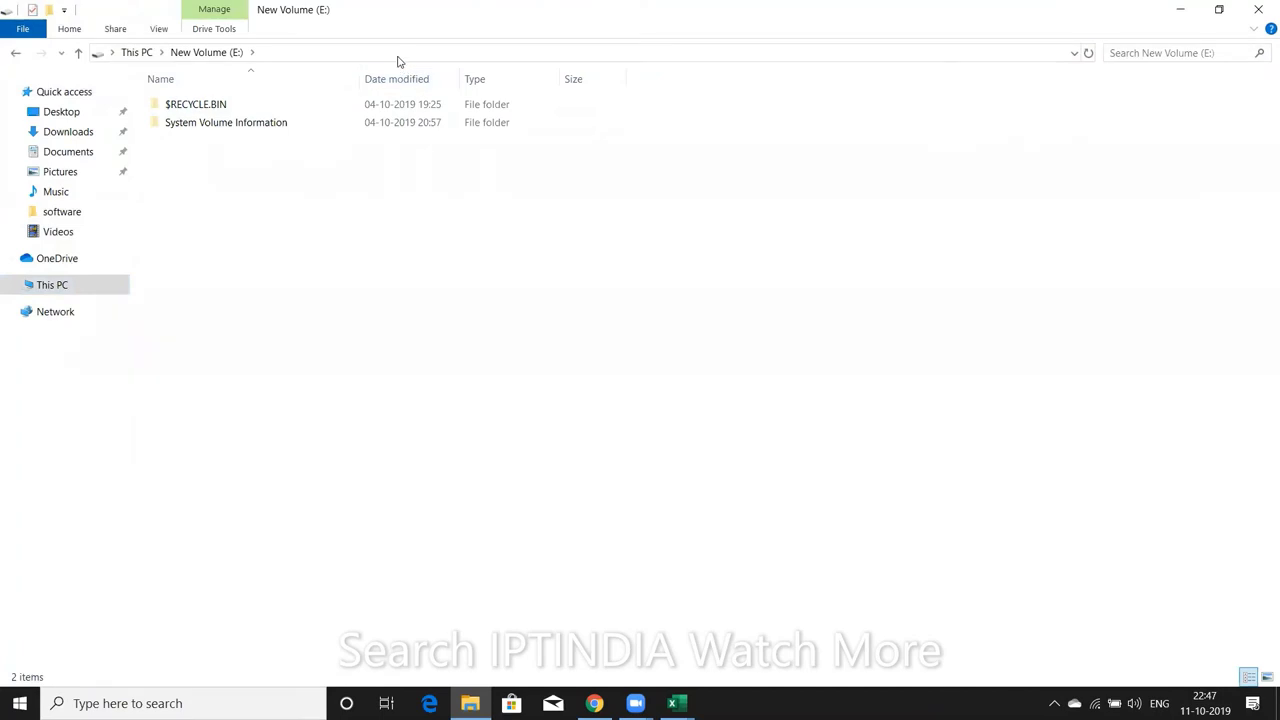
{"action": "left_click", "coordinate": [398, 54]}
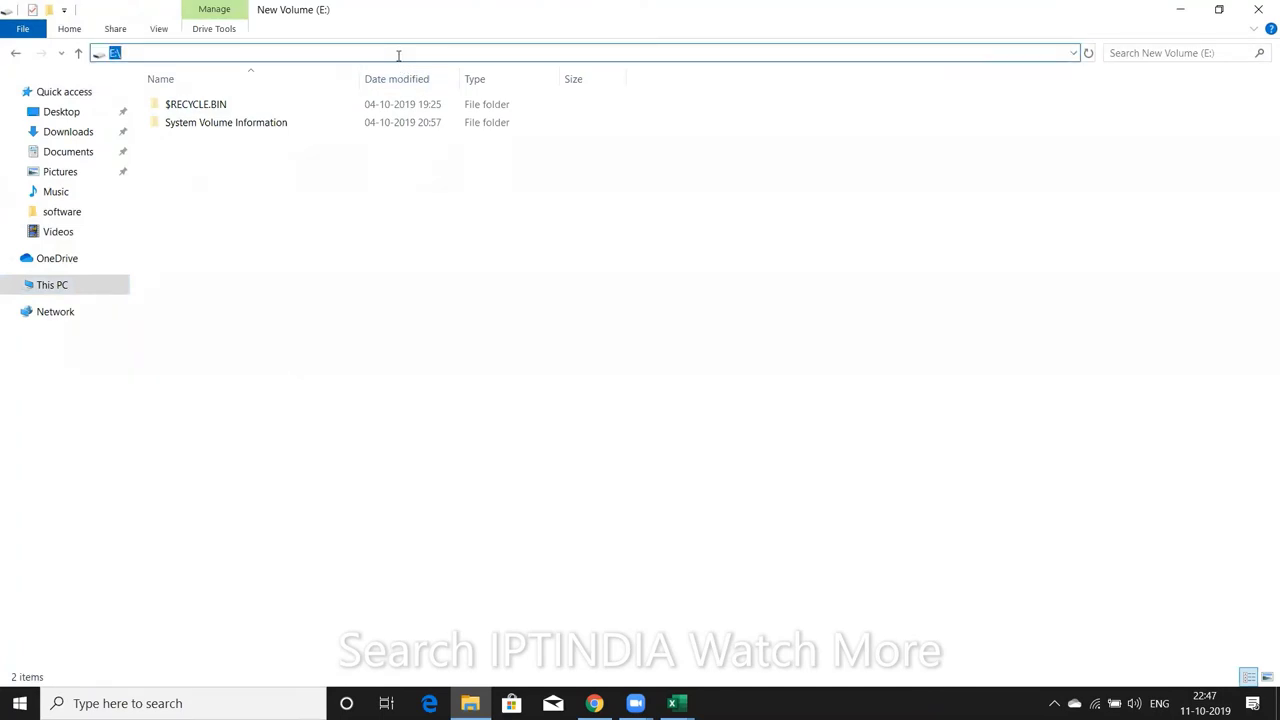
{"action": "key", "text": "Escape"}
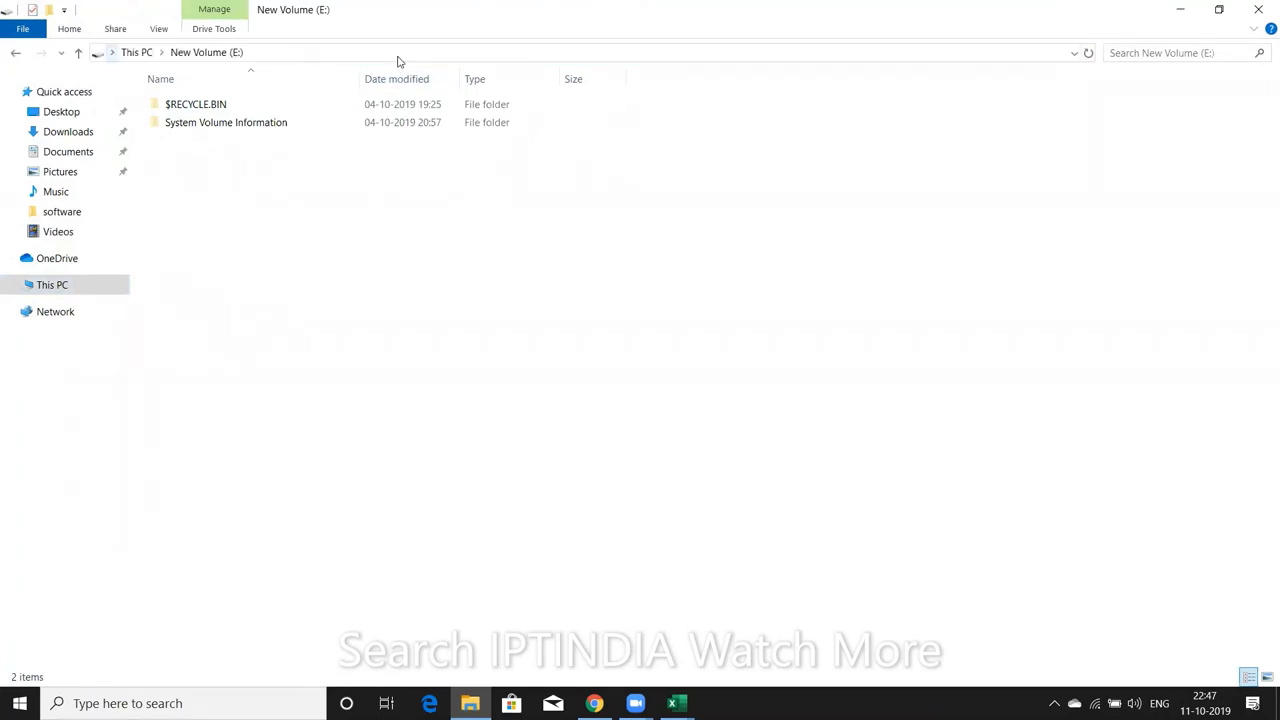
{"action": "key", "text": "alt+Tab"}
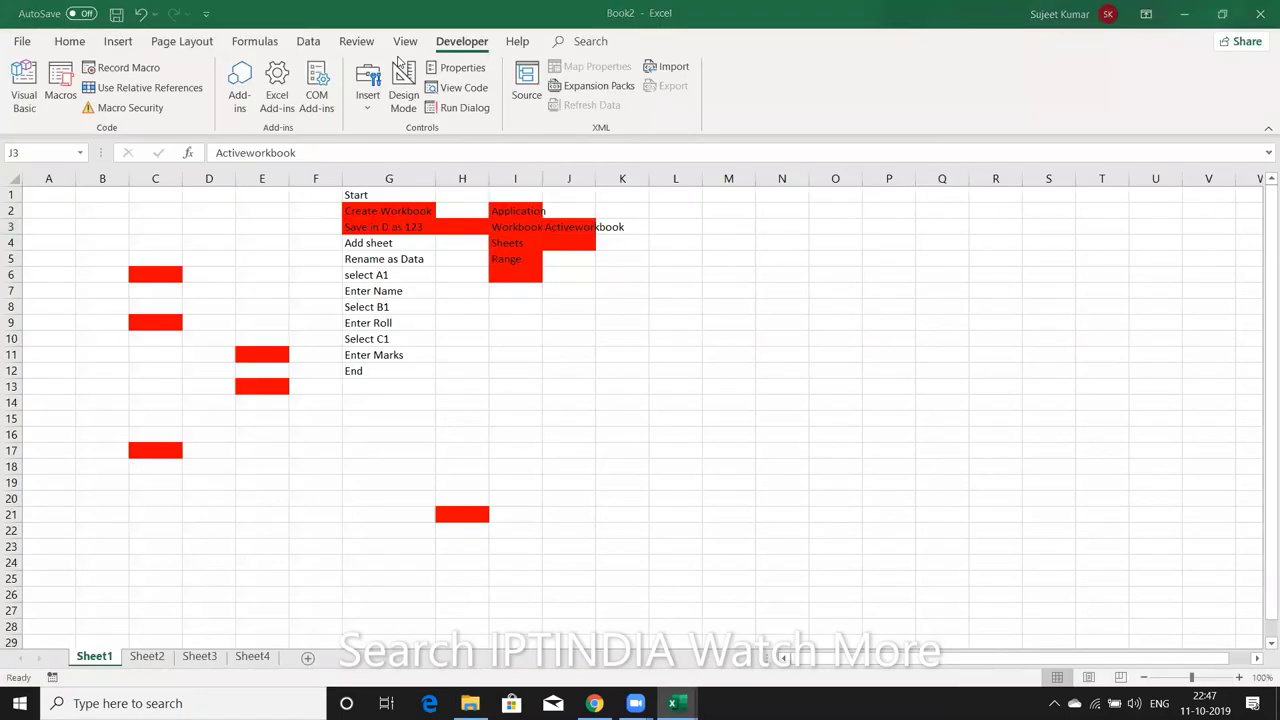
Add a Sheets.Add line below the SaveAs line in macro rr
{"action": "key", "text": "alt+Tab"}
{"action": "key", "text": "Tab"}
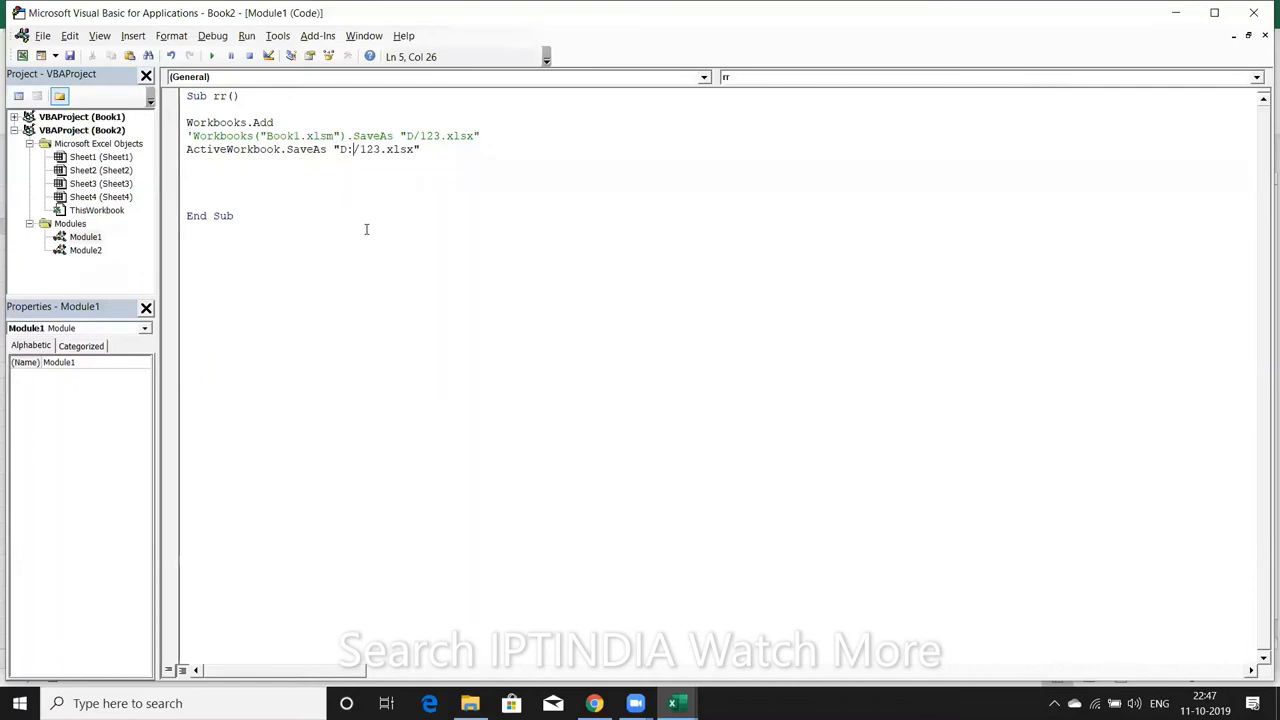
{"action": "key", "text": "Down"}
{"action": "key", "text": "alt+F11"}
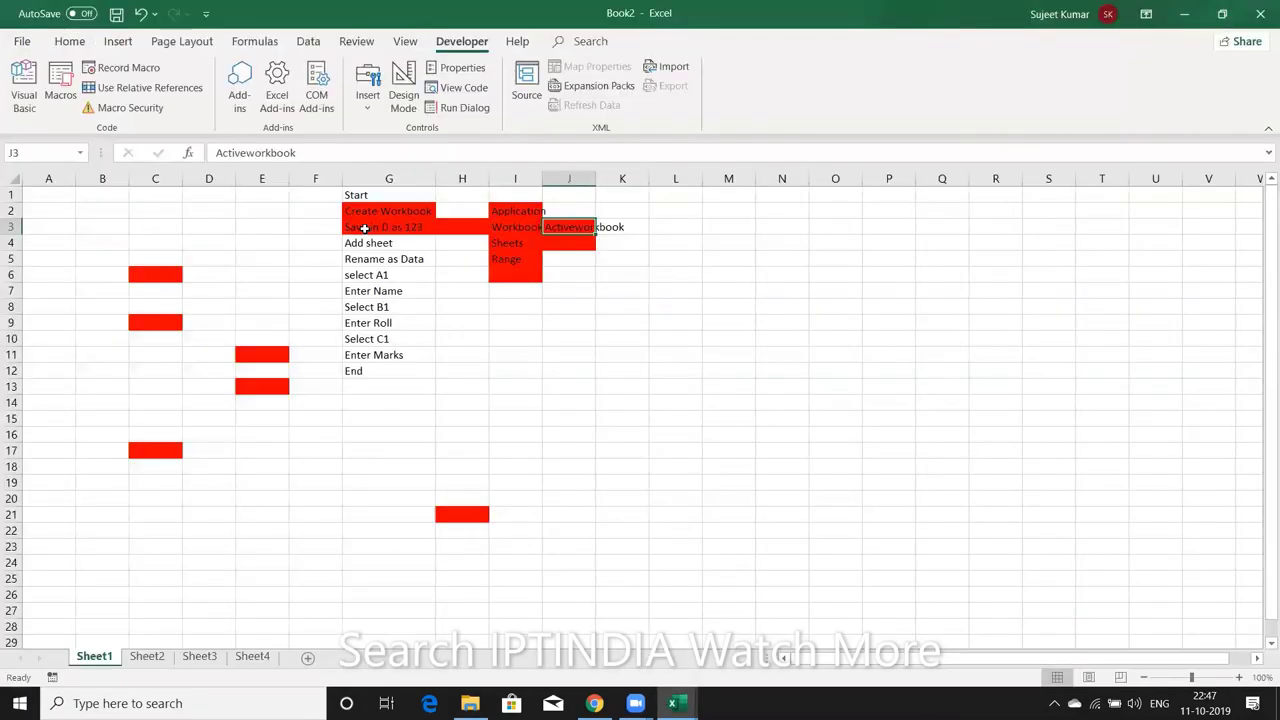
{"action": "key", "text": "alt+F11"}
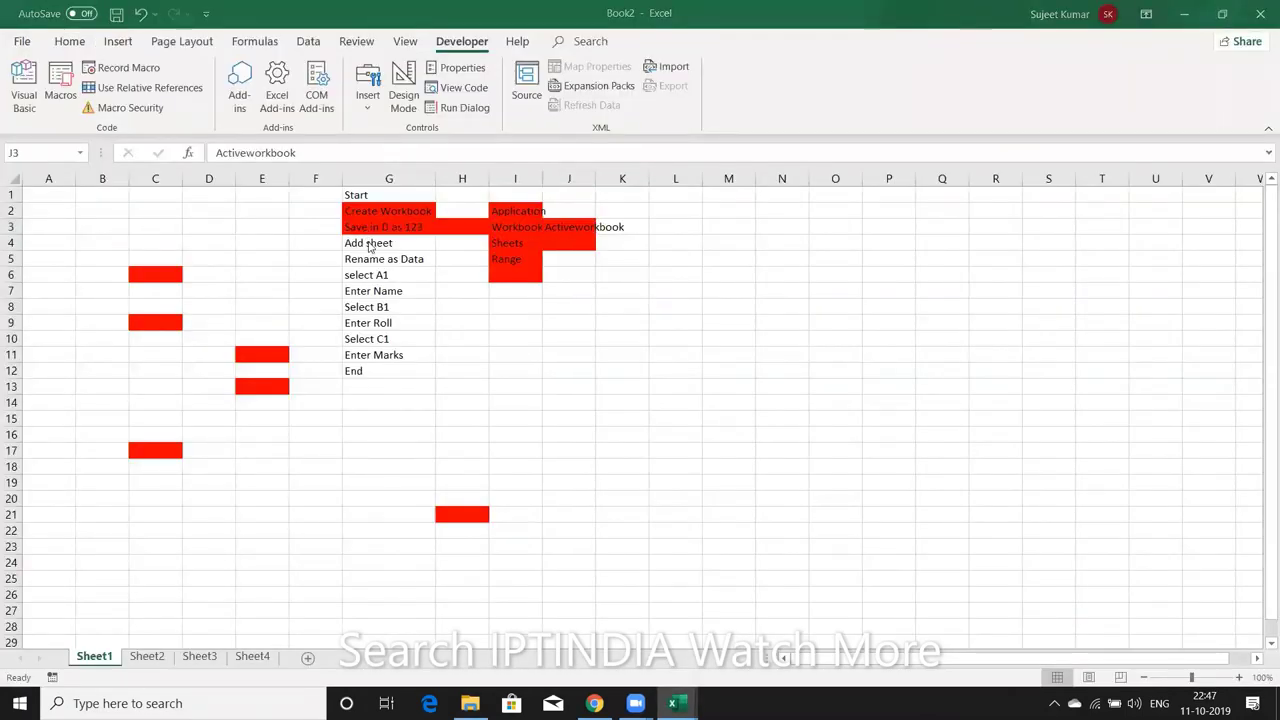
{"action": "type", "text": "sheet"}
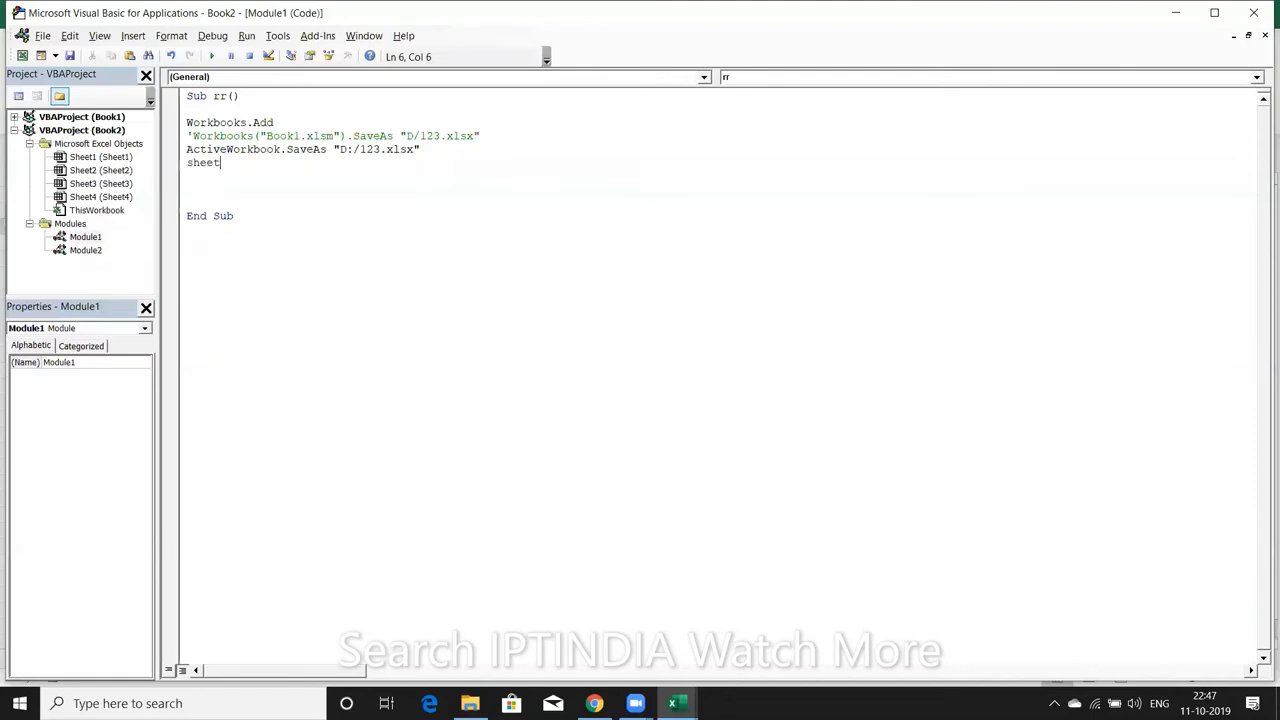
{"action": "type", "text": "s.ad"}
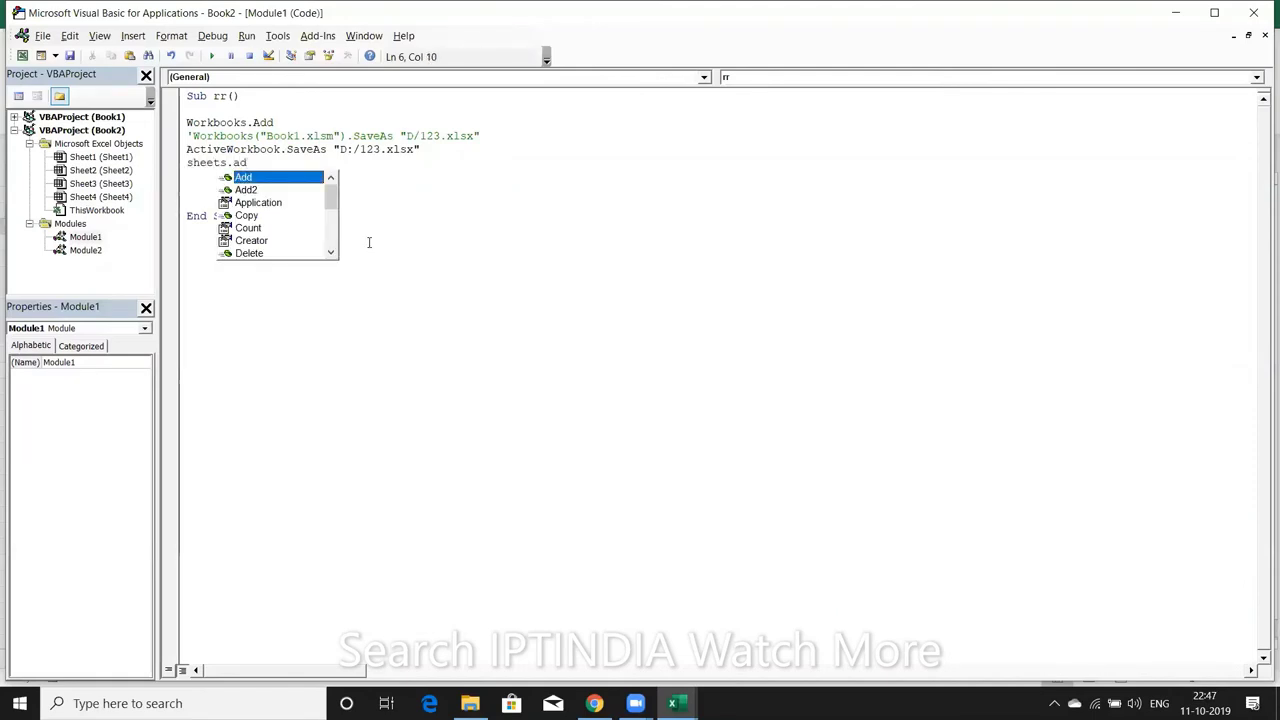
{"action": "key", "text": "Return"}
Add a line renaming Sheet1 to "Data" and place the caret at its start
{"action": "key", "text": "alt+F11"}
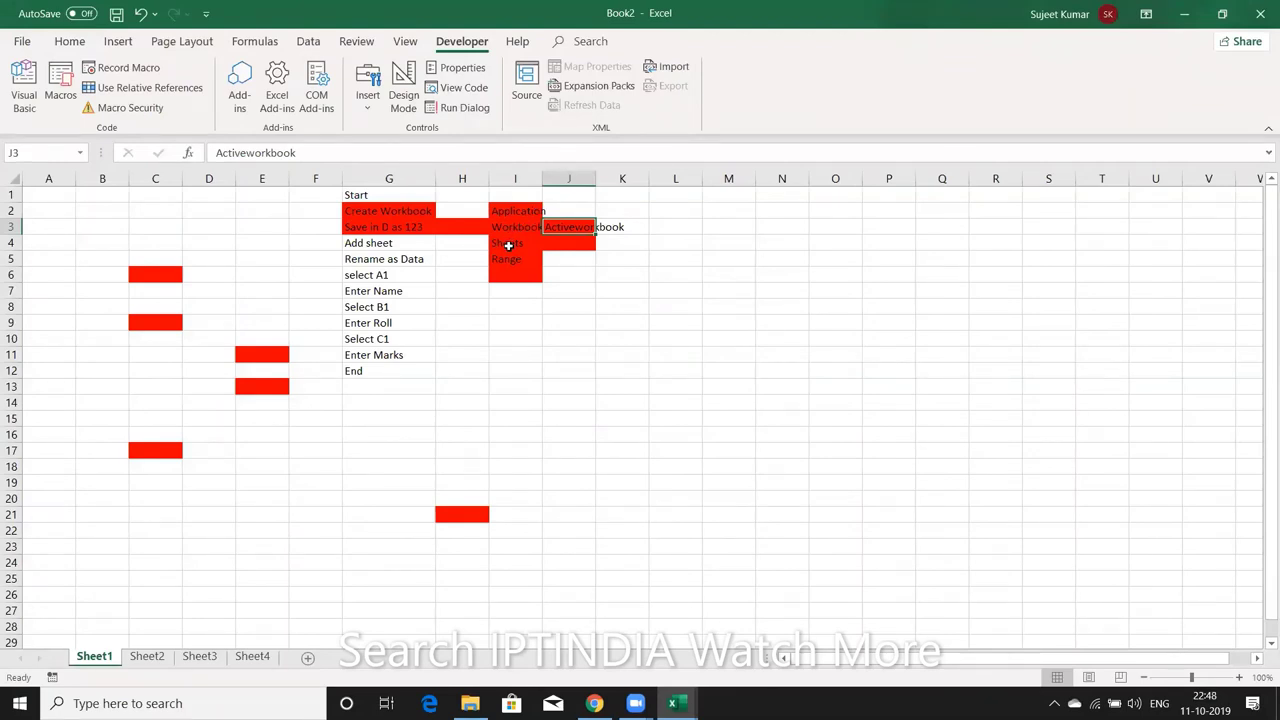
{"action": "key", "text": "alt+F11"}
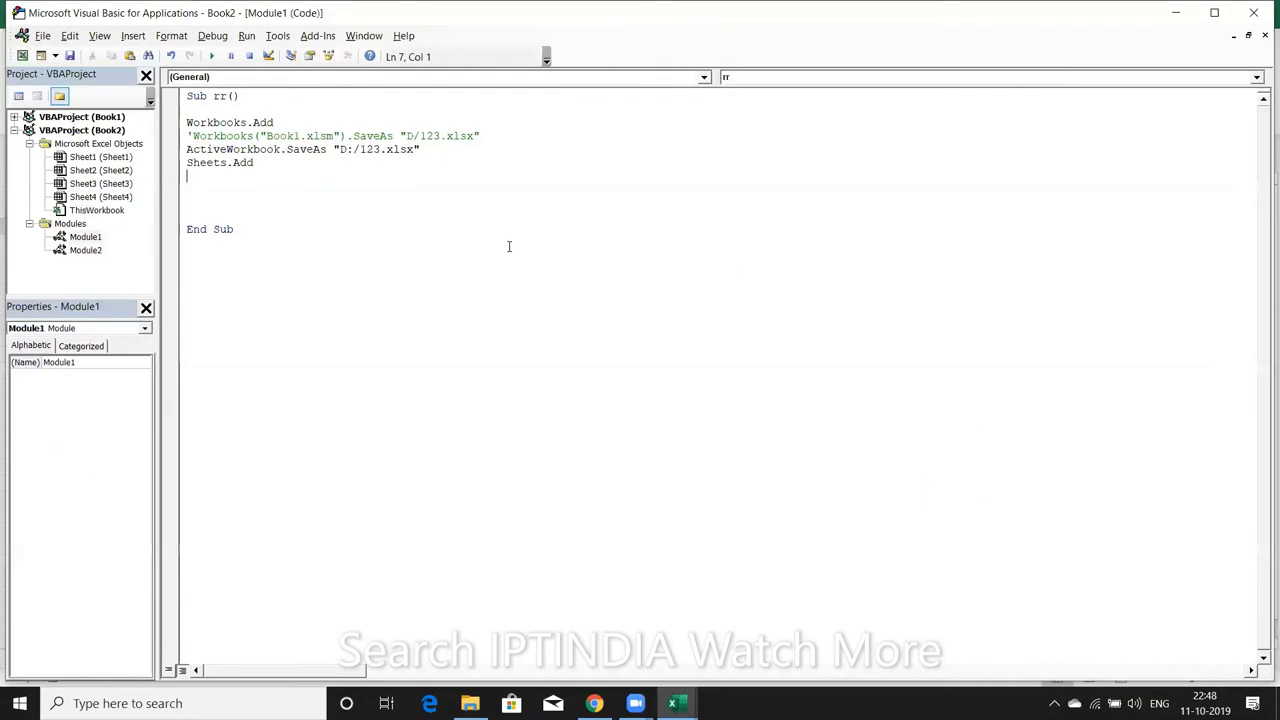
{"action": "type", "text": "shee"}
{"action": "type", "text": "ts("}
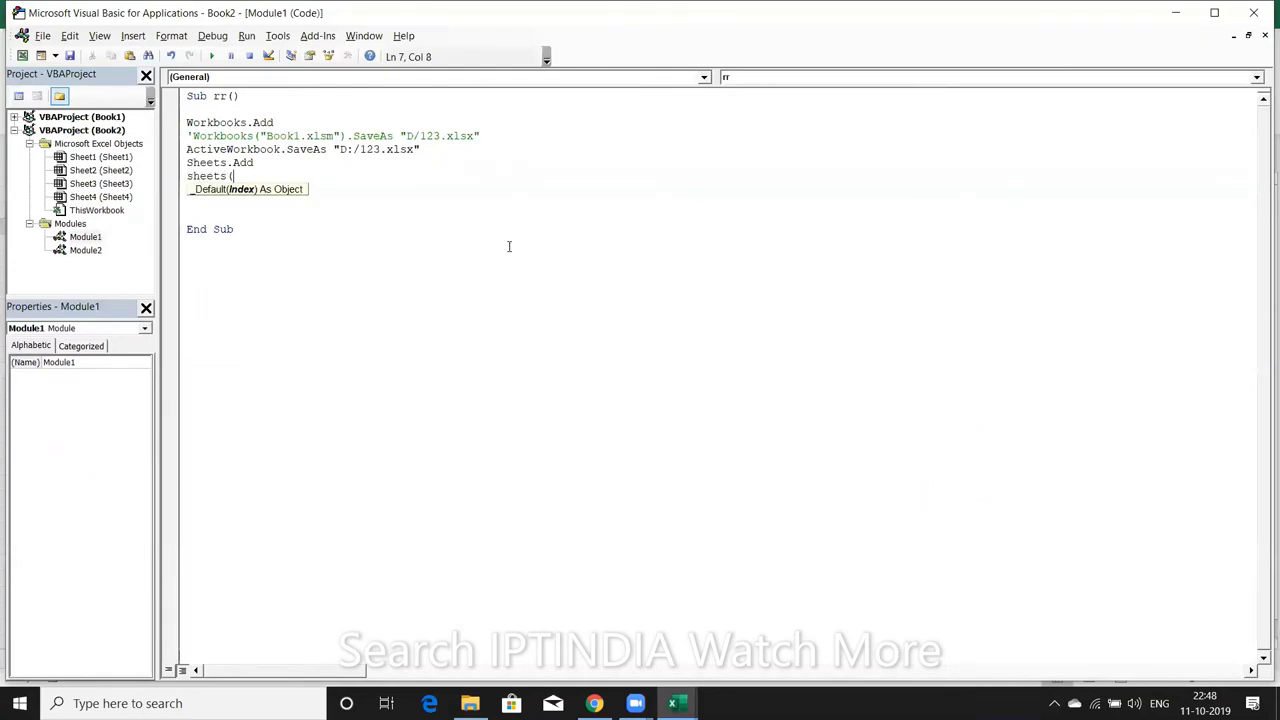
{"action": "type", "text": "\"Sheet"}
{"action": "type", "text": "1\")"}
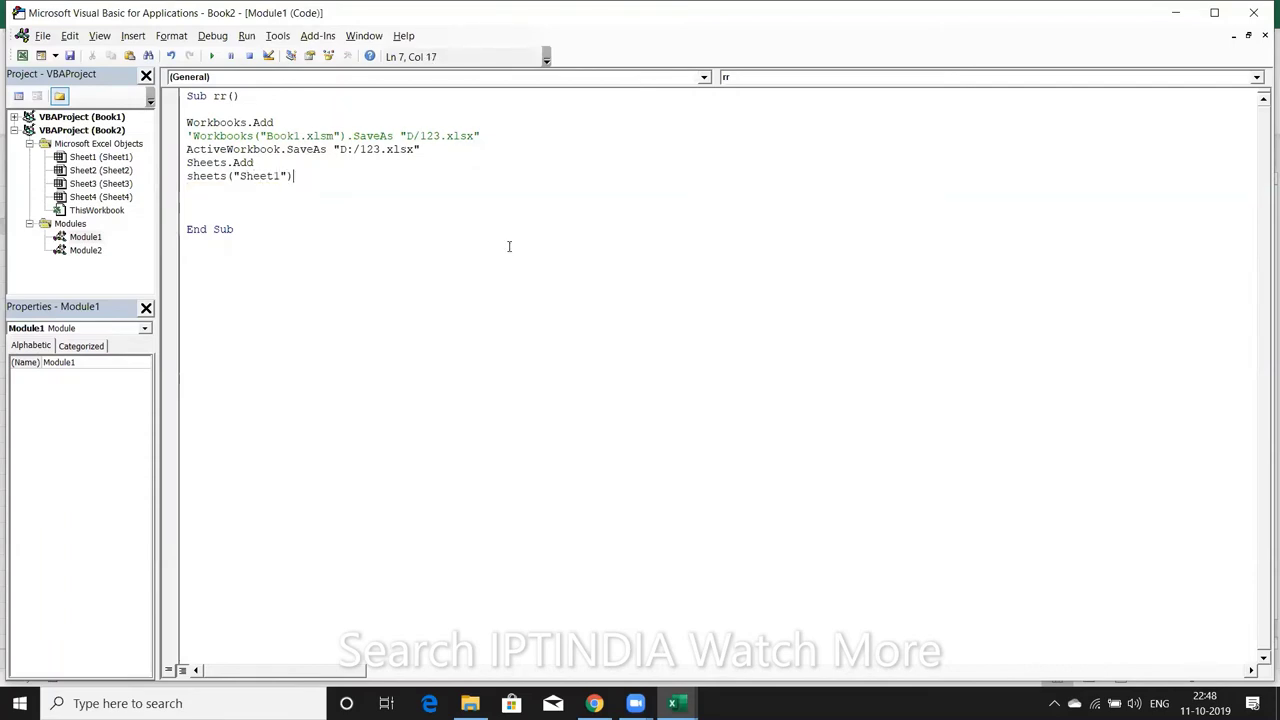
{"action": "type", "text": ".name"}
{"action": "type", "text": "=\"Da"}
{"action": "type", "text": "ta\""}
{"action": "key", "text": "Return"}
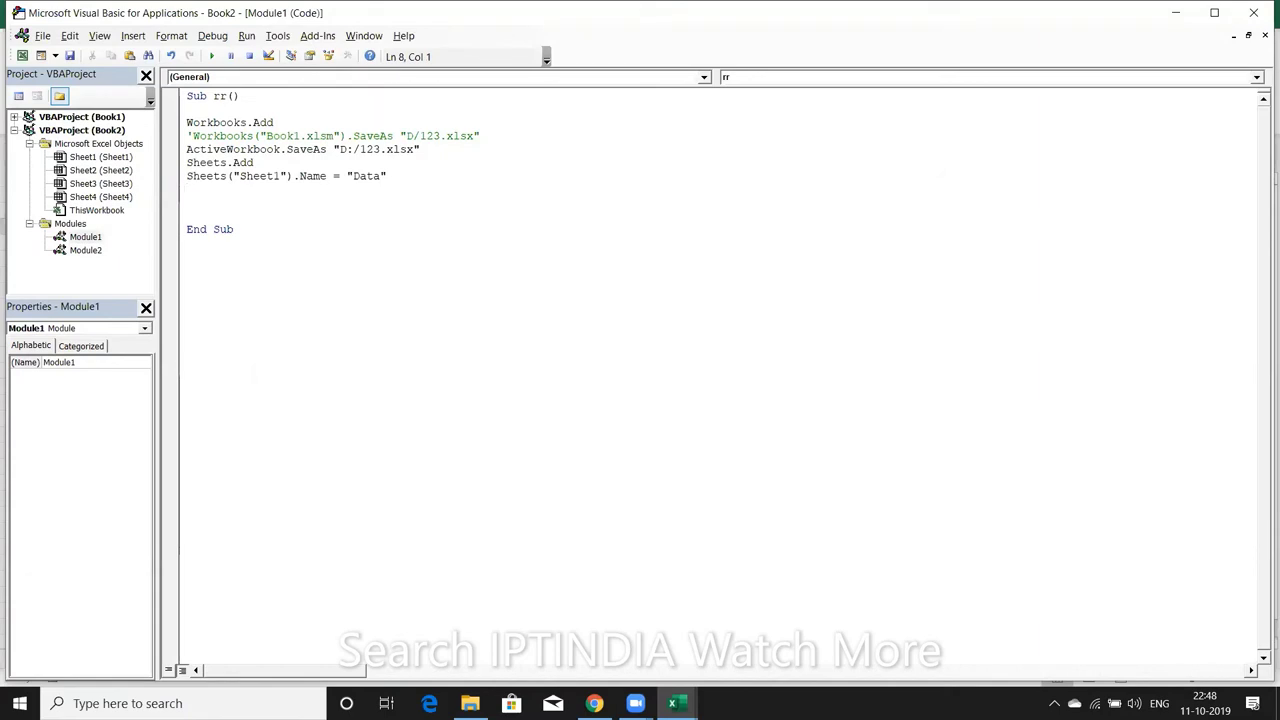
{"action": "left_click", "coordinate": [181, 139]}
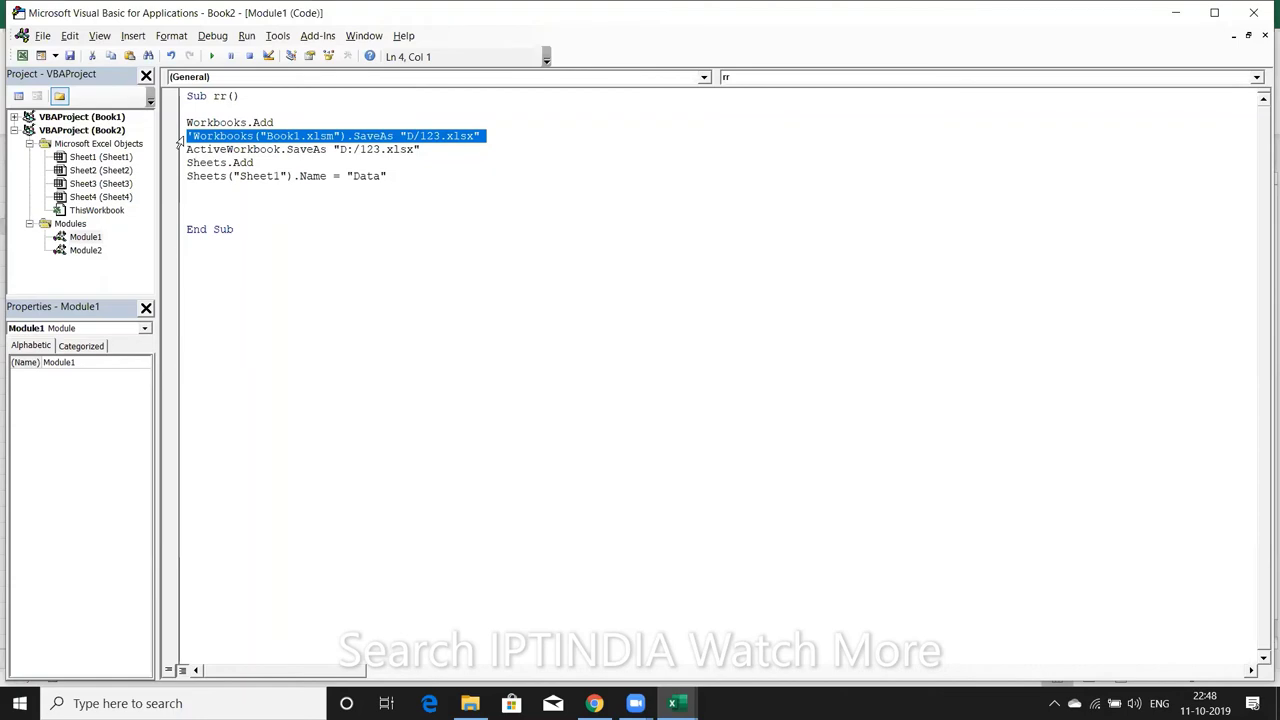
{"action": "left_click", "coordinate": [189, 176]}
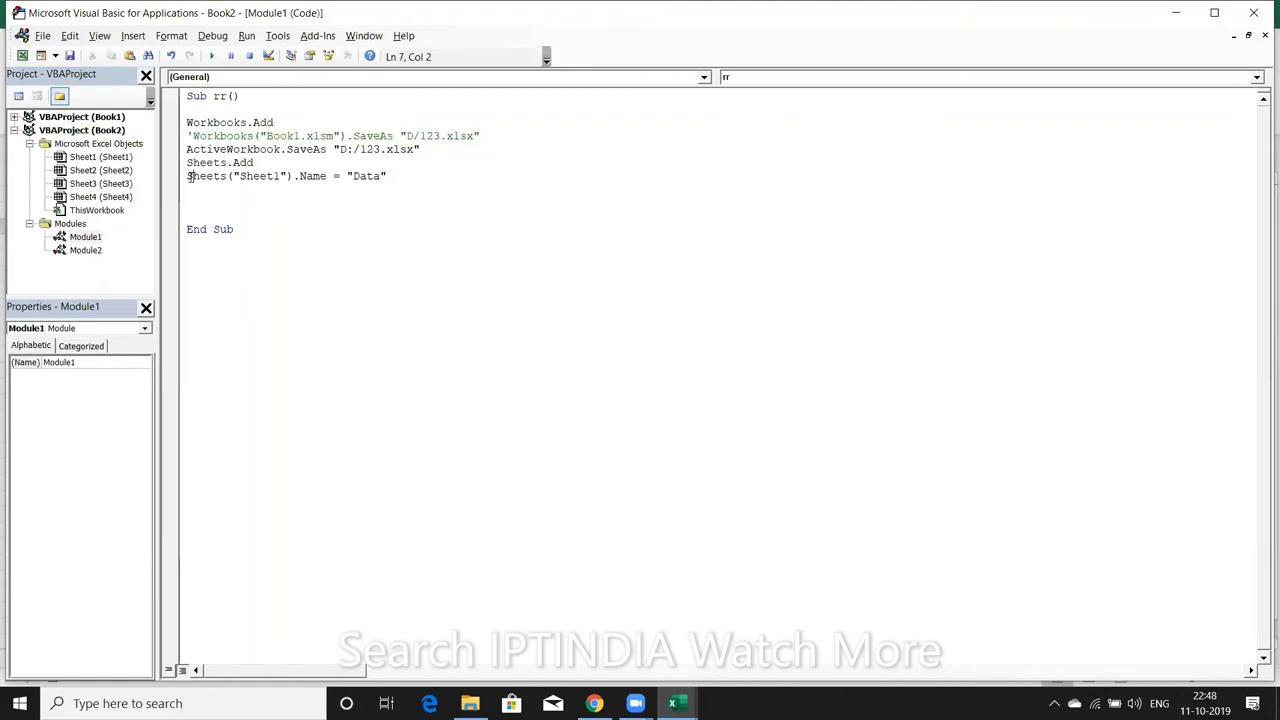
Comment out the Sheet1 rename line and note 'activesheet' in Excel cell J4
{"action": "type", "text": "'"}
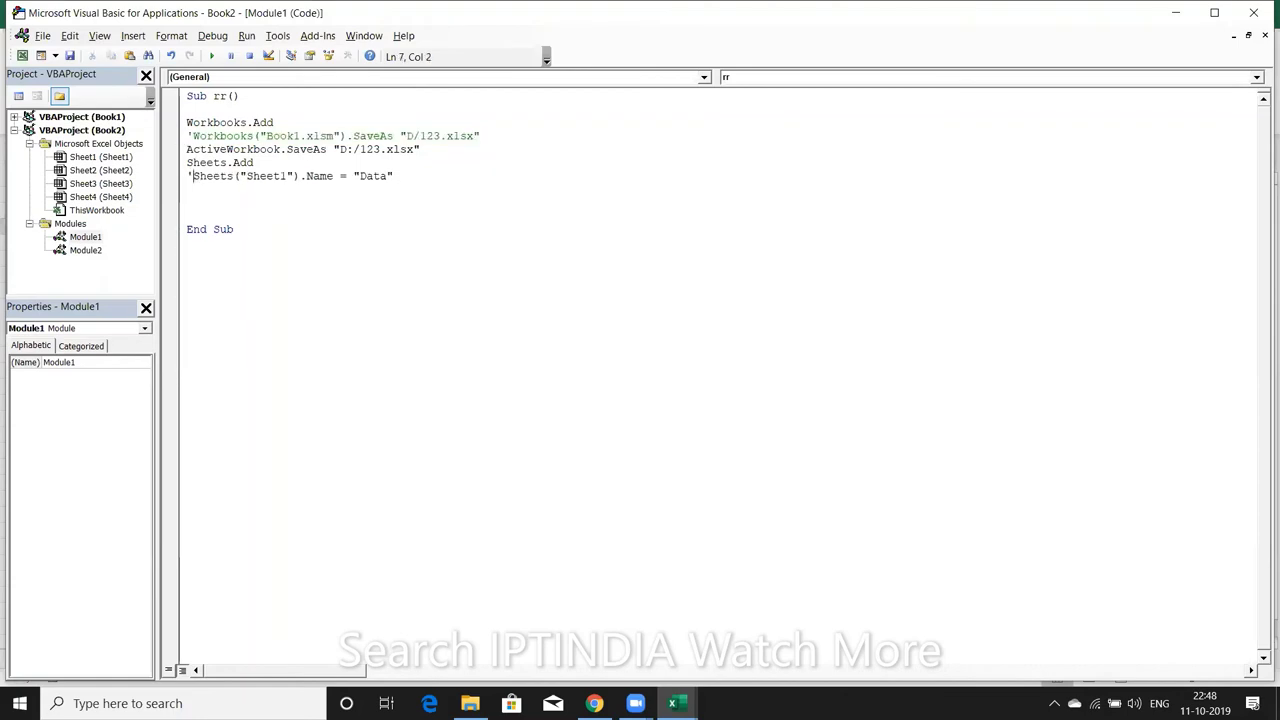
{"action": "key", "text": "alt+F11"}
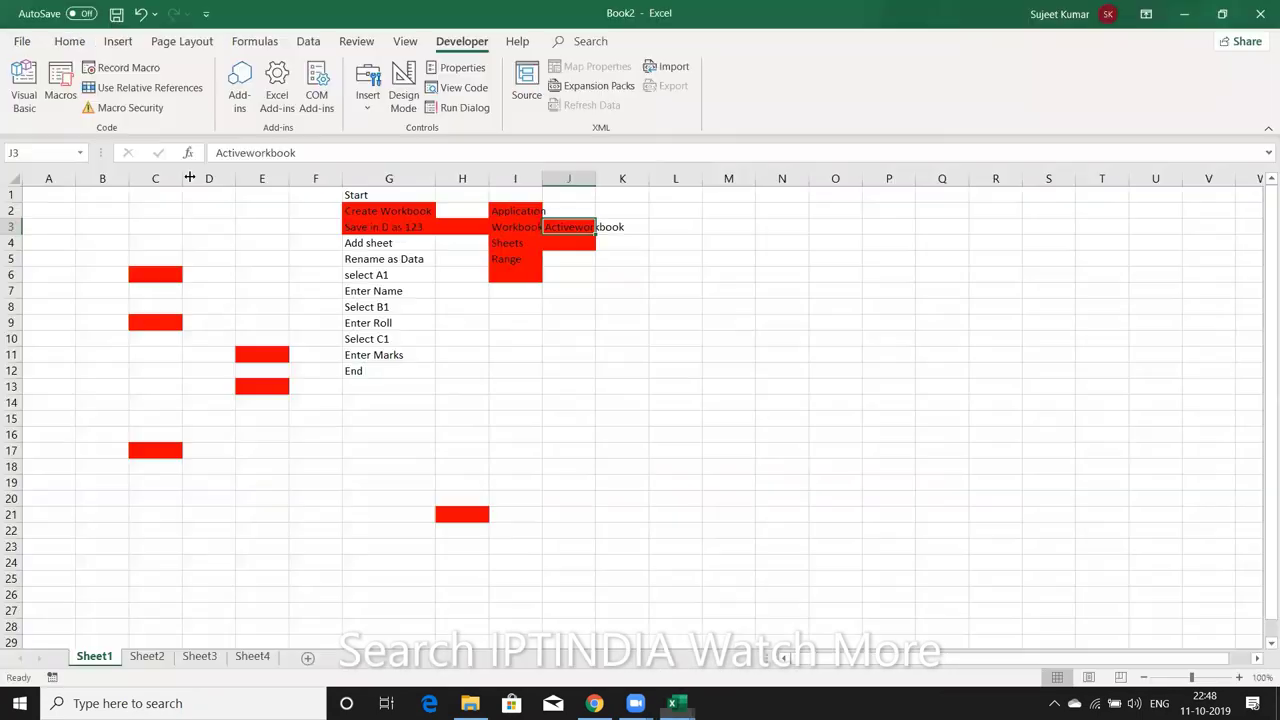
{"action": "key", "text": "Return"}
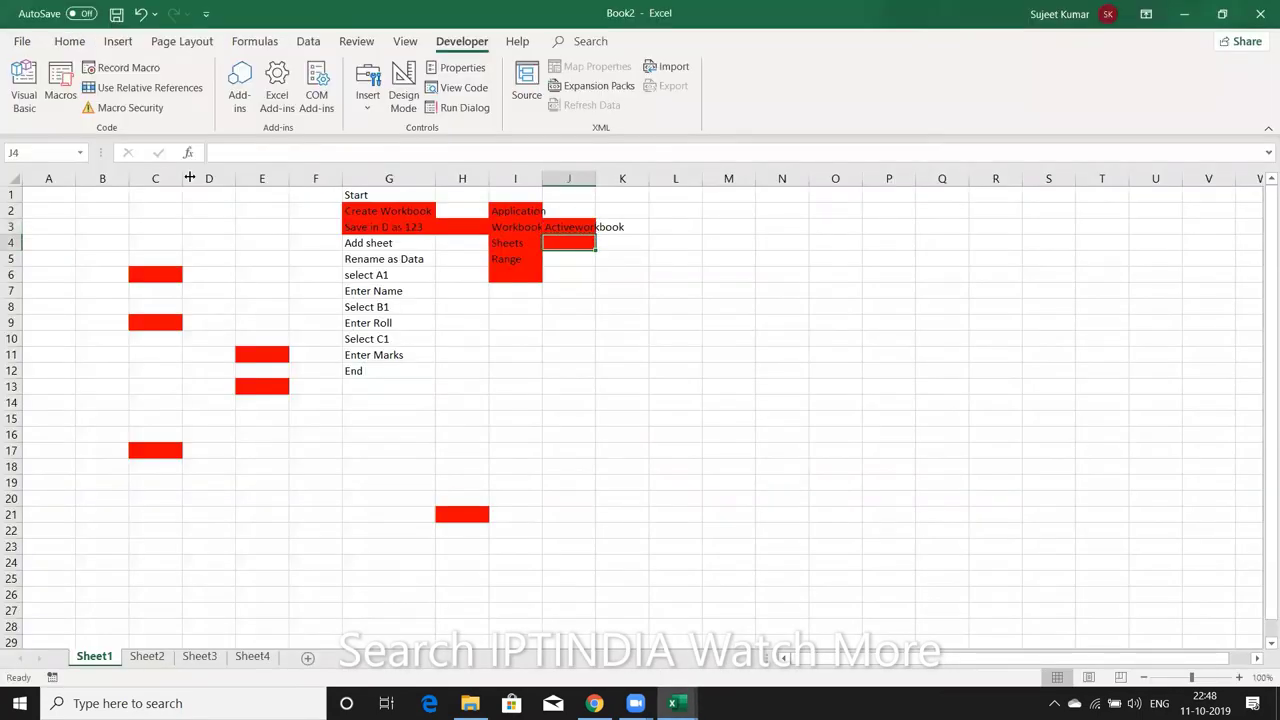
{"action": "type", "text": "acti"}
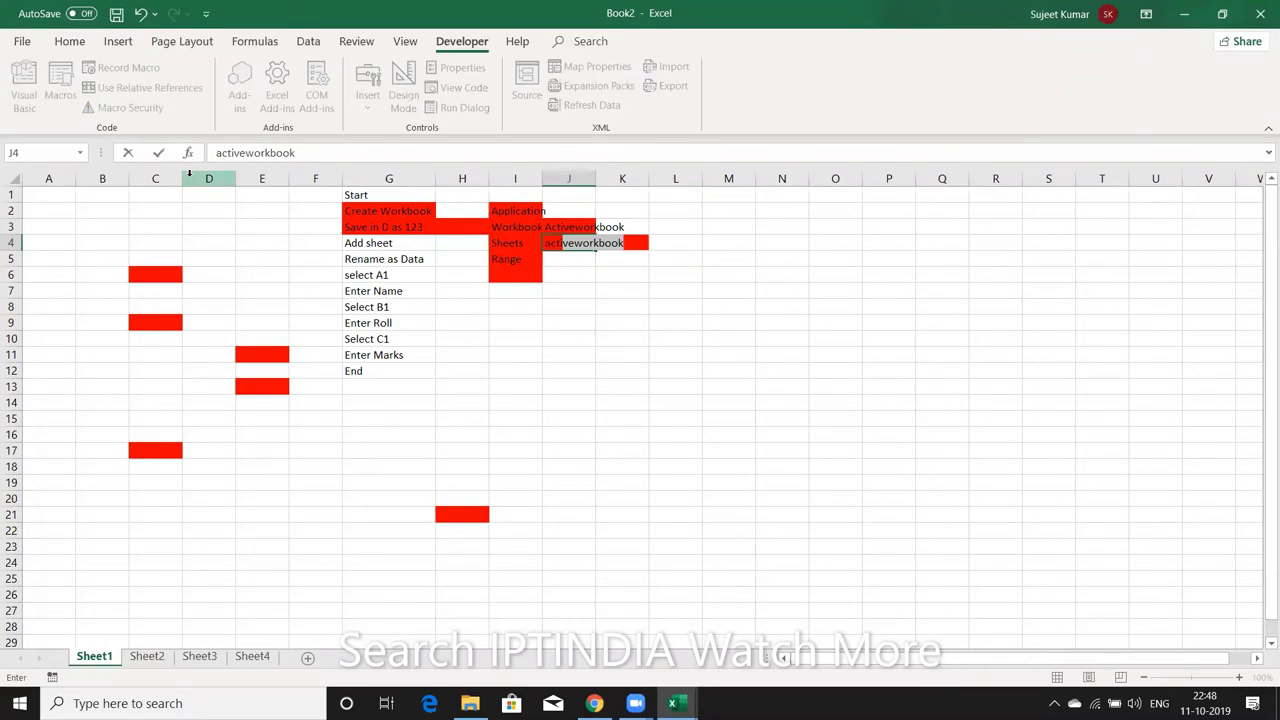
{"action": "type", "text": "ve"}
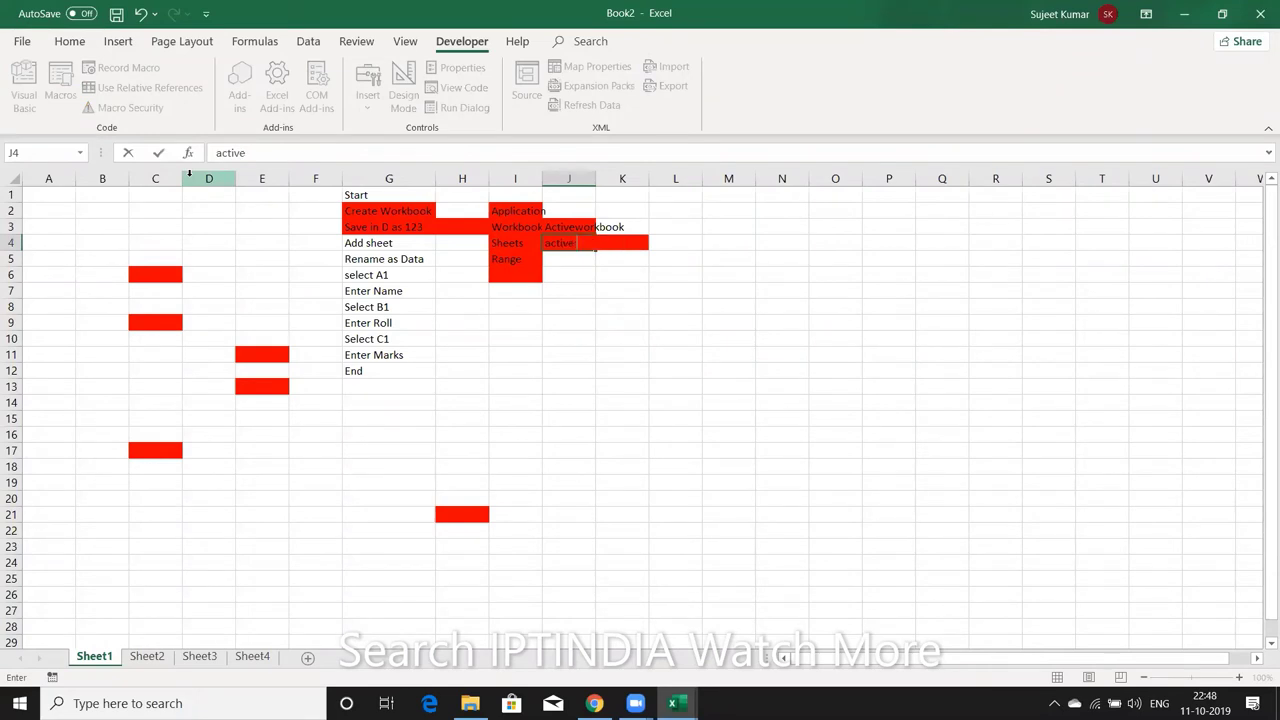
{"action": "type", "text": "sheet"}
{"action": "key", "text": "Return"}
Duplicate the rename line as an active ActiveSheet.Name = "Data" statement
{"action": "key", "text": "alt+F11"}
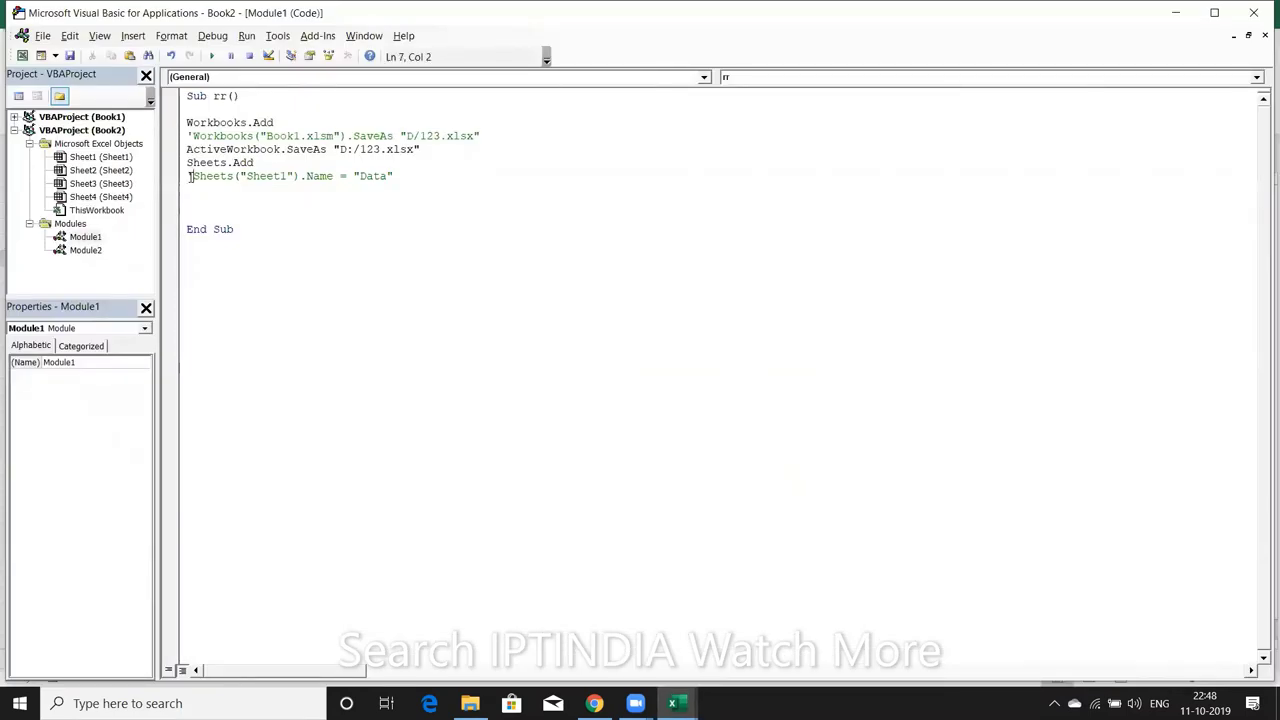
{"action": "key", "text": "shift+Up"}
{"action": "key", "text": "ctrl+c"}
{"action": "key", "text": "shift+Down"}
{"action": "key", "text": "ctrl+v"}
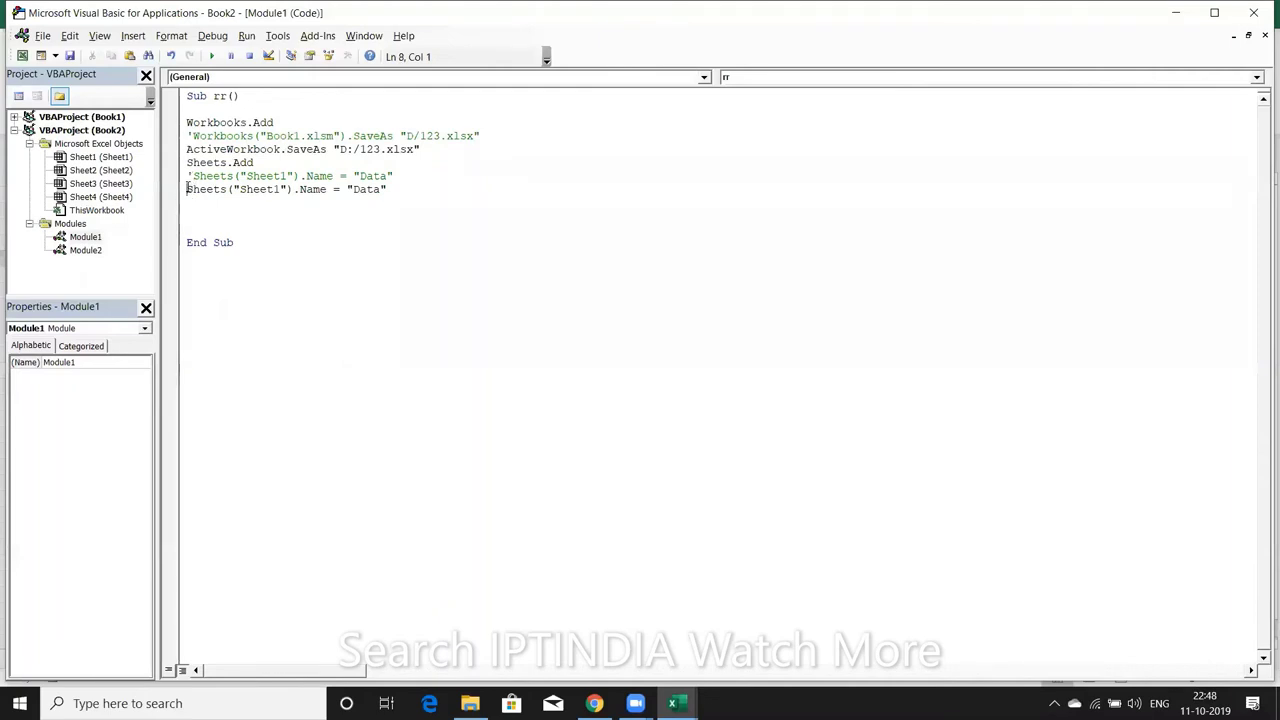
{"action": "left_click_drag", "start_coordinate": [184, 189], "coordinate": [294, 189]}
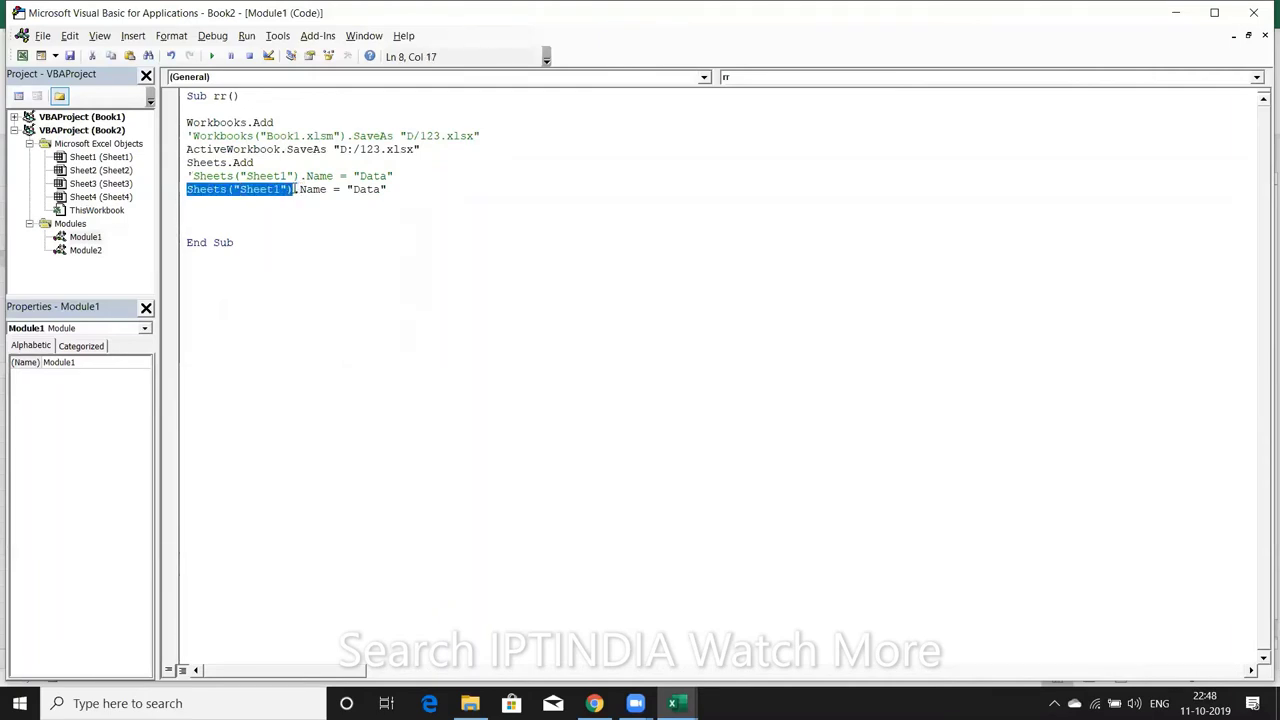
{"action": "type", "text": "act"}
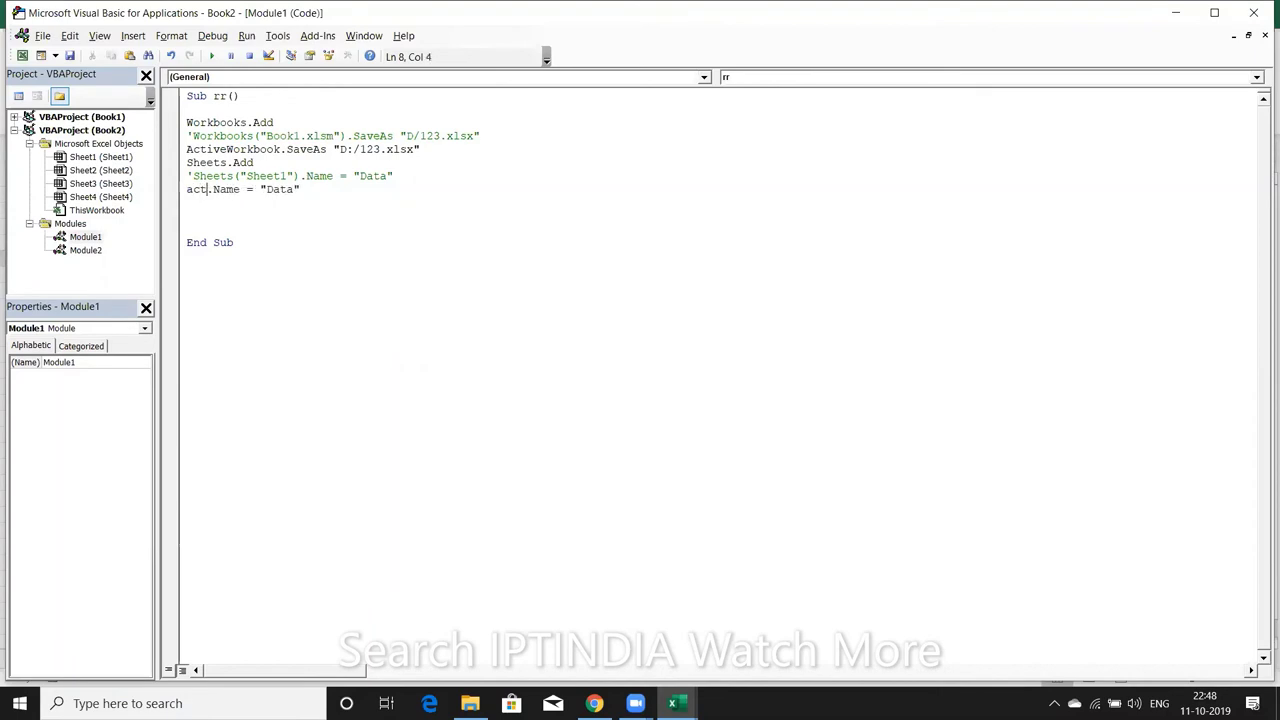
{"action": "type", "text": "ivesheet"}
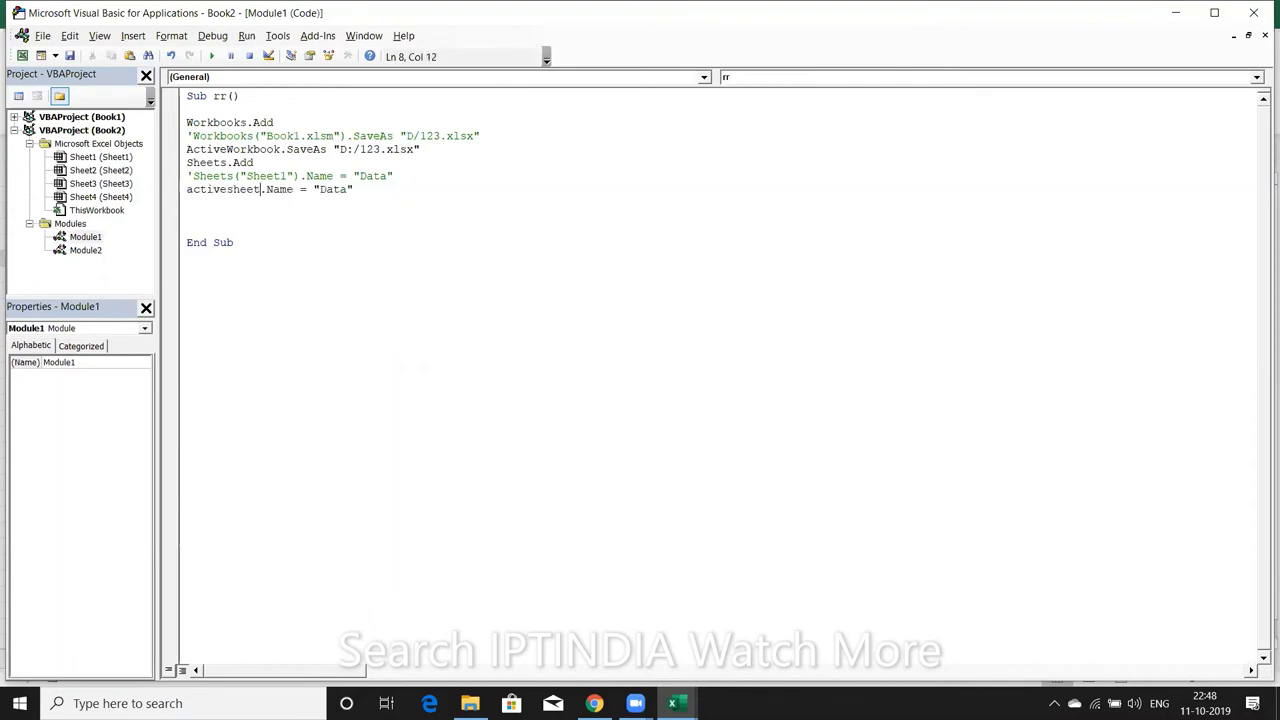
{"action": "left_click", "coordinate": [271, 209]}
Fill the Add sheet, Rename as Data and select A1 plan steps (G4–G6) red
{"action": "key", "text": "alt+F11"}
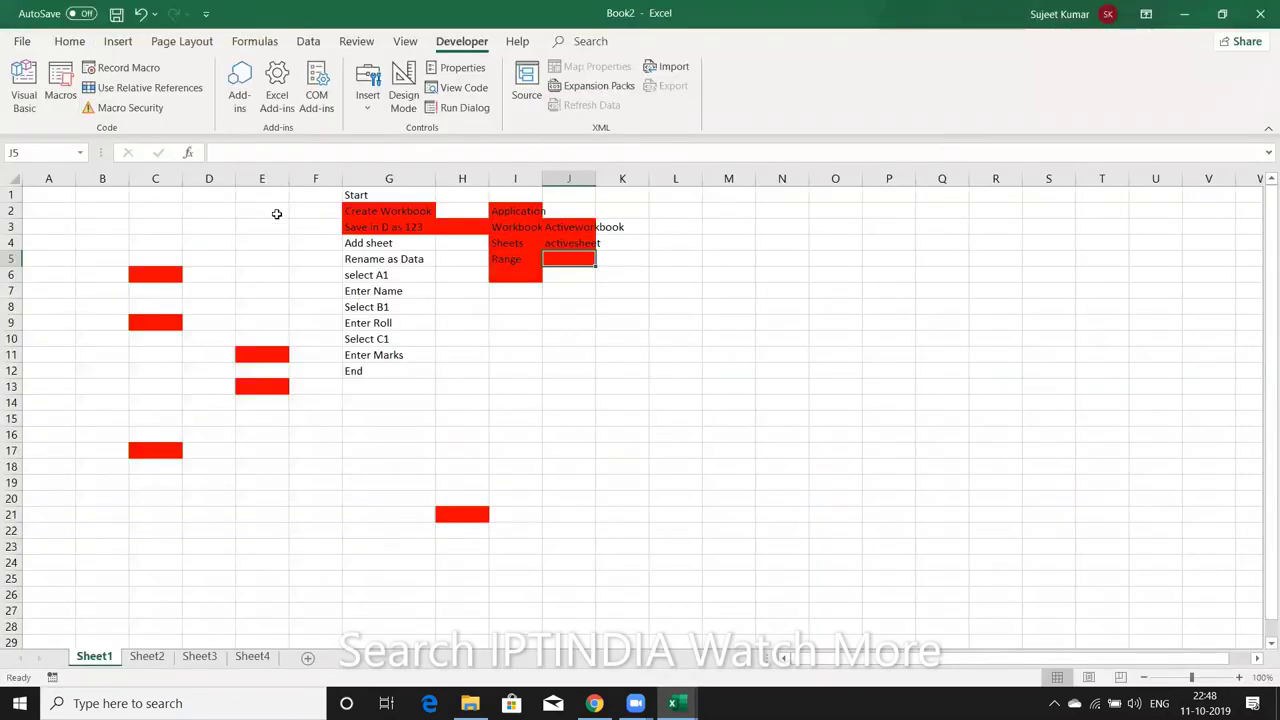
{"action": "left_click", "coordinate": [405, 259]}
{"action": "key", "text": "F4"}
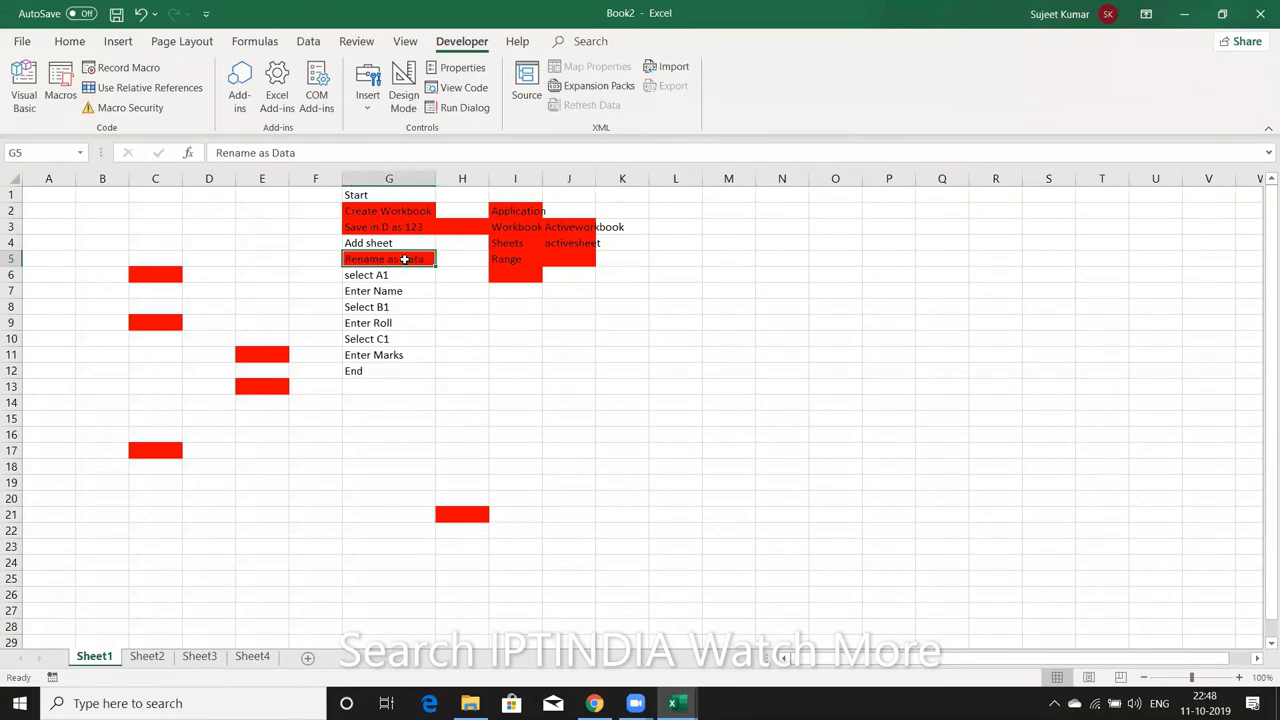
{"action": "key", "text": "alt+F11"}
{"action": "key", "text": "alt+F11"}
{"action": "left_click", "coordinate": [395, 243]}
{"action": "key", "text": "F4"}
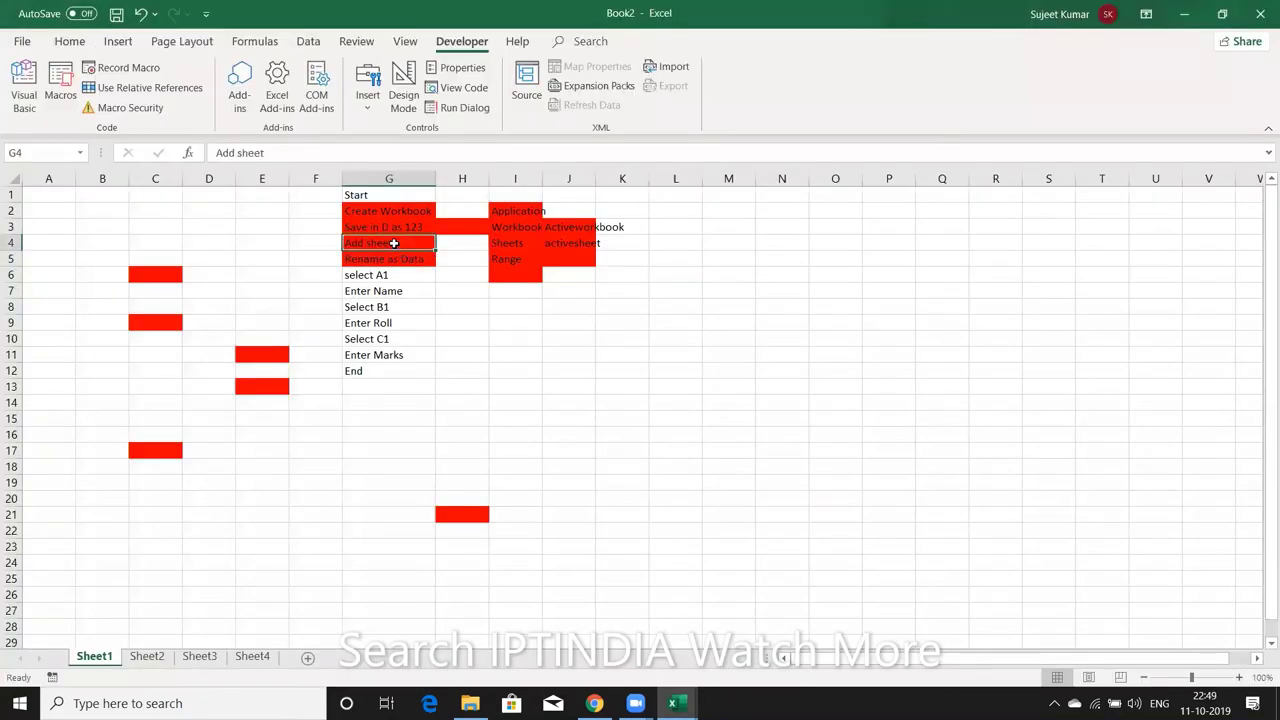
{"action": "left_click", "coordinate": [389, 279]}
{"action": "key", "text": "F4"}
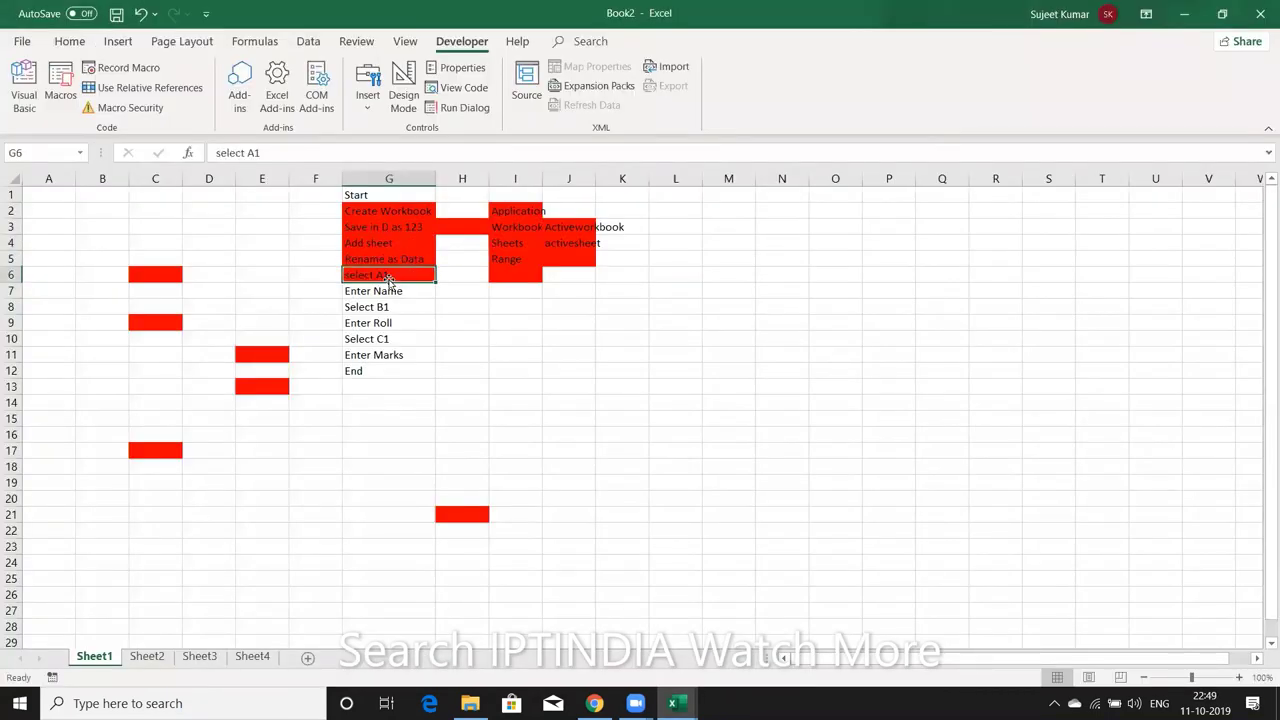
Add a Range("A1").Select line to macro rr
{"action": "key", "text": "alt+Tab"}
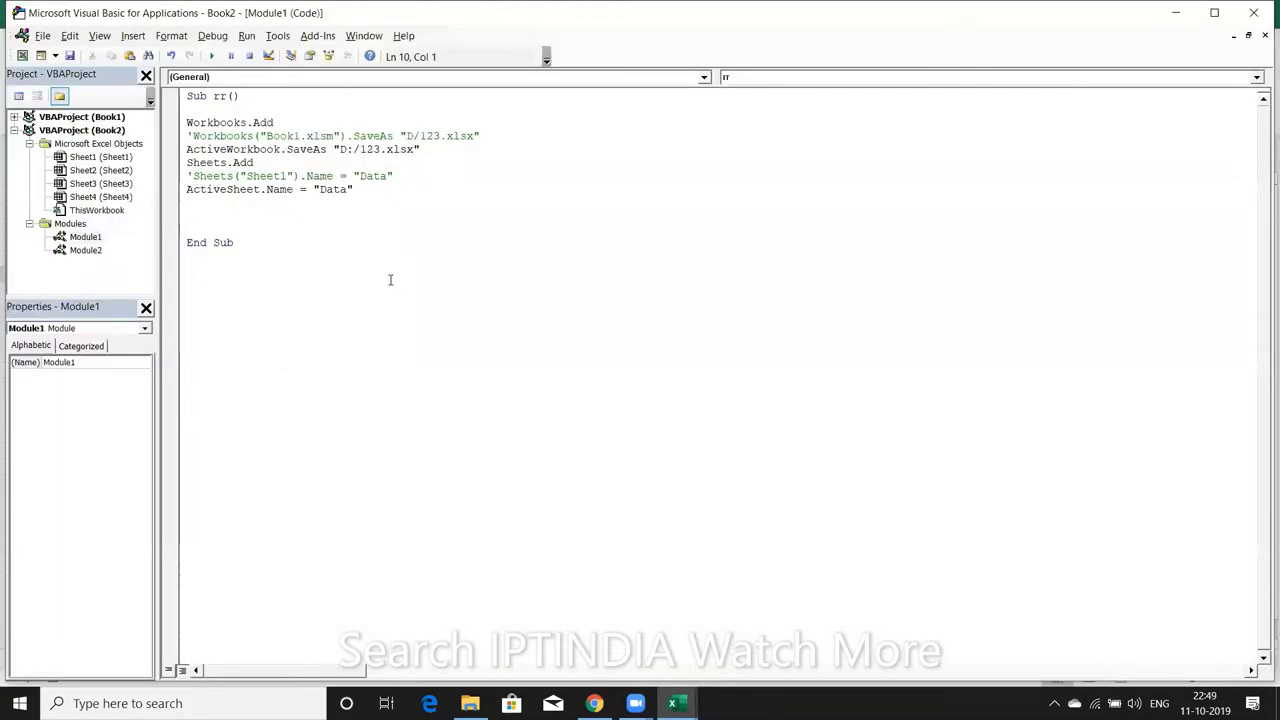
{"action": "key", "text": "alt+Tab"}
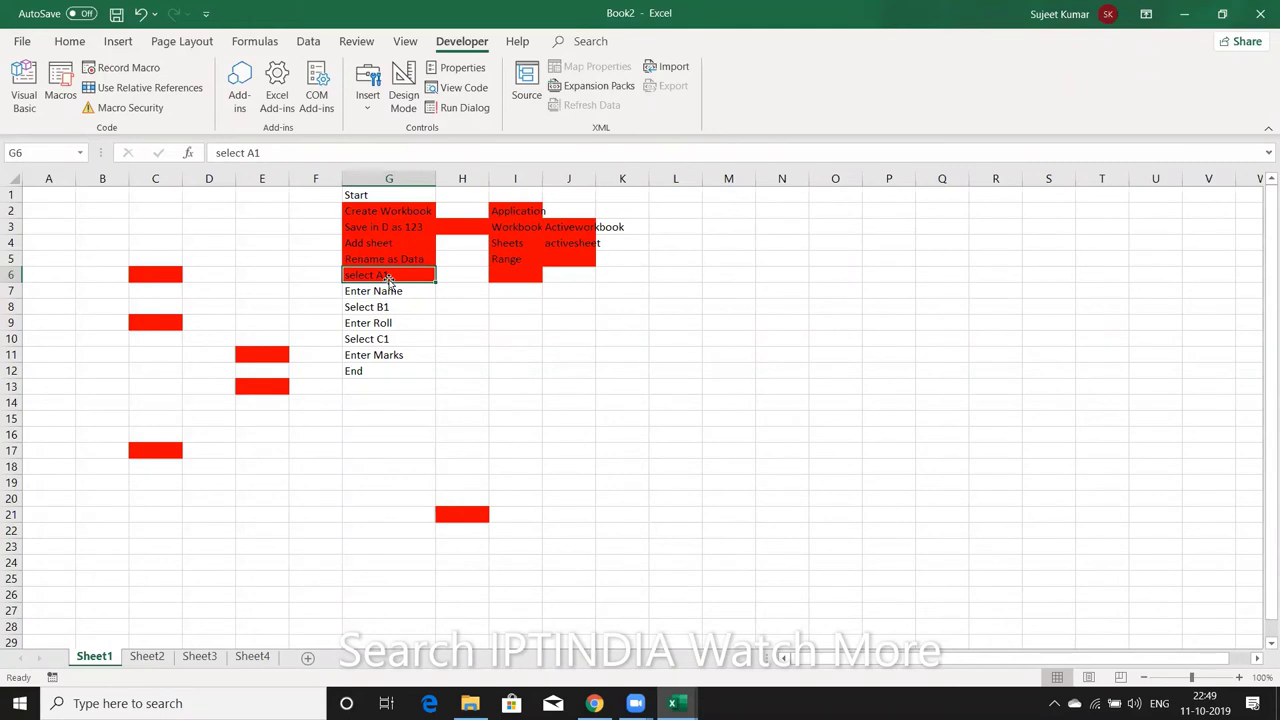
{"action": "key", "text": "alt+Tab"}
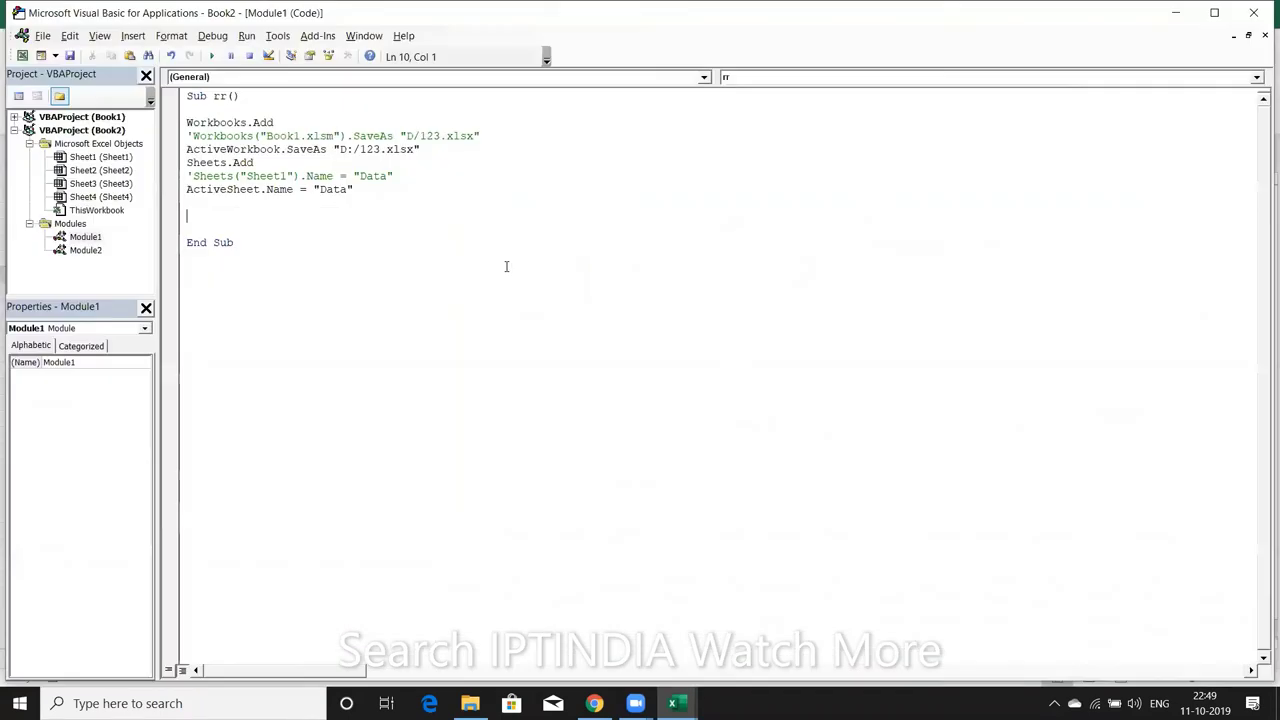
{"action": "type", "text": "r"}
{"action": "type", "text": "ange("}
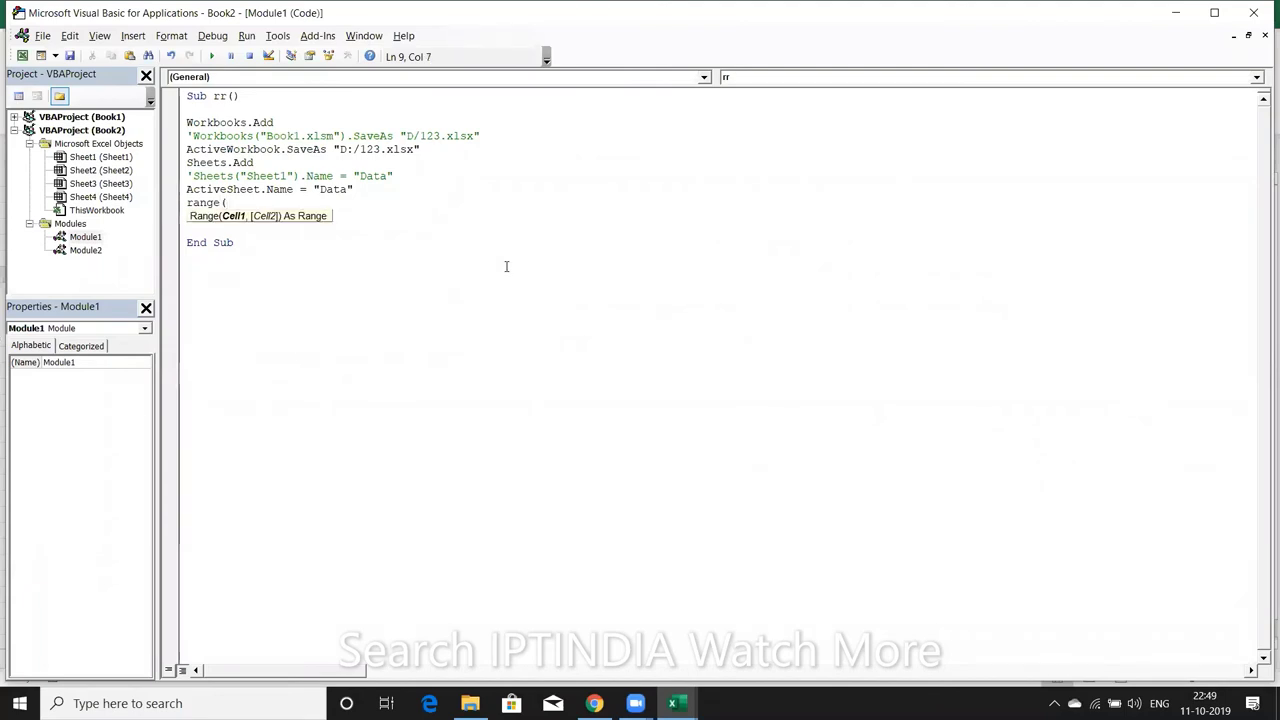
{"action": "type", "text": "\"A1\""}
{"action": "type", "text": ").se"}
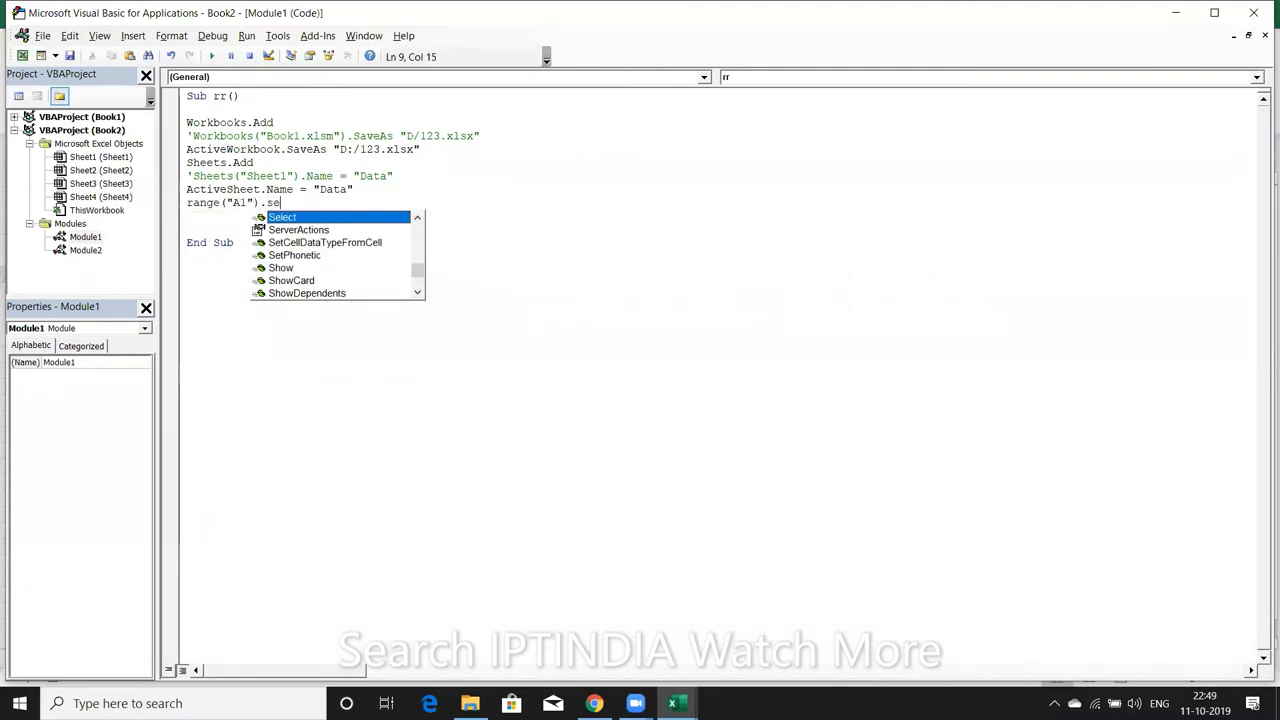
{"action": "key", "text": "Tab"}
{"action": "key", "text": "Return"}
Add Selection.Value = "NAme" after it and select both A1 lines
{"action": "key", "text": "alt+F11"}
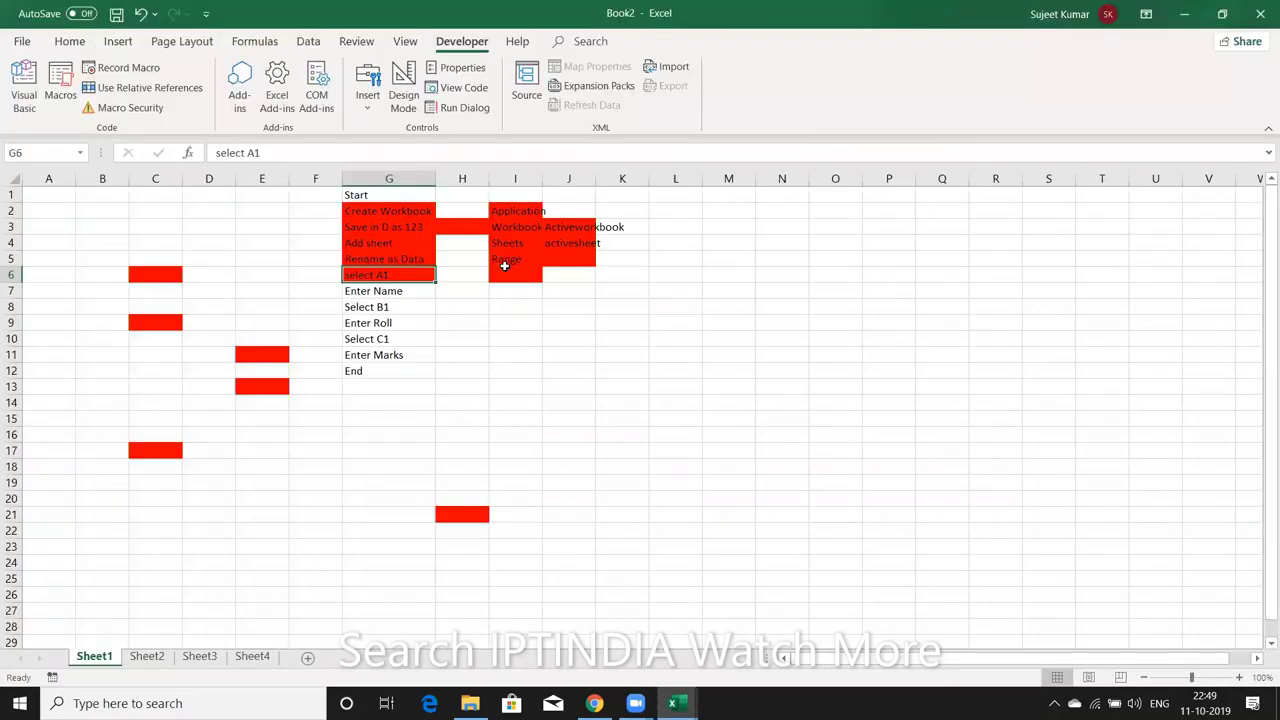
{"action": "left_click", "coordinate": [408, 291]}
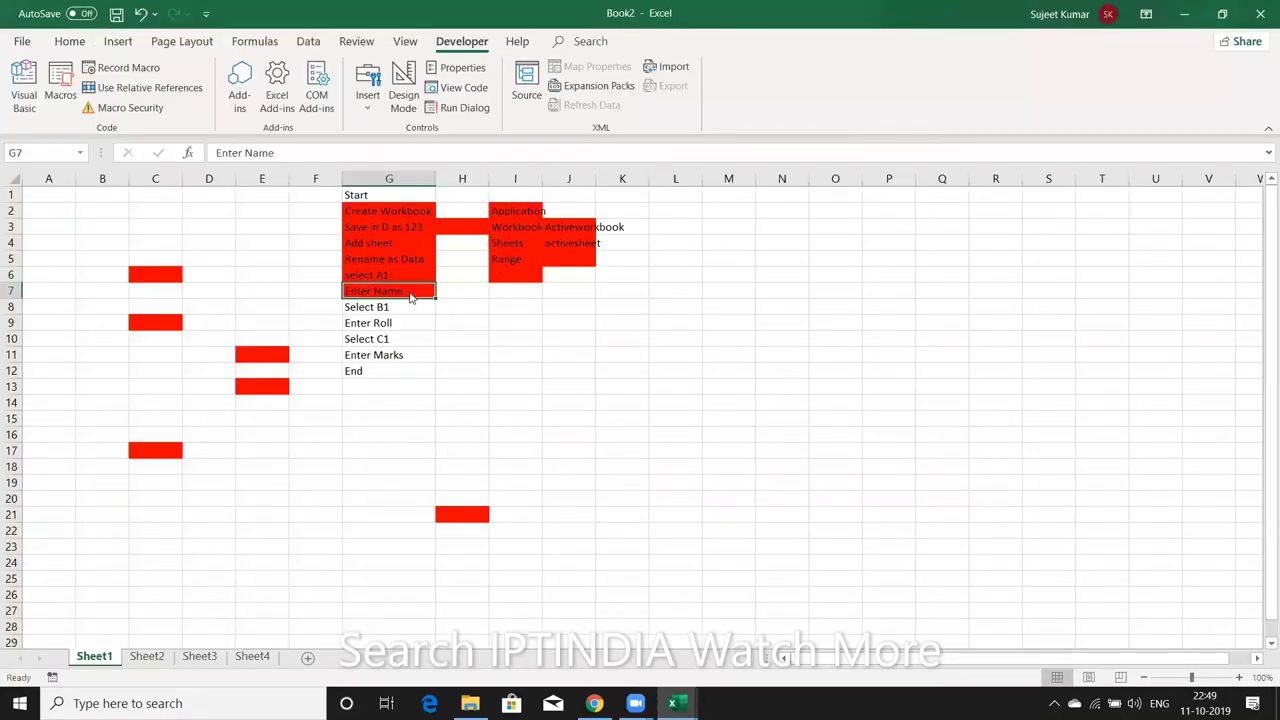
{"action": "key", "text": "alt+F11"}
{"action": "type", "text": "s"}
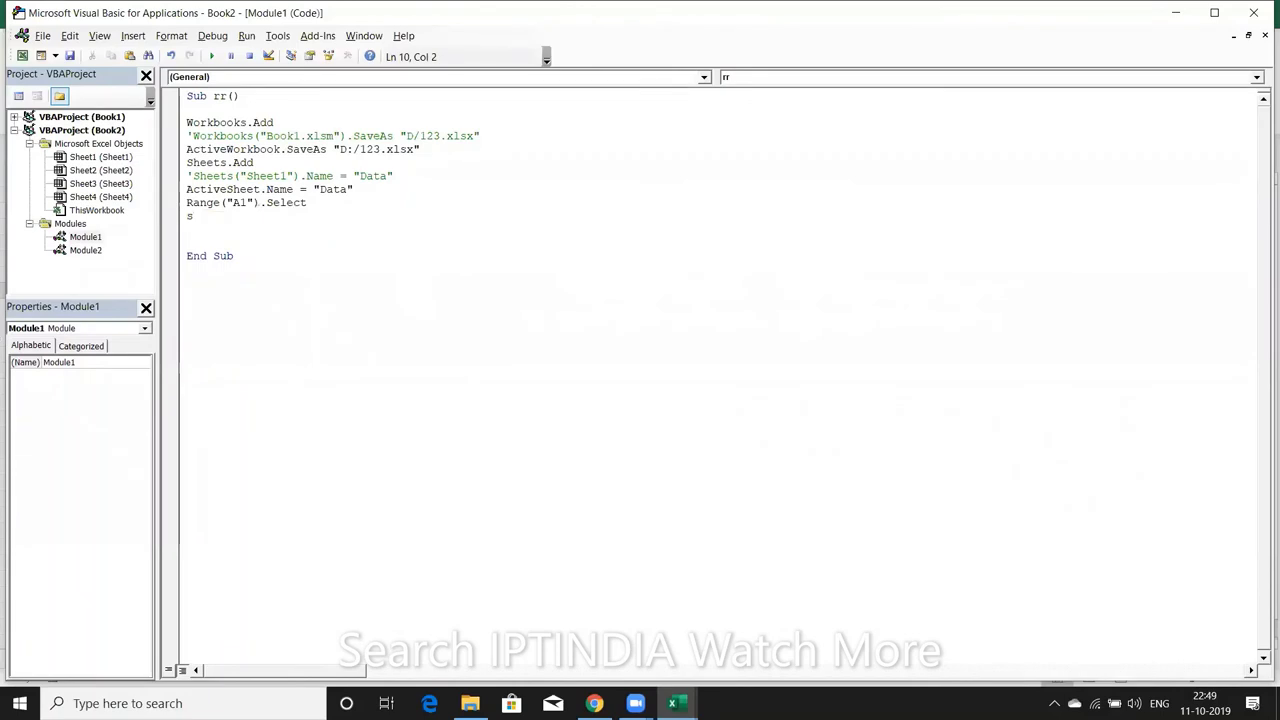
{"action": "type", "text": "electio"}
{"action": "type", "text": "n."}
{"action": "type", "text": "value="}
{"action": "type", "text": "\"NA"}
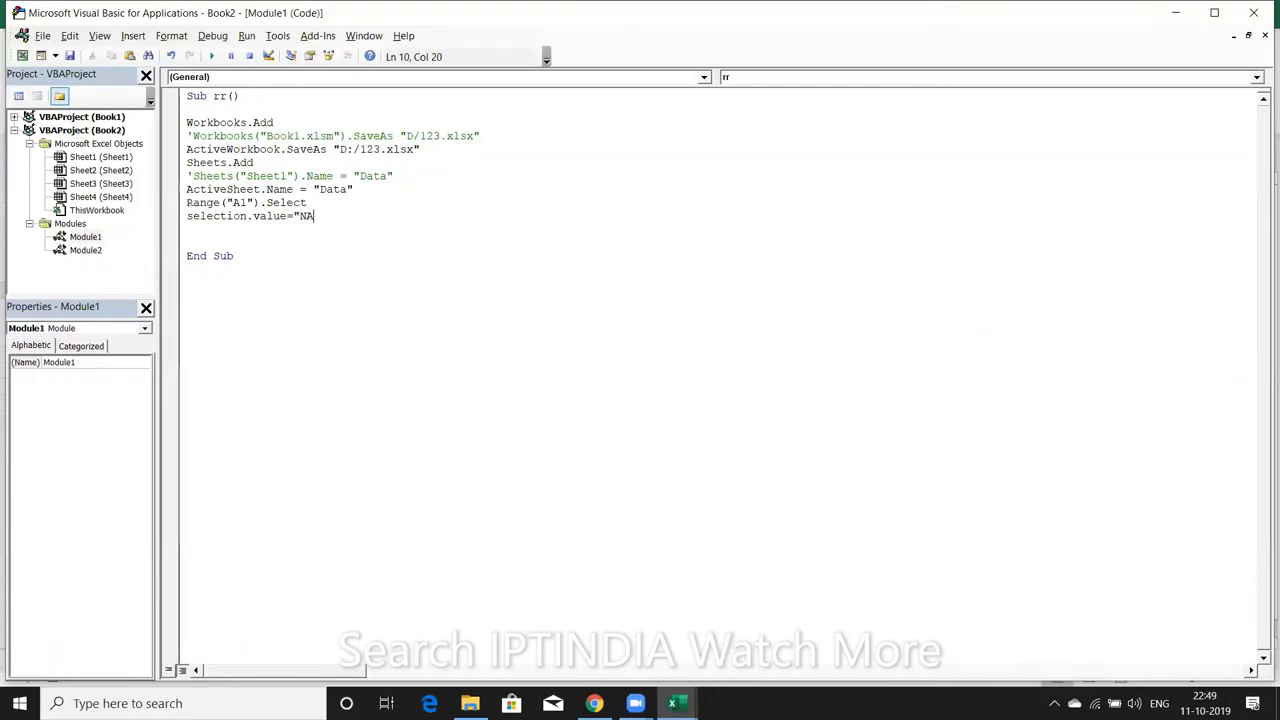
{"action": "type", "text": "me"}
{"action": "type", "text": "\""}
{"action": "key", "text": "Return"}
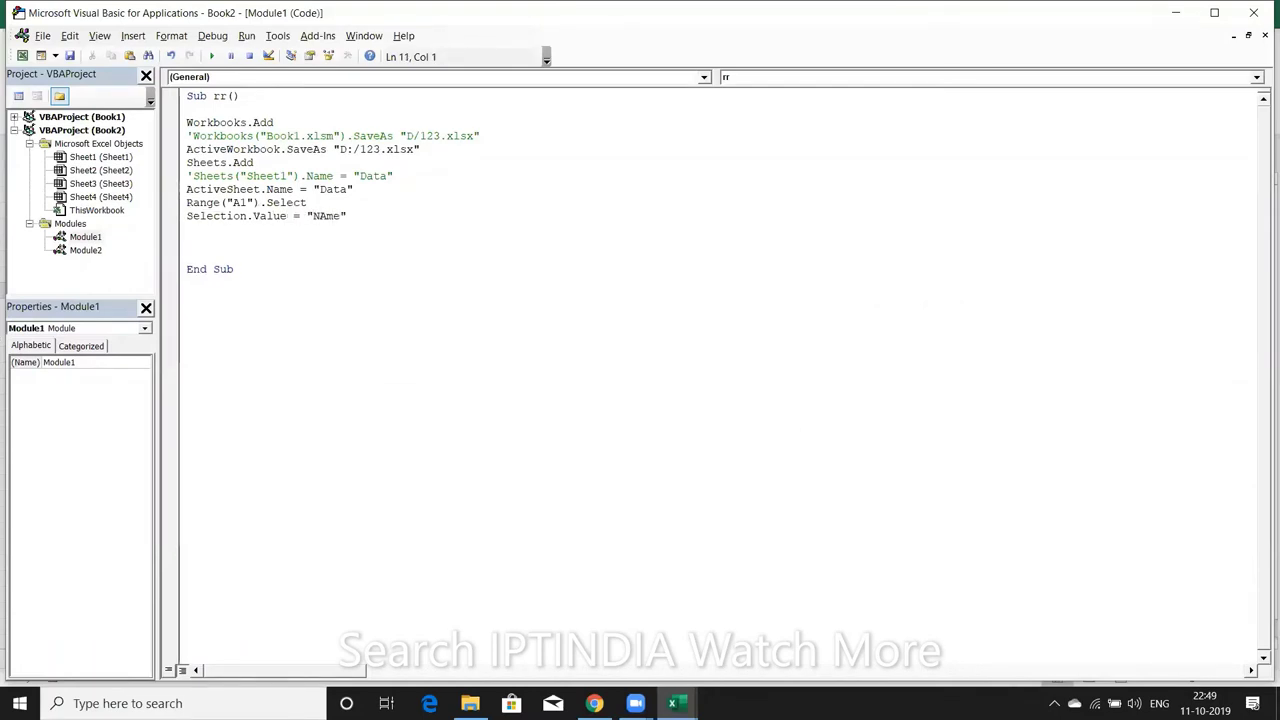
{"action": "left_click_drag", "start_coordinate": [186, 202], "coordinate": [186, 229]}
Paste two copies of the A1 lines and set their values to Roll and Marks
{"action": "key", "text": "ctrl+c"}
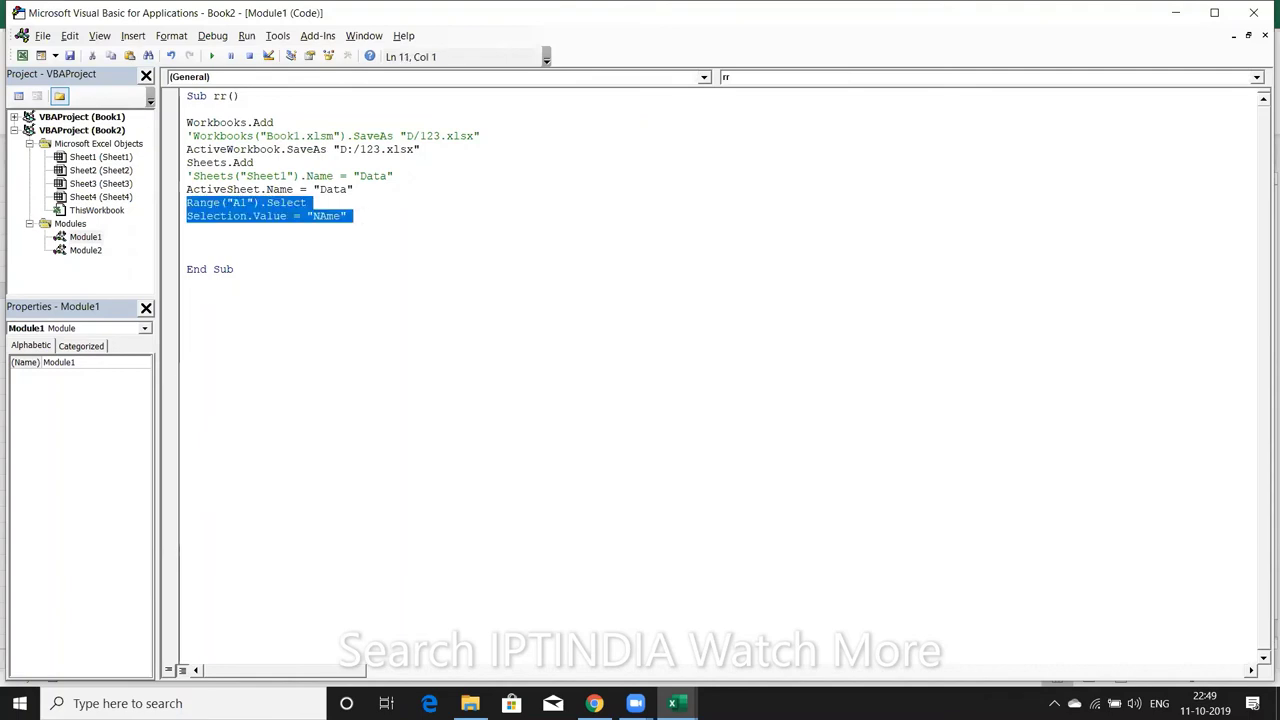
{"action": "key", "text": "ctrl+v"}
{"action": "key", "text": "ctrl+v"}
{"action": "key", "text": "ctrl+v"}
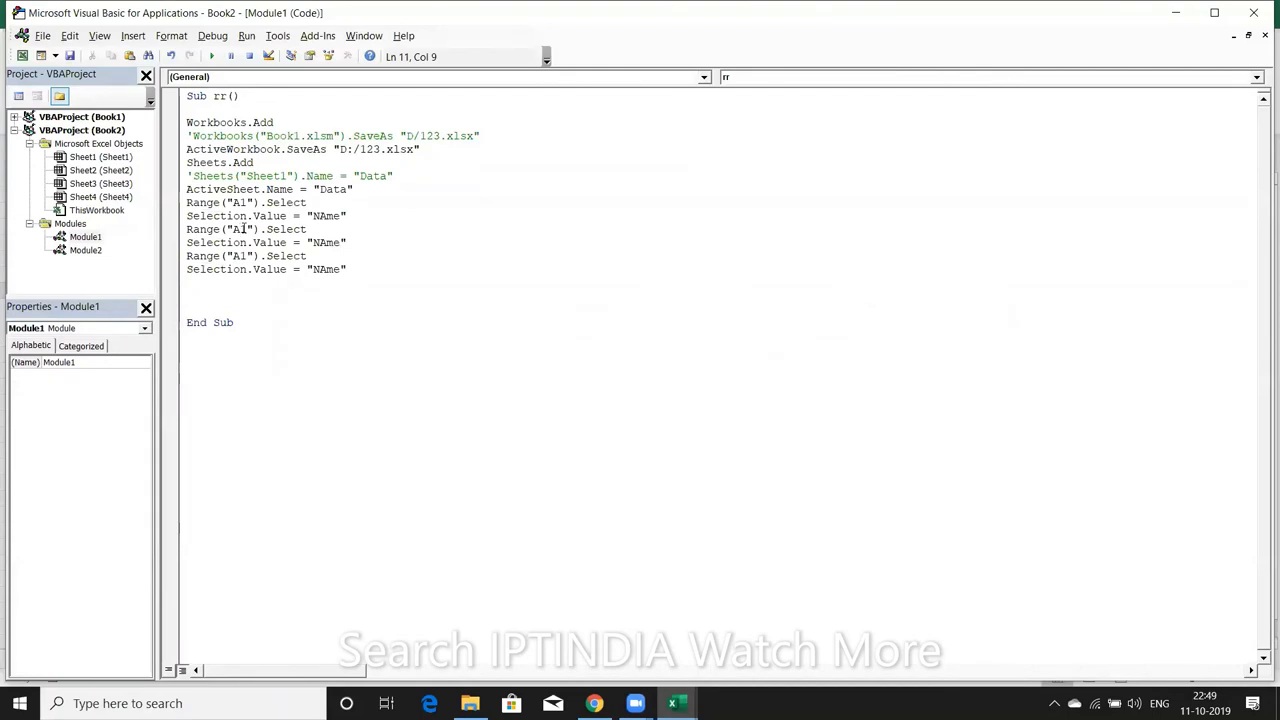
{"action": "key", "text": "Delete"}
{"action": "type", "text": "2"}
{"action": "key", "text": "BackSpace"}
{"action": "type", "text": "2"}
{"action": "double_click", "coordinate": [330, 243]}
{"action": "type", "text": "R"}
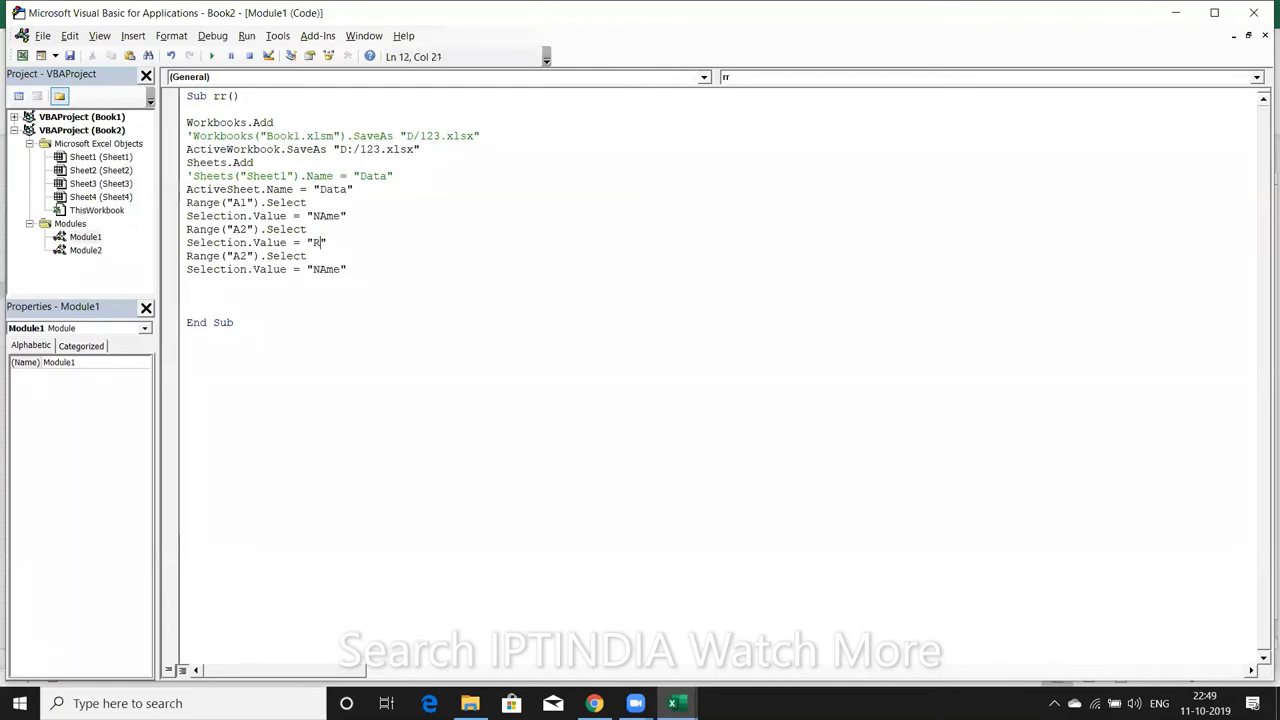
{"action": "type", "text": "oll"}
{"action": "double_click", "coordinate": [329, 270]}
{"action": "type", "text": "Mar"}
{"action": "type", "text": "ks"}
{"action": "left_click", "coordinate": [298, 290]}
Change the copied cell references to b2 for Roll and c1 for Marks
{"action": "left_click", "coordinate": [247, 256]}
{"action": "key", "text": "BackSpace"}
{"action": "type", "text": "1"}
{"action": "left_click", "coordinate": [232, 256]}
{"action": "key", "text": "Delete"}
{"action": "type", "text": "c"}
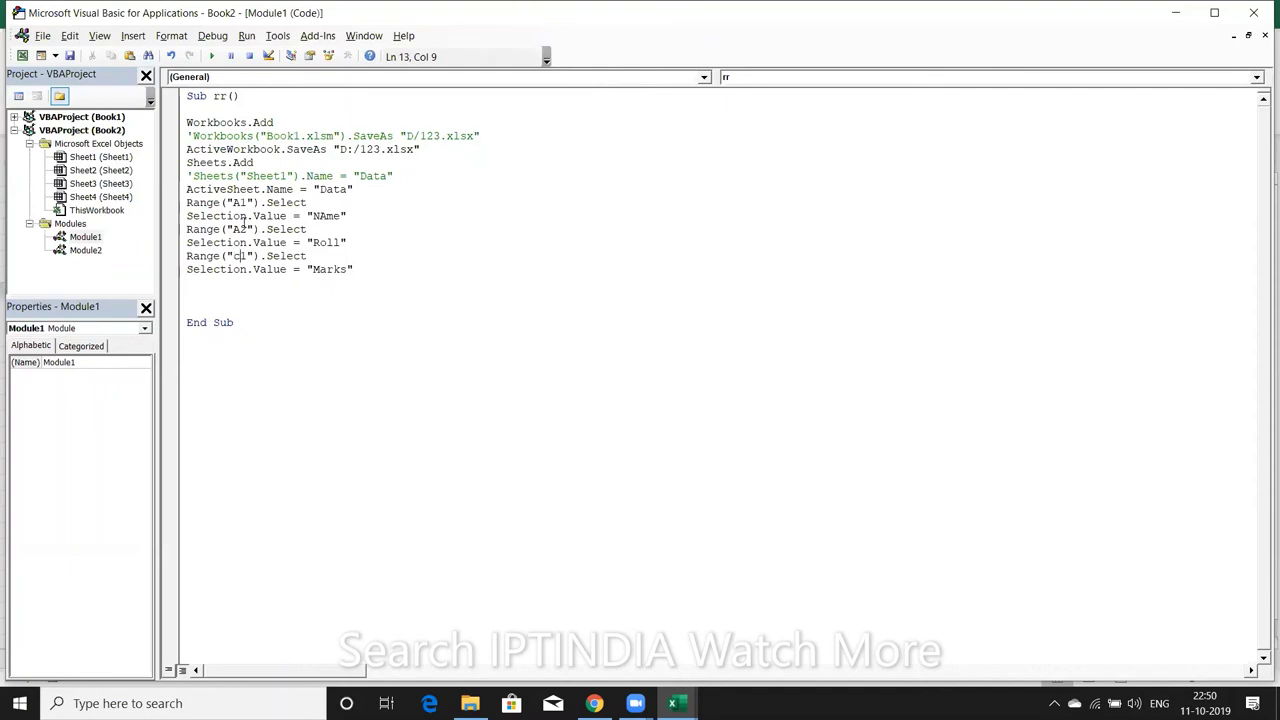
{"action": "key", "text": "BackSpace"}
{"action": "type", "text": "b"}
{"action": "left_click", "coordinate": [259, 268]}
{"action": "left_click", "coordinate": [205, 137]}
{"action": "double_click", "coordinate": [205, 137]}
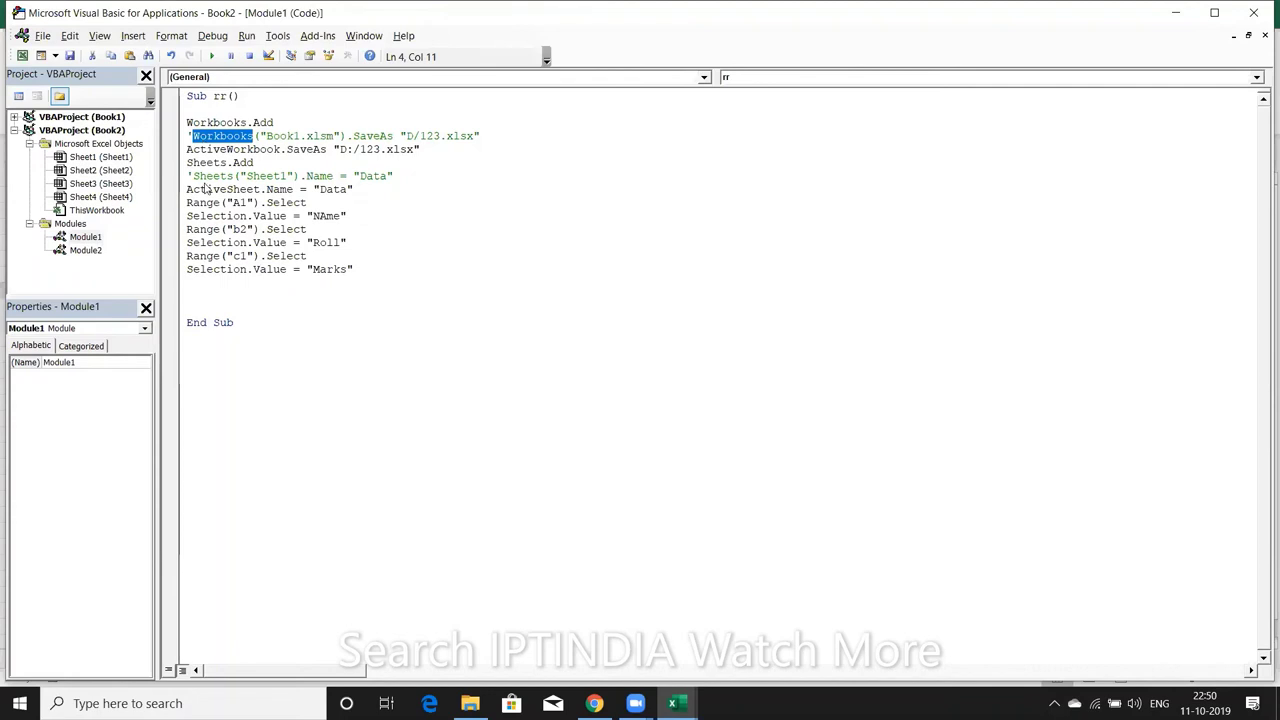
{"action": "double_click", "coordinate": [205, 189]}
{"action": "double_click", "coordinate": [205, 176]}
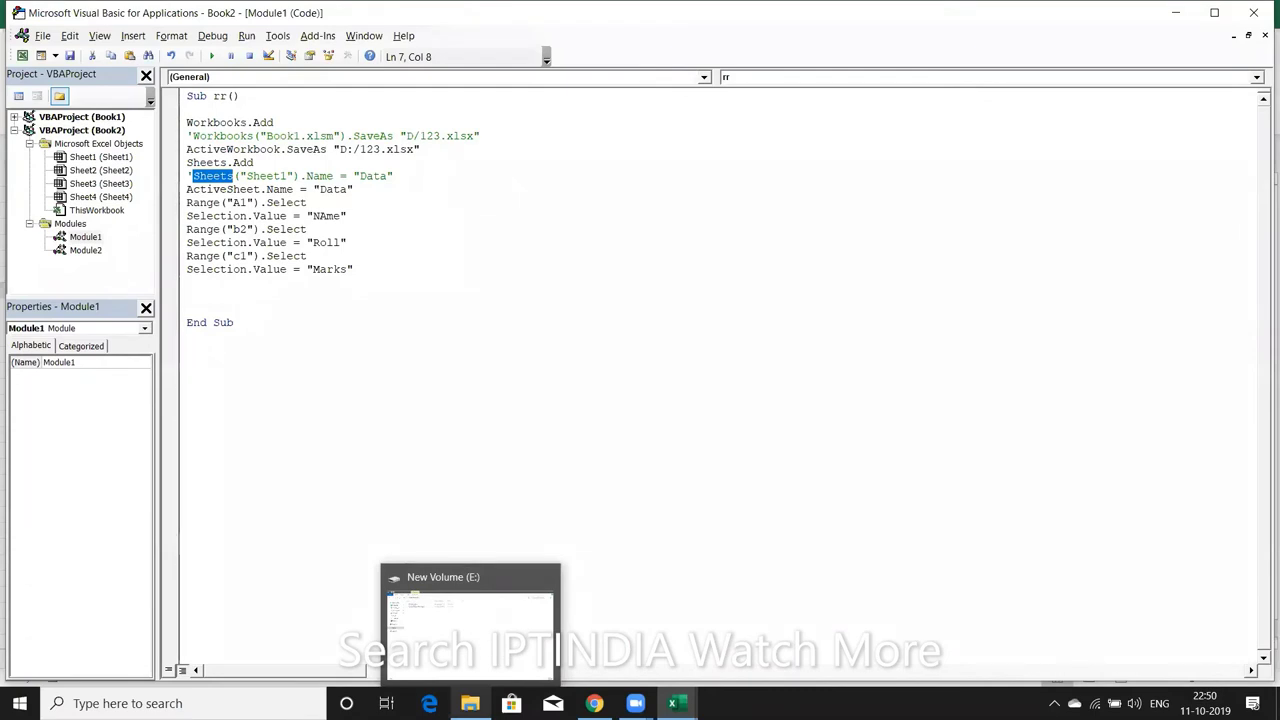
{"action": "left_click", "coordinate": [470, 625]}
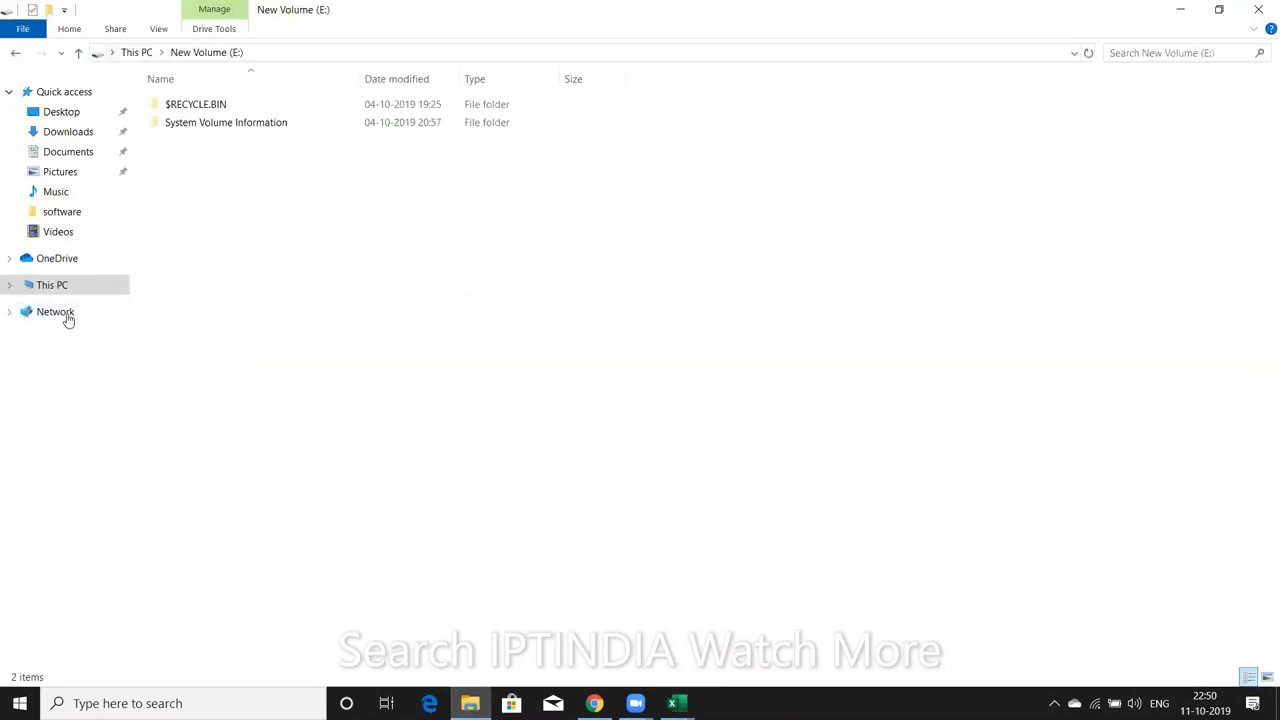
{"action": "left_click", "coordinate": [80, 285]}
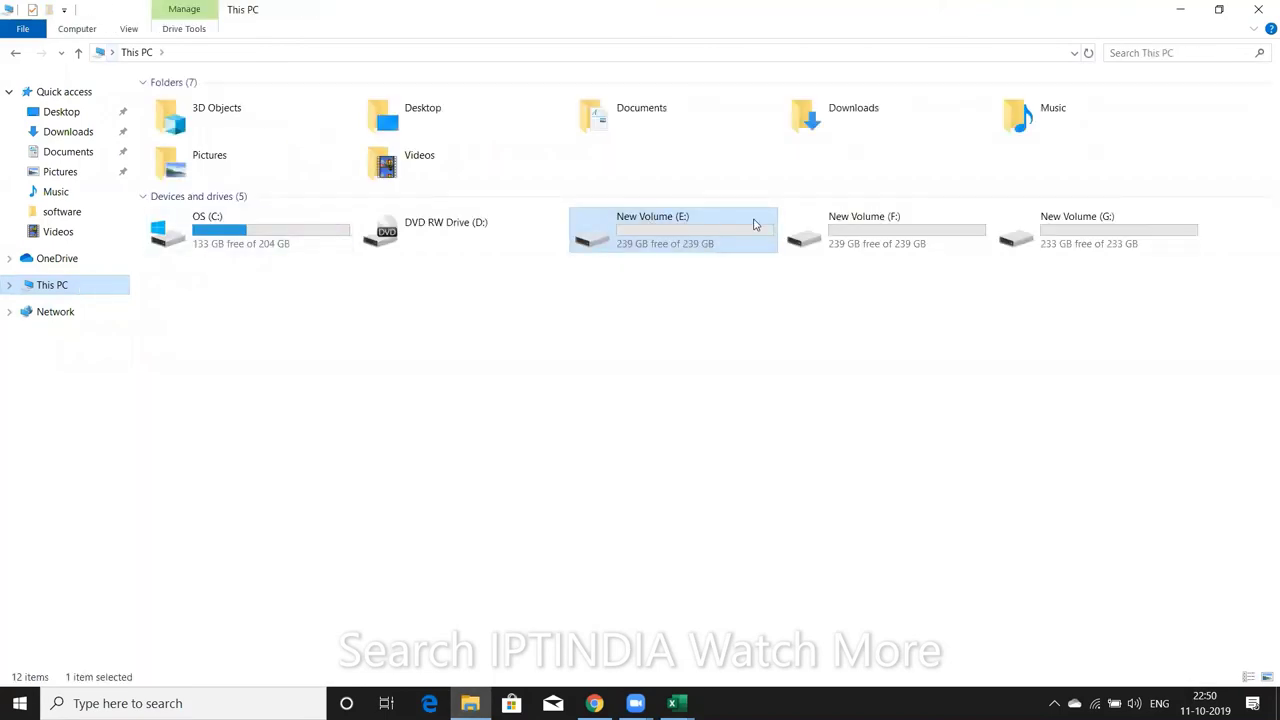
{"action": "double_click", "coordinate": [849, 233]}
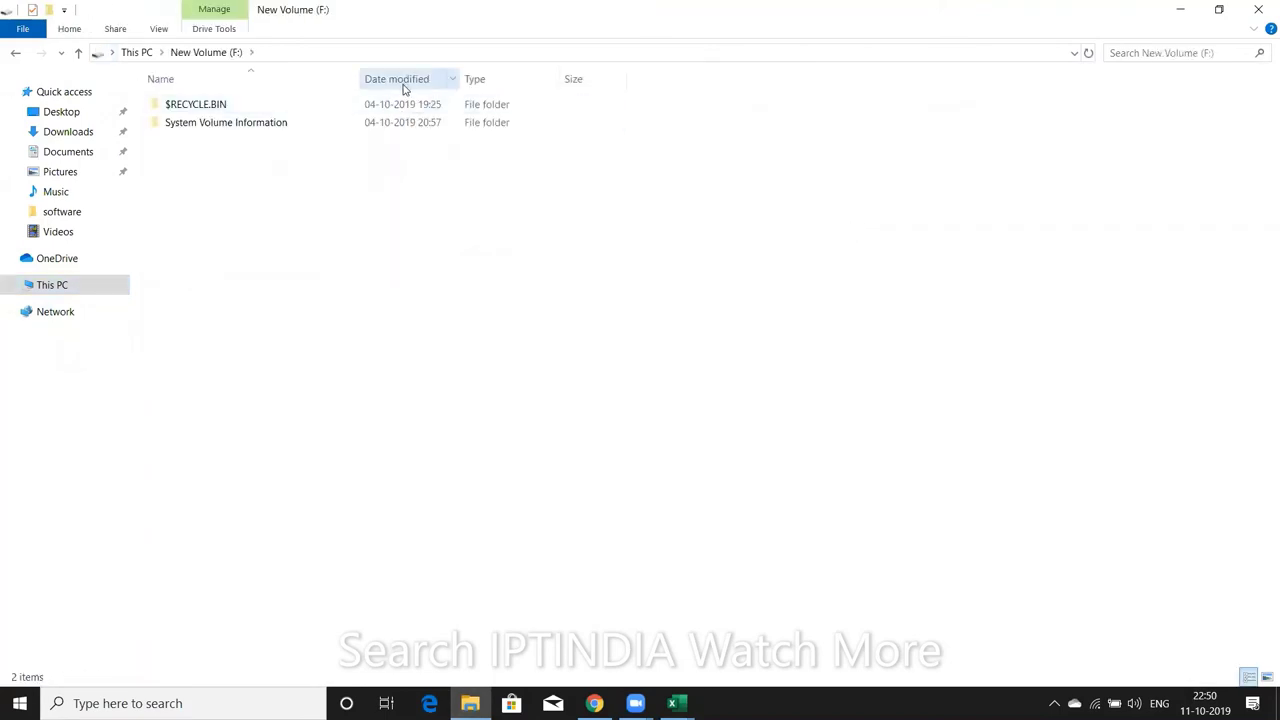
{"action": "left_click", "coordinate": [99, 292]}
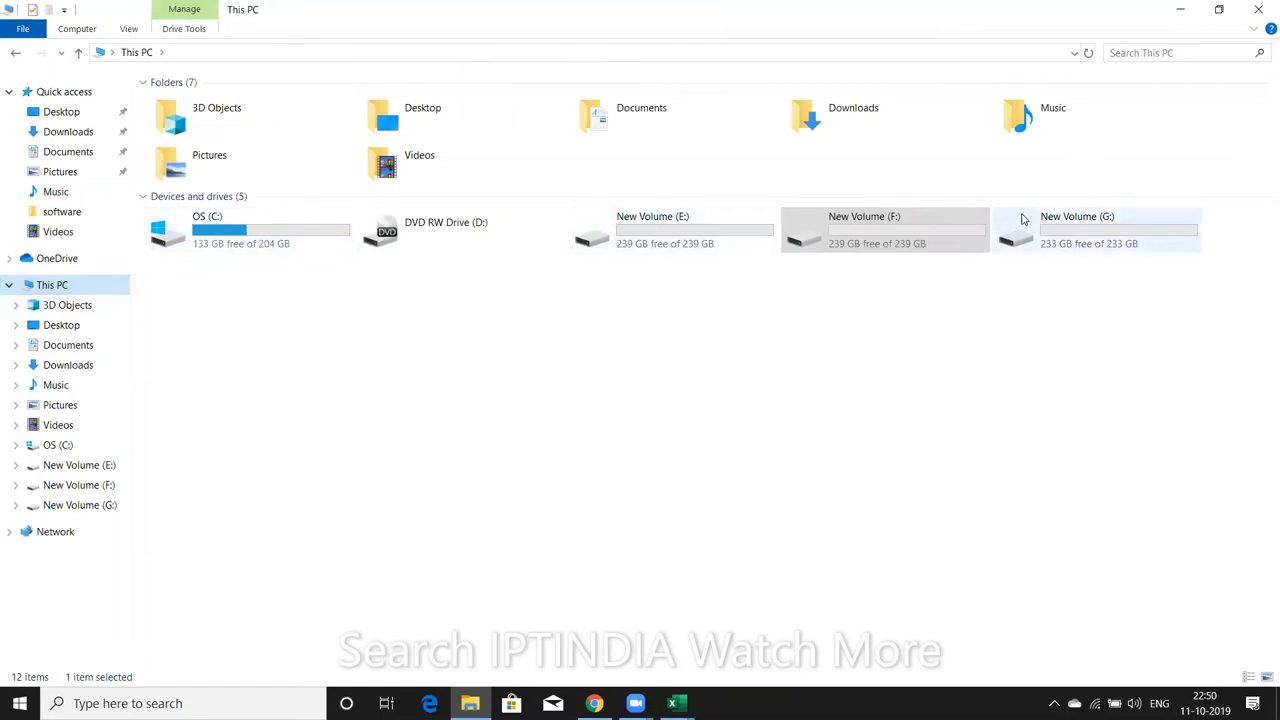
Change the SaveAs drive letter from D to E so the path reads 'E:/123.xlsx'
{"action": "key", "text": "alt+Tab"}
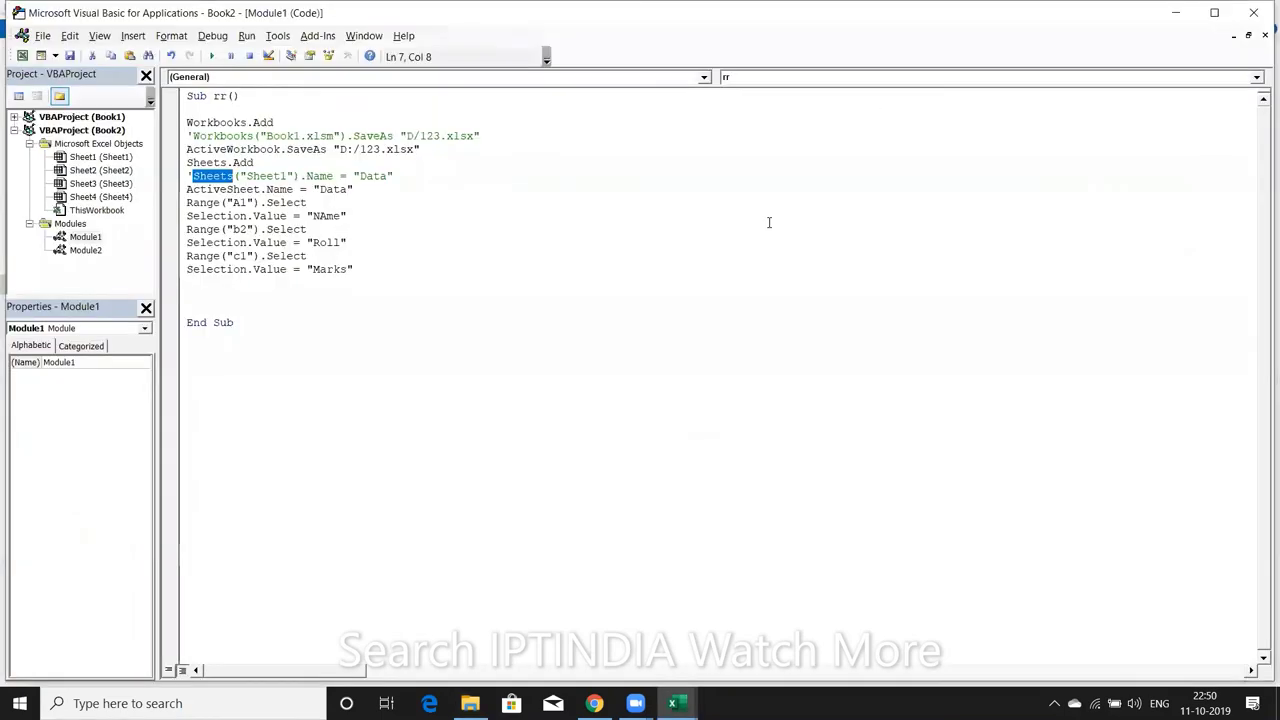
{"action": "left_click", "coordinate": [343, 149]}
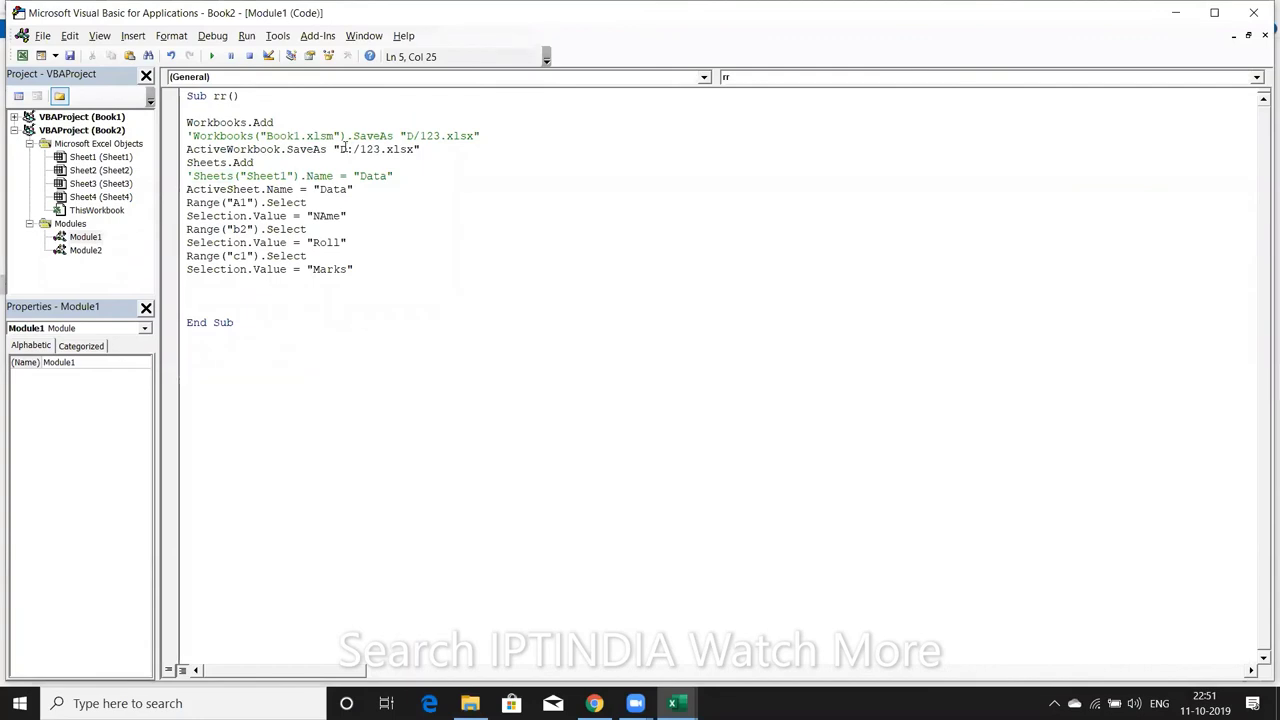
{"action": "key", "text": "BackSpace"}
{"action": "type", "text": "E"}
{"action": "left_click", "coordinate": [359, 177]}
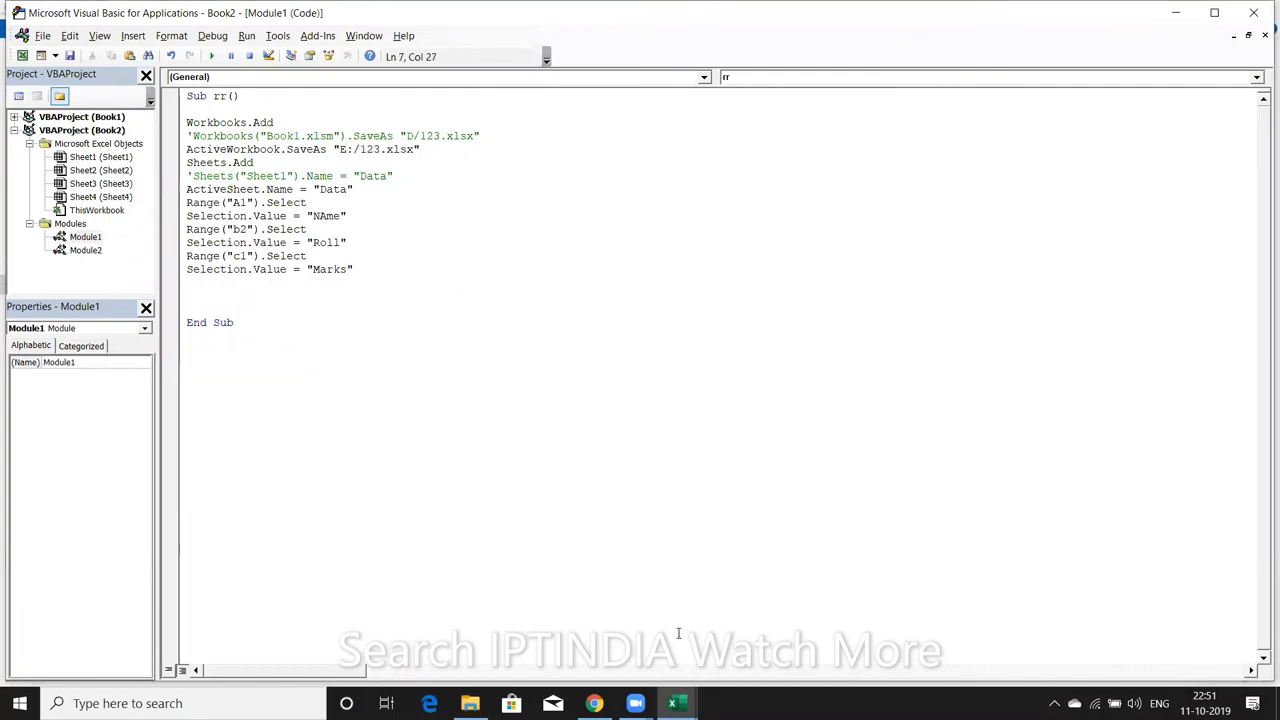
{"action": "left_click", "coordinate": [672, 703]}
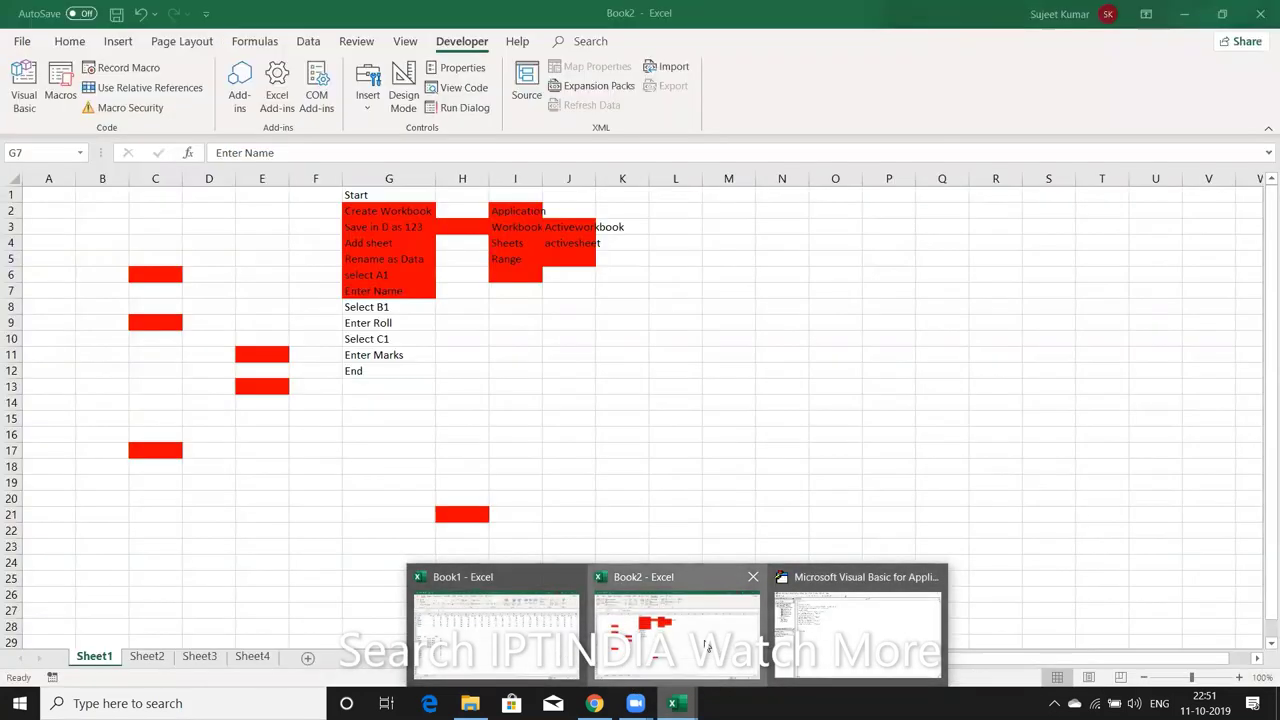
Fill the Select B1, Enter Roll, Select C1 and Enter Marks steps (G8–G11) red
{"action": "left_click", "coordinate": [690, 640]}
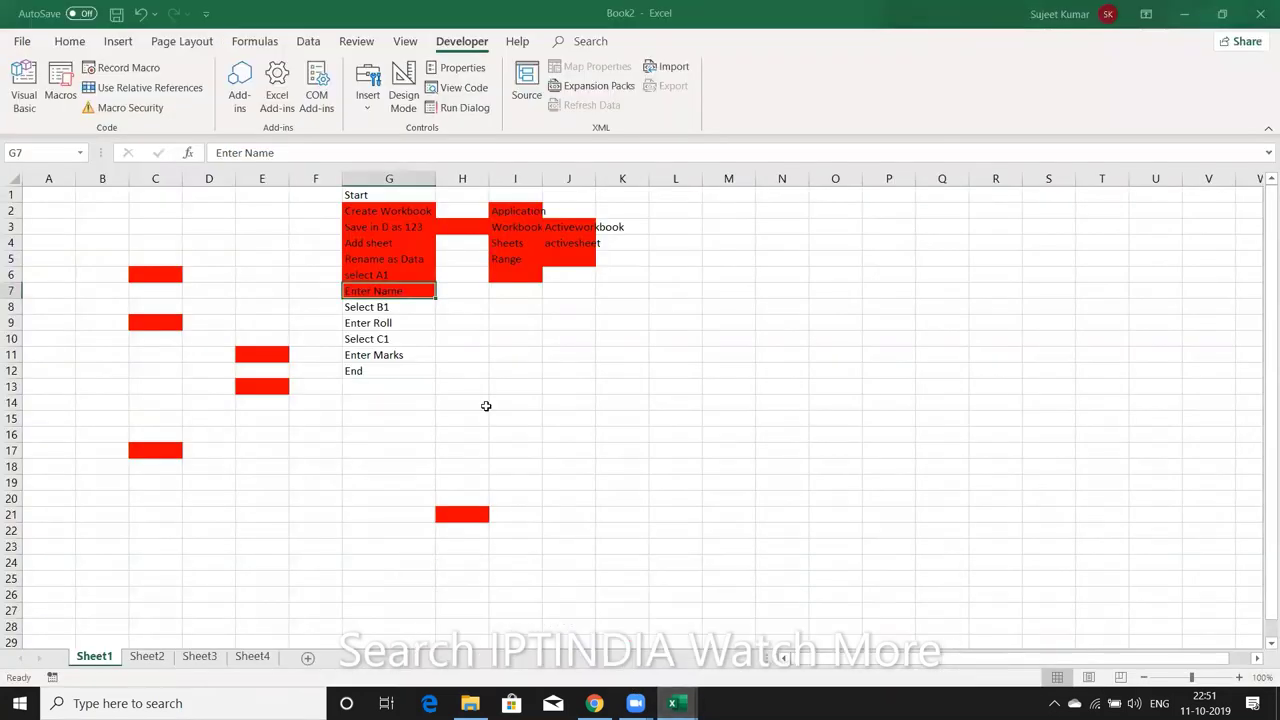
{"action": "left_click_drag", "start_coordinate": [392, 212], "coordinate": [377, 358]}
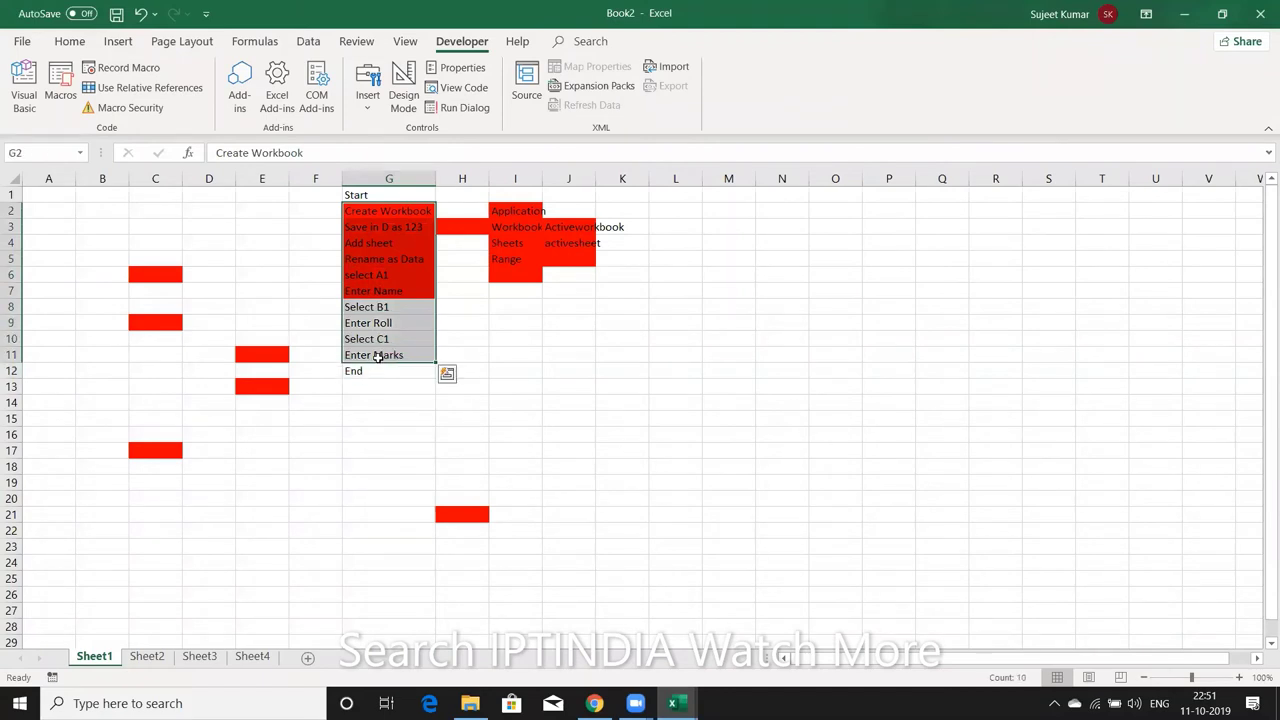
{"action": "left_click", "coordinate": [392, 303]}
{"action": "key", "text": "F4"}
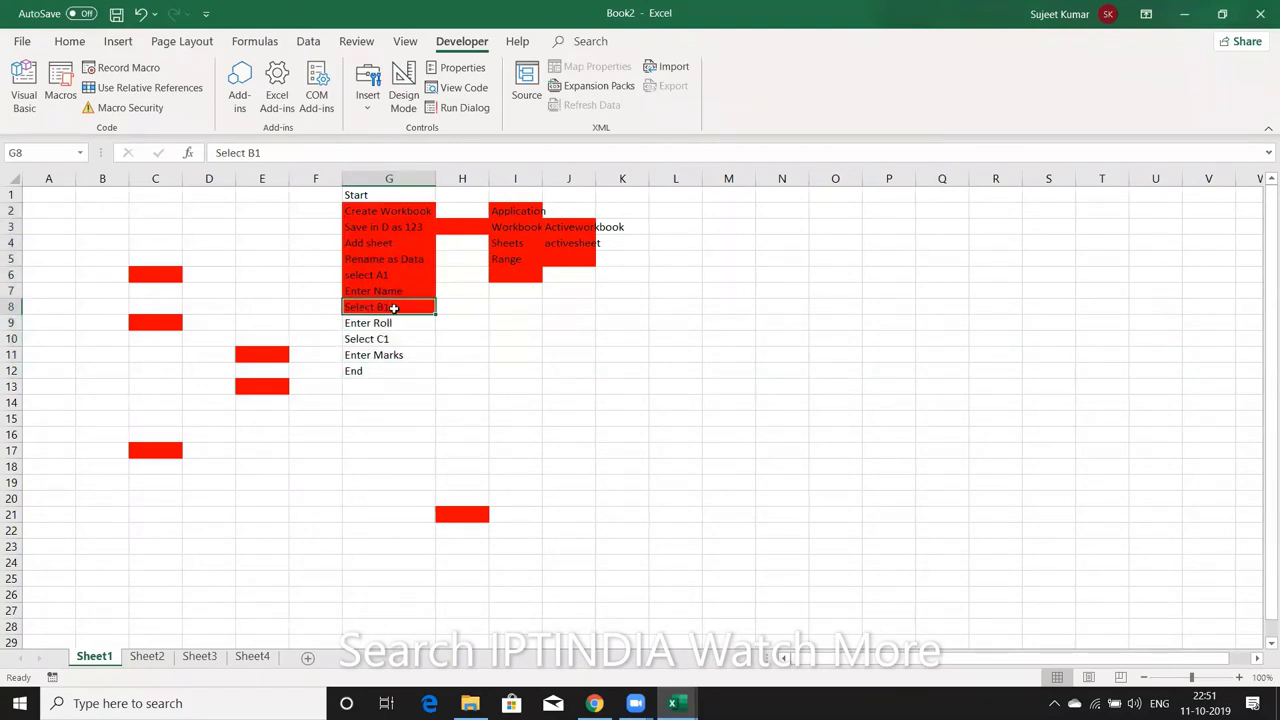
{"action": "left_click", "coordinate": [396, 325]}
{"action": "key", "text": "F4"}
{"action": "left_click", "coordinate": [396, 339]}
{"action": "key", "text": "F4"}
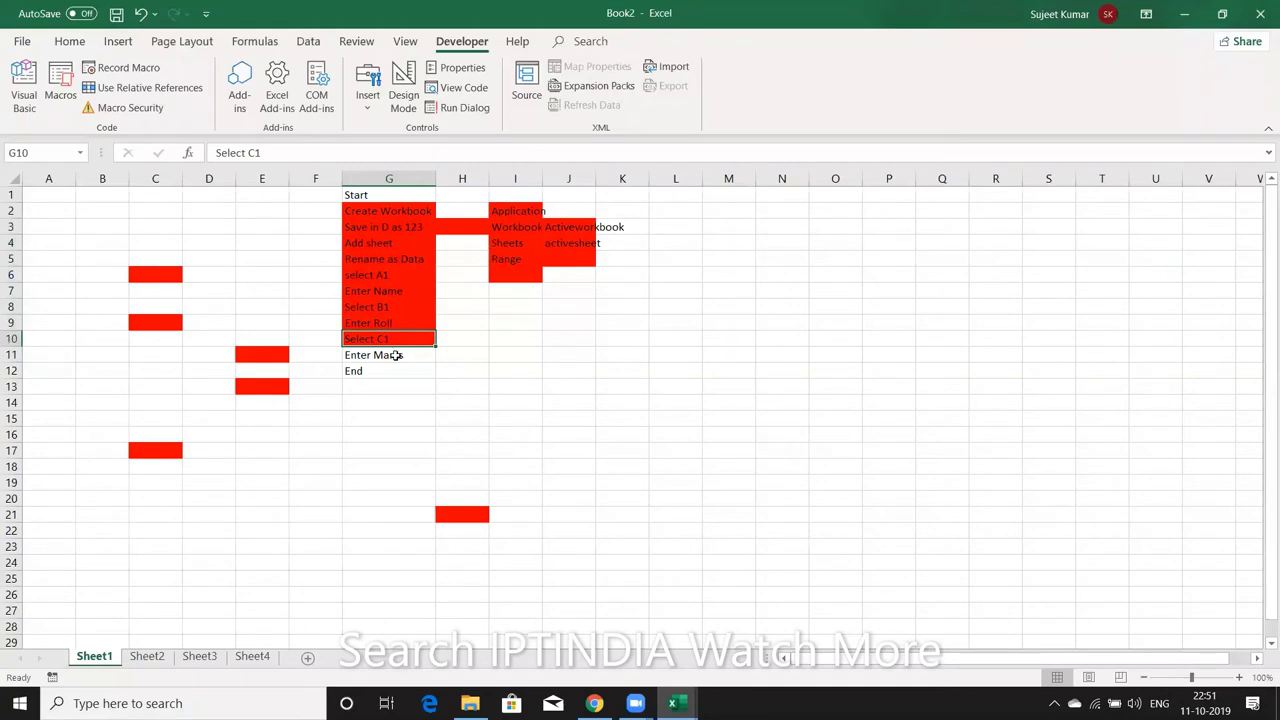
{"action": "left_click", "coordinate": [395, 355]}
{"action": "key", "text": "F4"}
{"action": "left_click_drag", "start_coordinate": [395, 355], "coordinate": [376, 205]}
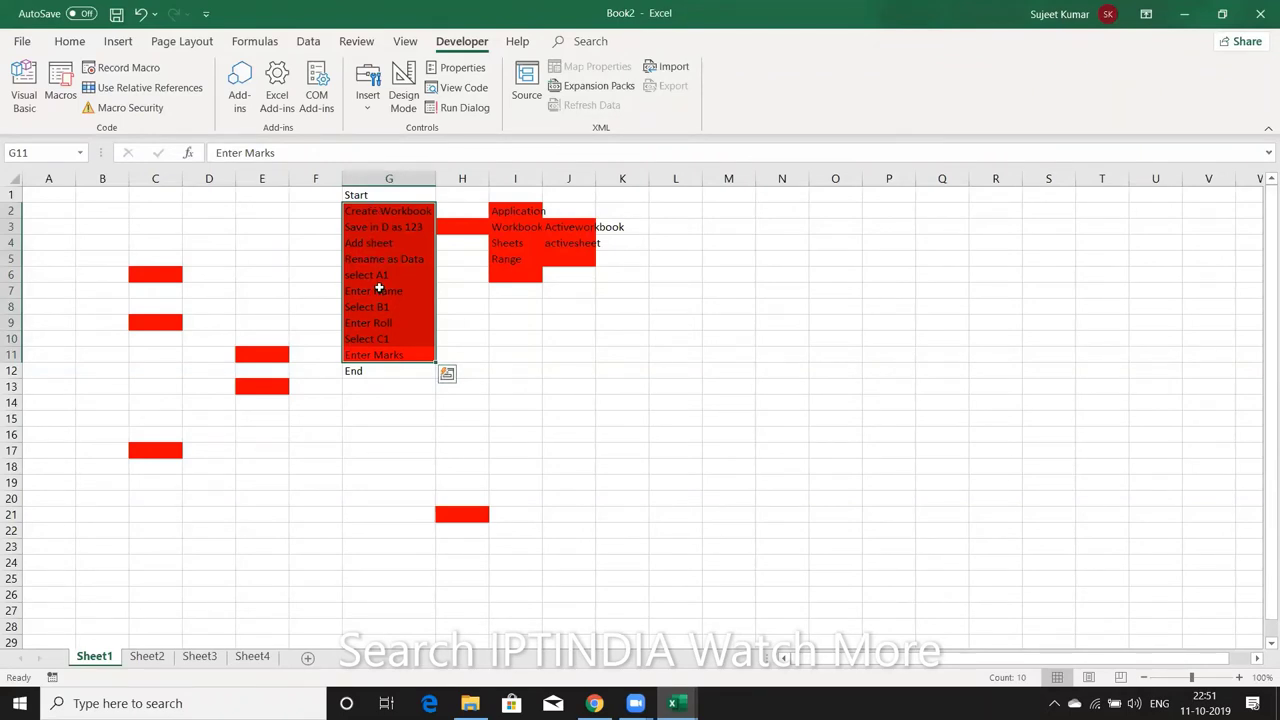
{"action": "key", "text": "alt+F11"}
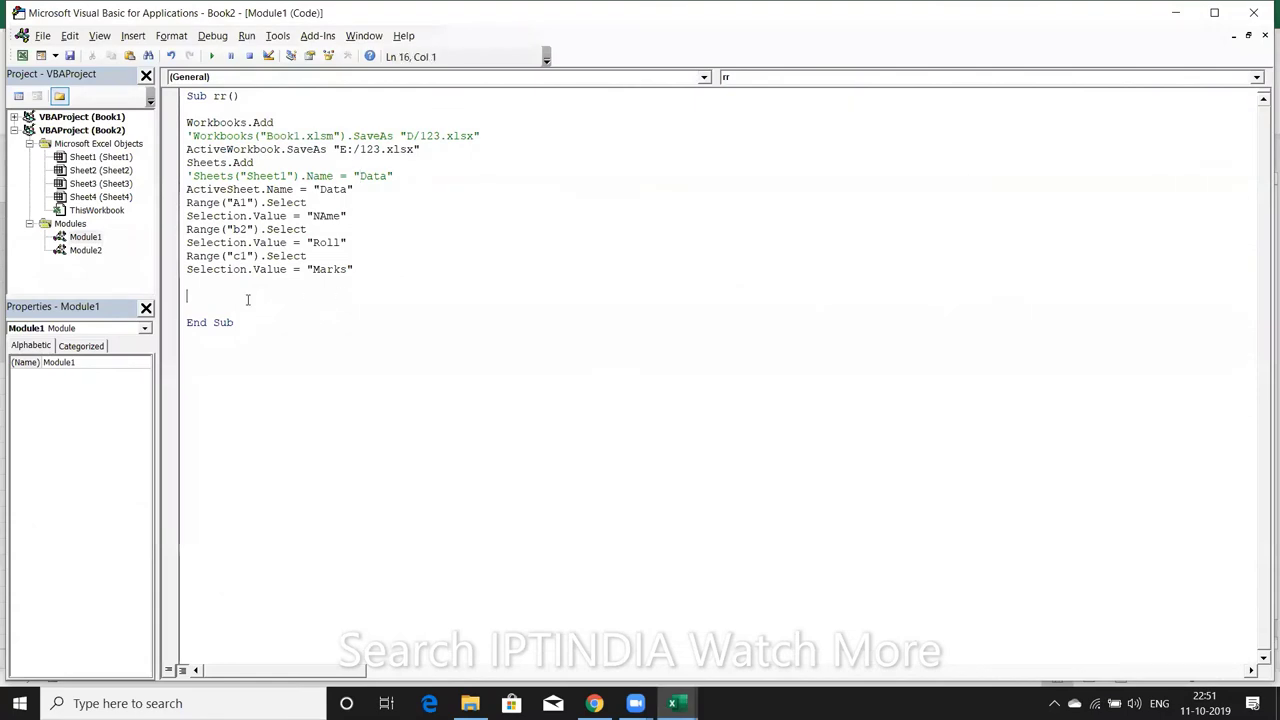
Select the rr macro body, then run rr from Excel's Macros dialog
{"action": "mouse_move", "coordinate": [249, 297]}
{"action": "left_mouse_down"}
{"action": "mouse_move", "coordinate": [209, 155]}
{"action": "mouse_move", "coordinate": [181, 112]}
{"action": "left_mouse_up"}
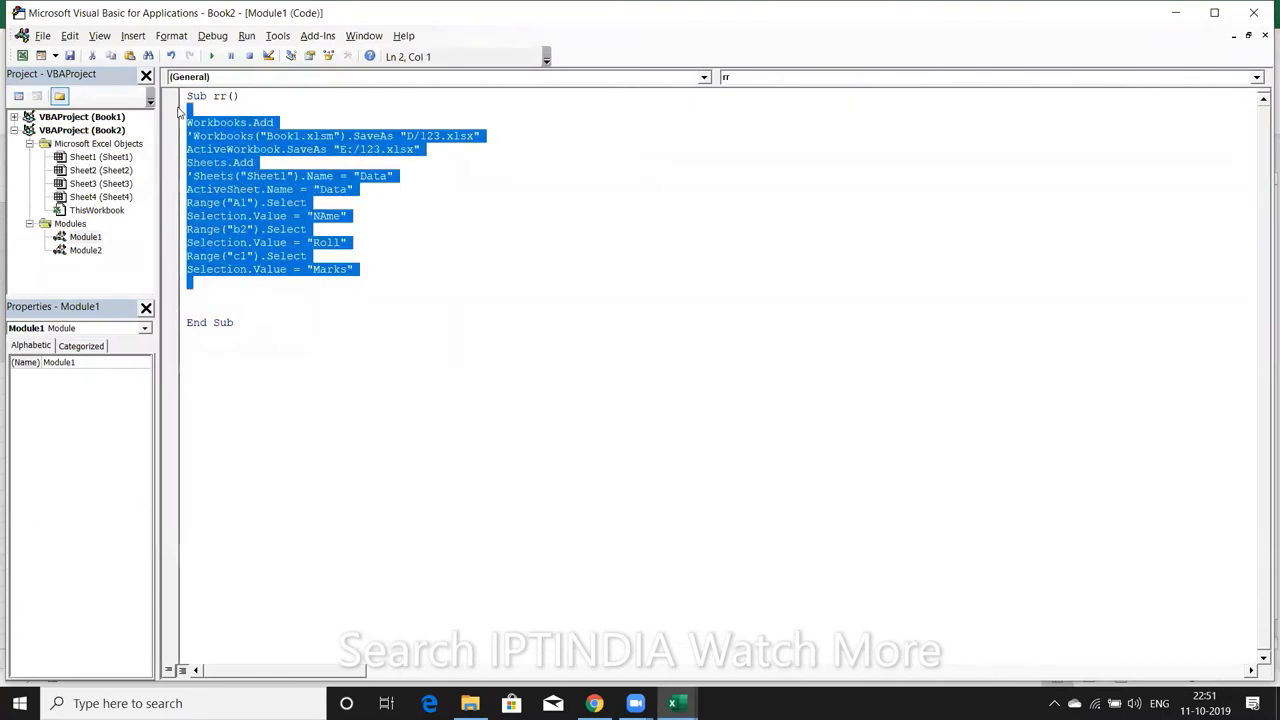
{"action": "key", "text": "alt+F11"}
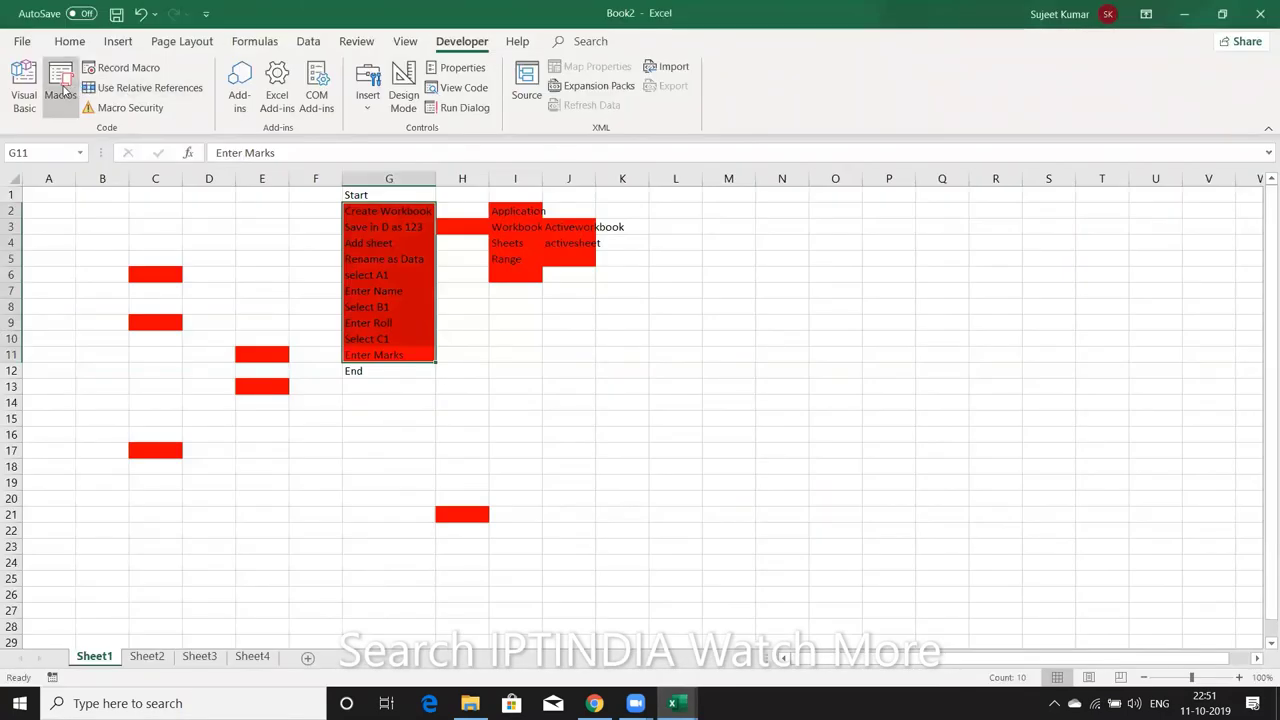
{"action": "left_click", "coordinate": [62, 90]}
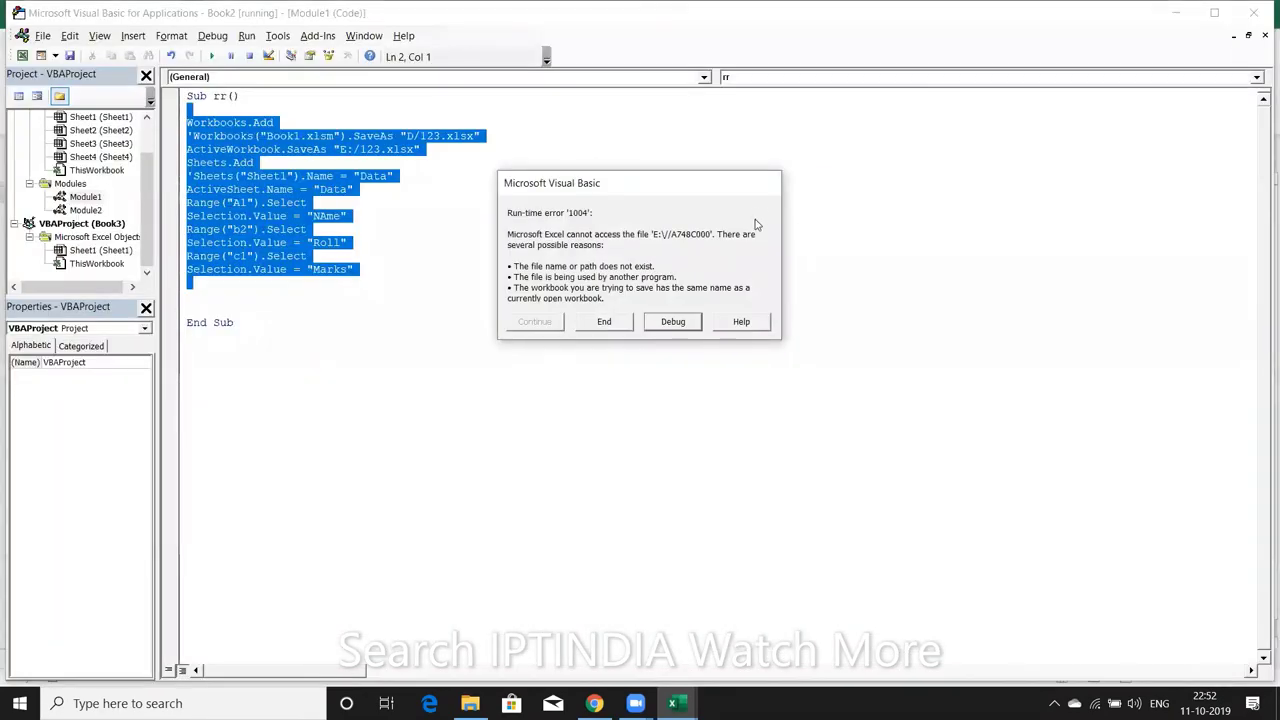
Debug the error, change the SaveAs path to 'E:\123.xlsx', and resume the macro
{"action": "left_click", "coordinate": [671, 322]}
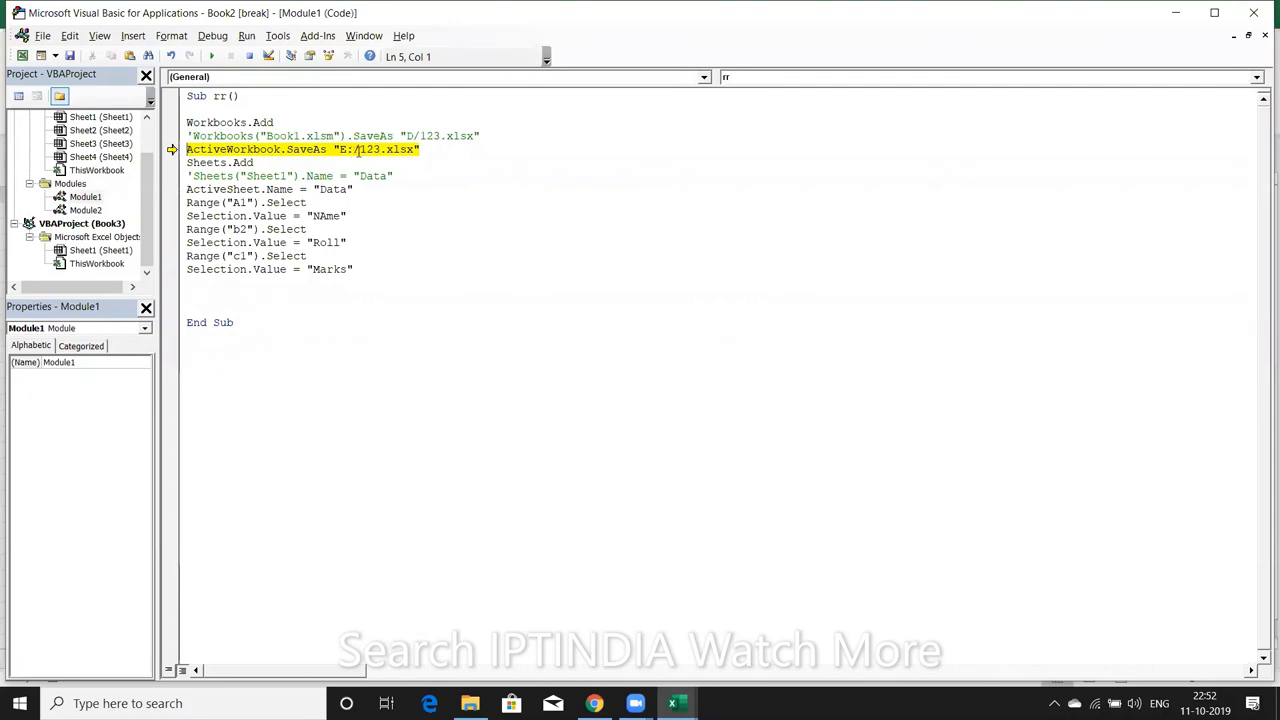
{"action": "left_click", "coordinate": [358, 149]}
{"action": "key", "text": "BackSpace"}
{"action": "type", "text": "\\"}
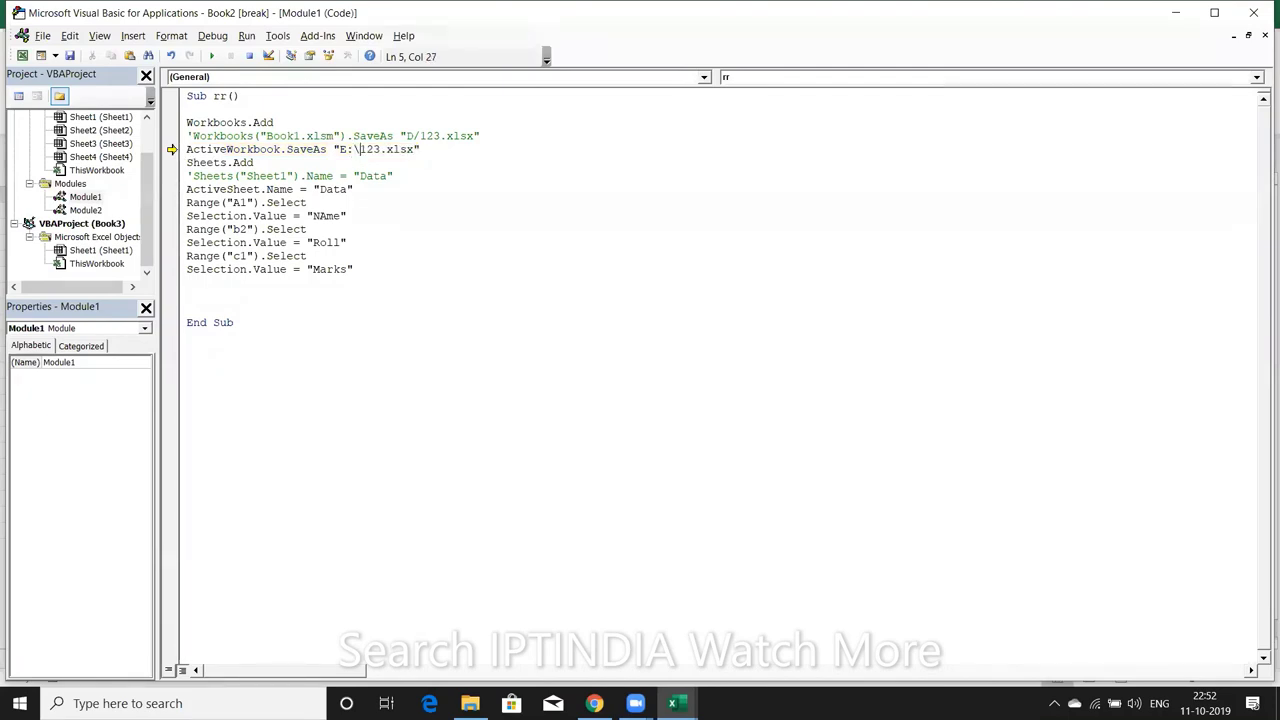
{"action": "key", "text": "Down"}
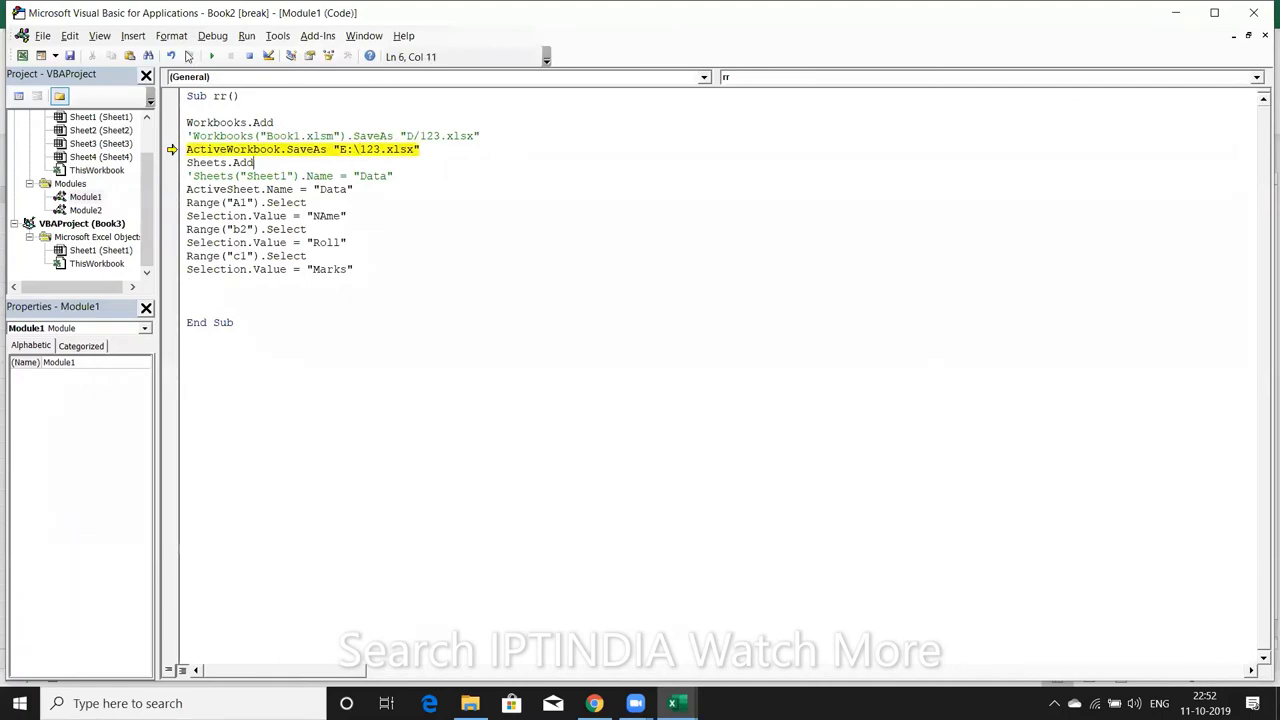
{"action": "left_click", "coordinate": [213, 57]}
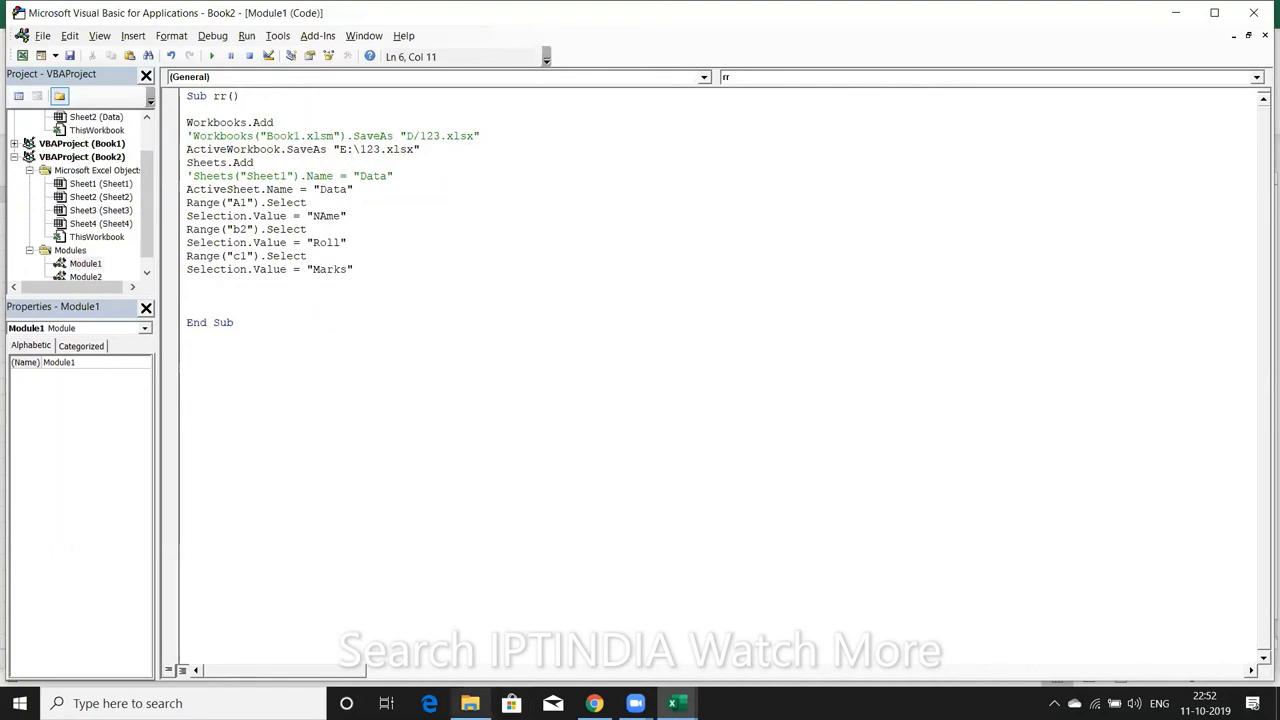
Confirm 123 is saved on New Volume (E:), then bring the 123 workbook forward
{"action": "left_click", "coordinate": [470, 703]}
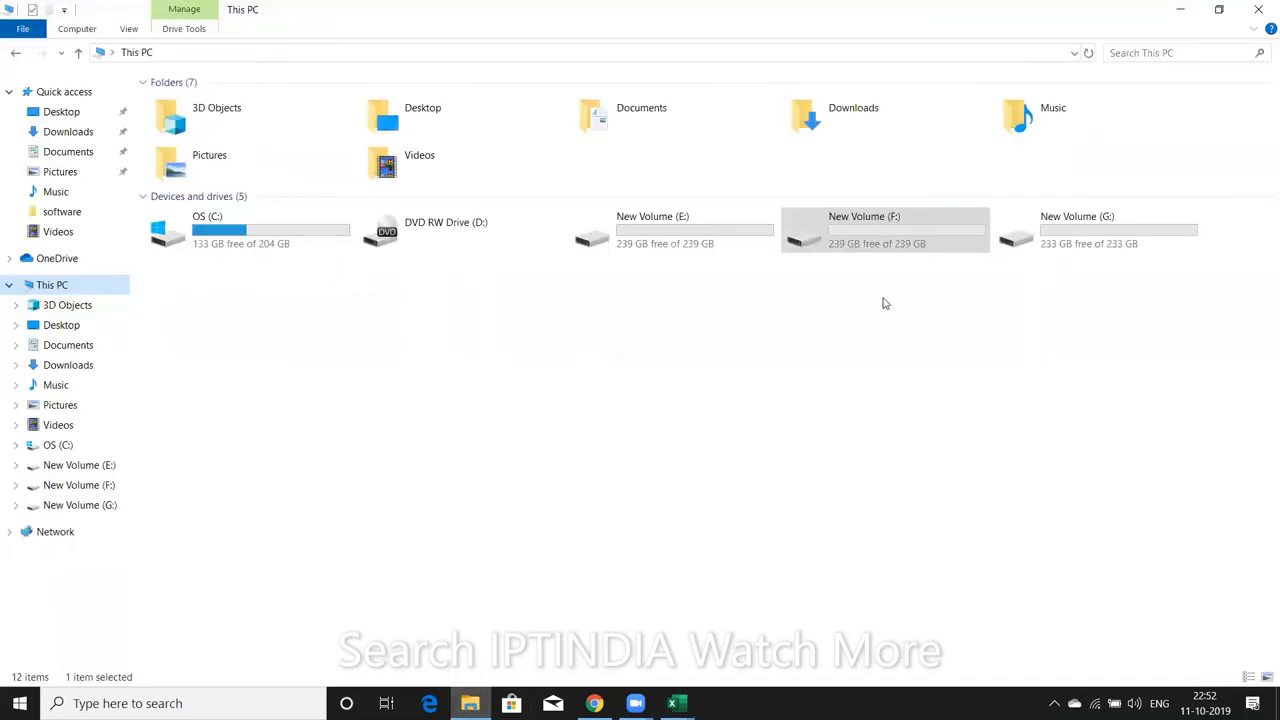
{"action": "left_click", "coordinate": [706, 237]}
{"action": "double_click", "coordinate": [706, 237]}
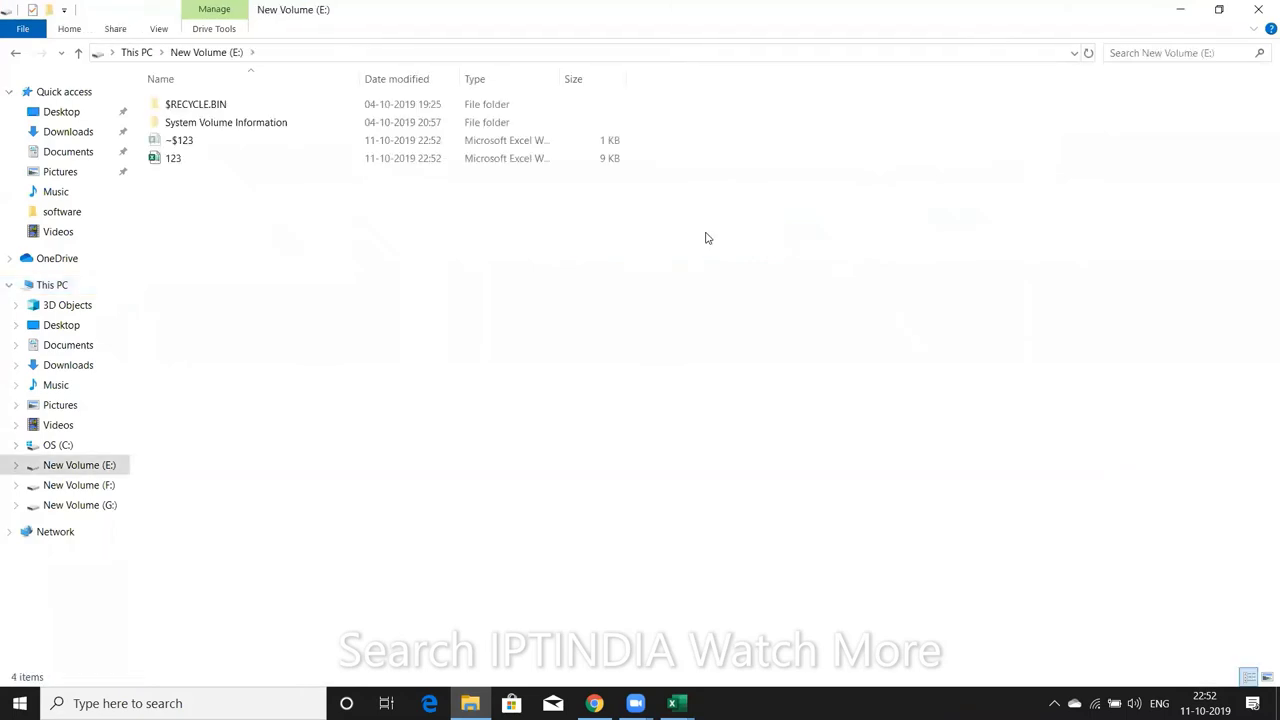
{"action": "left_click", "coordinate": [353, 162]}
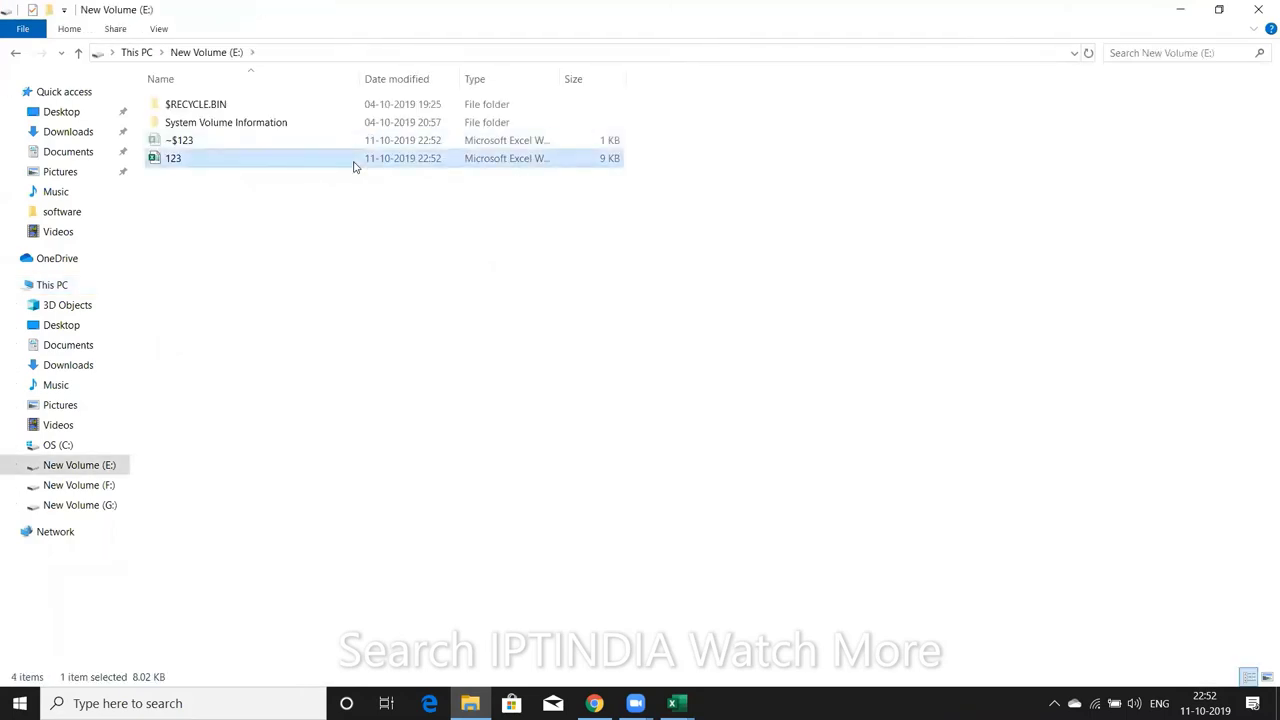
{"action": "left_click", "coordinate": [679, 688]}
{"action": "mouse_move", "coordinate": [673, 703]}
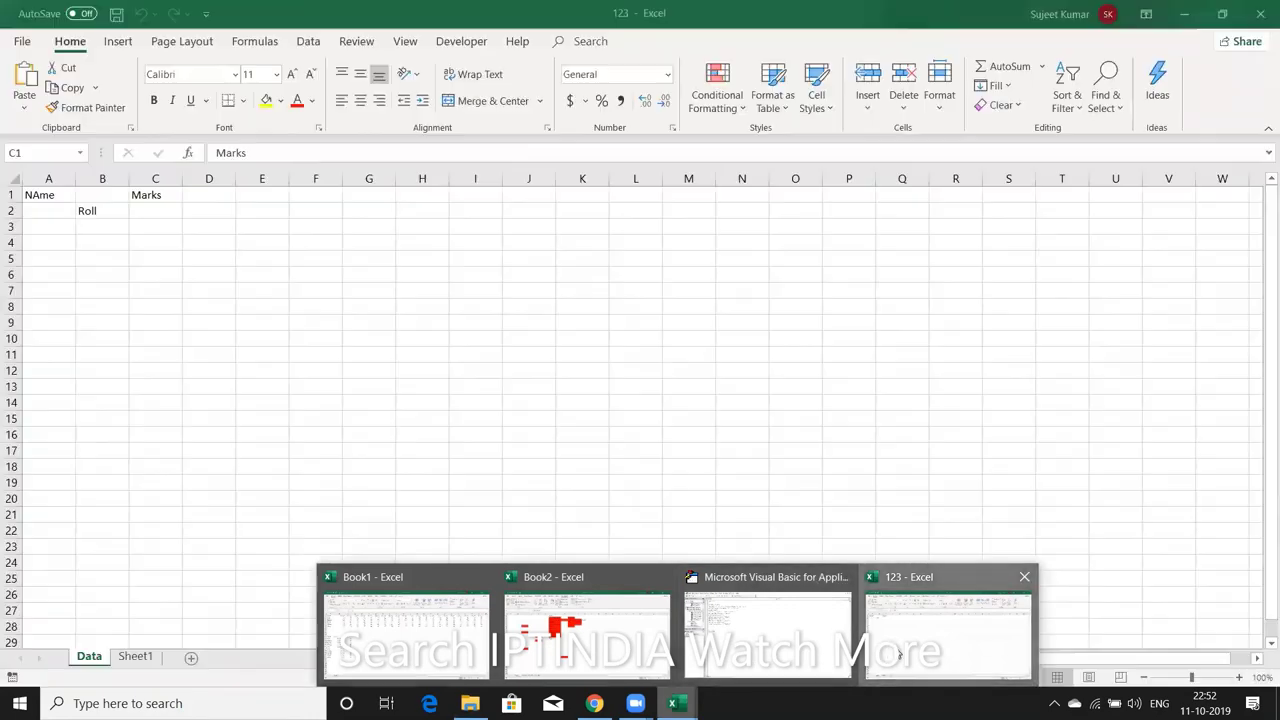
{"action": "left_click", "coordinate": [940, 625]}
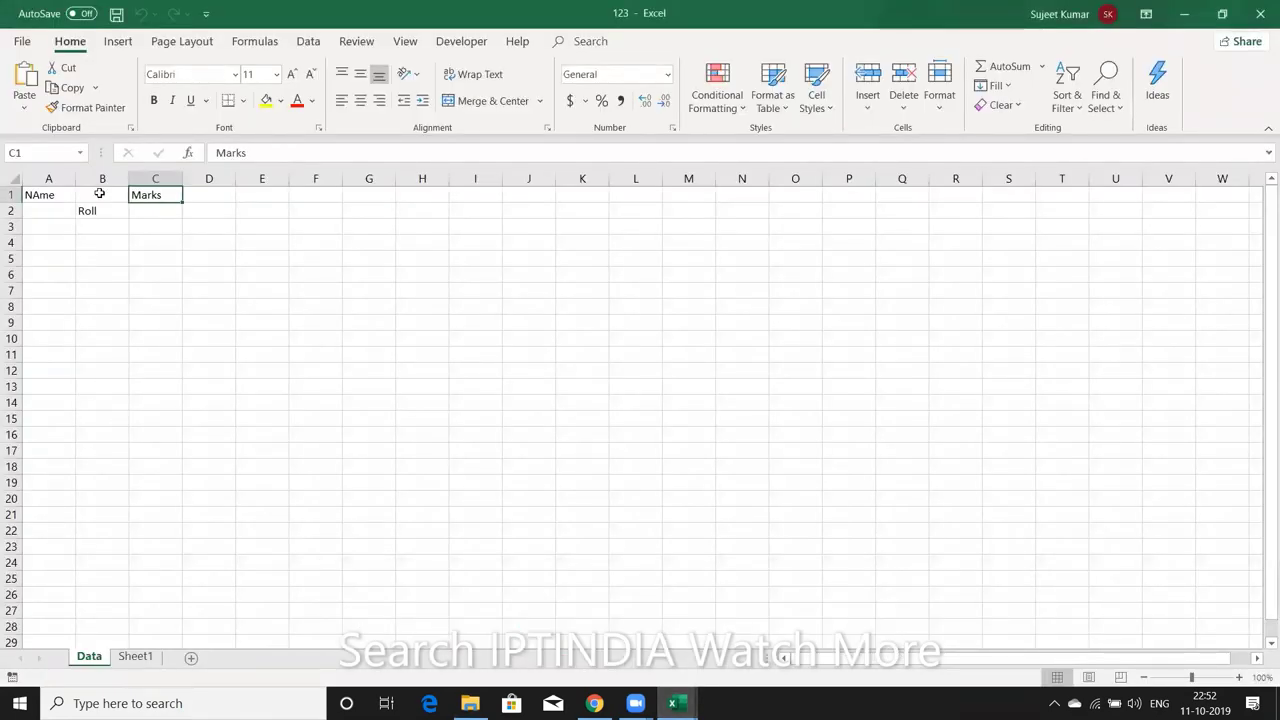
Inspect the NAme, Roll and Marks entries in cells A1, B2 and C1
{"action": "left_click", "coordinate": [47, 197]}
{"action": "left_click", "coordinate": [88, 208]}
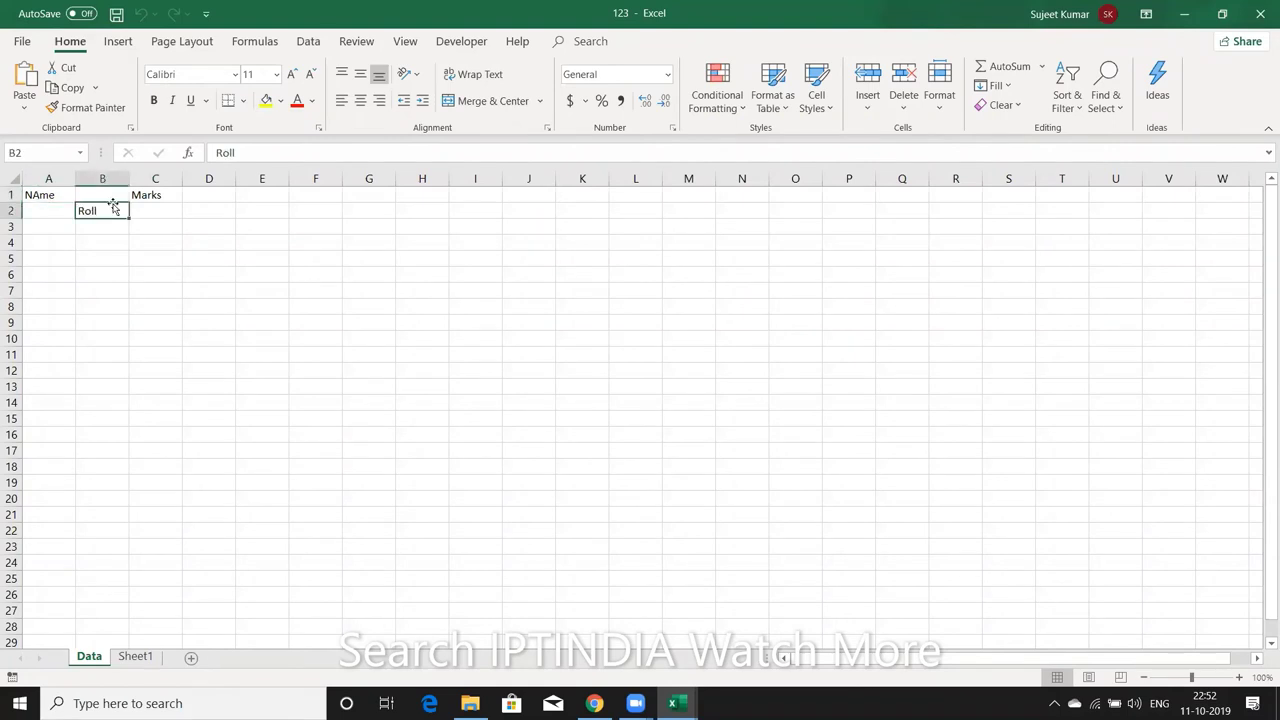
{"action": "left_click", "coordinate": [150, 196]}
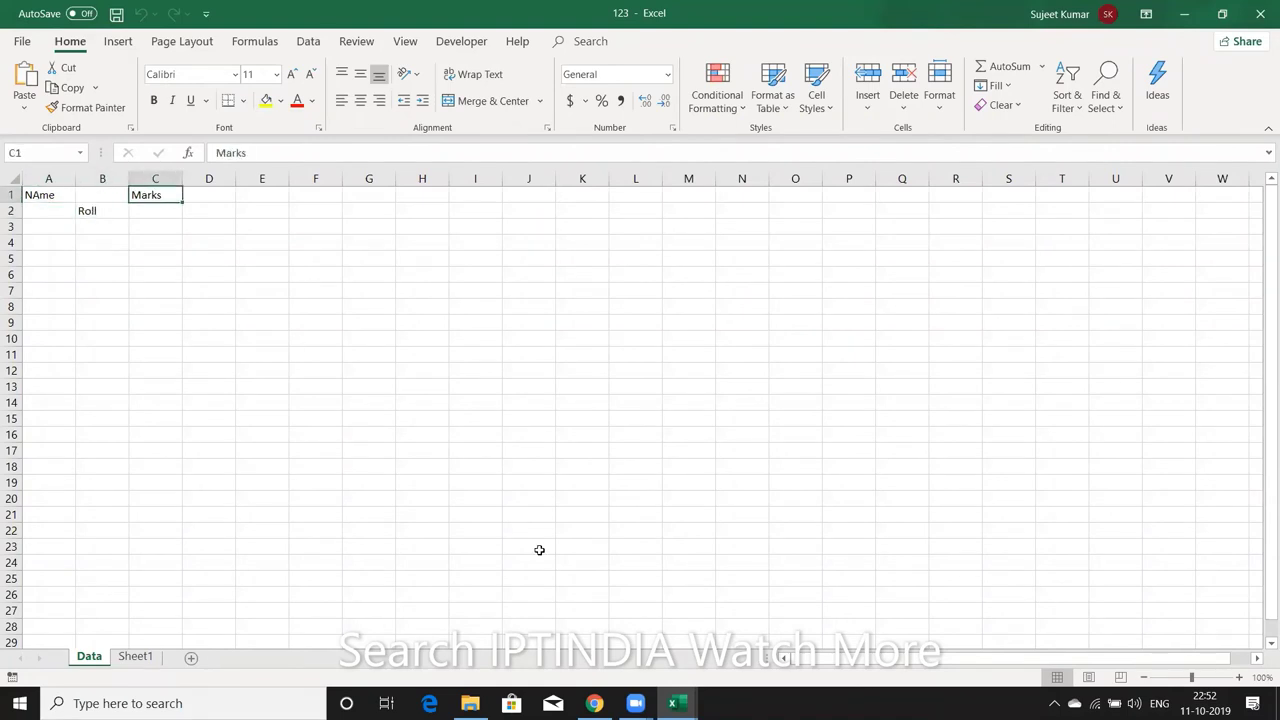
Switch through Explorer and the VBA editor back toward the Book2 workbook
{"action": "key", "text": "alt+Tab"}
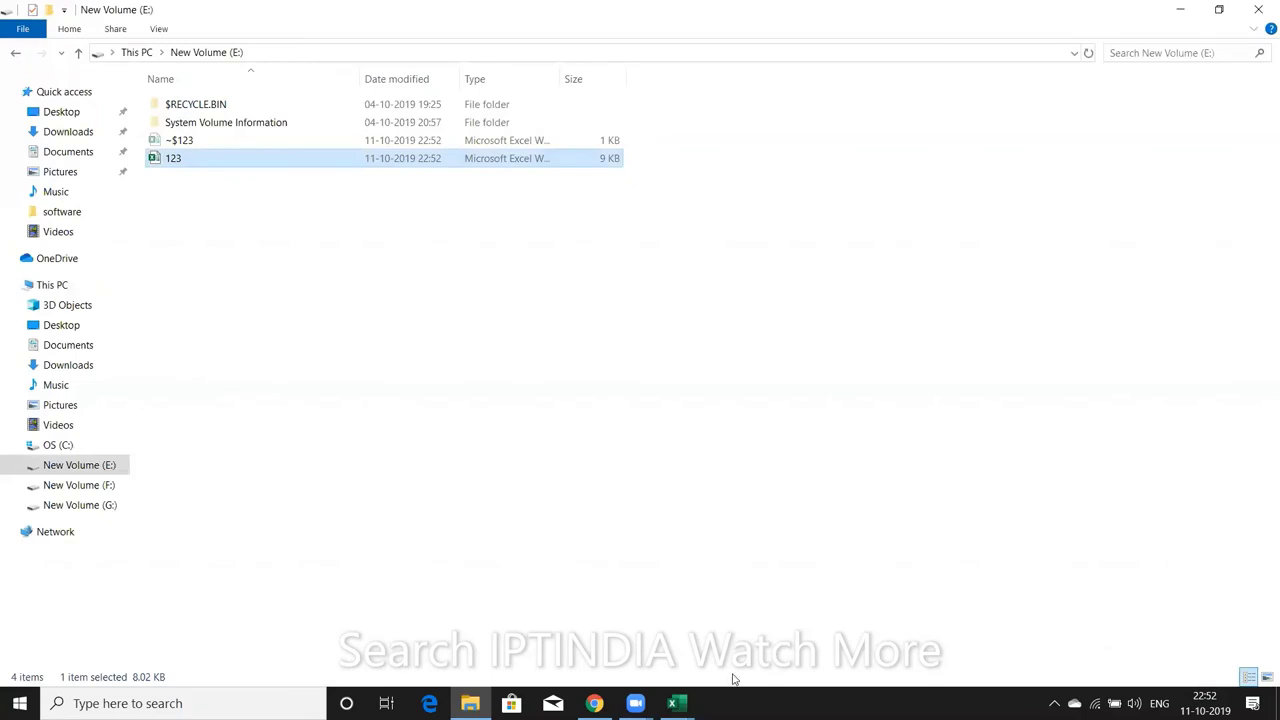
{"action": "left_click", "coordinate": [676, 703]}
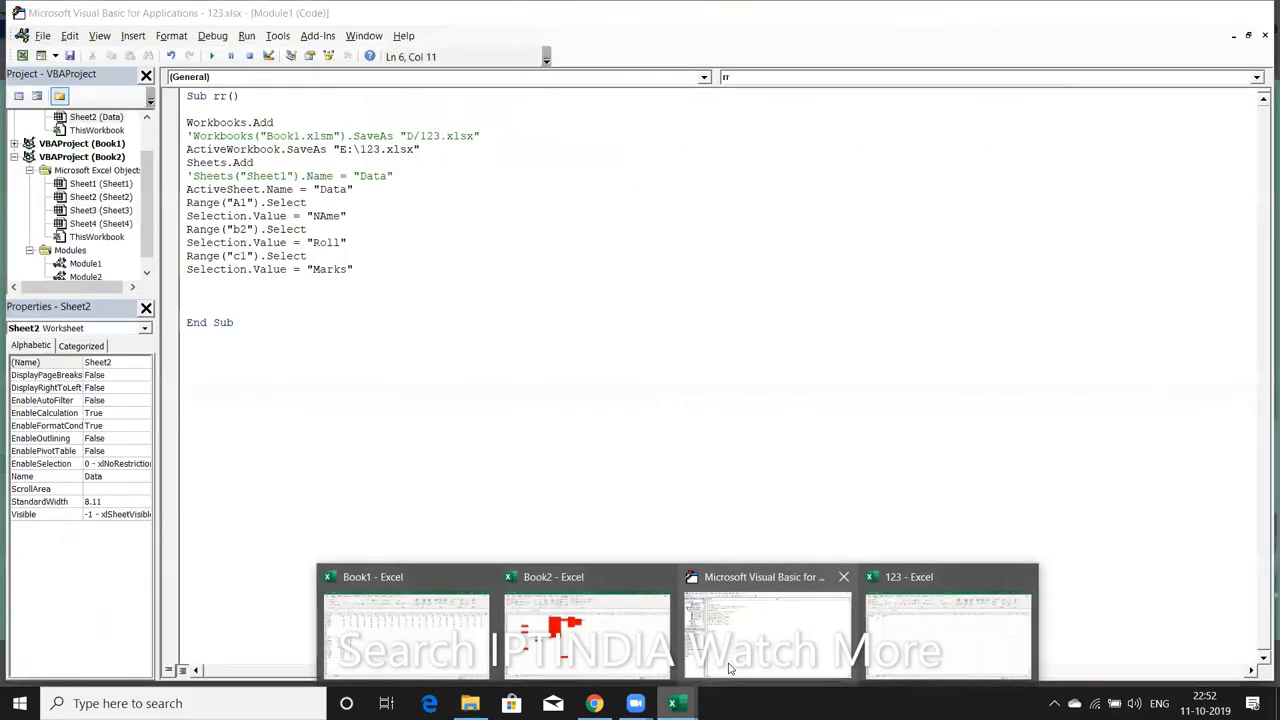
{"action": "left_click", "coordinate": [729, 668]}
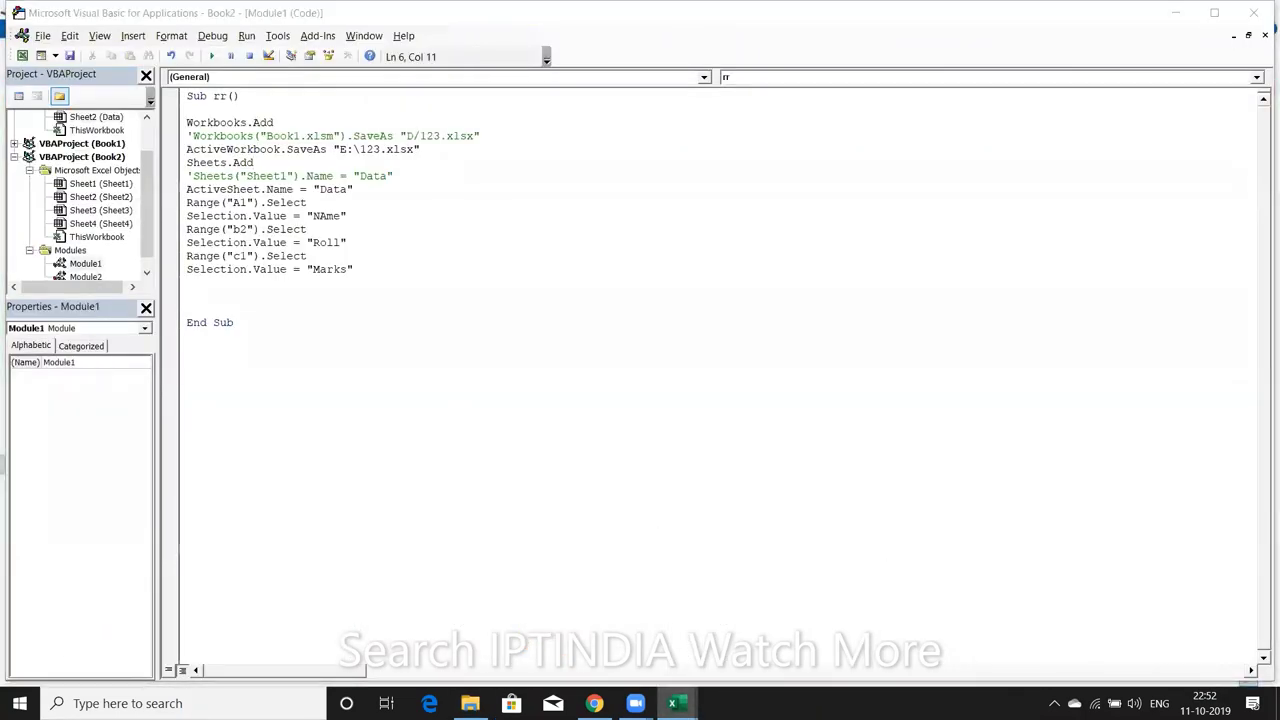
{"action": "left_click", "coordinate": [676, 703]}
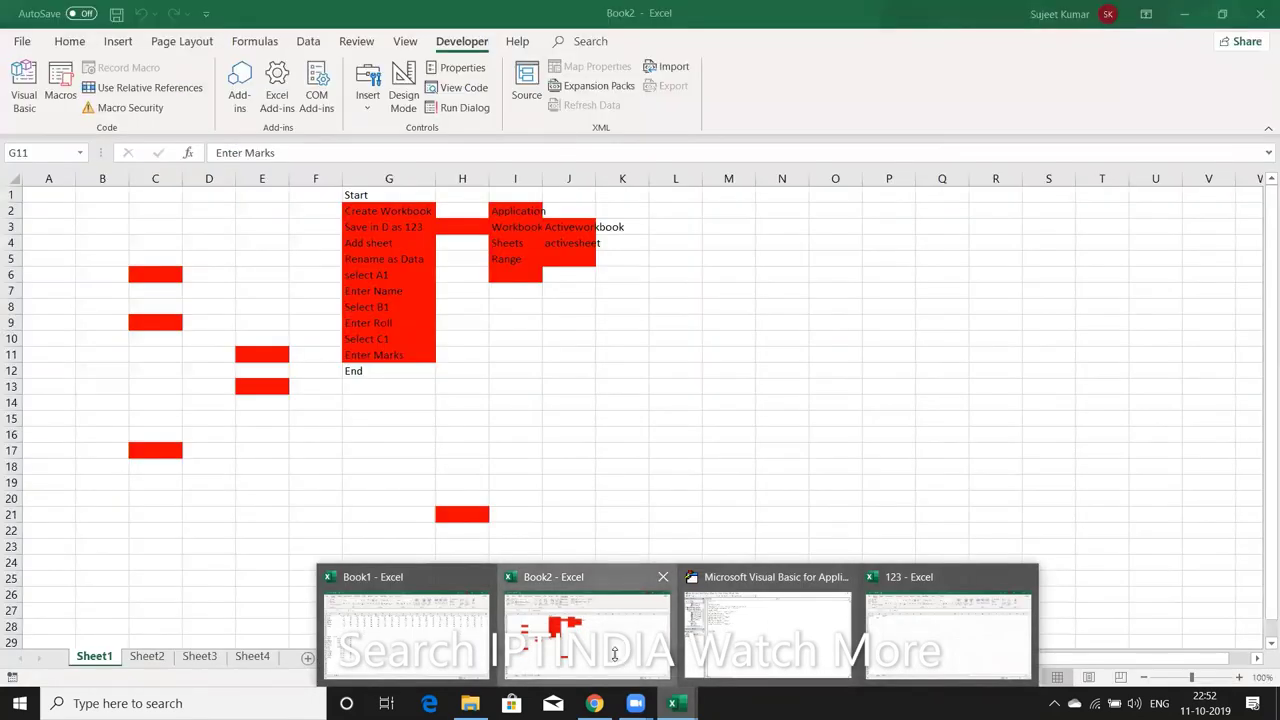
Bring up the Book2 flowchart briefly, then return to the VBA editor showing macro rr
{"action": "left_click", "coordinate": [616, 656]}
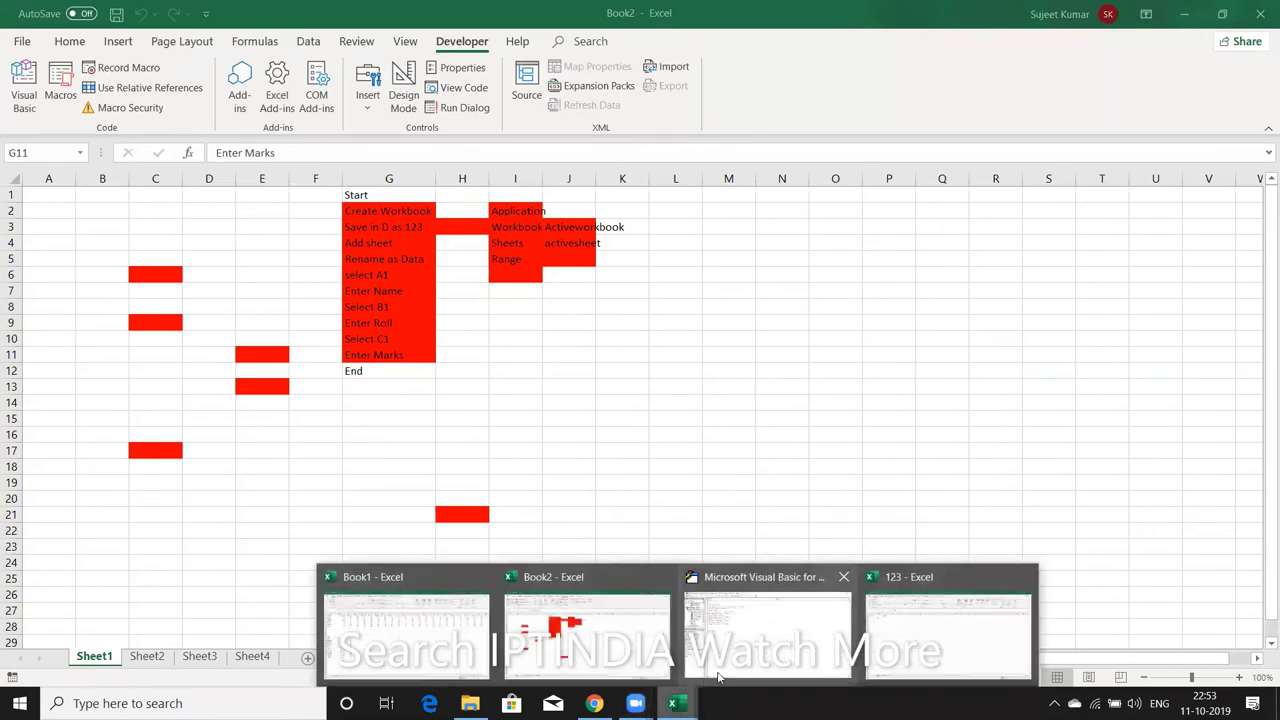
{"action": "left_click", "coordinate": [734, 665]}
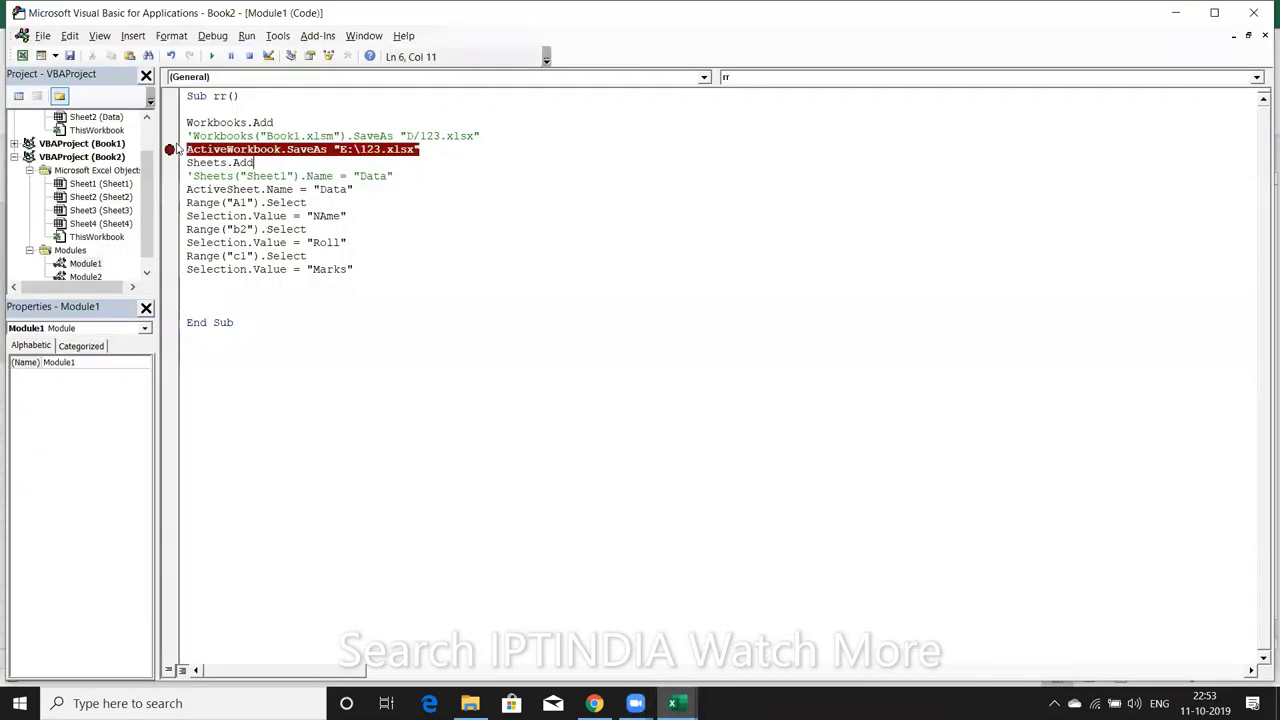
Set and clear breakpoints on the SaveAs and Sheets.Add lines, then return to Book2
{"action": "left_click", "coordinate": [175, 150]}
{"action": "left_click", "coordinate": [172, 162]}
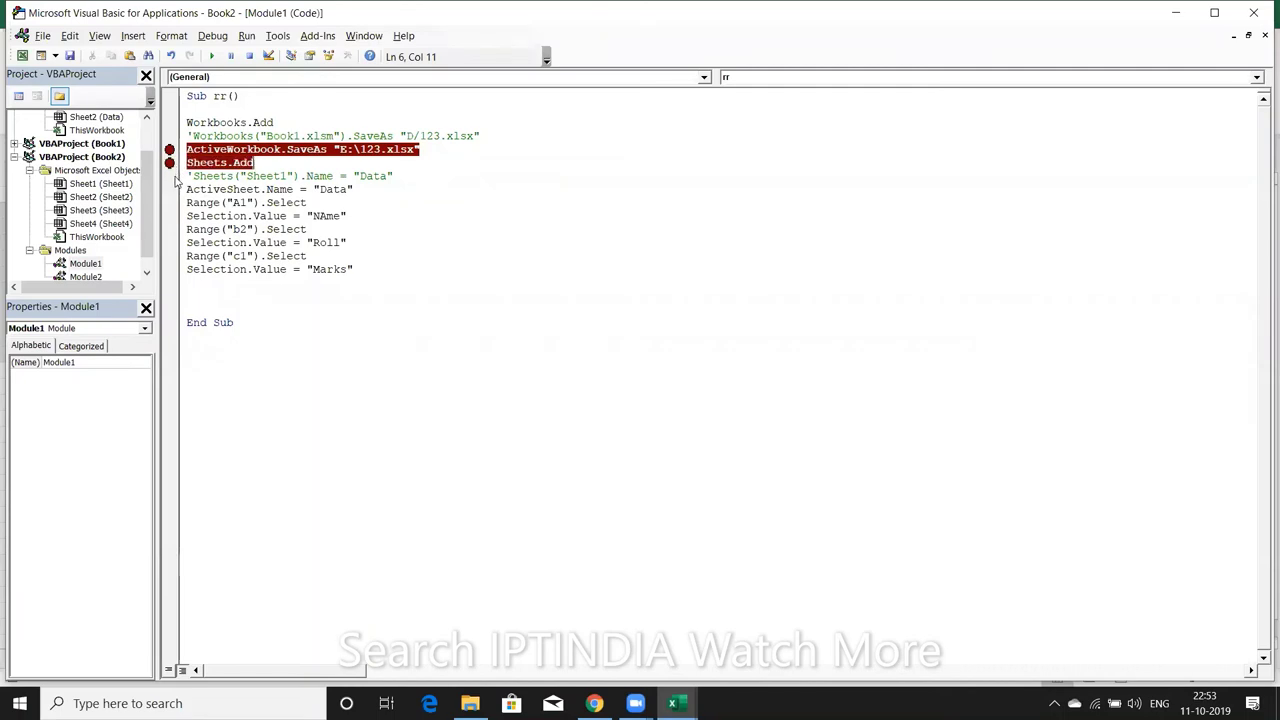
{"action": "left_click", "coordinate": [170, 149]}
{"action": "left_click", "coordinate": [170, 162]}
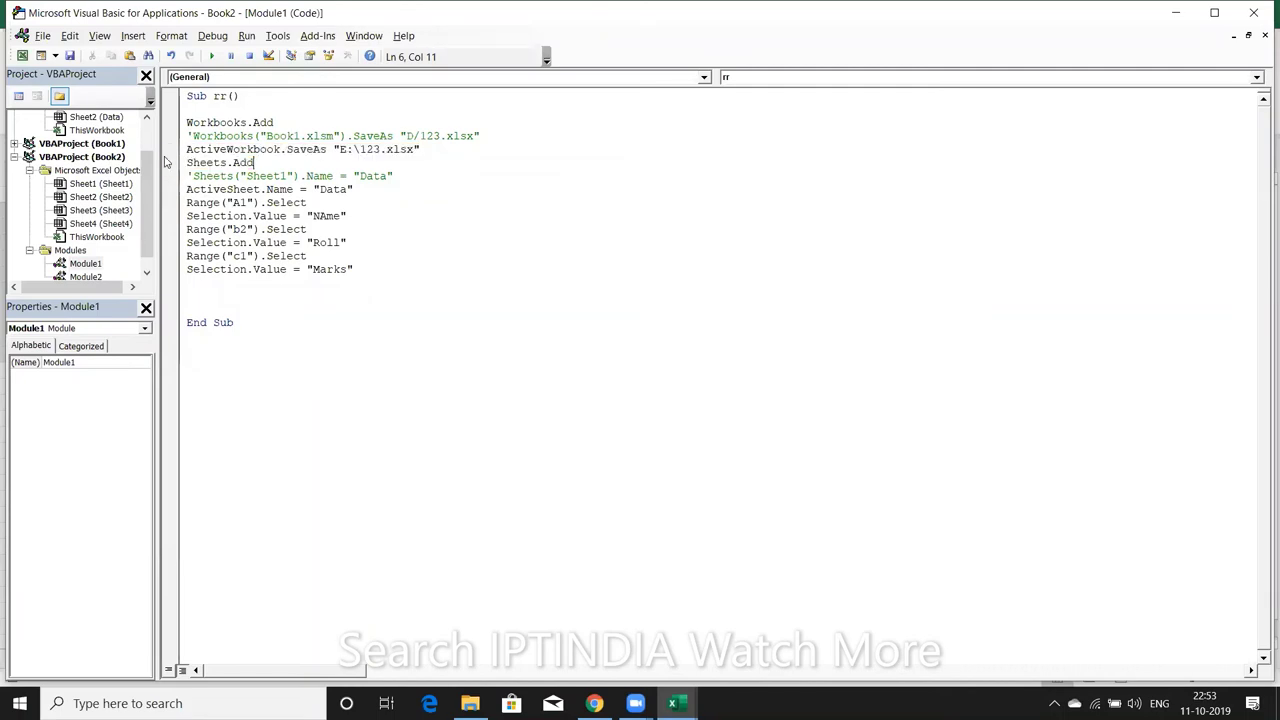
{"action": "left_click", "coordinate": [170, 149]}
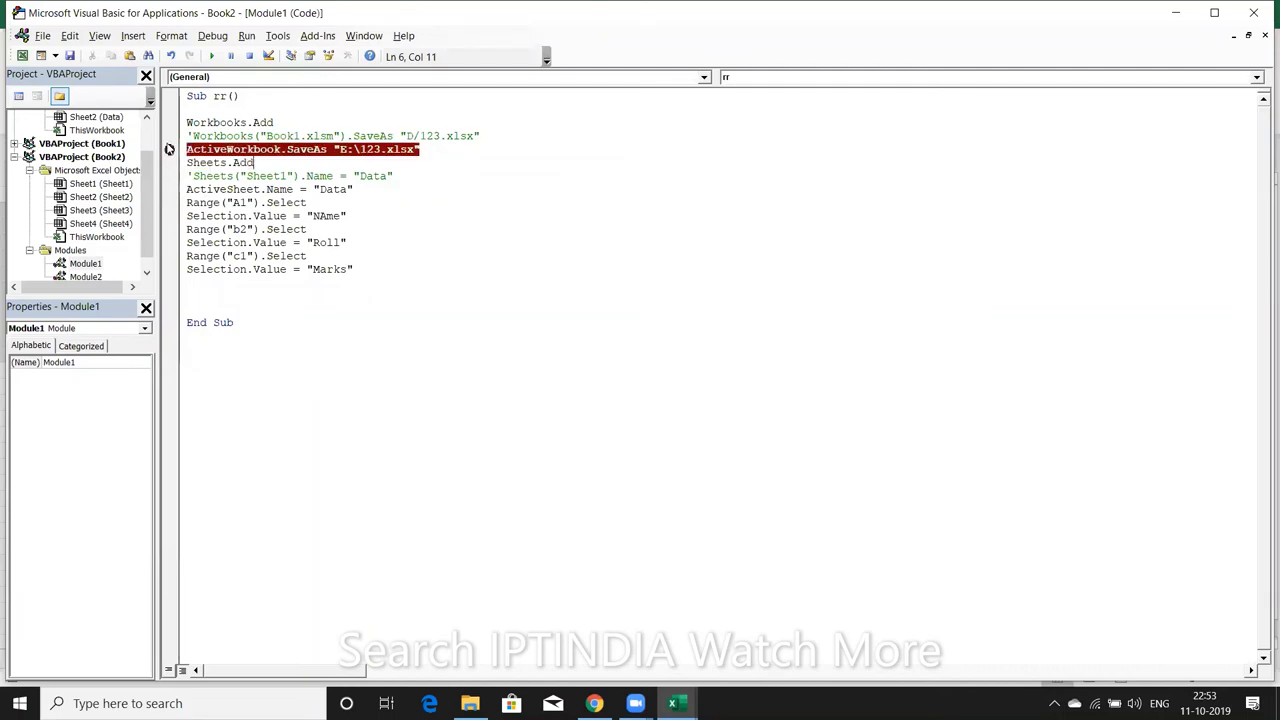
{"action": "left_click", "coordinate": [170, 149]}
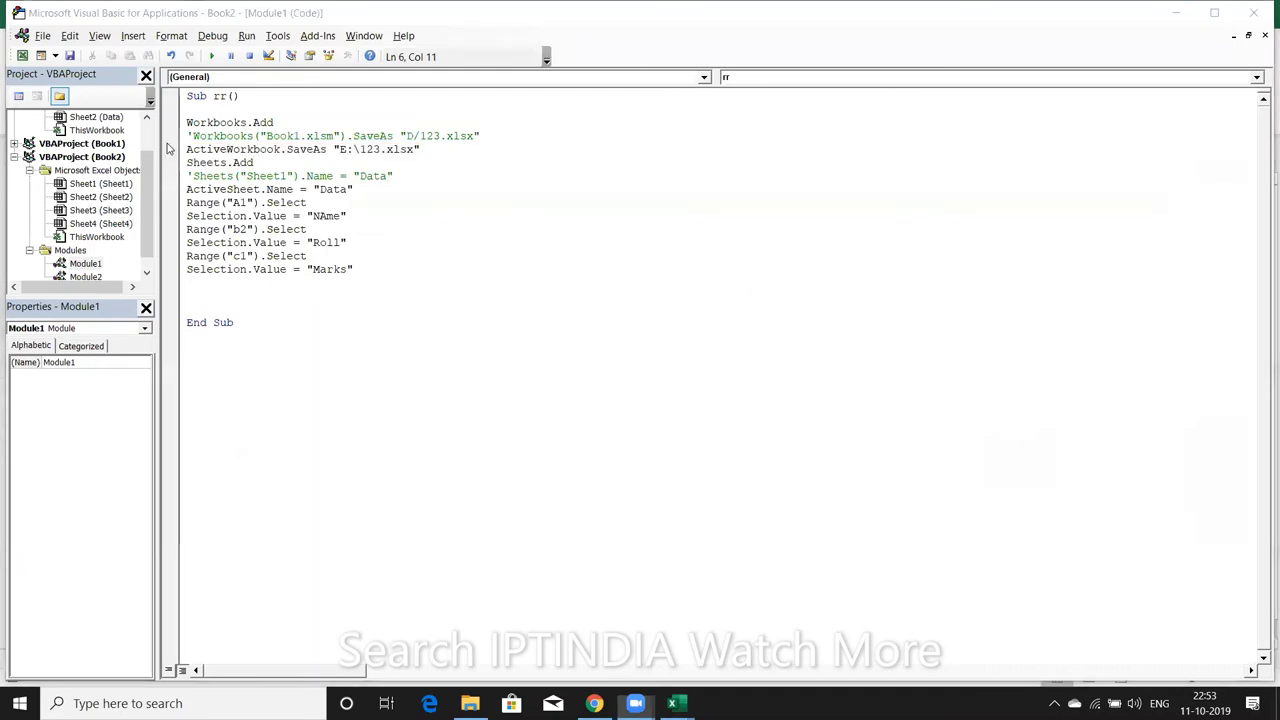
{"action": "key", "text": "alt+Tab"}
{"action": "key", "text": "alt+Tab"}
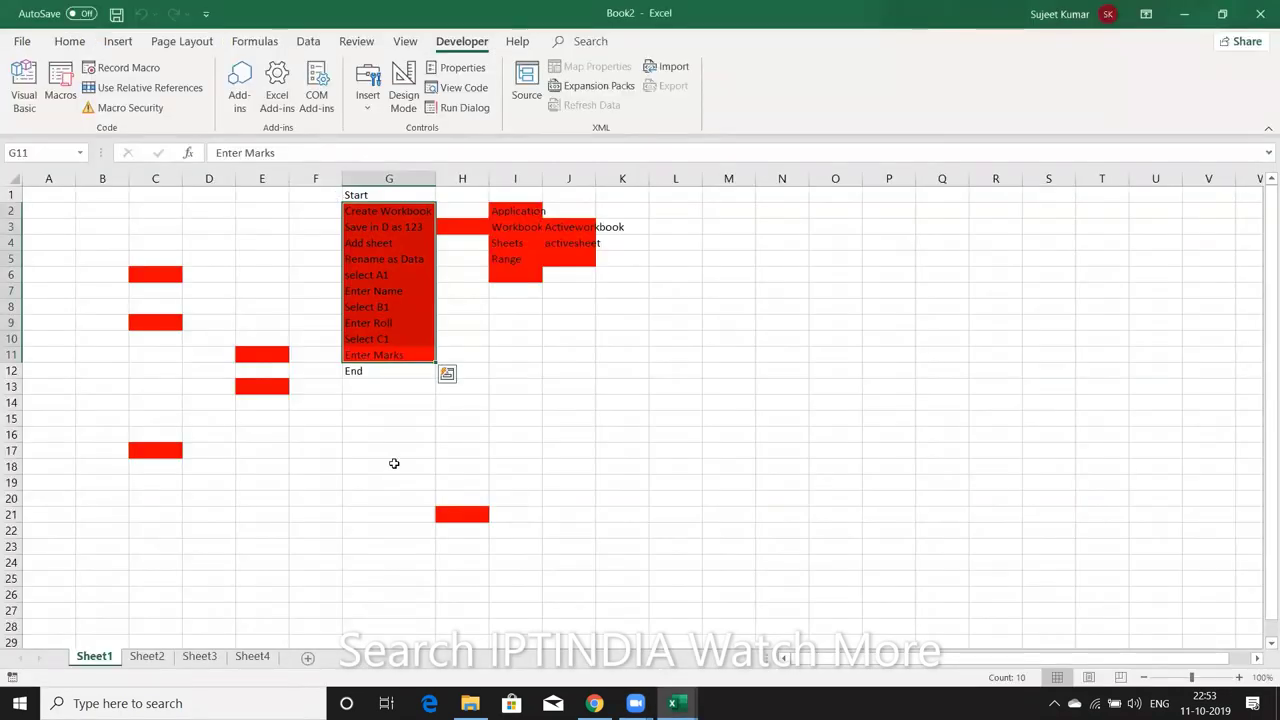
Select the Application-to-Range hierarchy notes in I2:I5, then go back to the VBA editor
{"action": "left_click", "coordinate": [518, 211]}
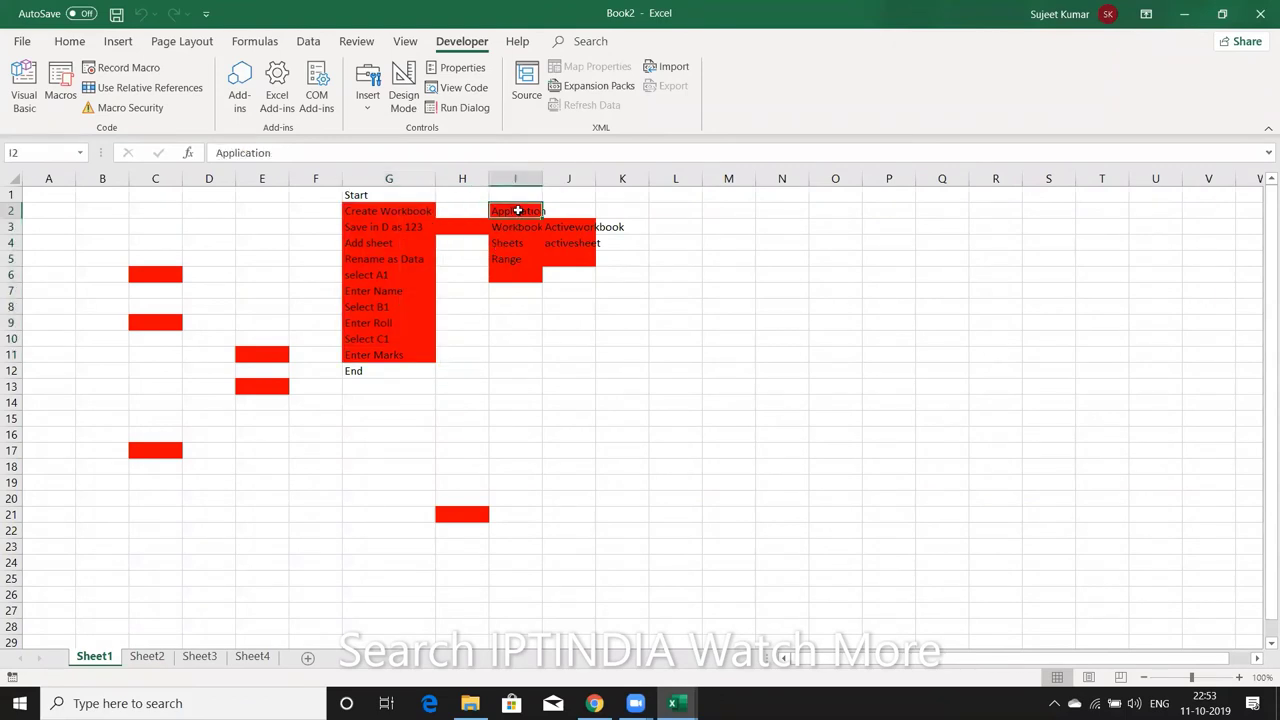
{"action": "left_click_drag", "start_coordinate": [518, 211], "coordinate": [507, 266]}
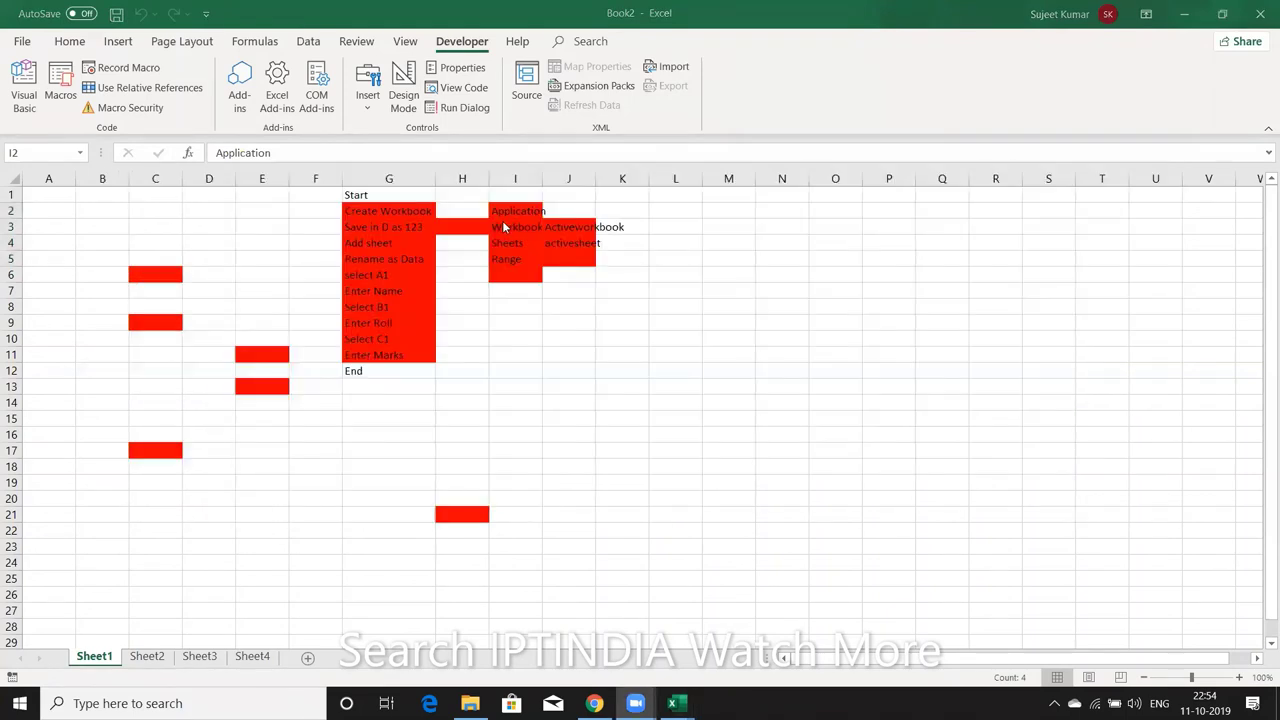
{"action": "key", "text": "alt+Tab"}
{"action": "key", "text": "alt+Tab"}
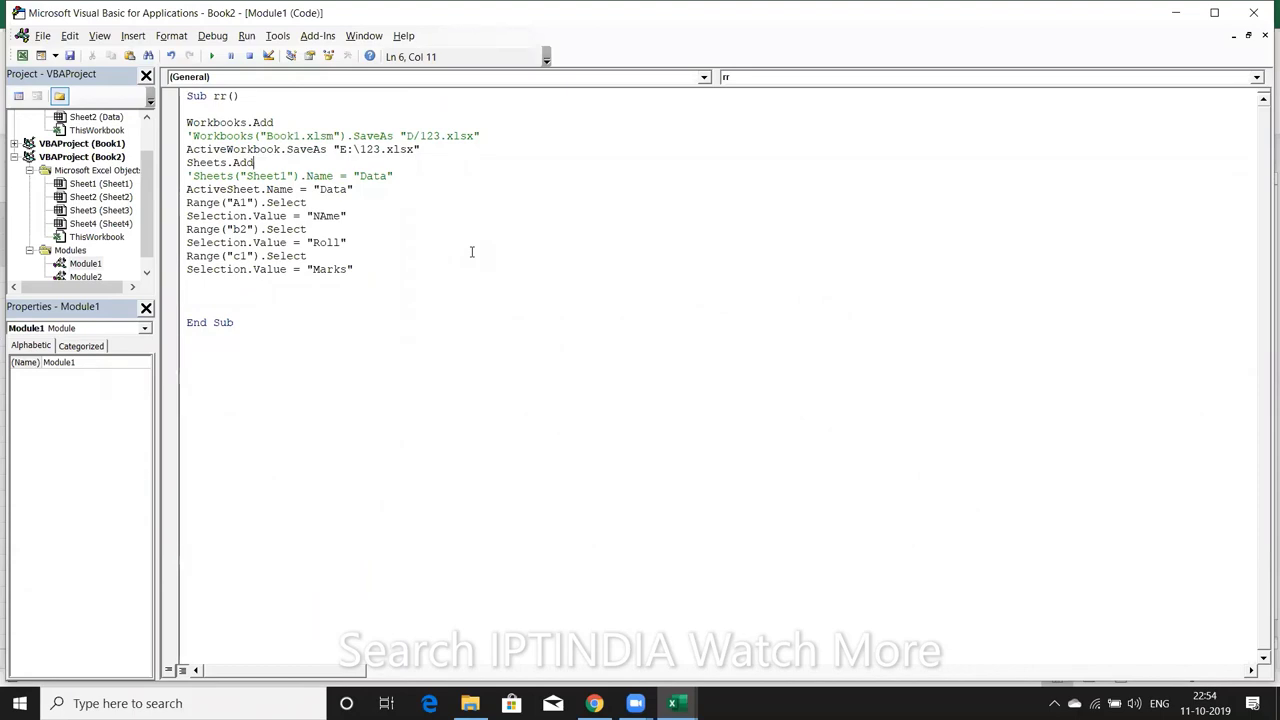
{"action": "double_click", "coordinate": [253, 150]}
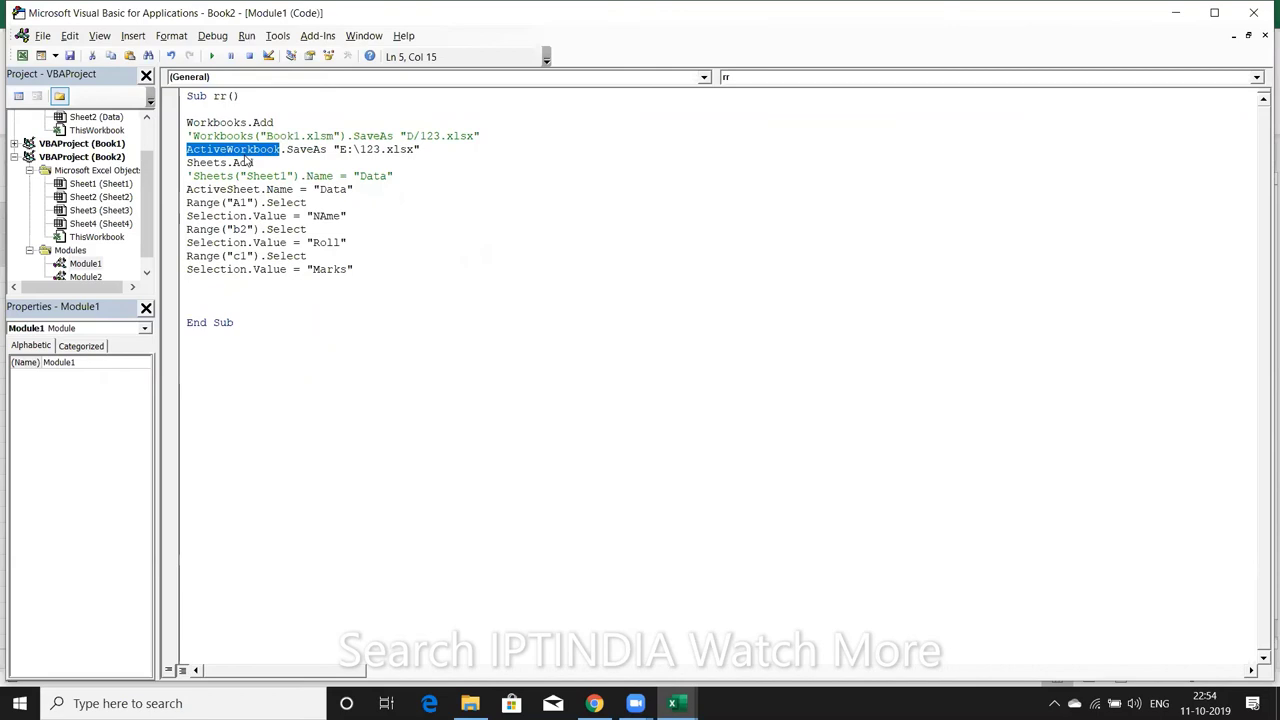
{"action": "double_click", "coordinate": [305, 150]}
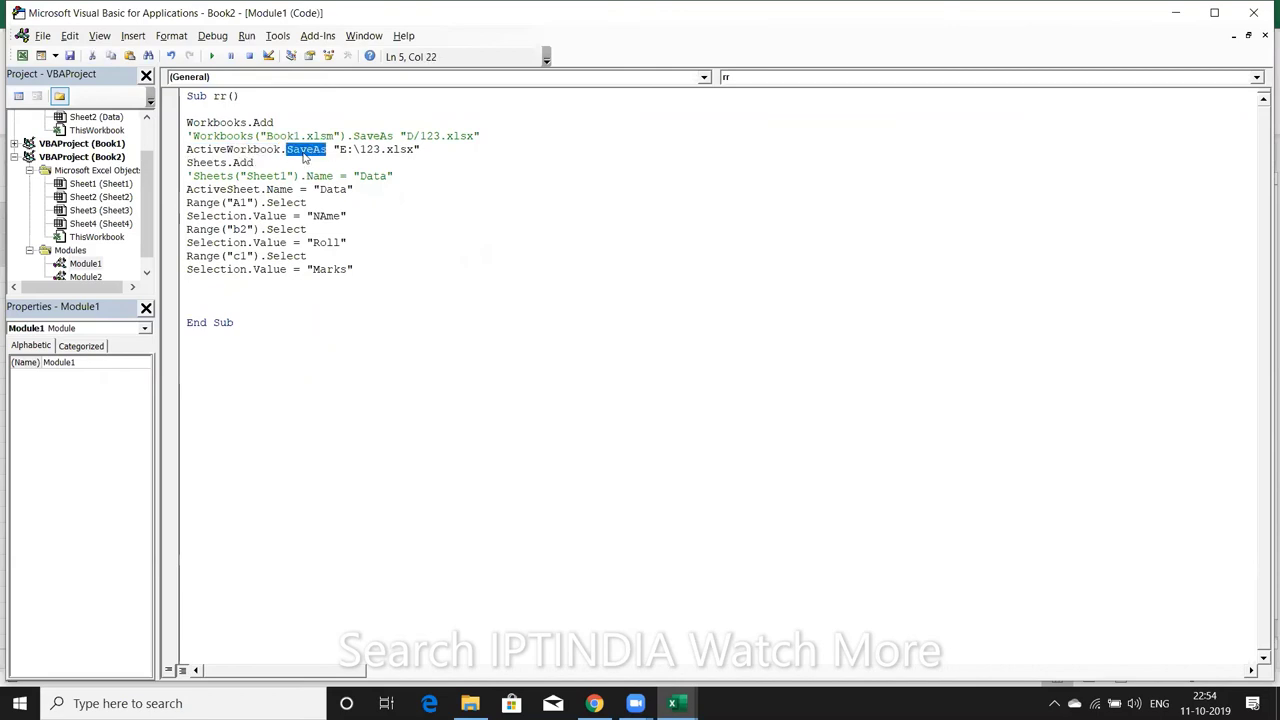
{"action": "left_click_drag", "start_coordinate": [339, 150], "coordinate": [428, 152]}
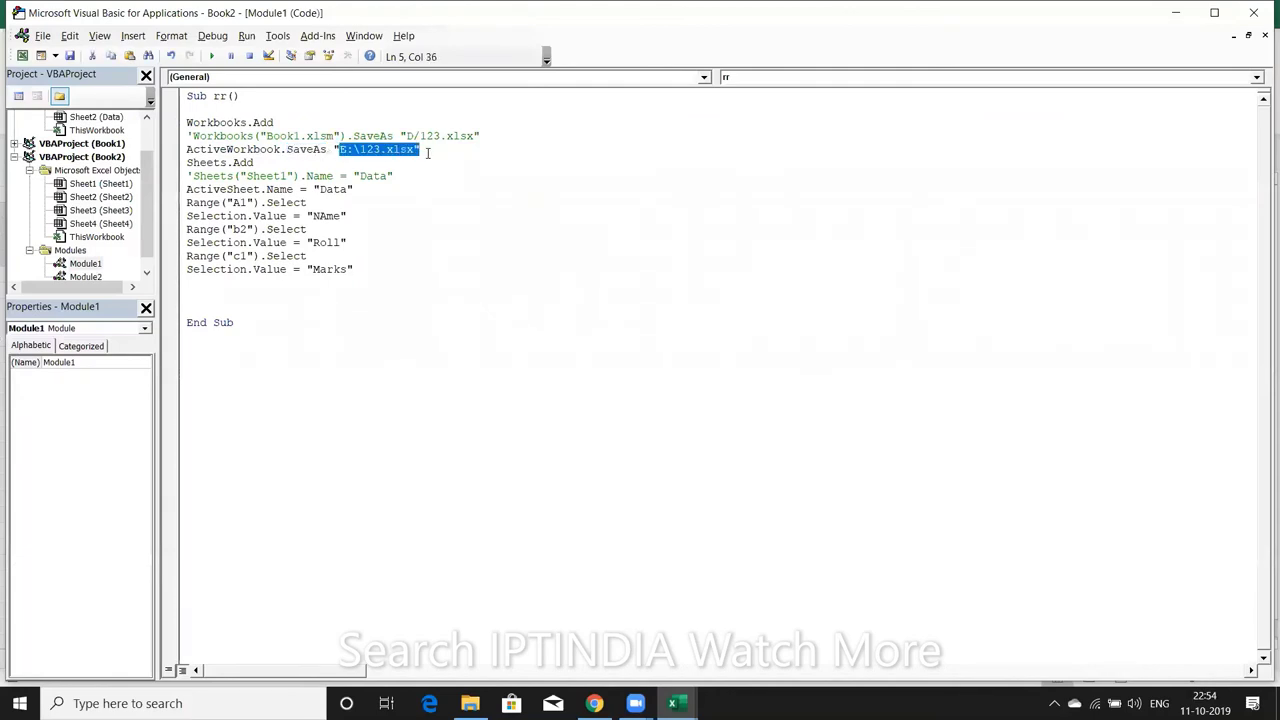
{"action": "left_click_drag", "start_coordinate": [240, 162], "coordinate": [238, 137]}
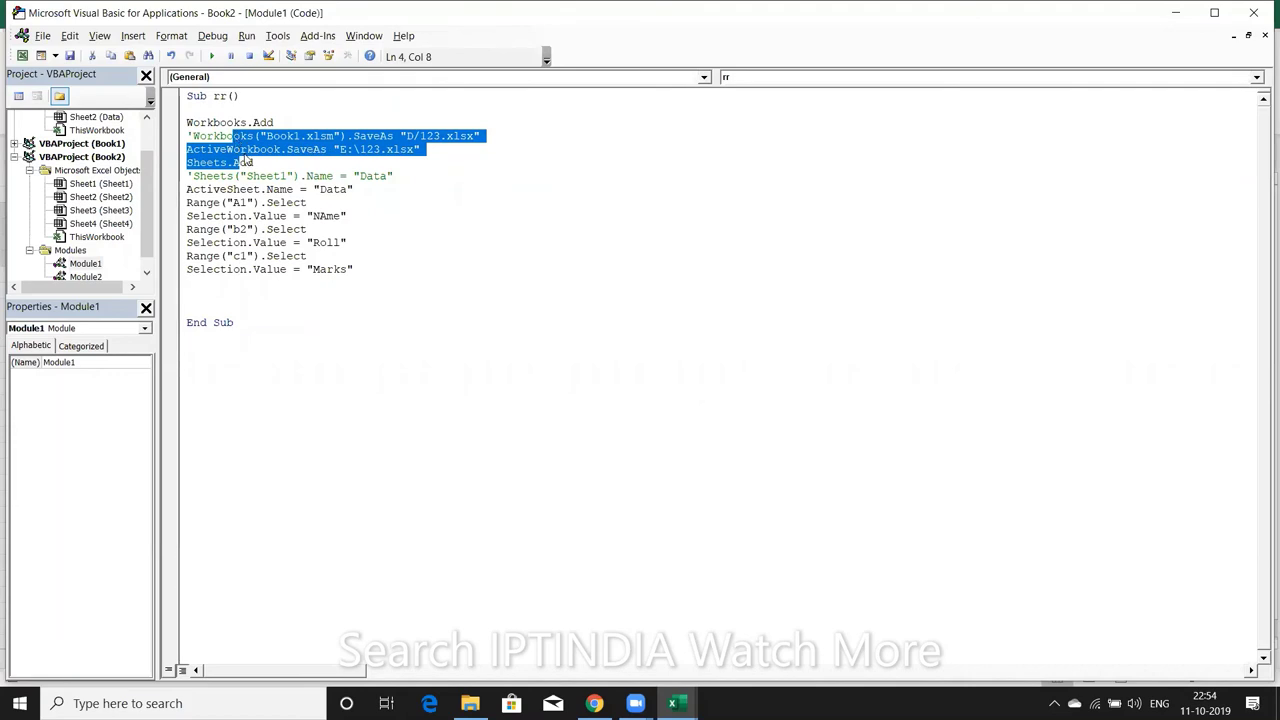
{"action": "double_click", "coordinate": [224, 138]}
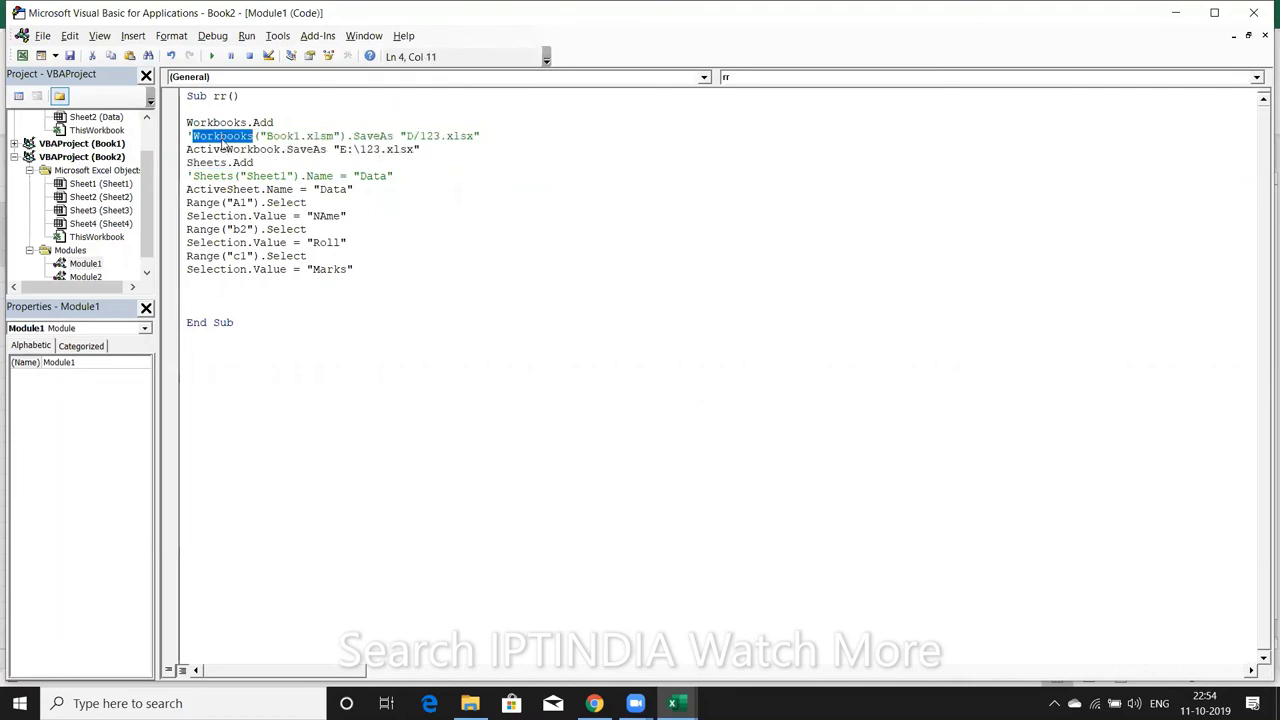
{"action": "double_click", "coordinate": [292, 137]}
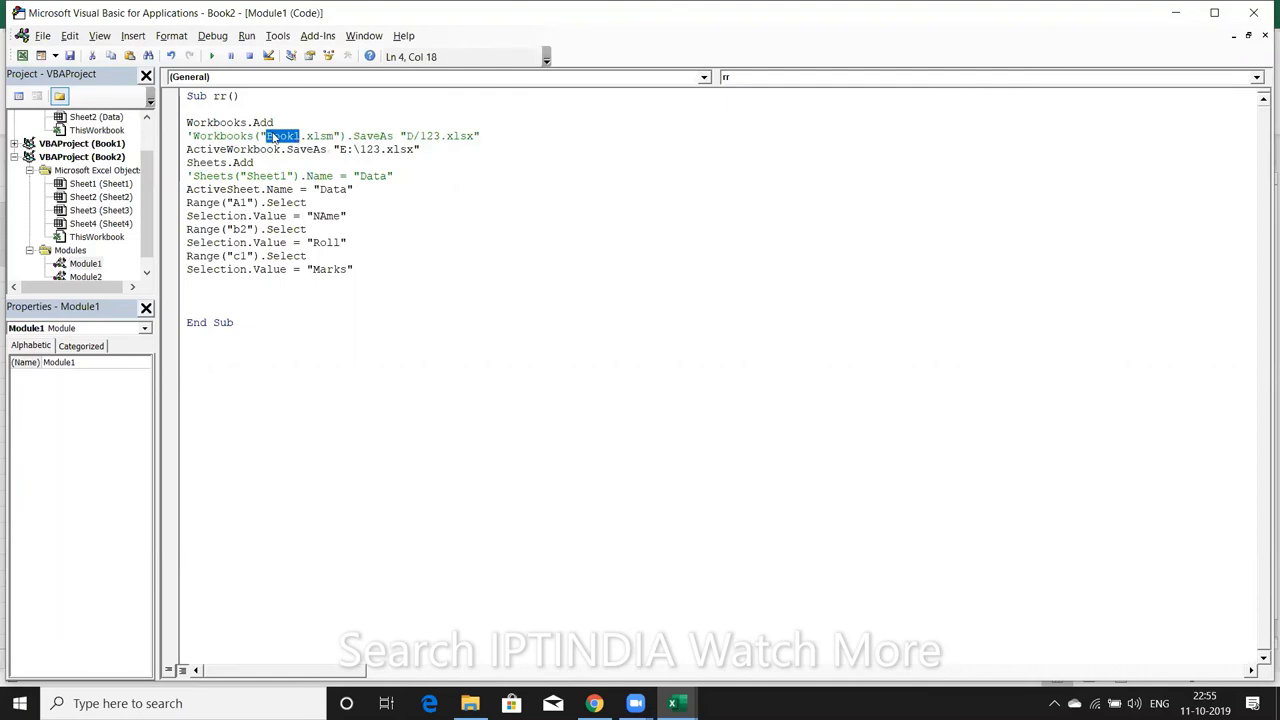
{"action": "double_click", "coordinate": [252, 150]}
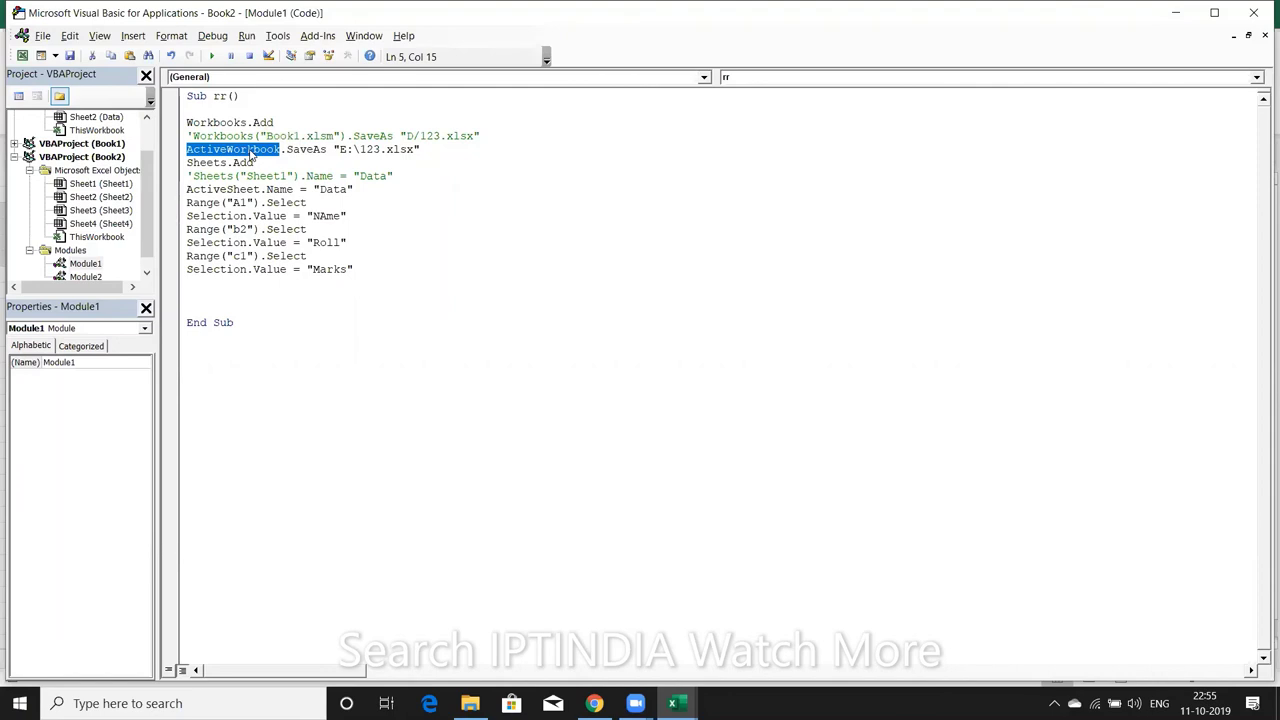
{"action": "double_click", "coordinate": [282, 138]}
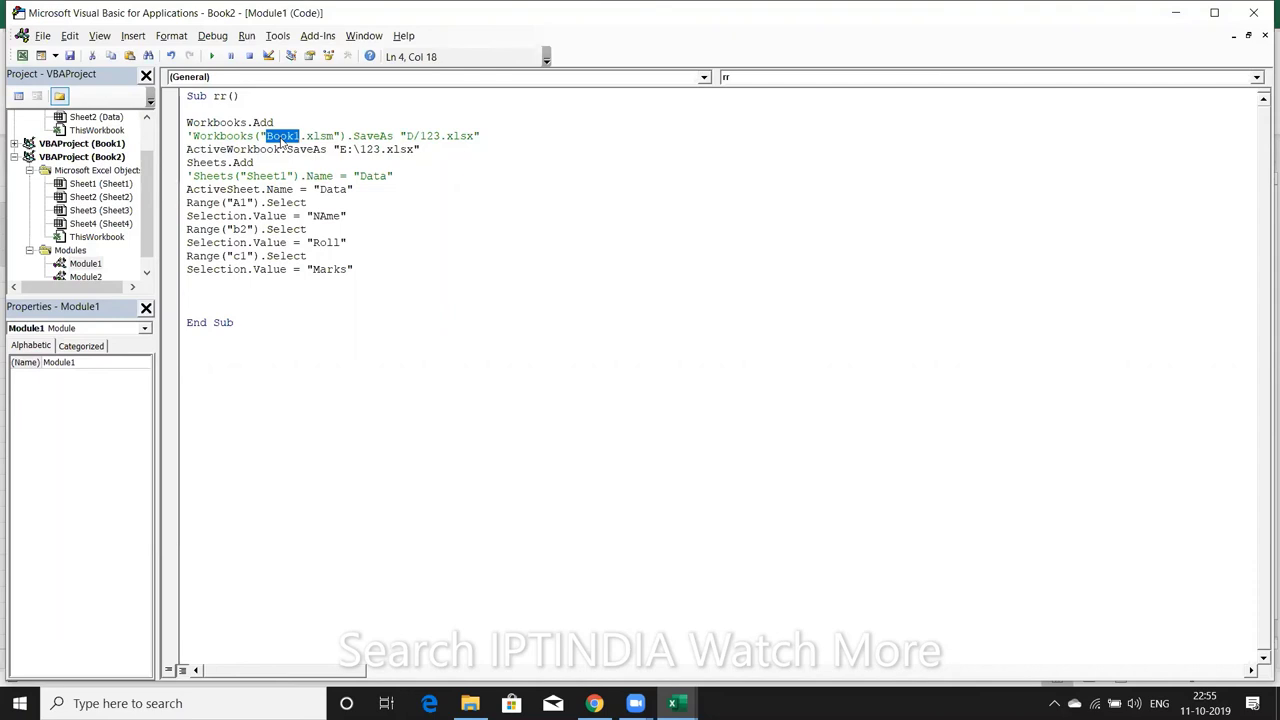
{"action": "double_click", "coordinate": [371, 138]}
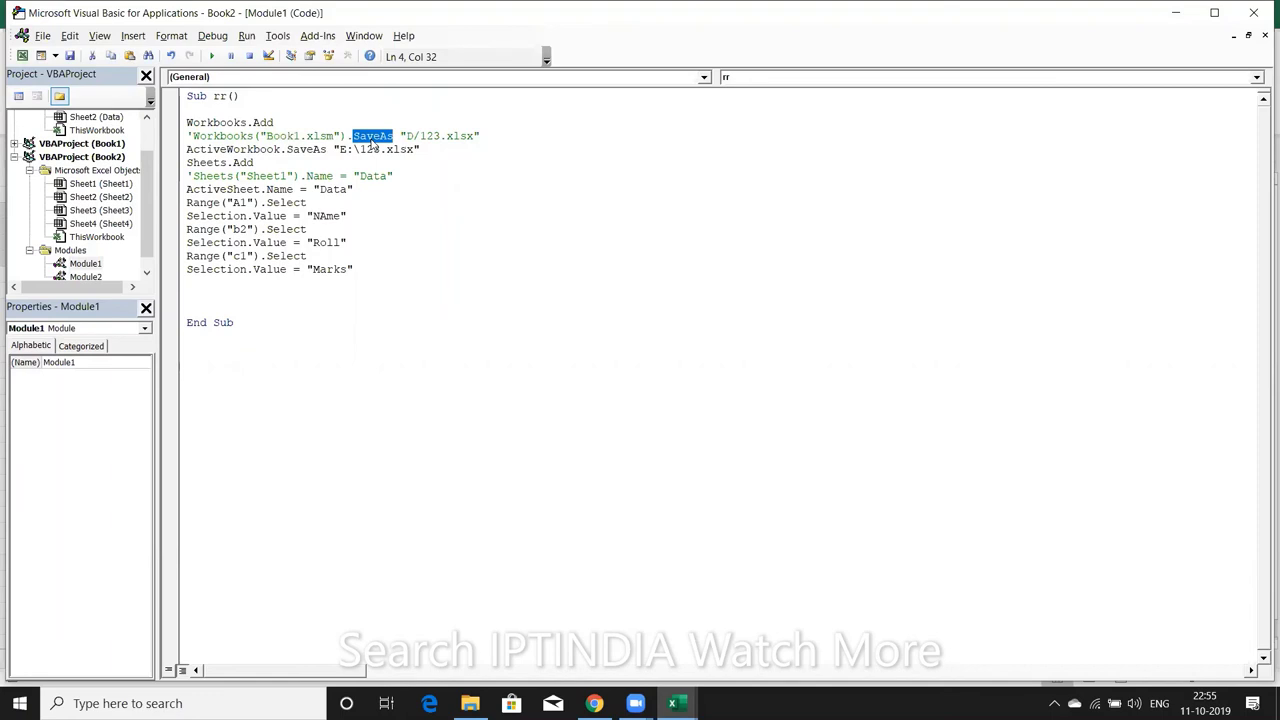
Highlight the D drive path, Sheets.Add, and the Sheets, Sheet1, Name, Data keywords in the code
{"action": "double_click", "coordinate": [409, 137]}
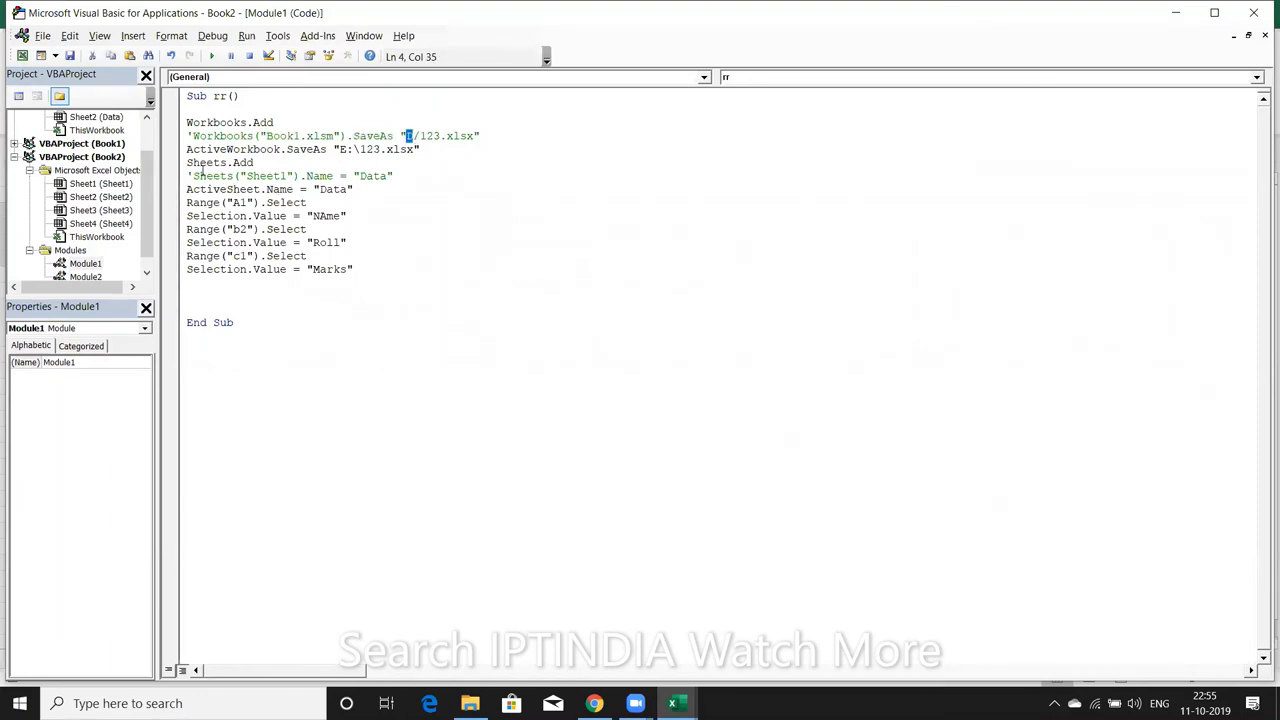
{"action": "left_click", "coordinate": [201, 162]}
{"action": "double_click", "coordinate": [201, 162]}
{"action": "double_click", "coordinate": [243, 162]}
{"action": "double_click", "coordinate": [222, 176]}
{"action": "double_click", "coordinate": [266, 176]}
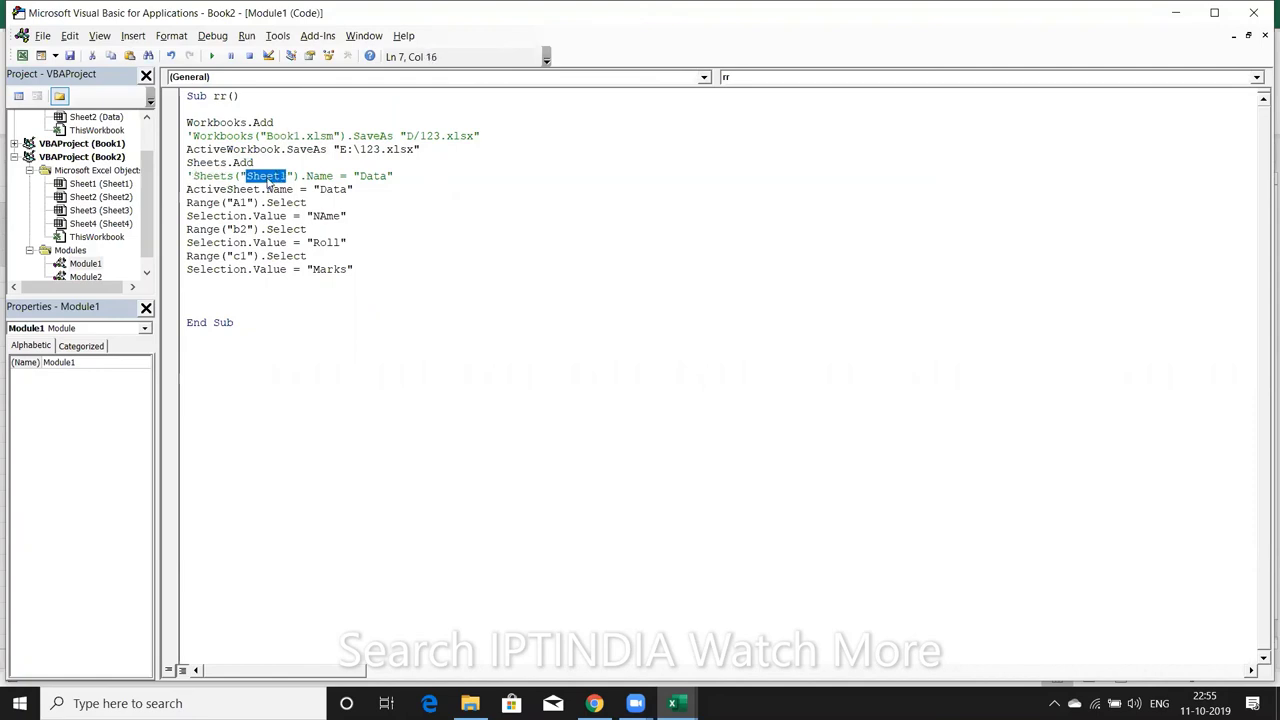
{"action": "double_click", "coordinate": [318, 176]}
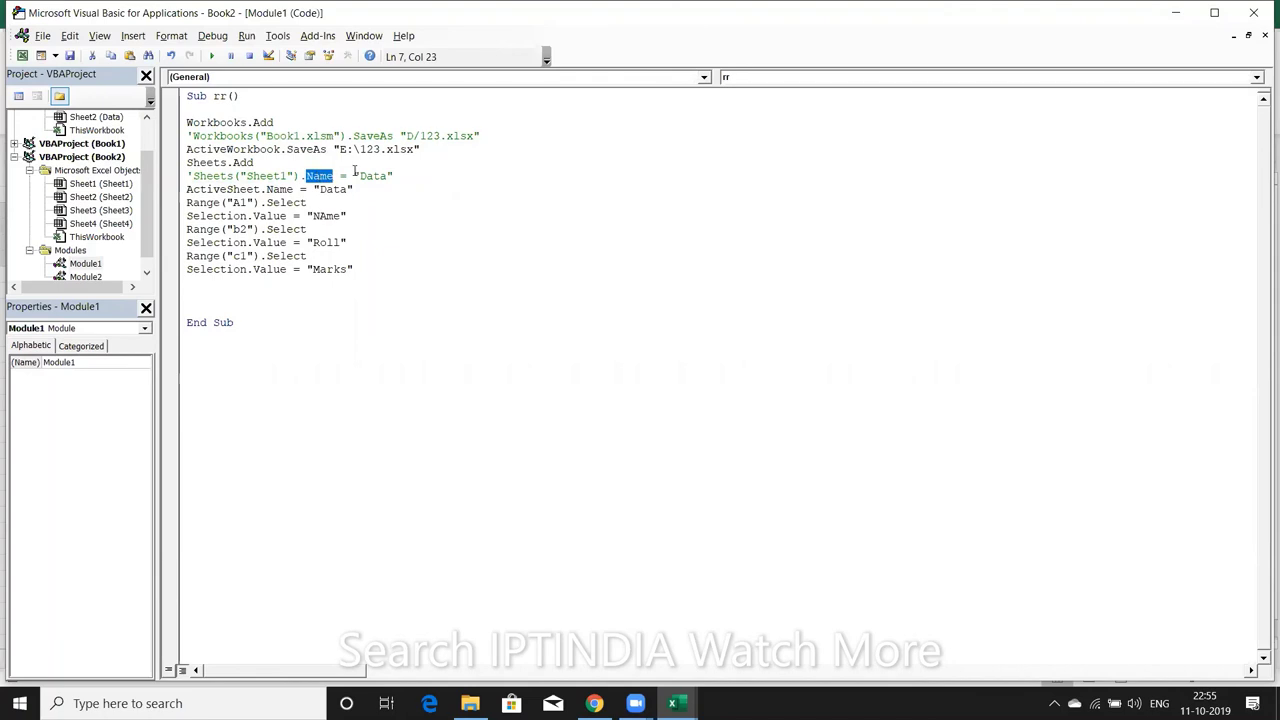
{"action": "double_click", "coordinate": [372, 176]}
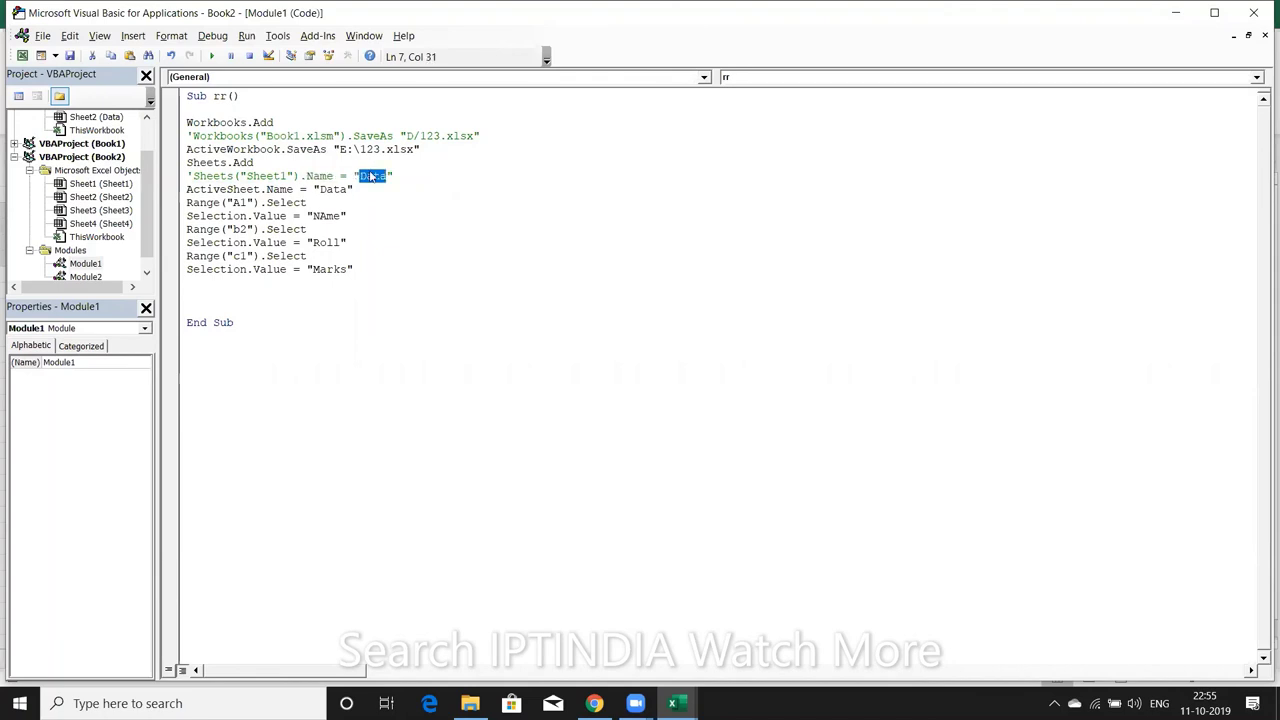
Highlight ActiveSheet, Name, Data, Range, A1, Select and Selection, then return to Book2
{"action": "double_click", "coordinate": [240, 190]}
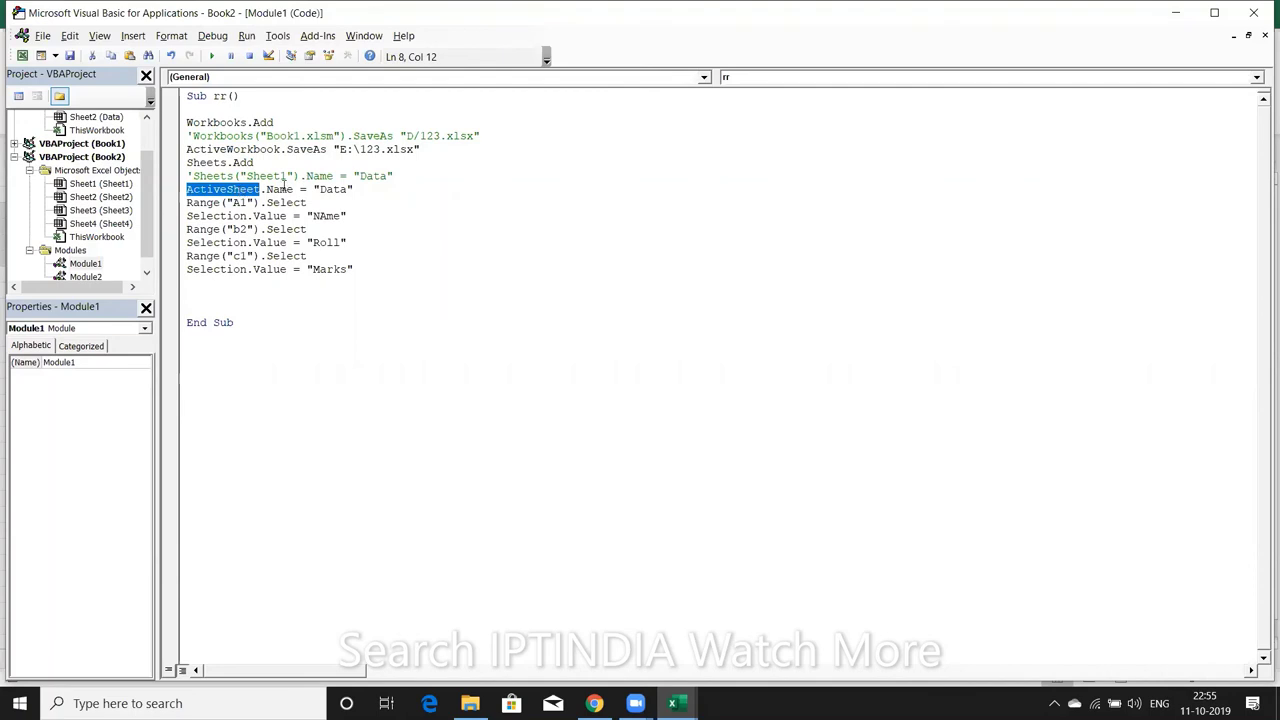
{"action": "left_click", "coordinate": [282, 189]}
{"action": "double_click", "coordinate": [282, 189]}
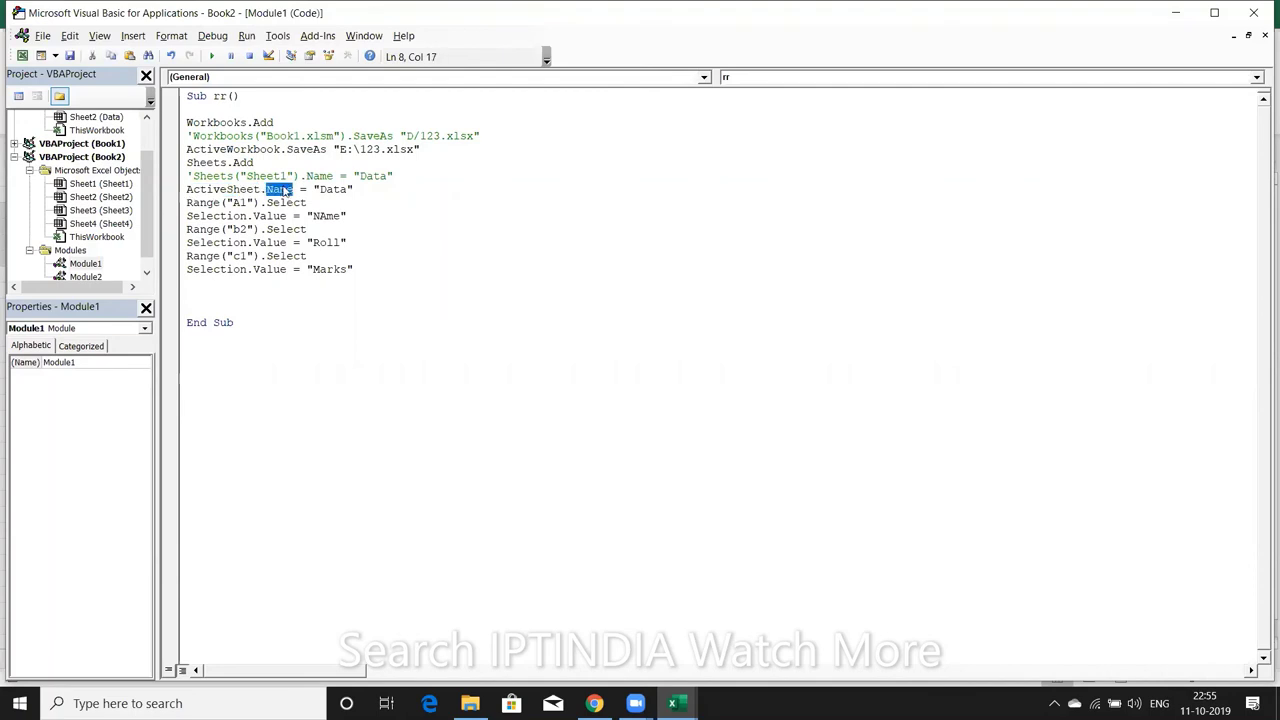
{"action": "double_click", "coordinate": [333, 189]}
{"action": "double_click", "coordinate": [204, 205]}
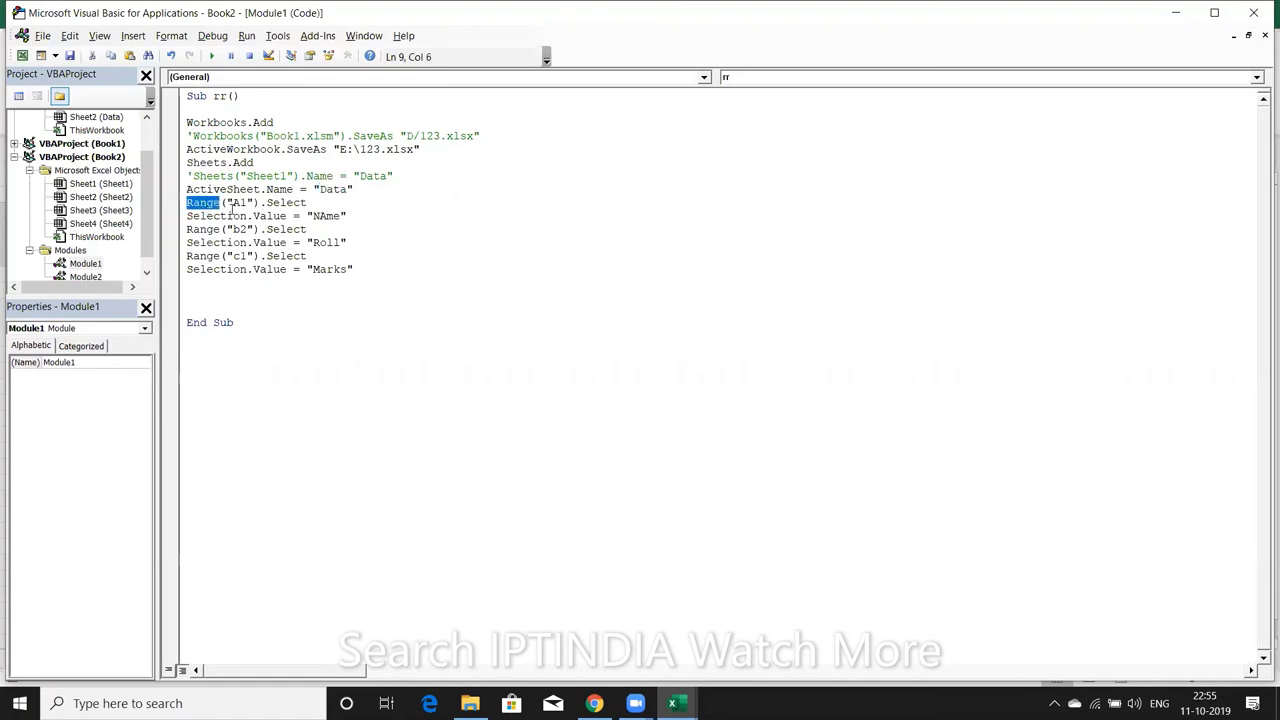
{"action": "double_click", "coordinate": [238, 203]}
{"action": "double_click", "coordinate": [278, 205]}
{"action": "left_click", "coordinate": [320, 202]}
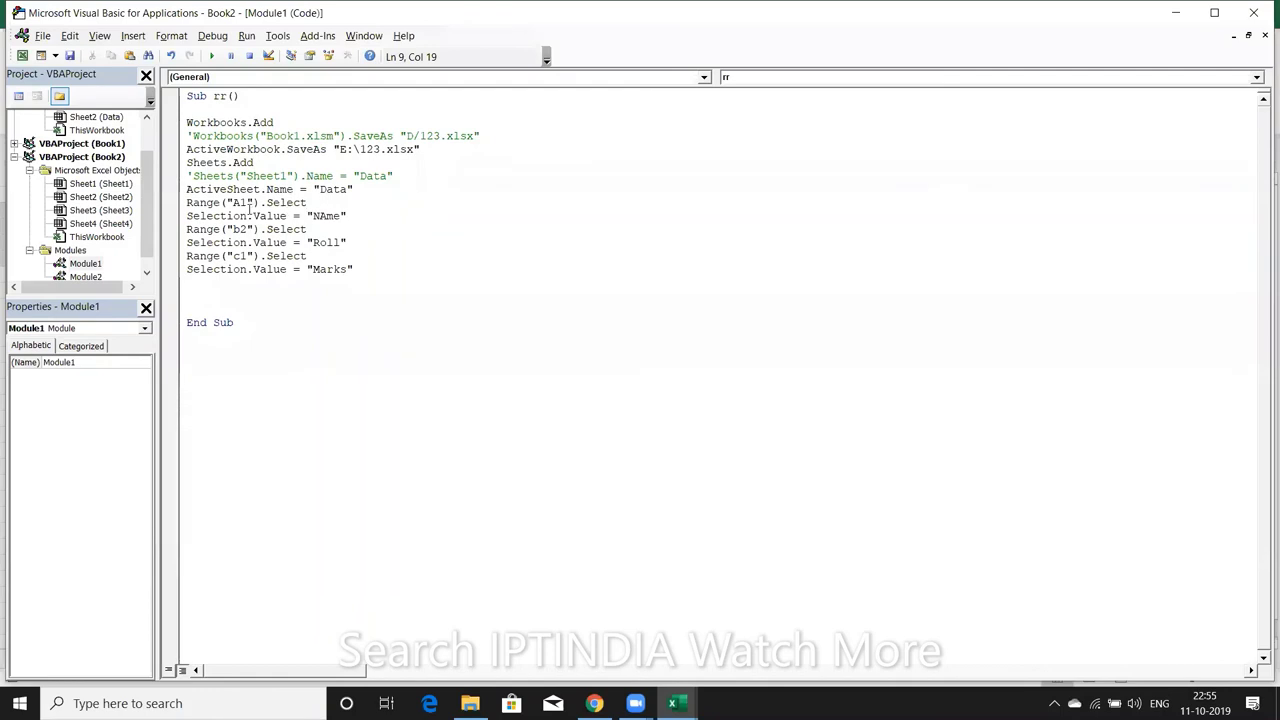
{"action": "double_click", "coordinate": [236, 218]}
{"action": "double_click", "coordinate": [214, 205]}
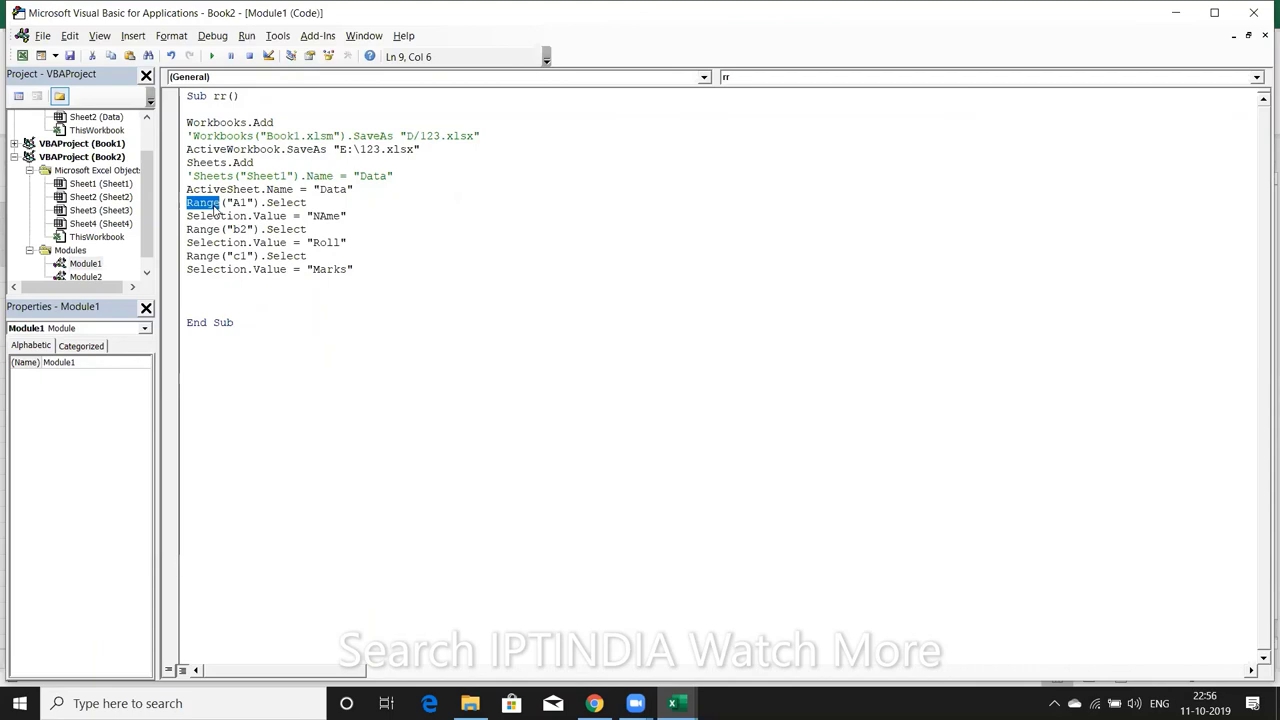
{"action": "key", "text": "alt+Tab"}
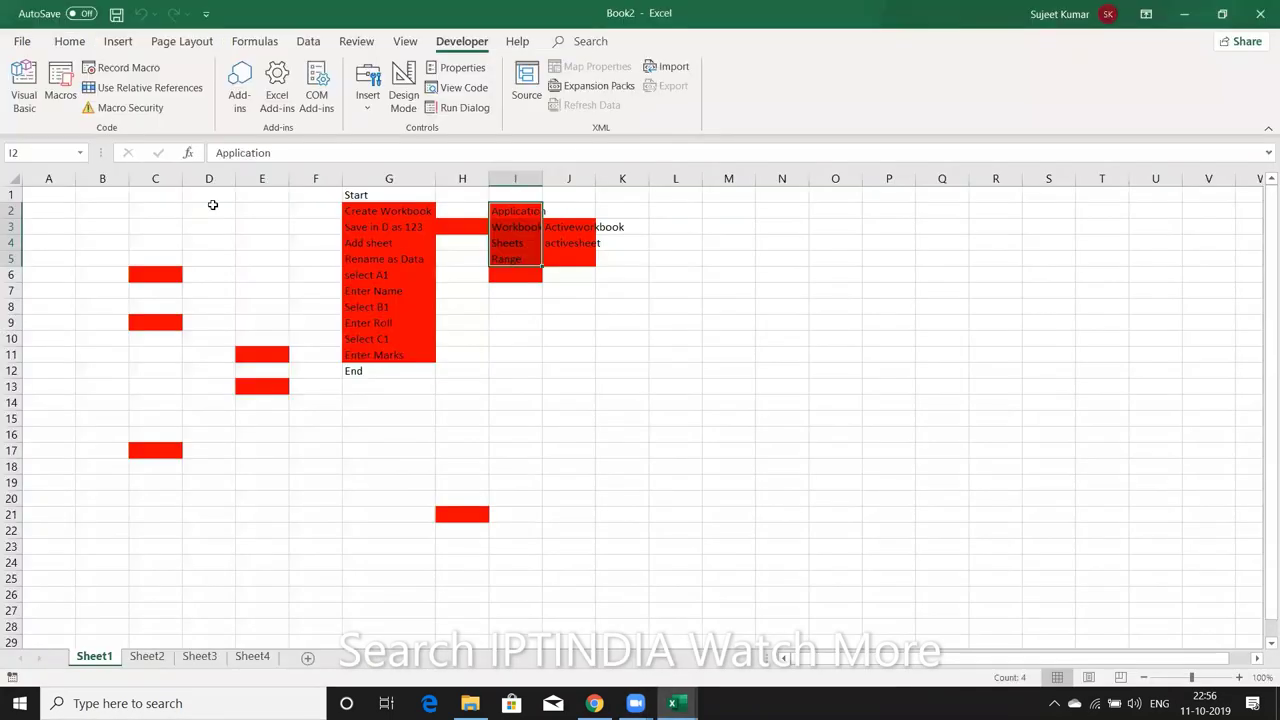
Repeat the red fill on Sheet1 cell A1, copy it, then return to the VBA editor
{"action": "left_click", "coordinate": [39, 190]}
{"action": "key", "text": "F4"}
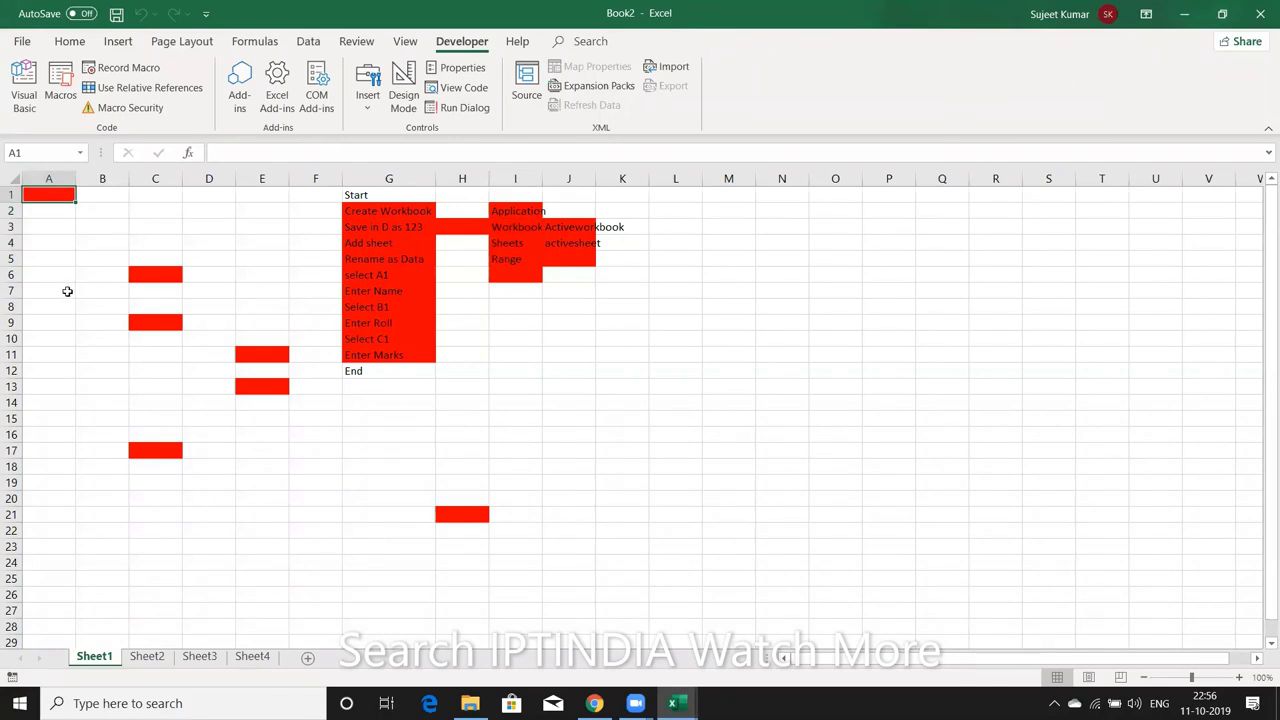
{"action": "key", "text": "ctrl+c"}
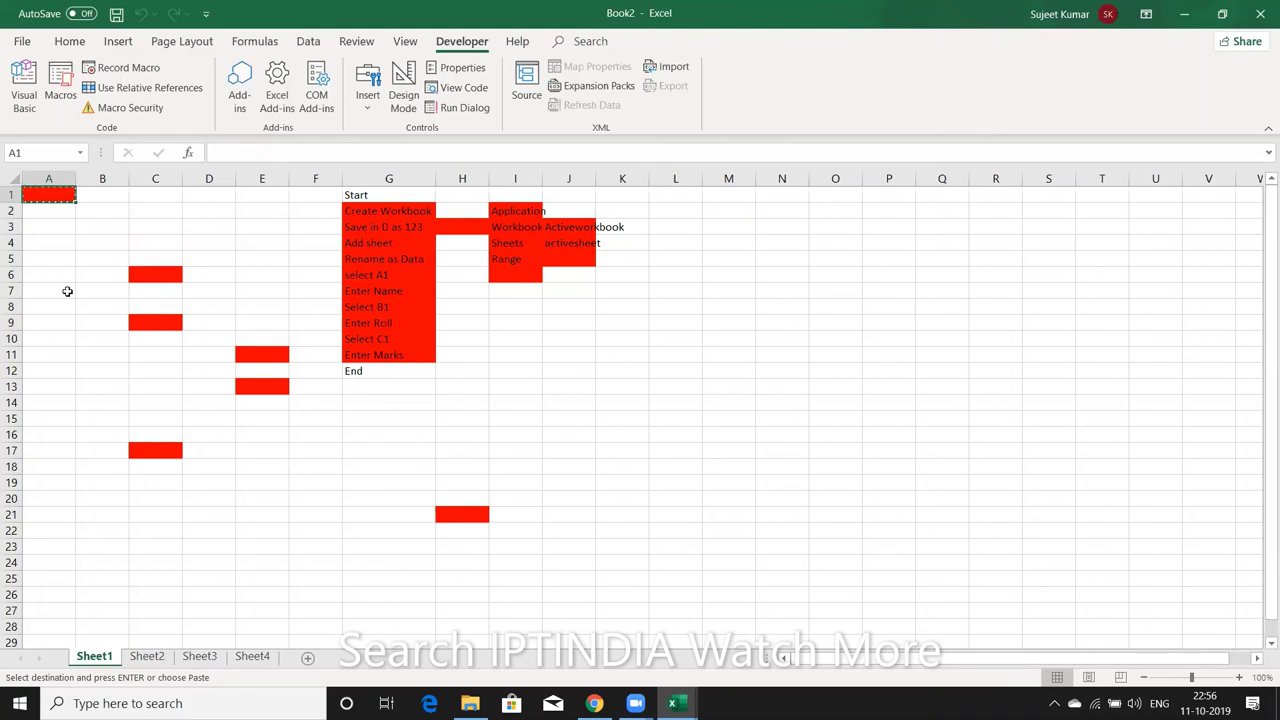
{"action": "key", "text": "Escape"}
{"action": "key", "text": "alt+Tab"}
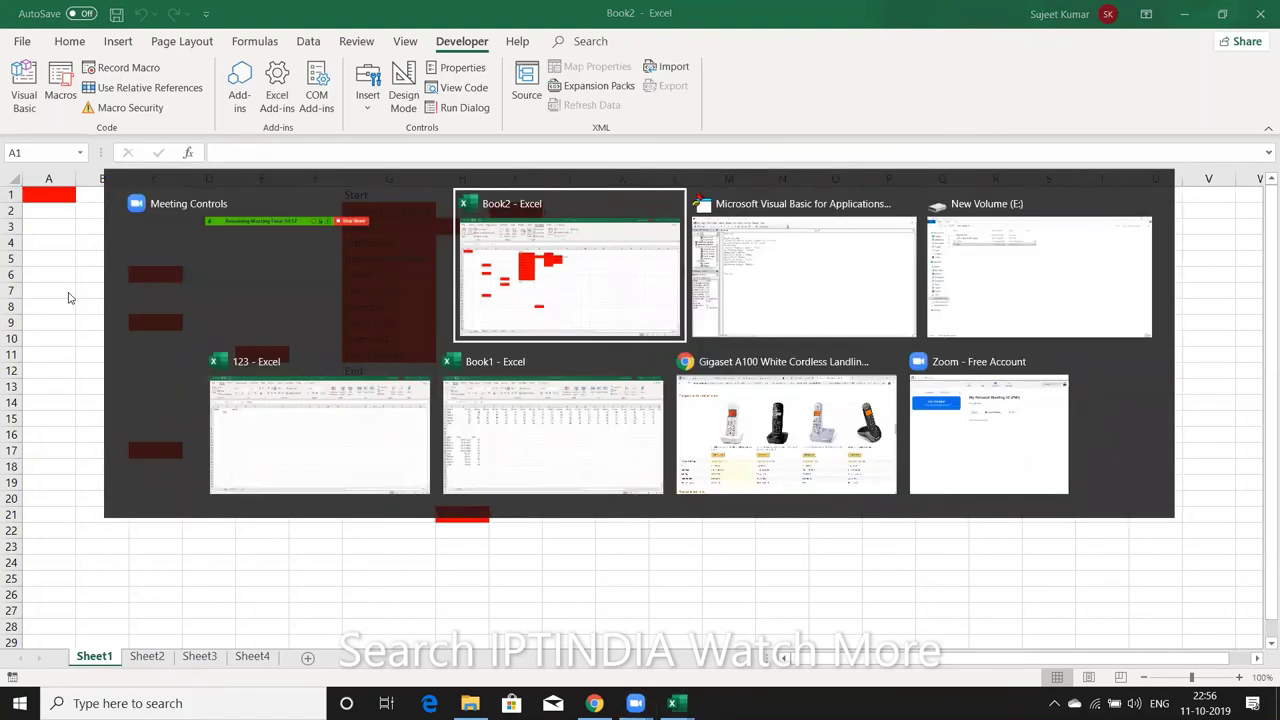
{"action": "key", "text": "alt+Tab"}
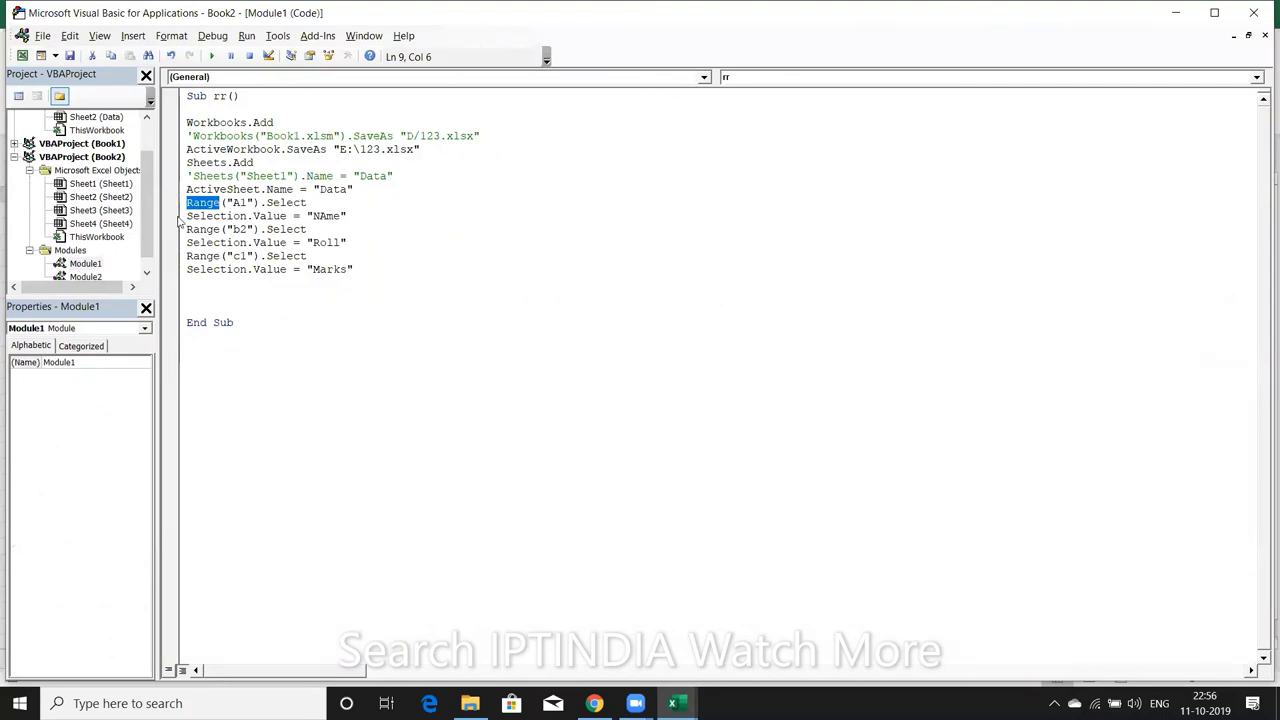
{"action": "double_click", "coordinate": [210, 216]}
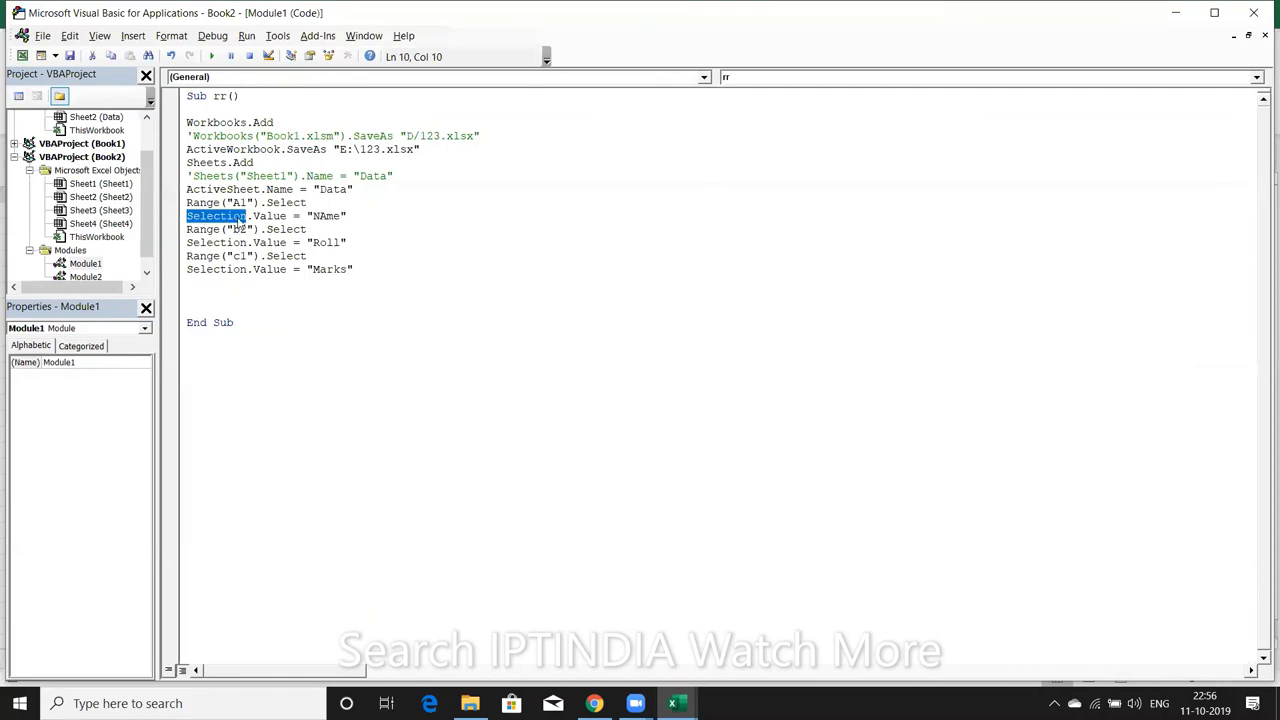
{"action": "left_click", "coordinate": [259, 218]}
{"action": "double_click", "coordinate": [259, 218]}
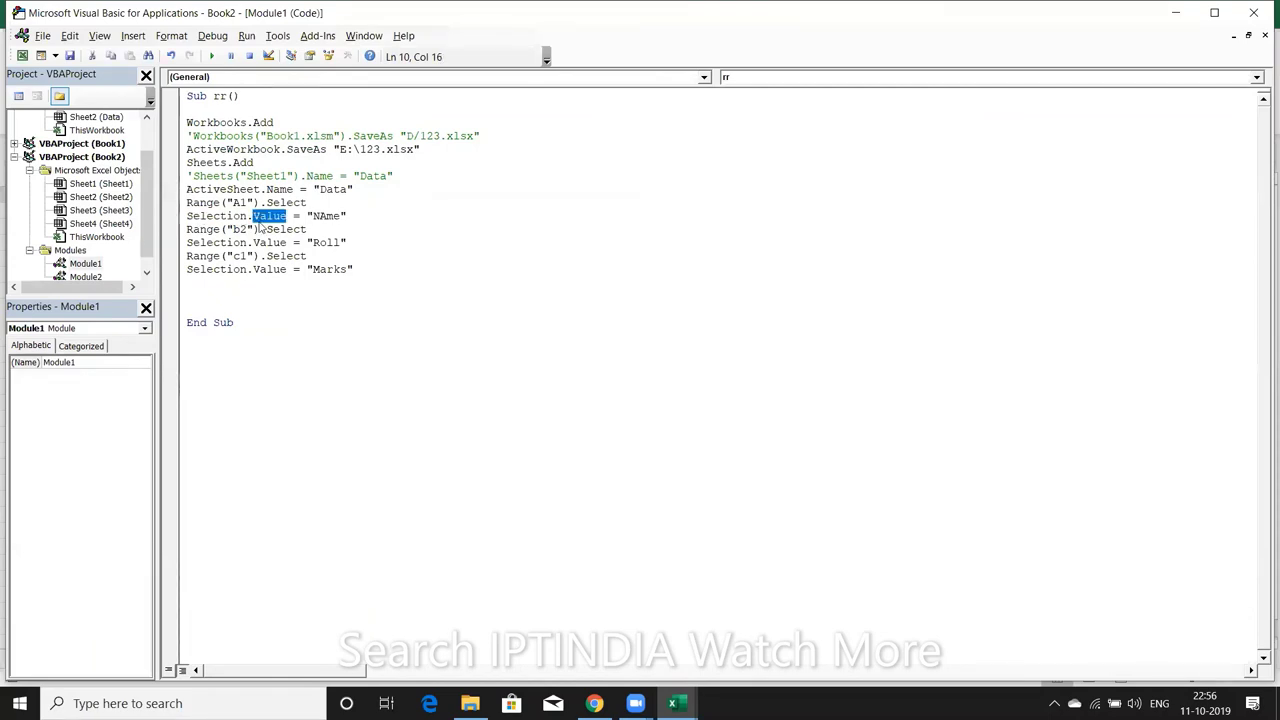
{"action": "double_click", "coordinate": [326, 217]}
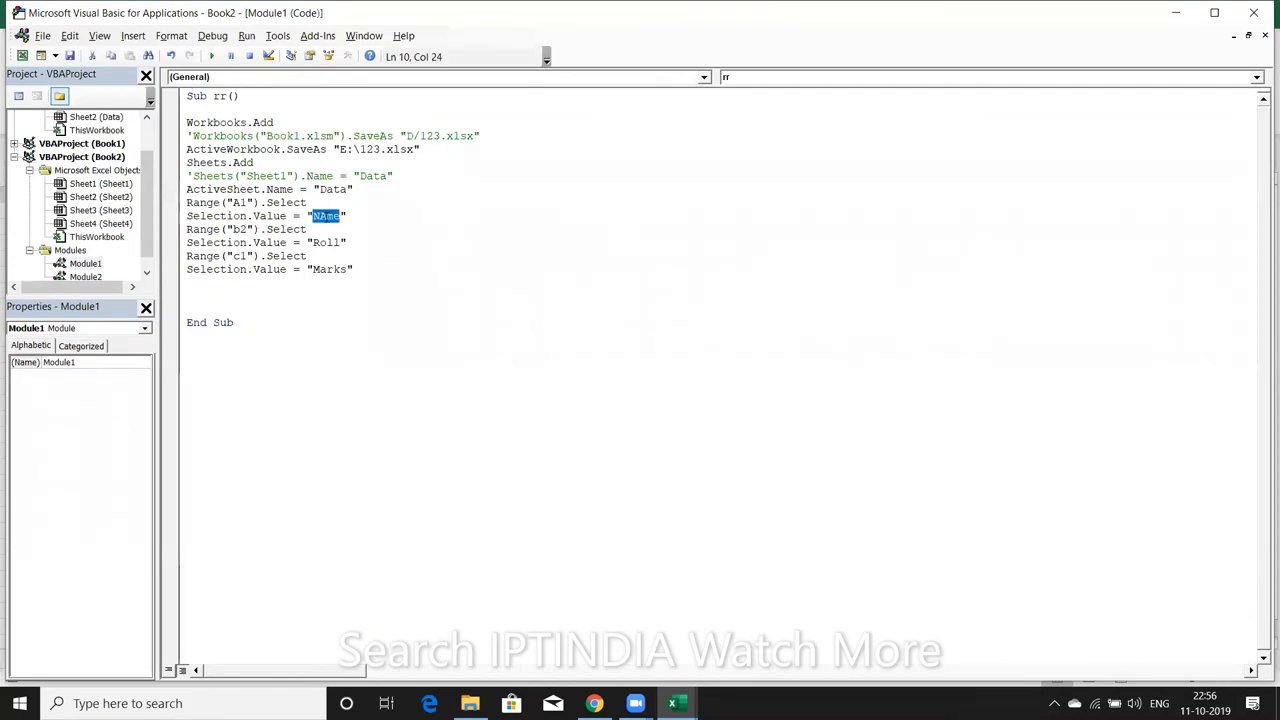
{"action": "left_click", "coordinate": [241, 229]}
{"action": "type", "text": "1"}
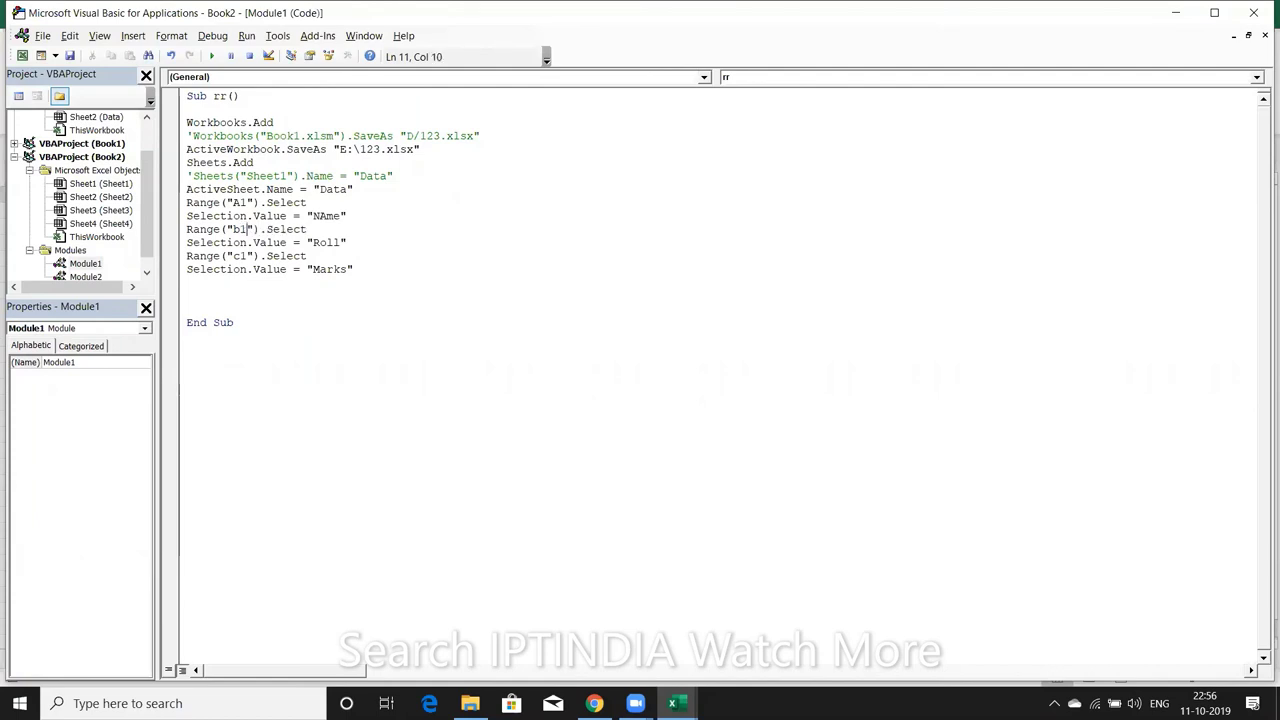
{"action": "left_click_drag", "start_coordinate": [241, 229], "coordinate": [272, 229]}
{"action": "double_click", "coordinate": [285, 229]}
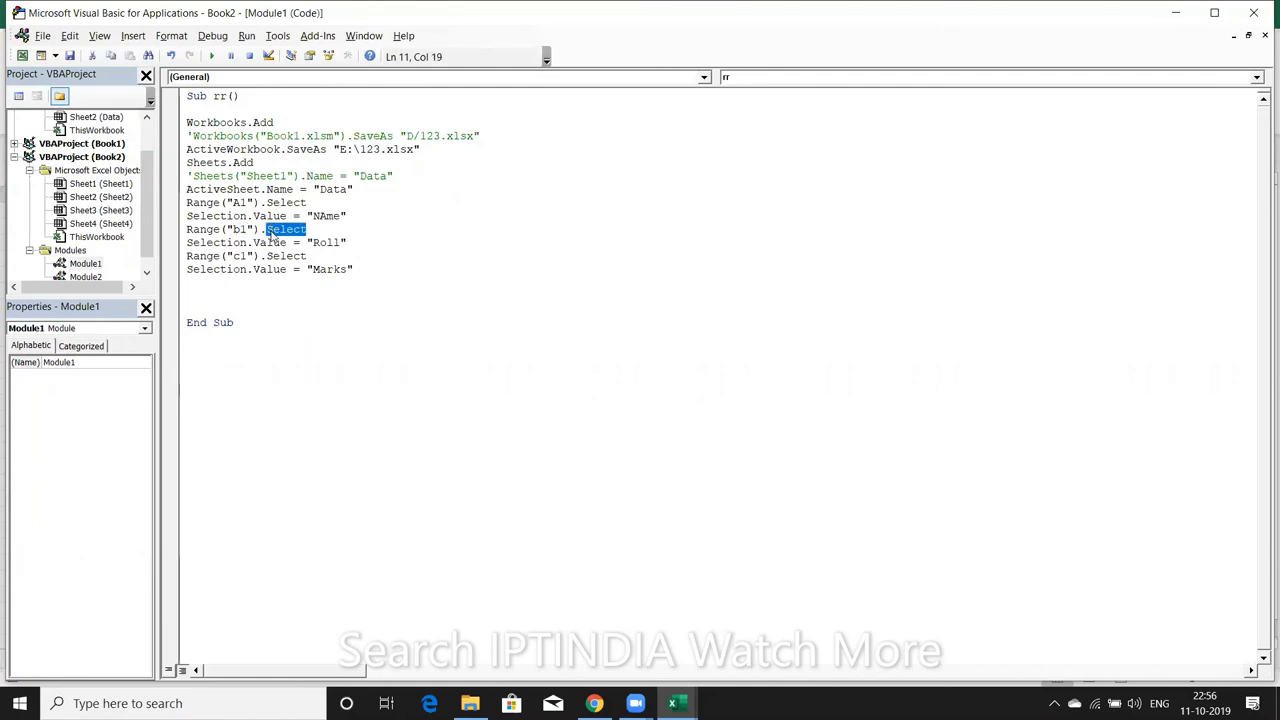
{"action": "double_click", "coordinate": [232, 244]}
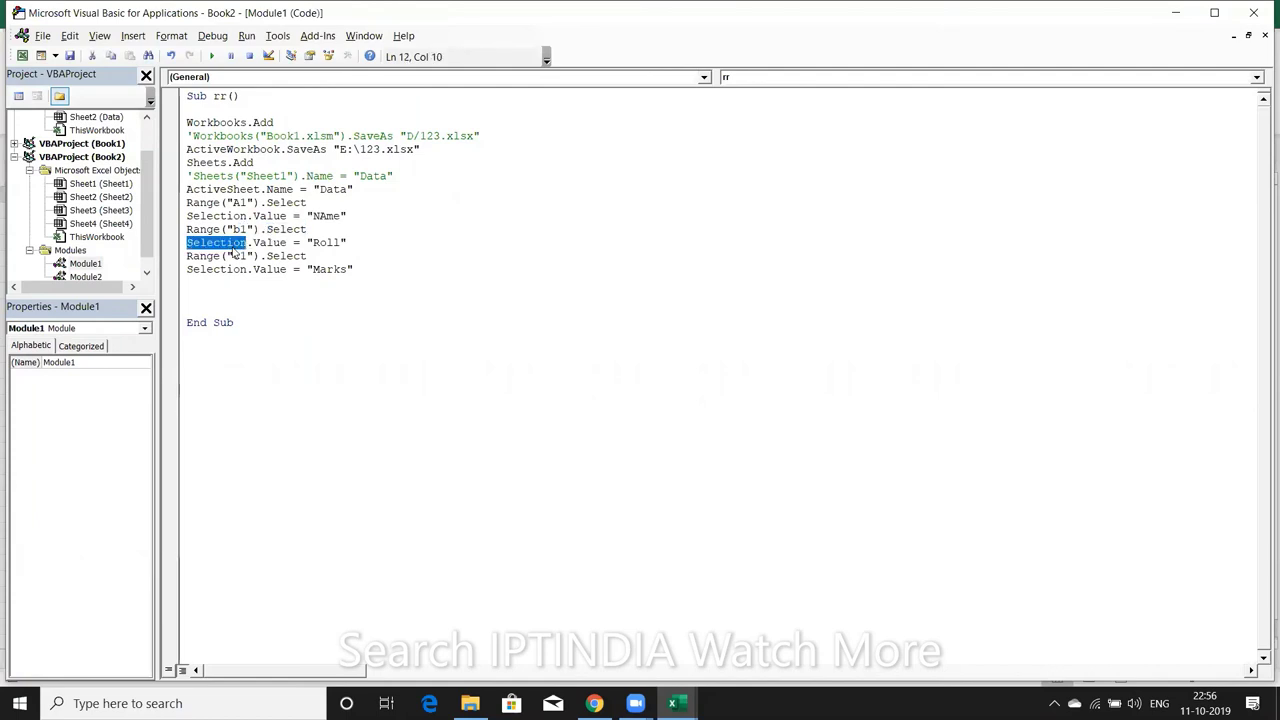
{"action": "left_click", "coordinate": [266, 243]}
{"action": "double_click", "coordinate": [270, 243]}
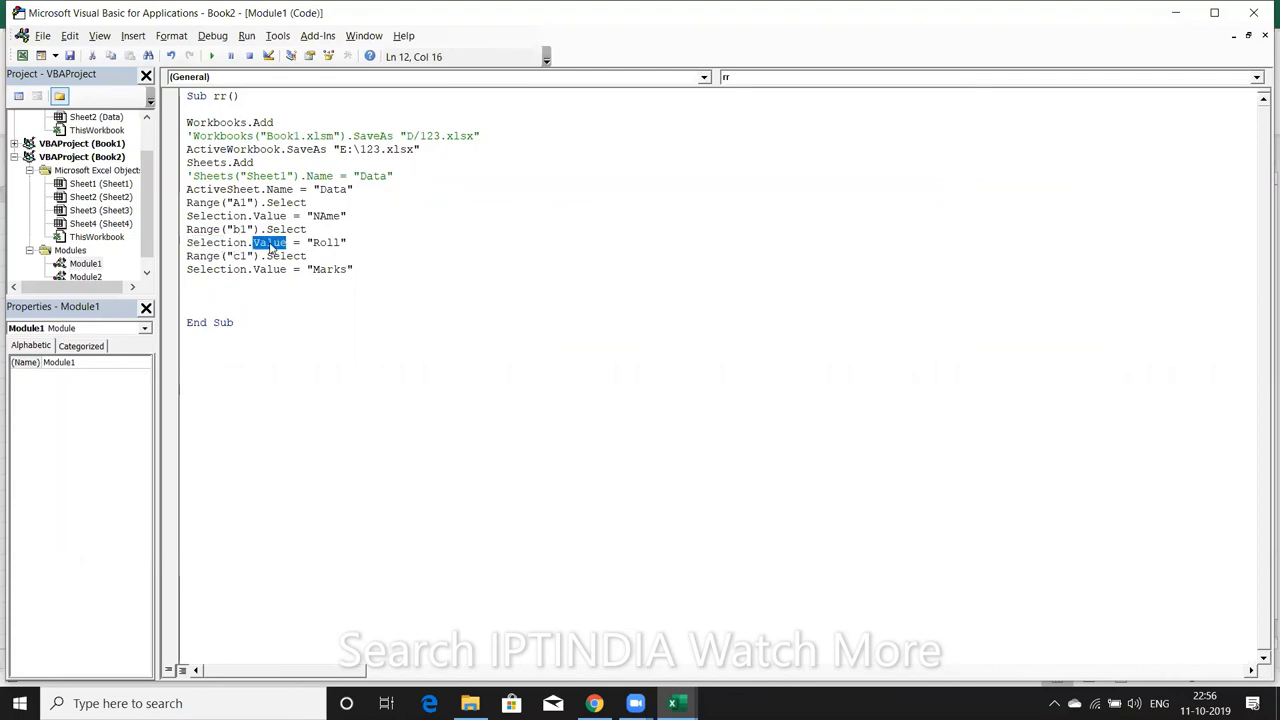
{"action": "left_click", "coordinate": [215, 122]}
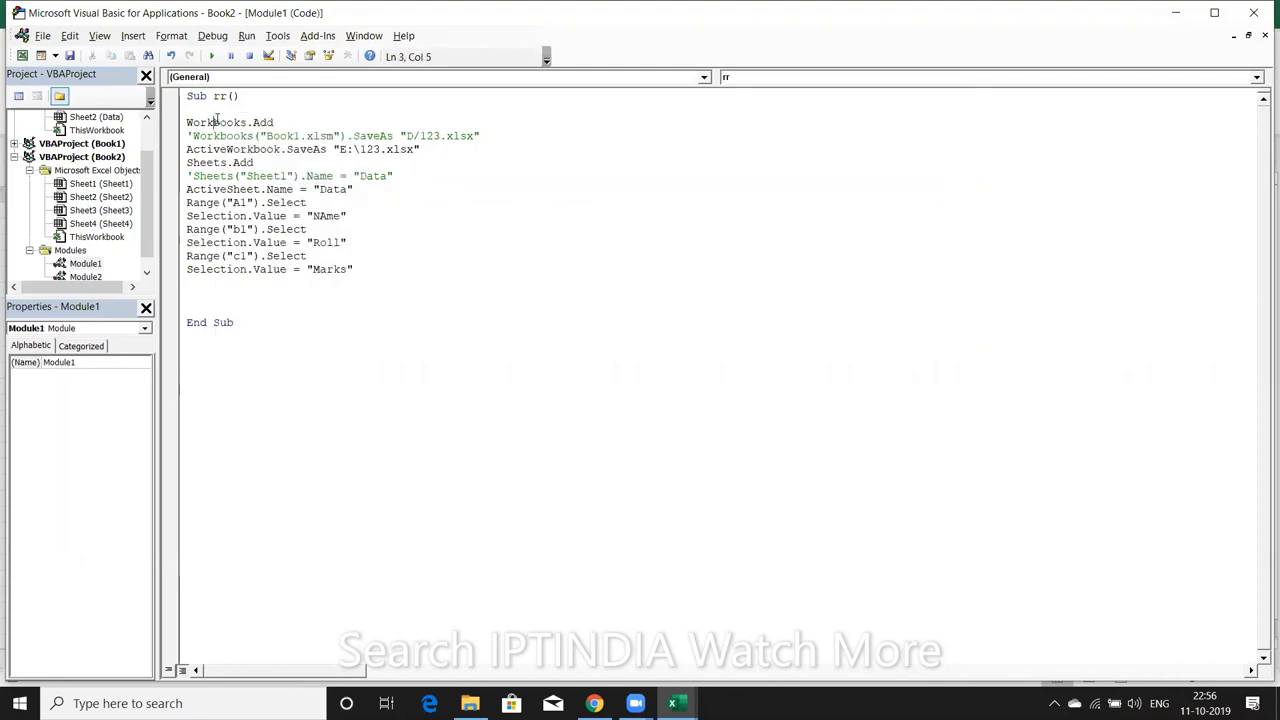
{"action": "double_click", "coordinate": [216, 122]}
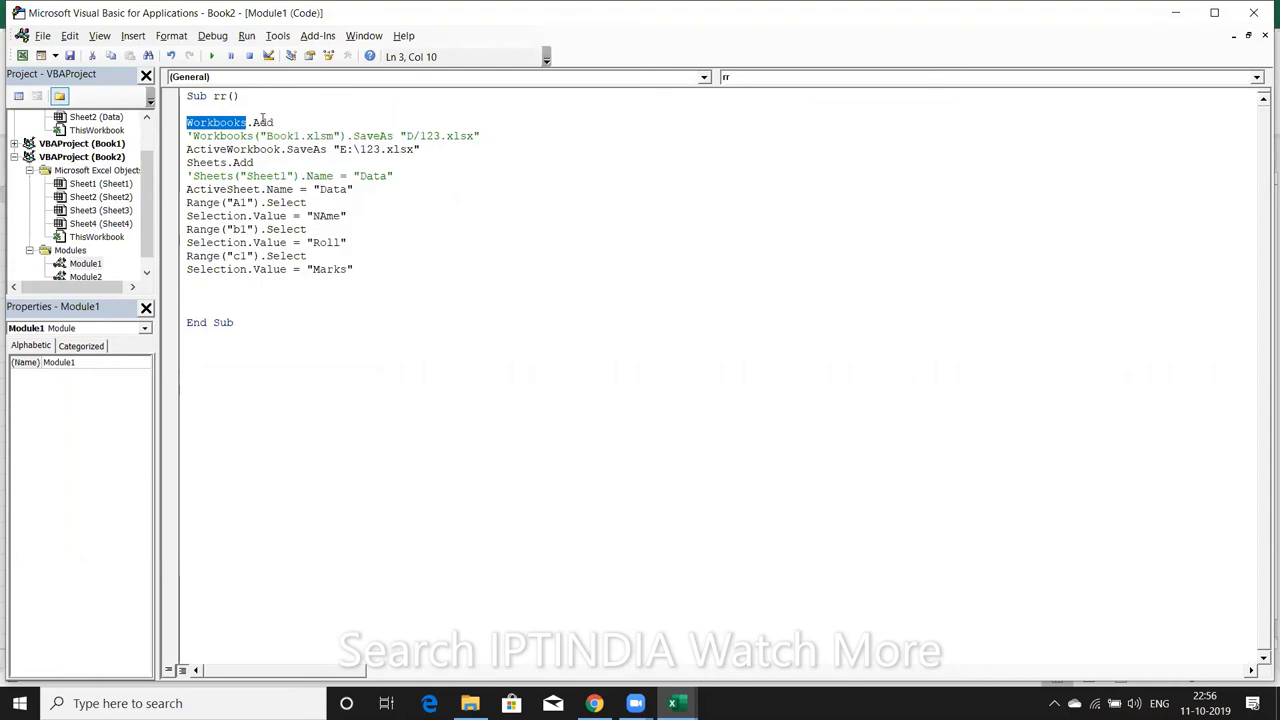
{"action": "double_click", "coordinate": [263, 122]}
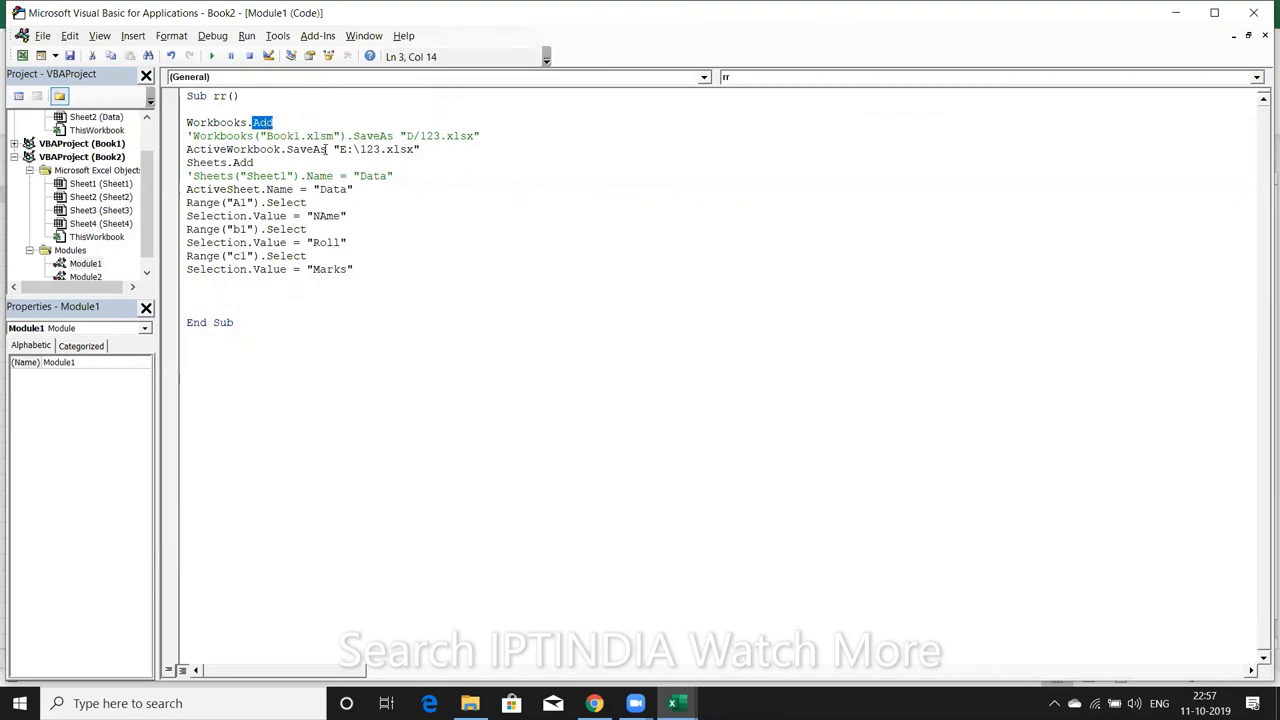
Delete the "E:\123.xlsx" SaveAs argument, undo to restore it, and switch to Book2
{"action": "left_click_drag", "start_coordinate": [313, 149], "coordinate": [433, 149]}
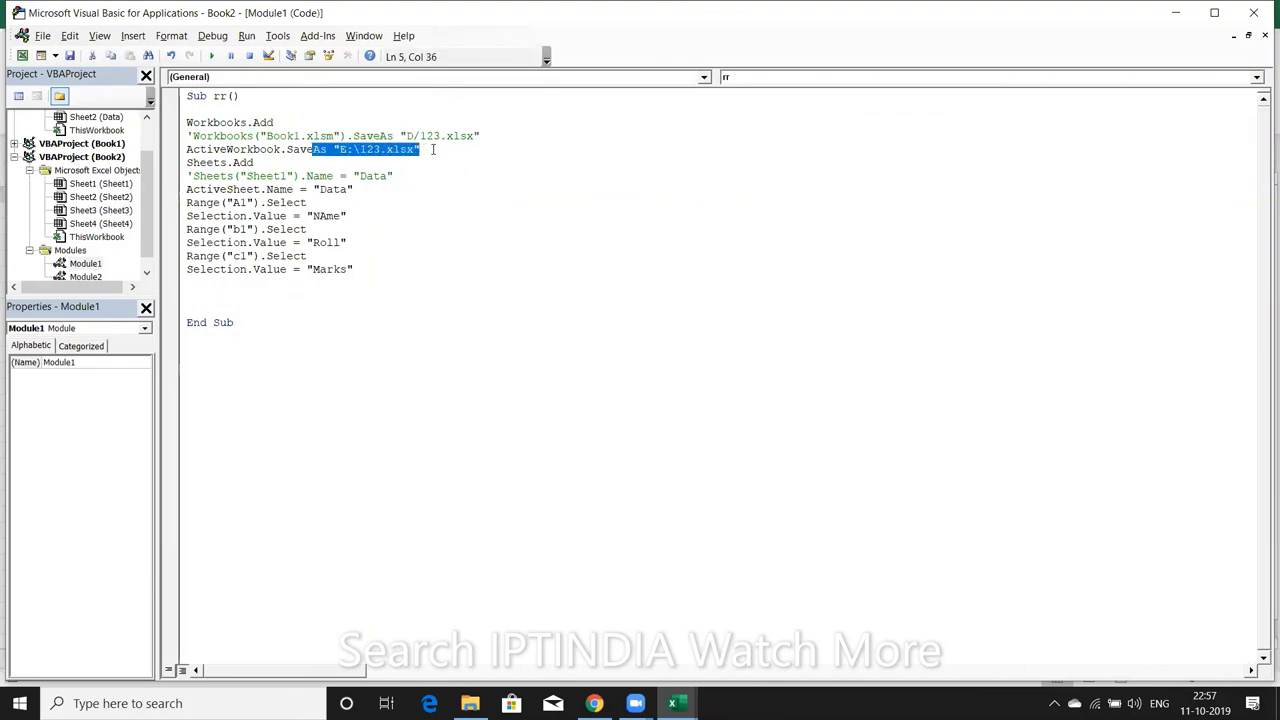
{"action": "key", "text": "Delete"}
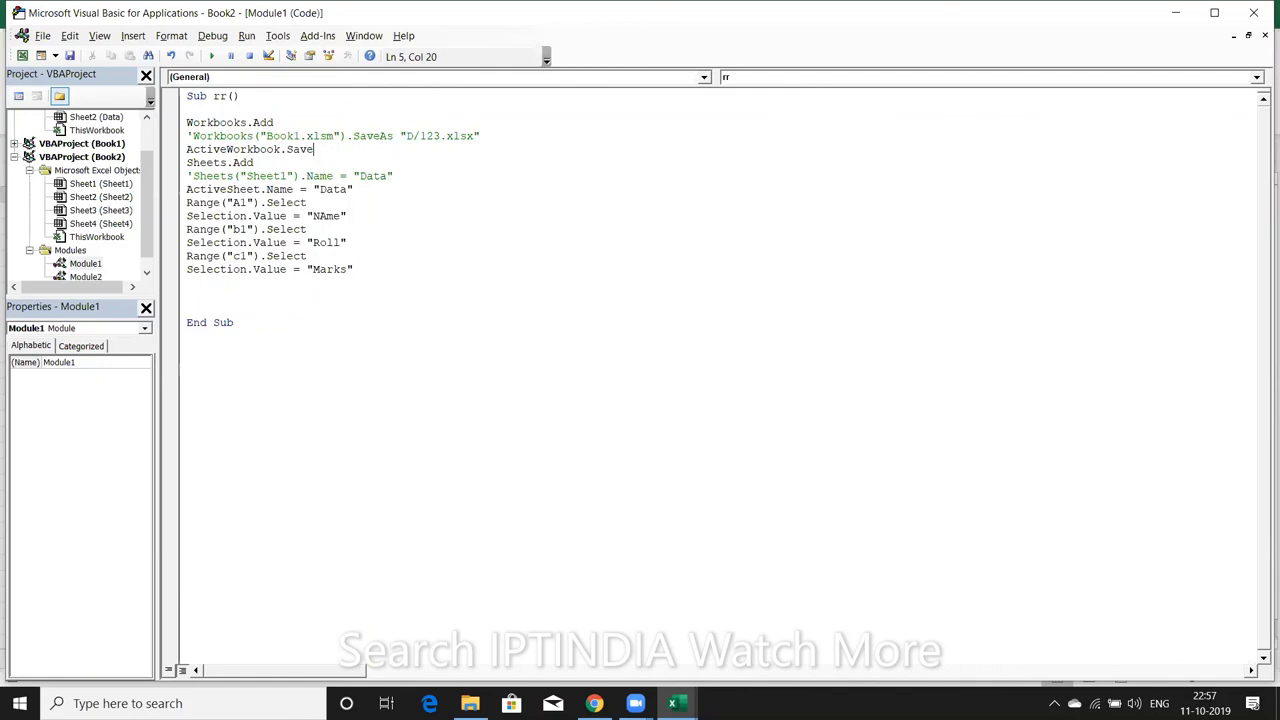
{"action": "key", "text": "ctrl+z"}
{"action": "left_click", "coordinate": [386, 243]}
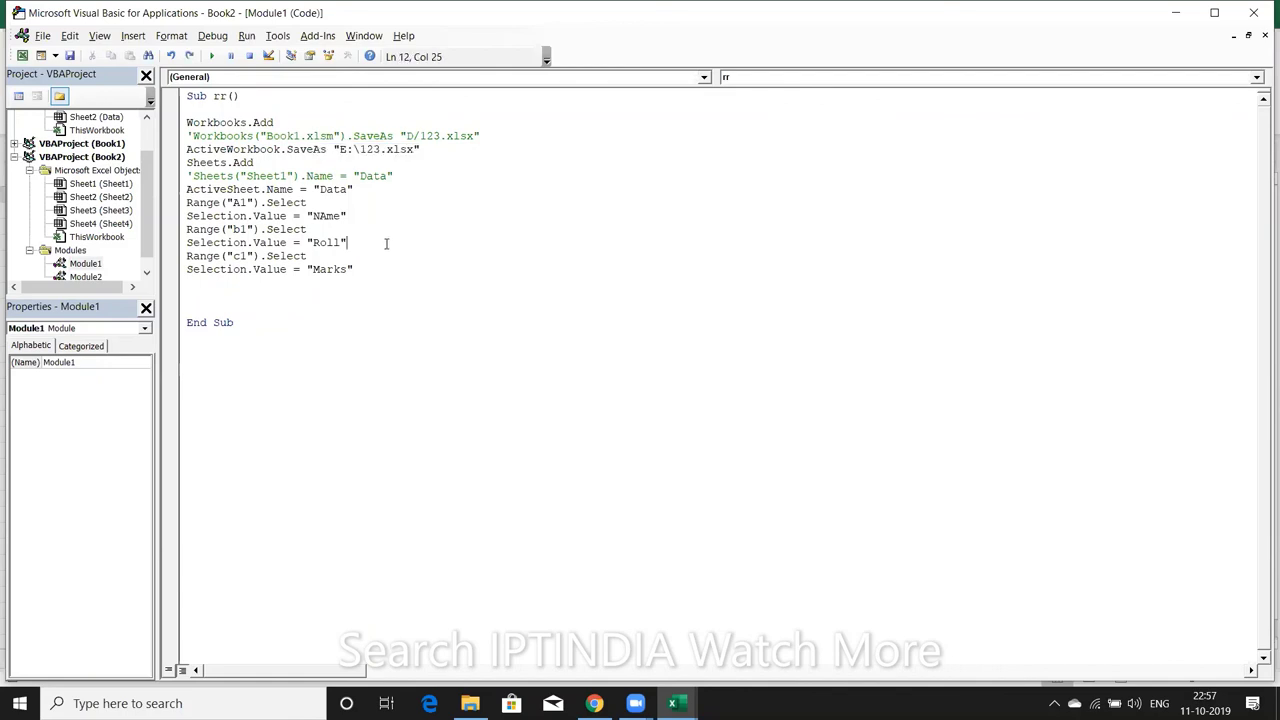
{"action": "key", "text": "alt+Tab"}
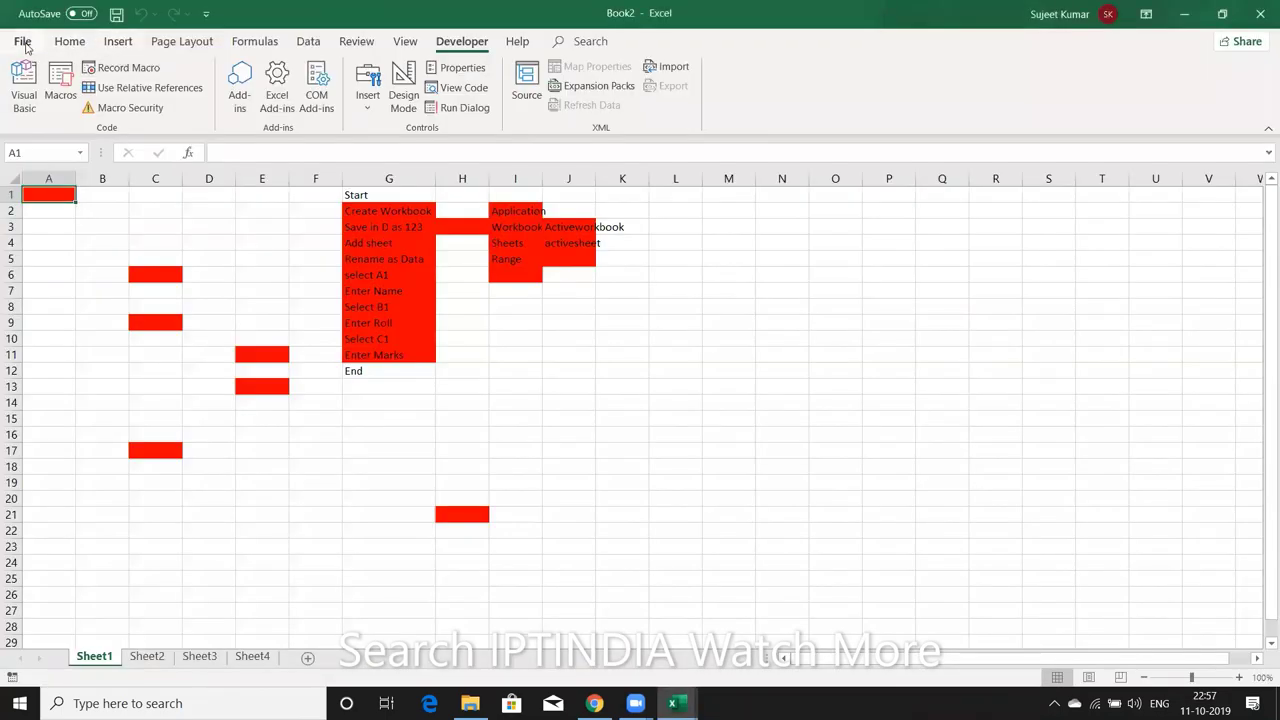
View the Book2 File Info page, close it, and return to the VBA editor
{"action": "left_click", "coordinate": [22, 42]}
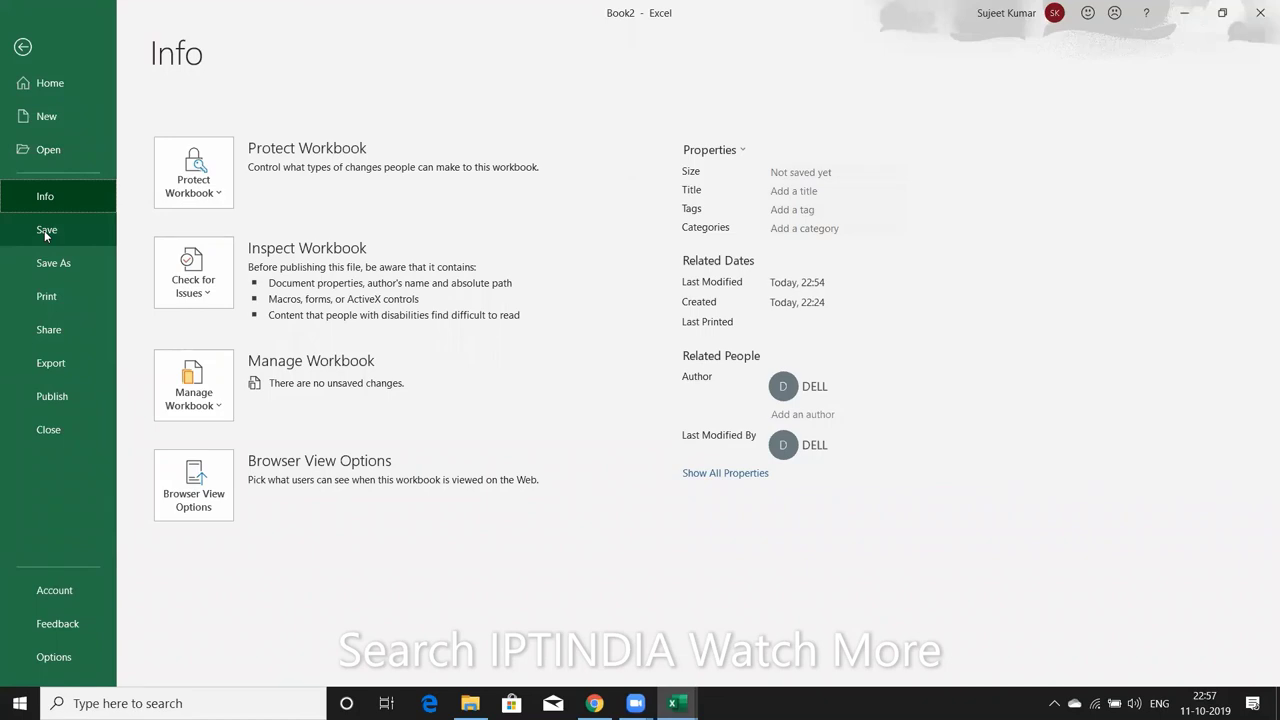
{"action": "key", "text": "Escape"}
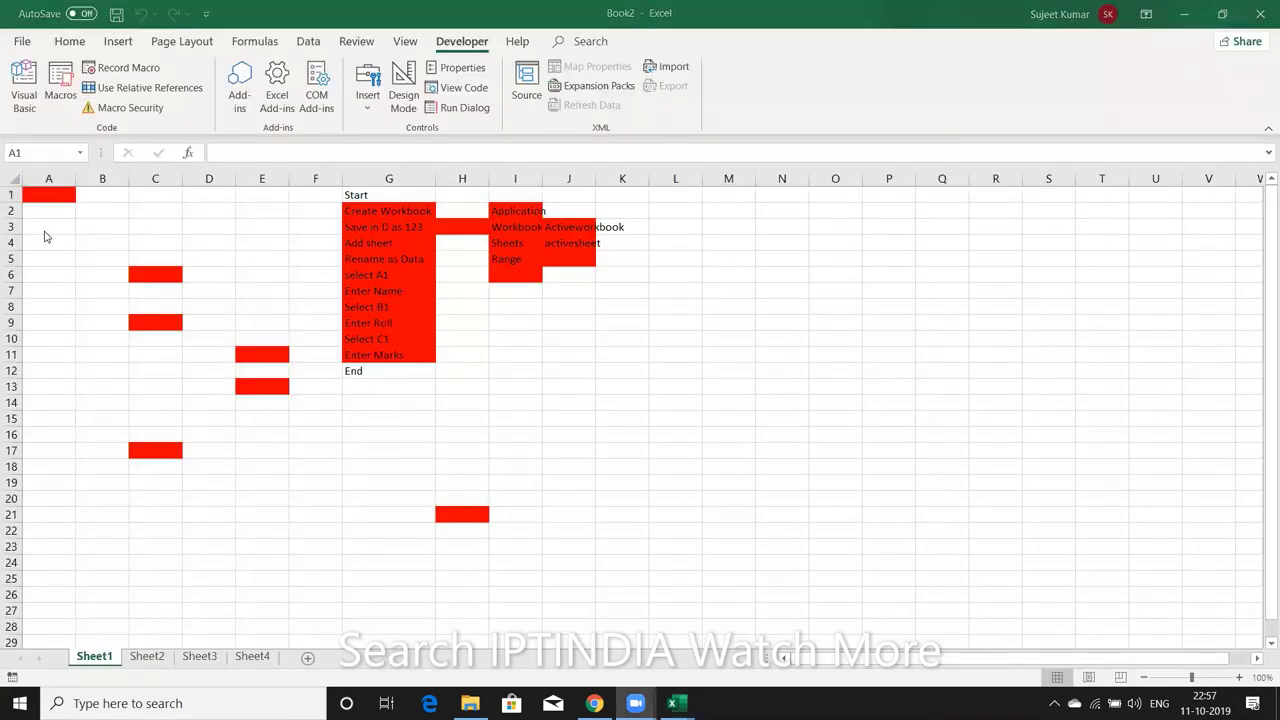
{"action": "key", "text": "alt+Tab"}
{"action": "key", "text": "alt+Tab"}
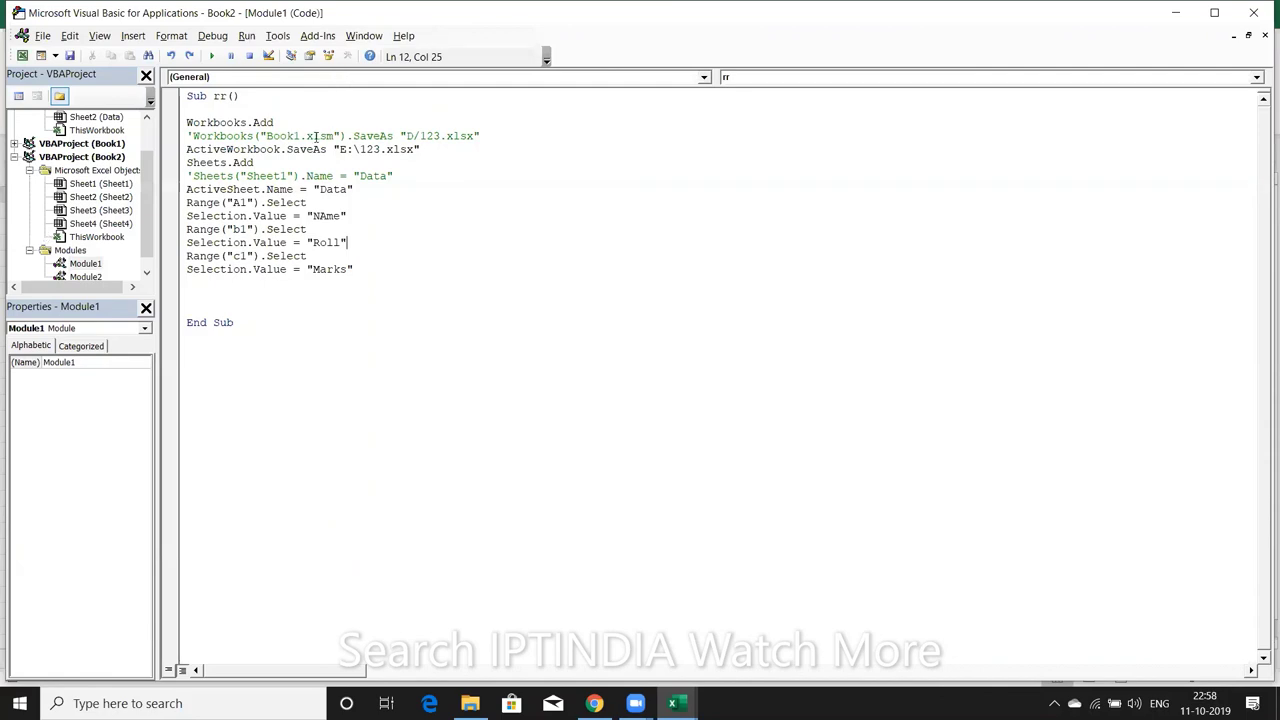
{"action": "left_click", "coordinate": [306, 149]}
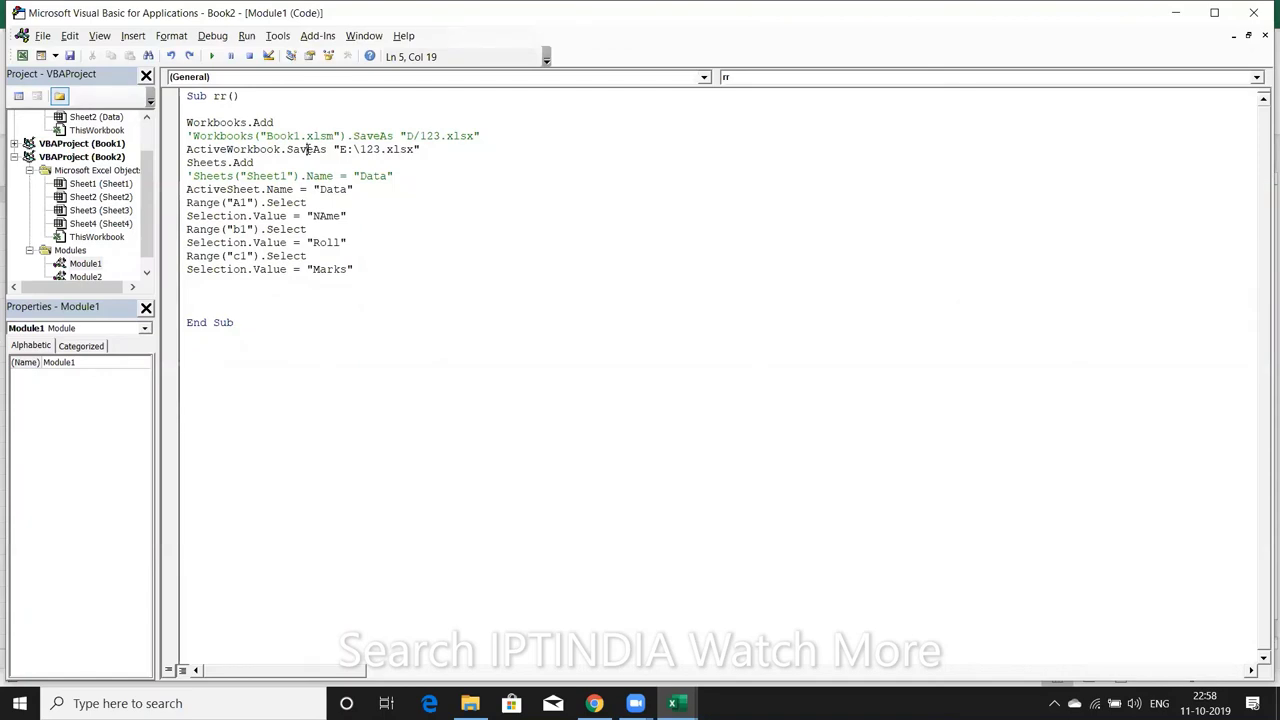
{"action": "left_click", "coordinate": [180, 162]}
{"action": "left_click", "coordinate": [174, 150]}
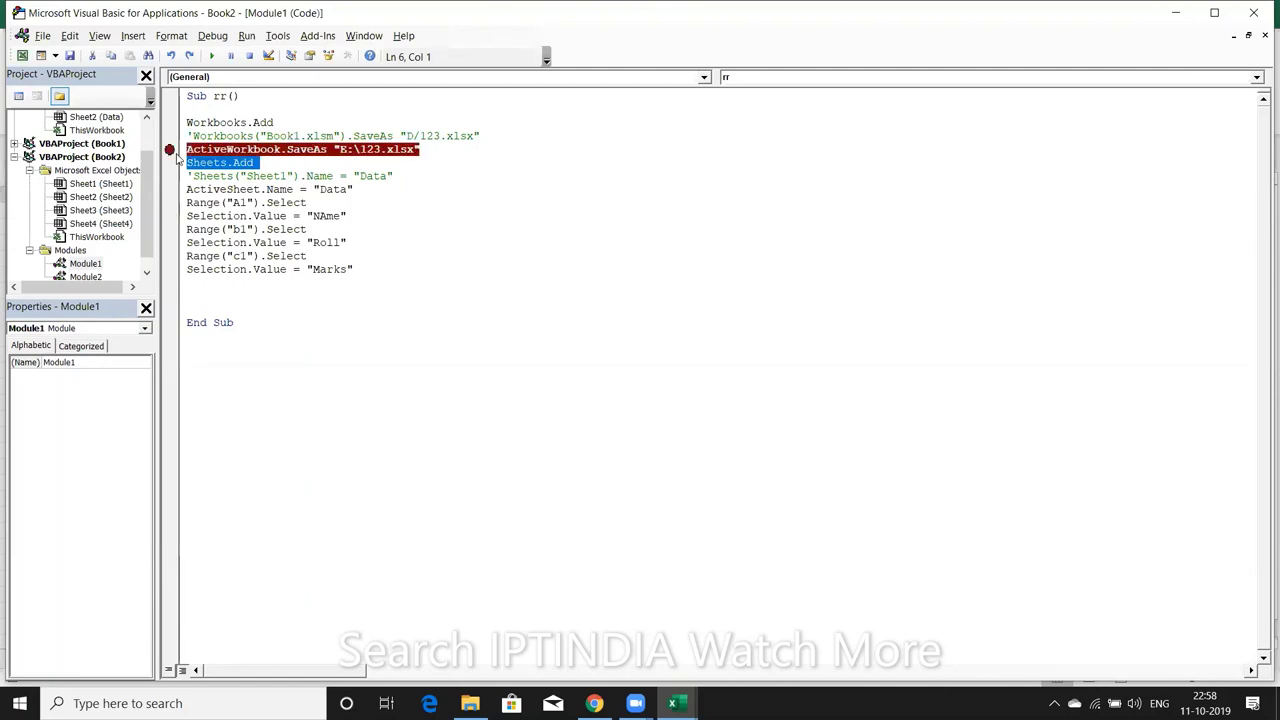
{"action": "left_click", "coordinate": [187, 165]}
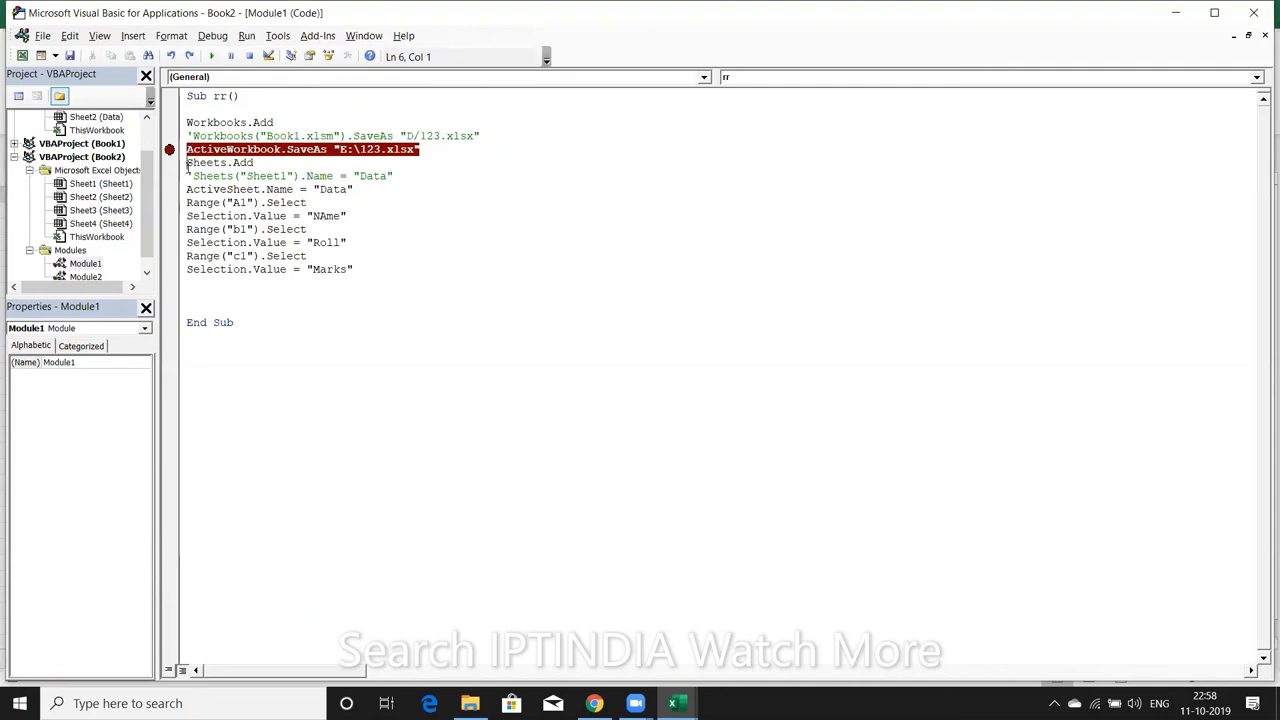
{"action": "mouse_move", "coordinate": [187, 165]}
{"action": "left_mouse_down"}
{"action": "mouse_move", "coordinate": [373, 267]}
{"action": "mouse_move", "coordinate": [175, 120]}
{"action": "left_mouse_up"}
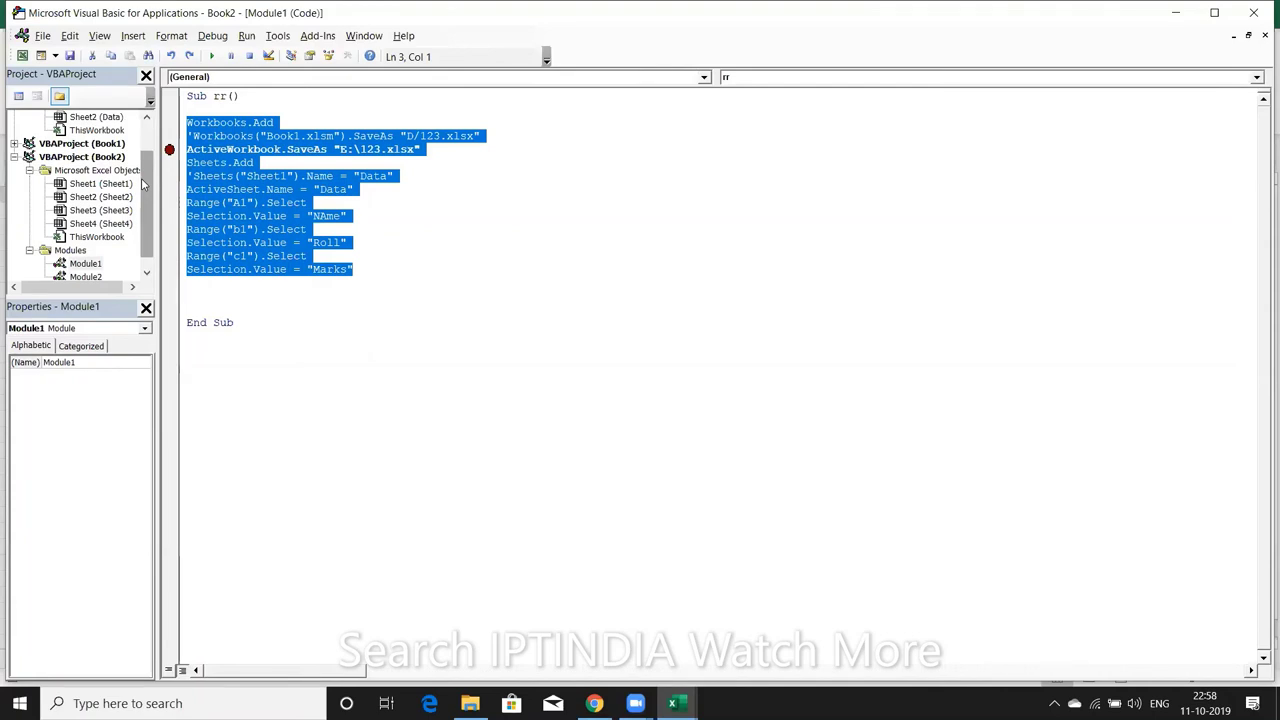
{"action": "left_click", "coordinate": [177, 150]}
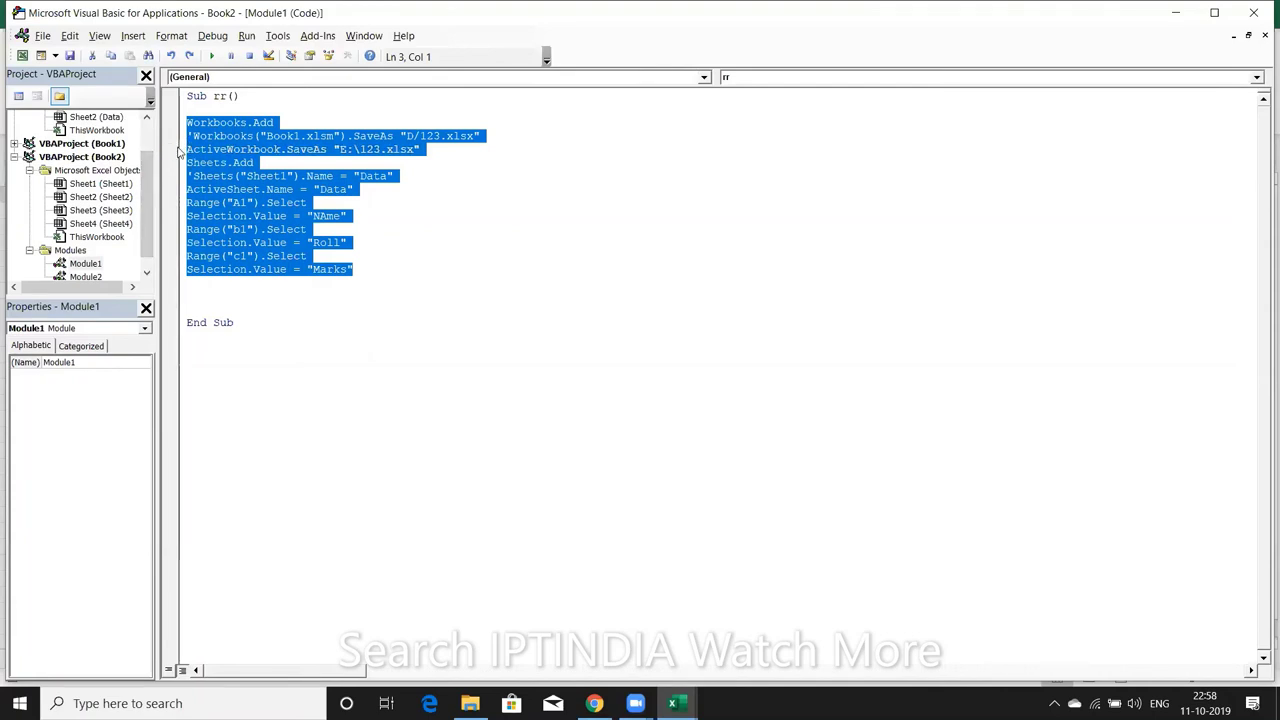
{"action": "double_click", "coordinate": [86, 264]}
Switch to Book2, open the Macros list and choose Edit on macro rr
{"action": "key", "text": "alt+Tab"}
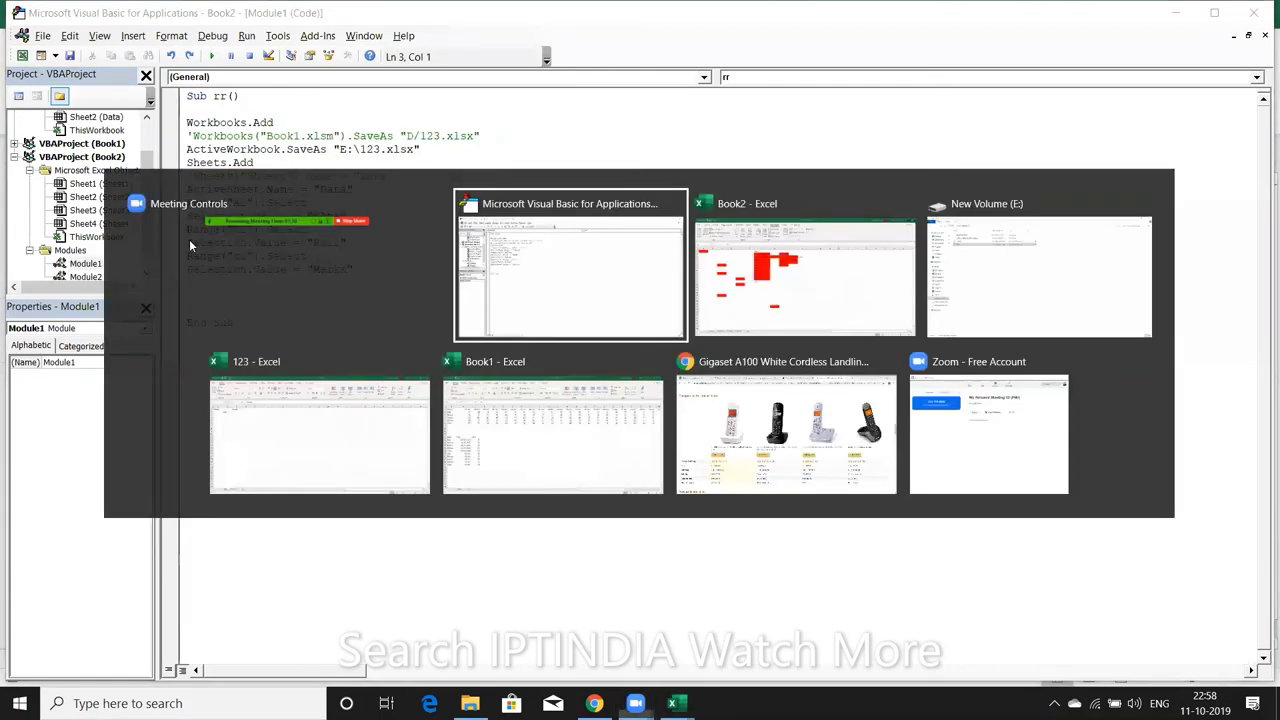
{"action": "key", "text": "alt+Tab"}
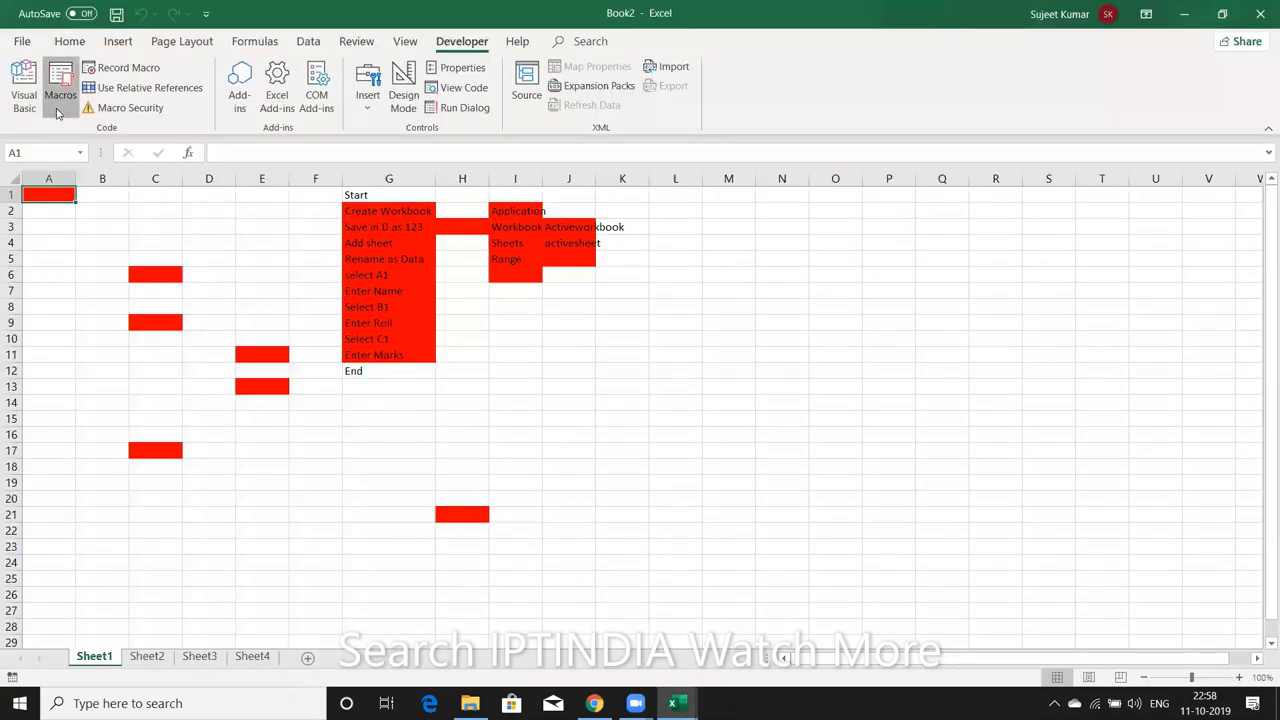
{"action": "left_click", "coordinate": [57, 100]}
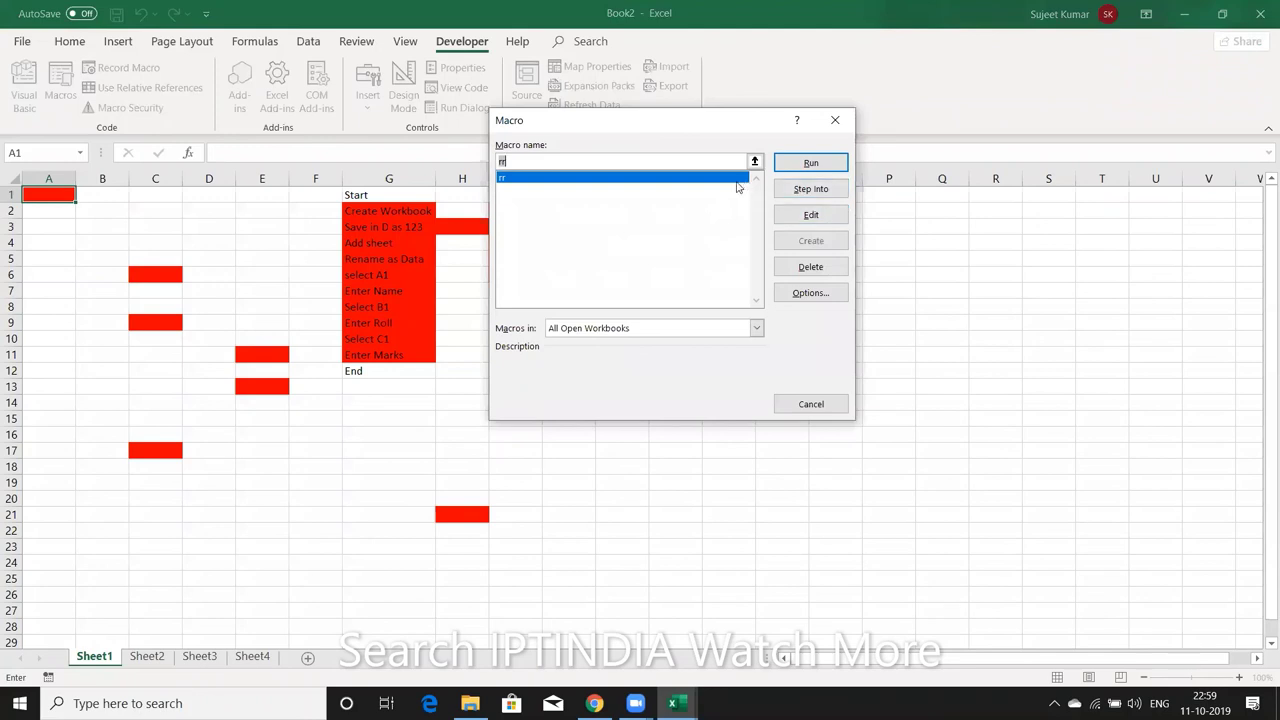
{"action": "left_click", "coordinate": [810, 215]}
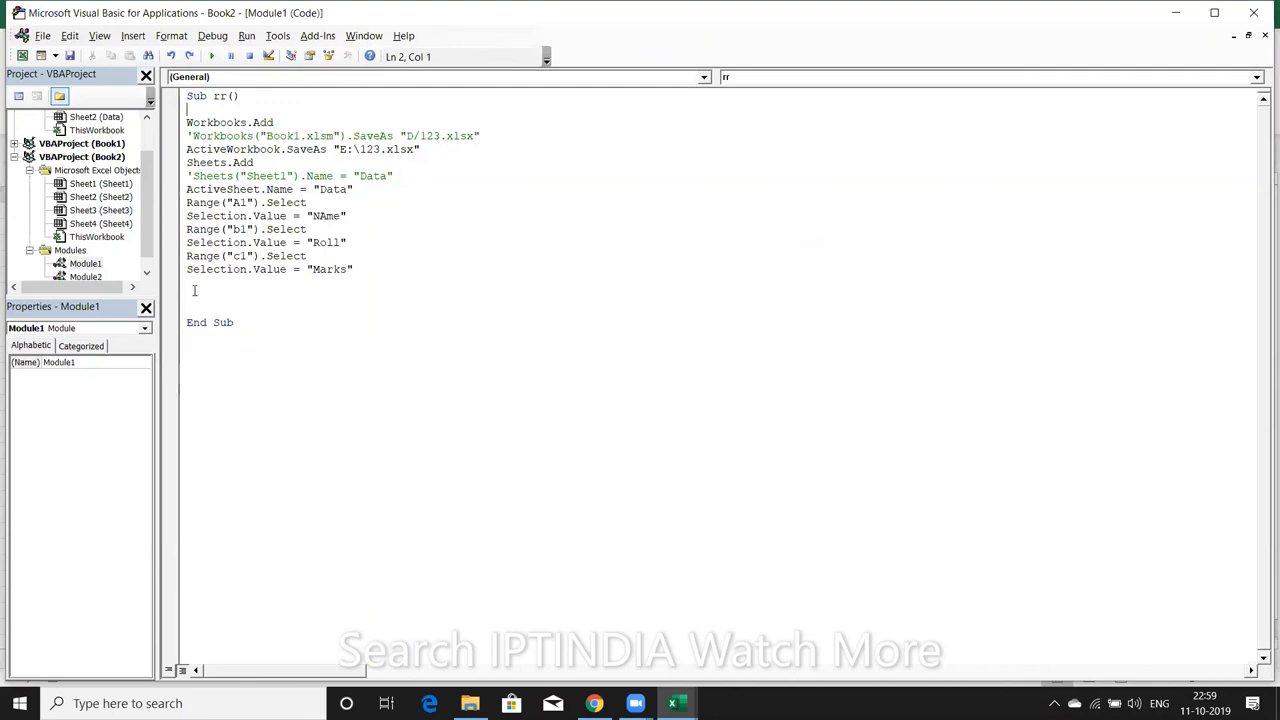
Back in Excel, select the Application-to-Range labels in I2:I5, then show the Windows desktop
{"action": "key", "text": "alt+F11"}
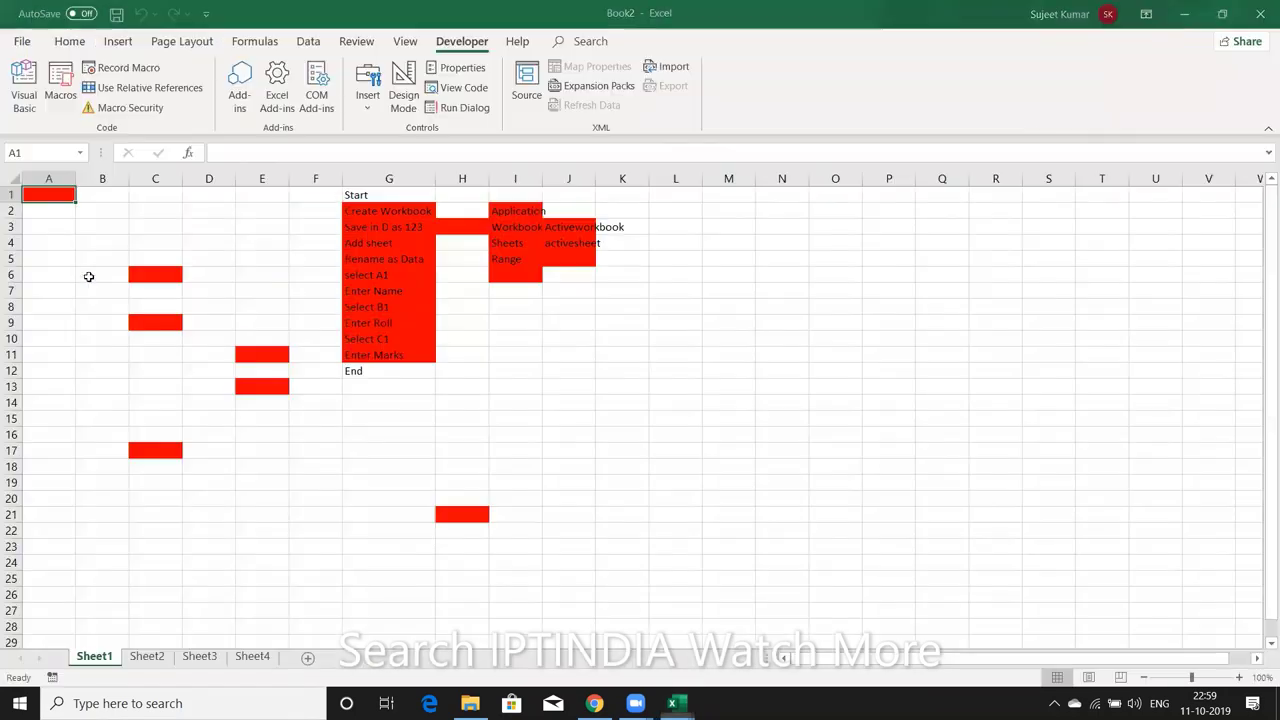
{"action": "left_click_drag", "start_coordinate": [513, 214], "coordinate": [508, 259]}
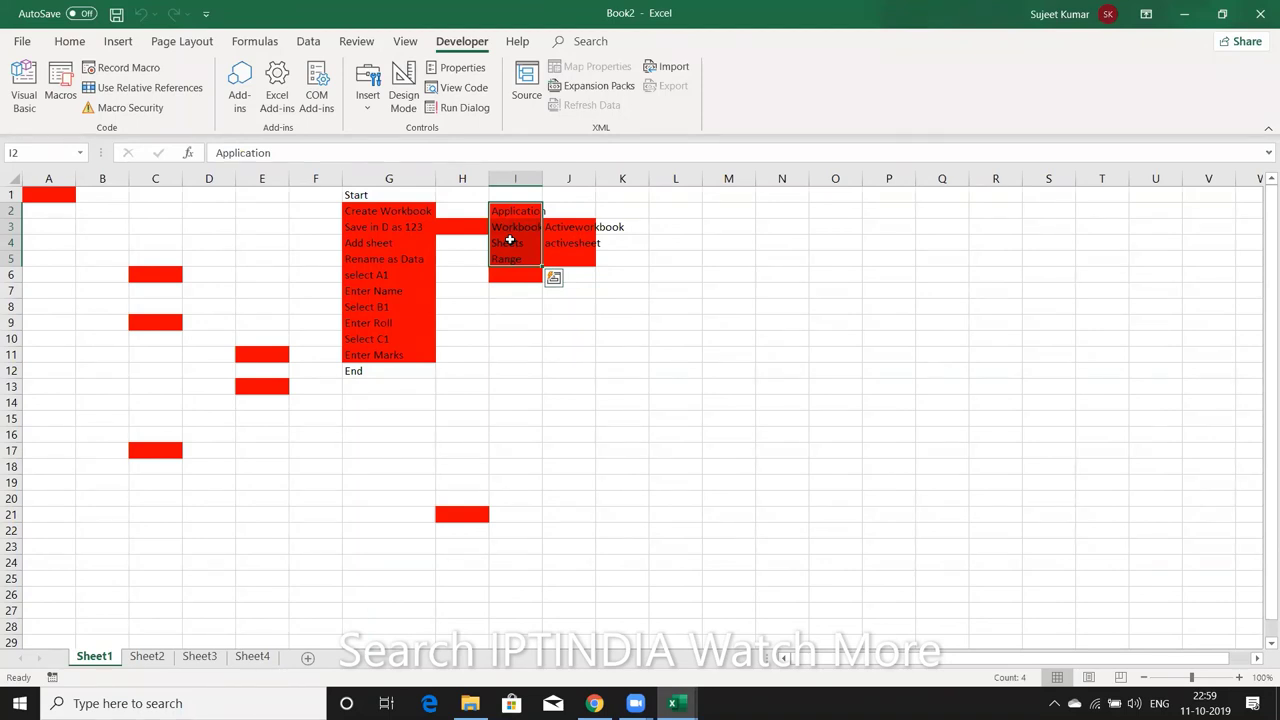
{"action": "key", "text": "super+d"}
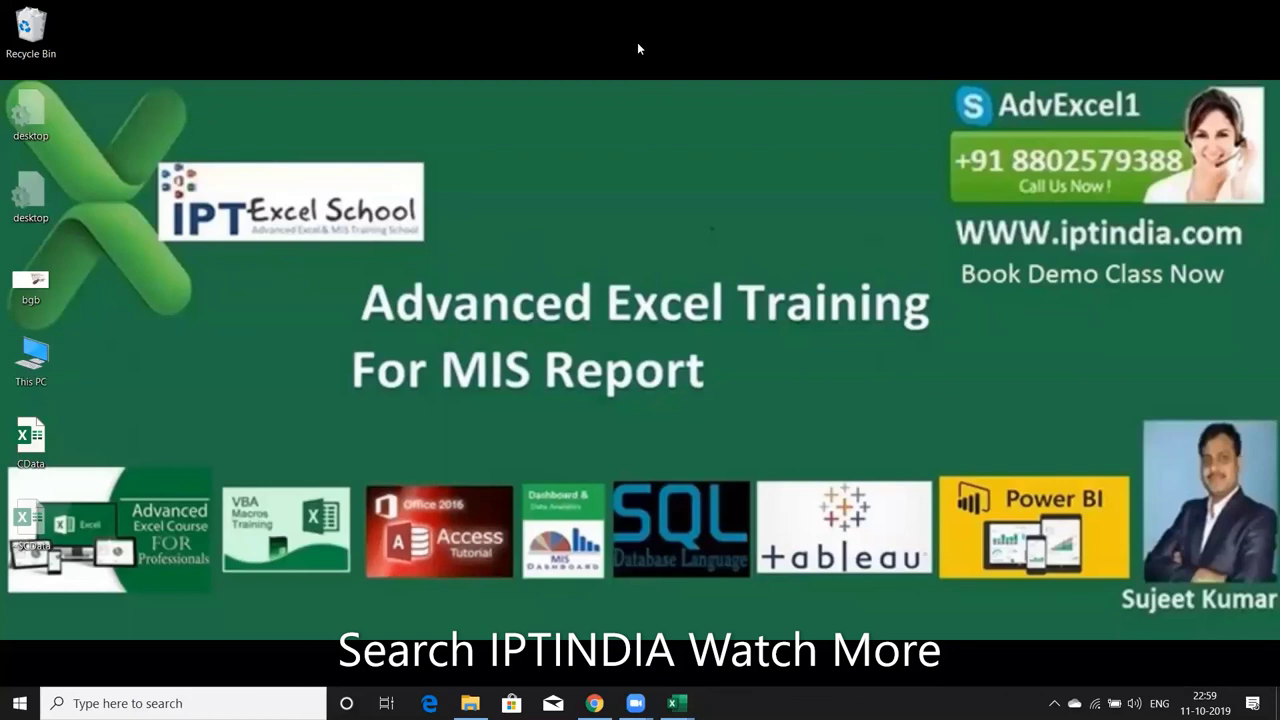